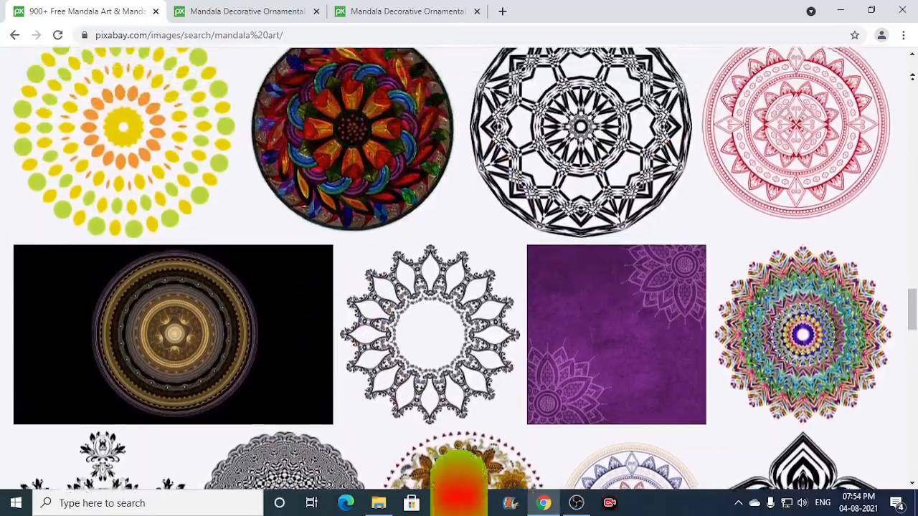
{"action": "scroll", "coordinate": [459, 287], "scroll_direction": "down", "scroll_amount": 2}
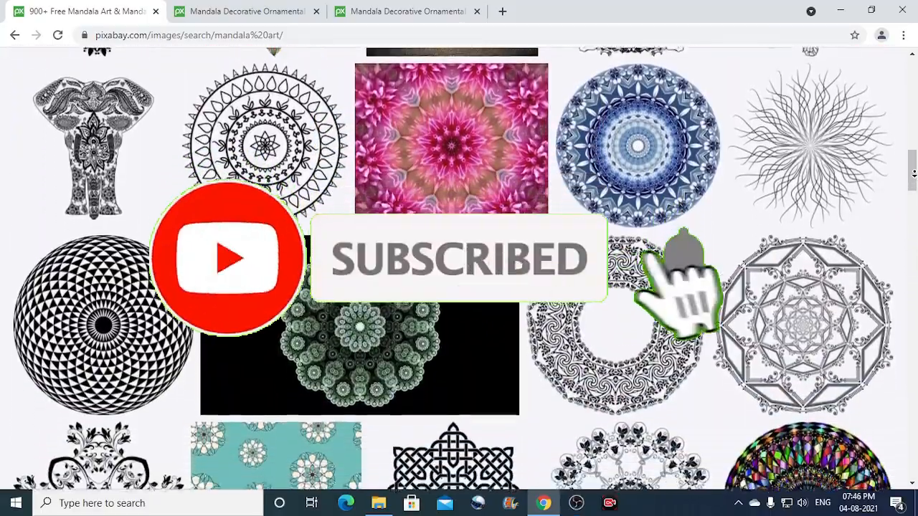
{"action": "scroll", "coordinate": [459, 287], "scroll_direction": "down", "scroll_amount": 2}
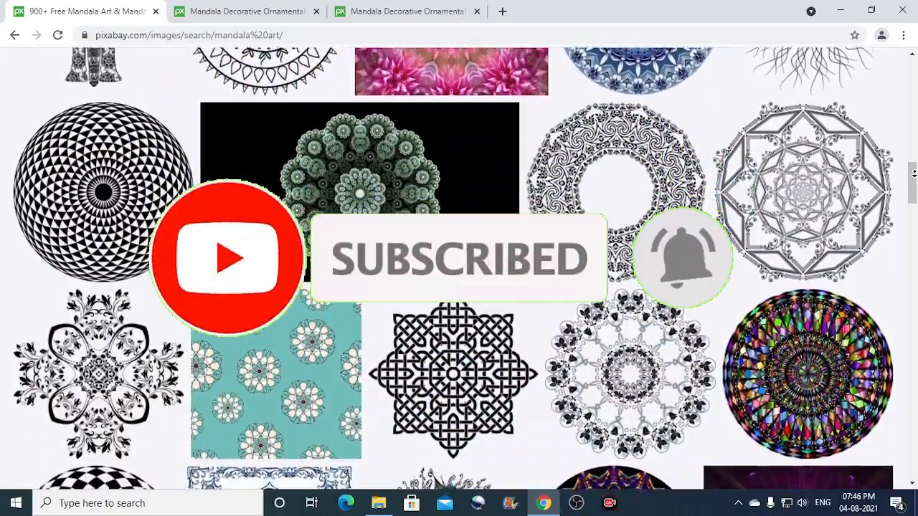
{"action": "scroll", "coordinate": [459, 287], "scroll_direction": "down", "scroll_amount": 2}
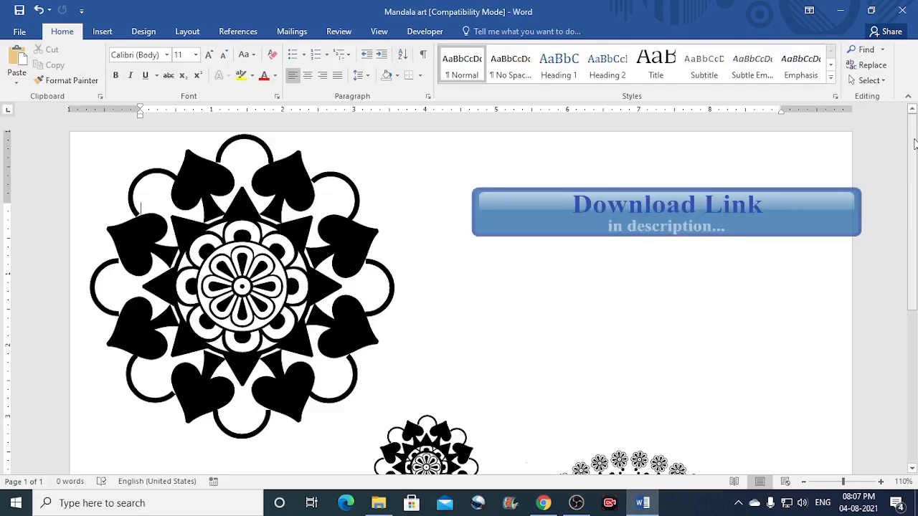
{"action": "left_click_drag", "start_coordinate": [915, 146], "coordinate": [916, 123]}
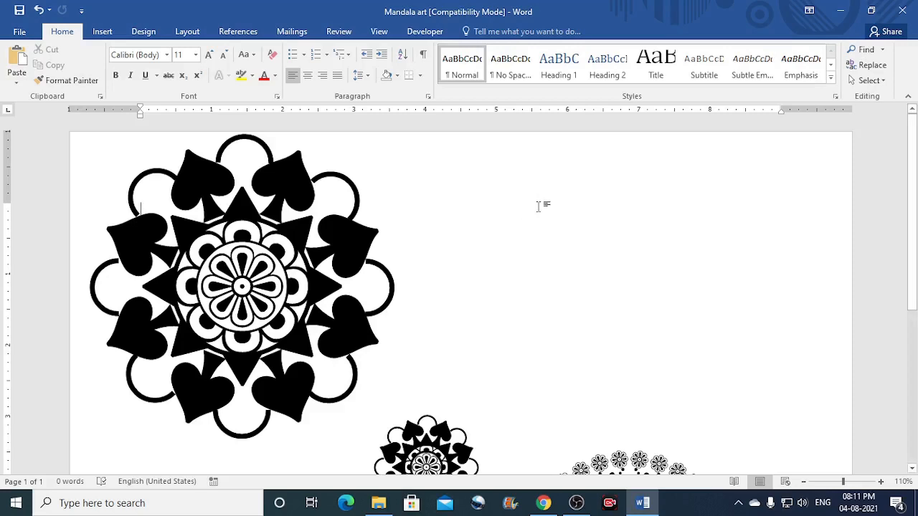
Open the Quick Access Toolbar customization in Word Options and list All Commands
{"action": "left_click", "coordinate": [20, 32]}
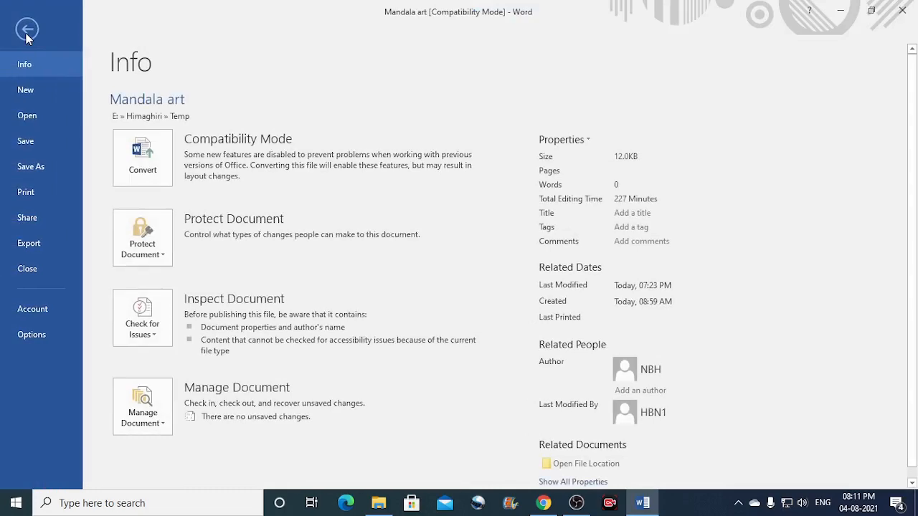
{"action": "left_click", "coordinate": [45, 337]}
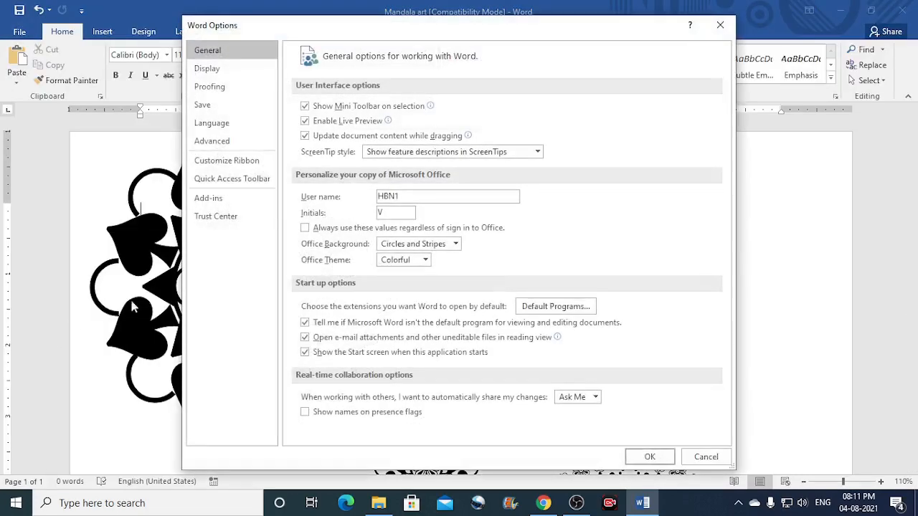
{"action": "left_click", "coordinate": [262, 186]}
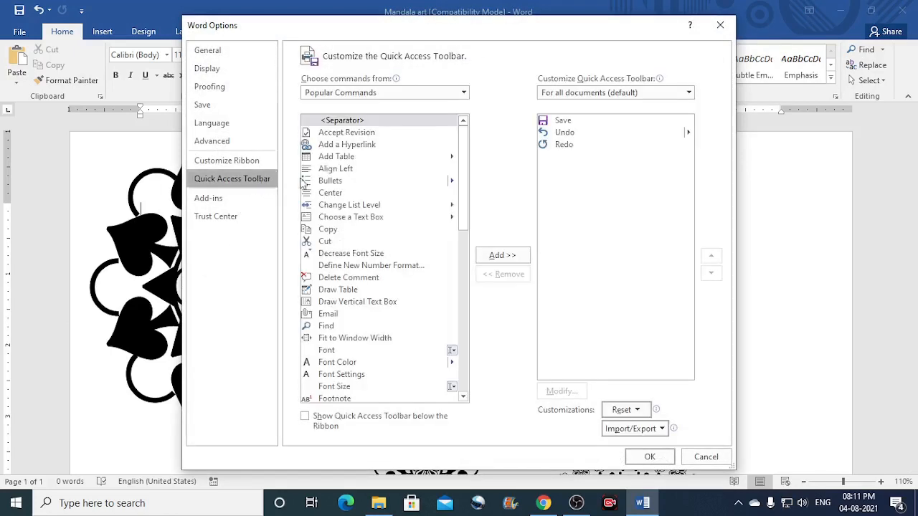
{"action": "left_click", "coordinate": [464, 93]}
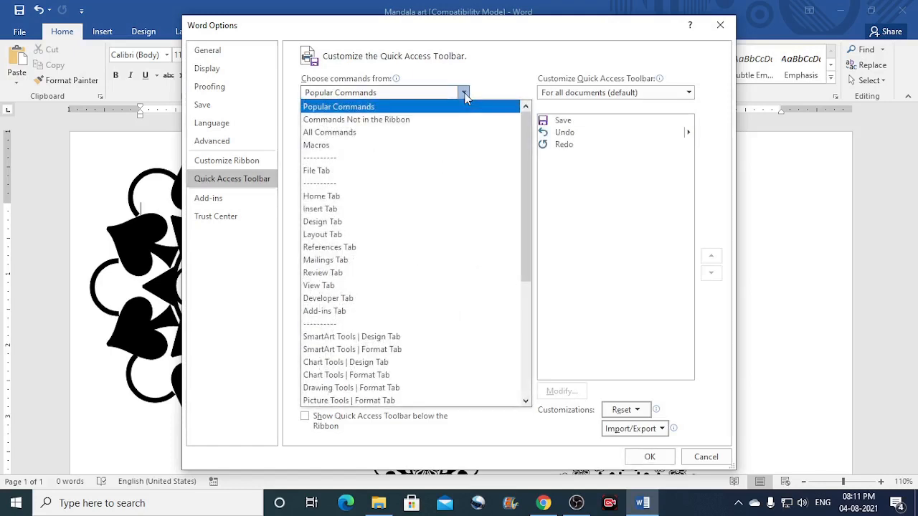
{"action": "left_click", "coordinate": [340, 134]}
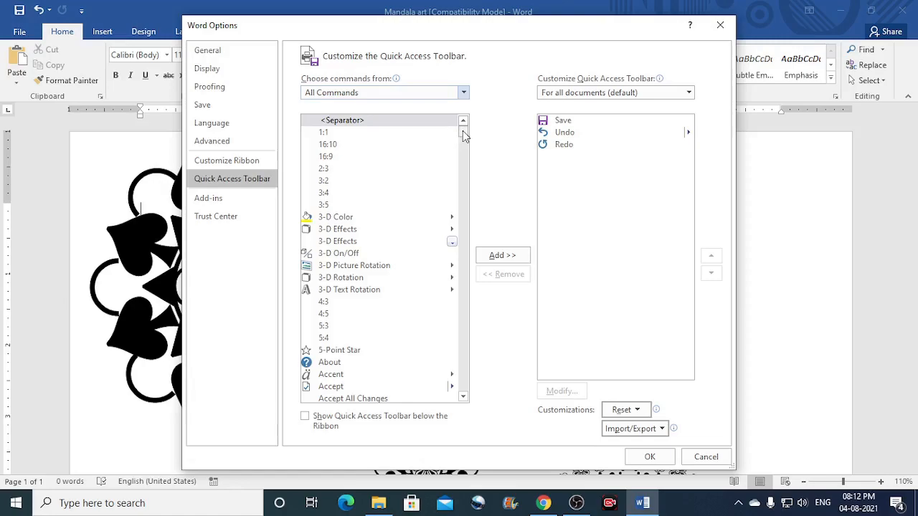
Add the WordArt (Compatibility Mode) command to the Quick Access Toolbar and apply the change
{"action": "left_click_drag", "start_coordinate": [463, 130], "coordinate": [472, 388]}
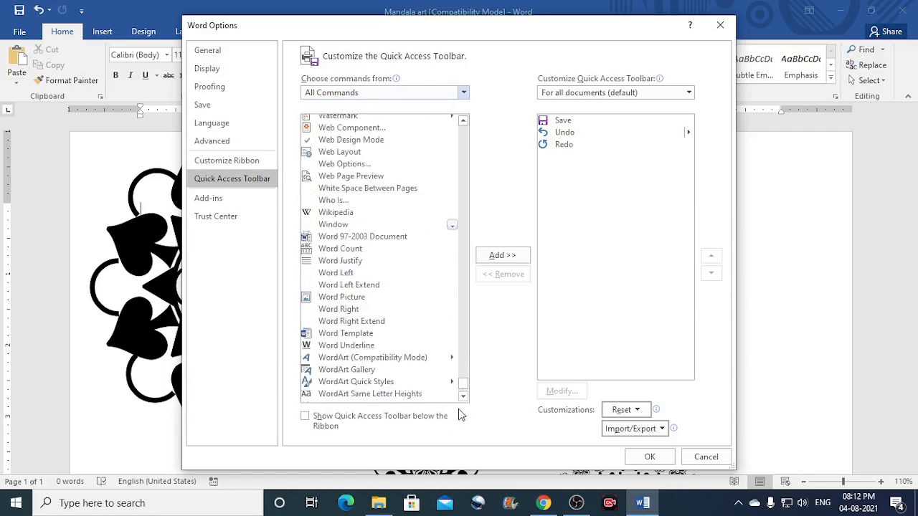
{"action": "left_click", "coordinate": [463, 398]}
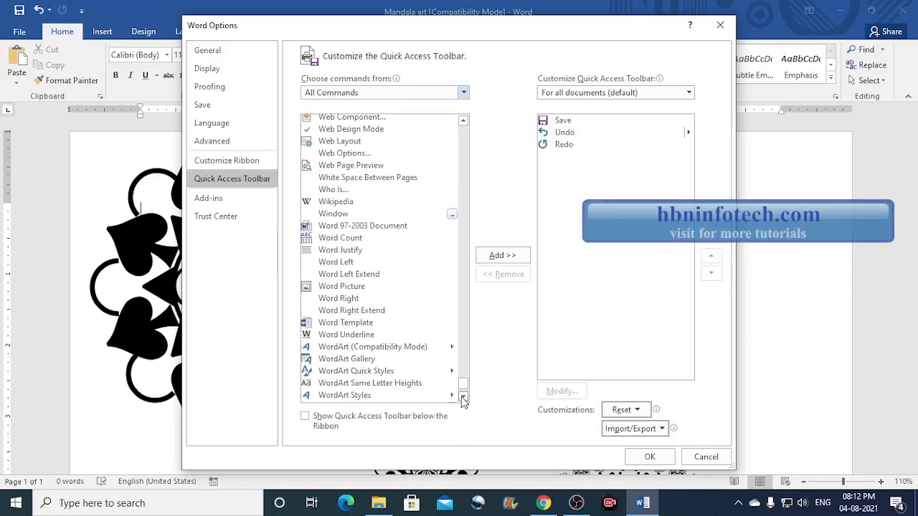
{"action": "left_click", "coordinate": [463, 398]}
{"action": "left_click", "coordinate": [464, 398]}
{"action": "left_click", "coordinate": [464, 398]}
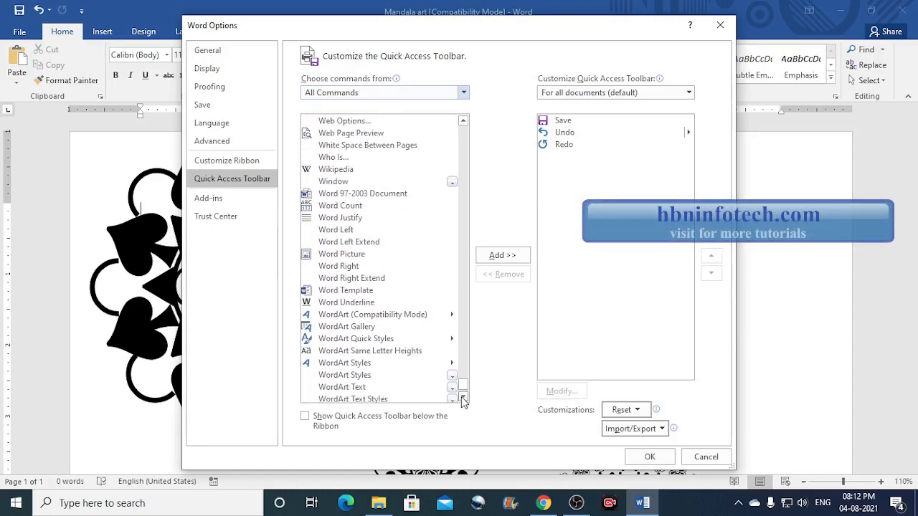
{"action": "left_click", "coordinate": [332, 318]}
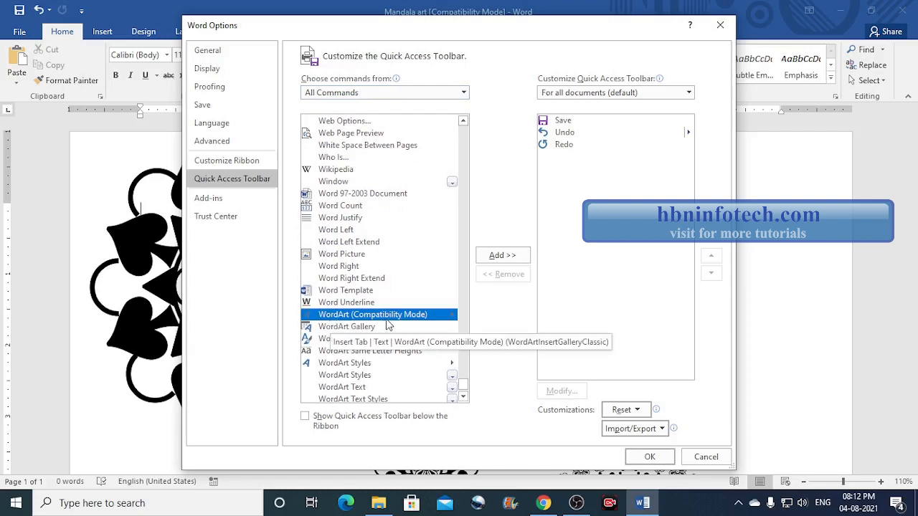
{"action": "left_click", "coordinate": [515, 258]}
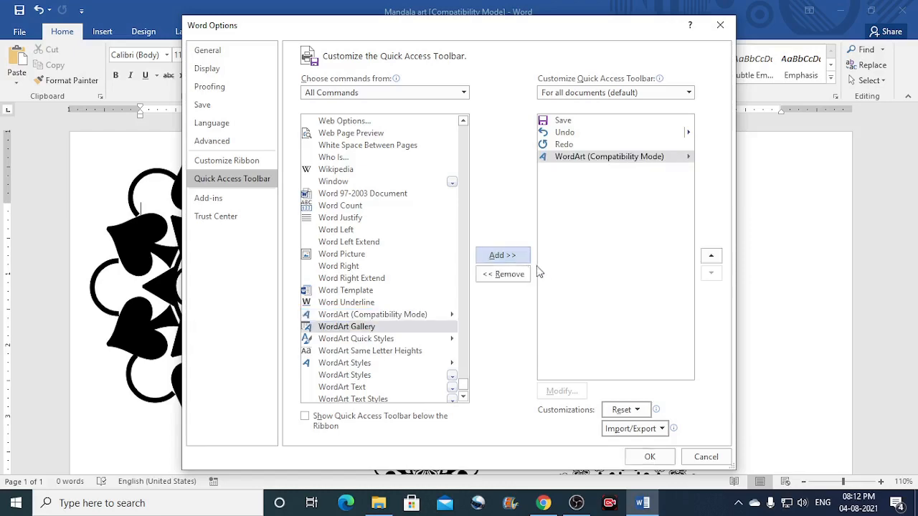
{"action": "left_click", "coordinate": [649, 457]}
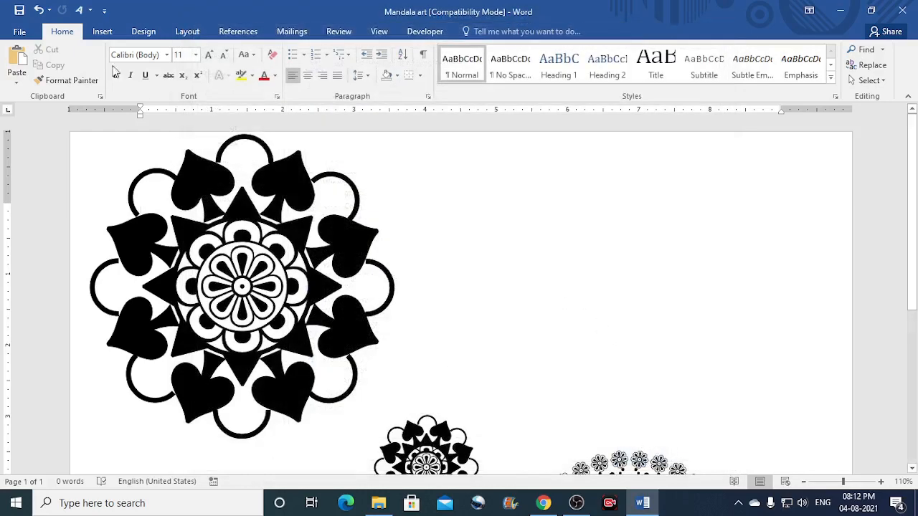
{"action": "left_click", "coordinate": [79, 10]}
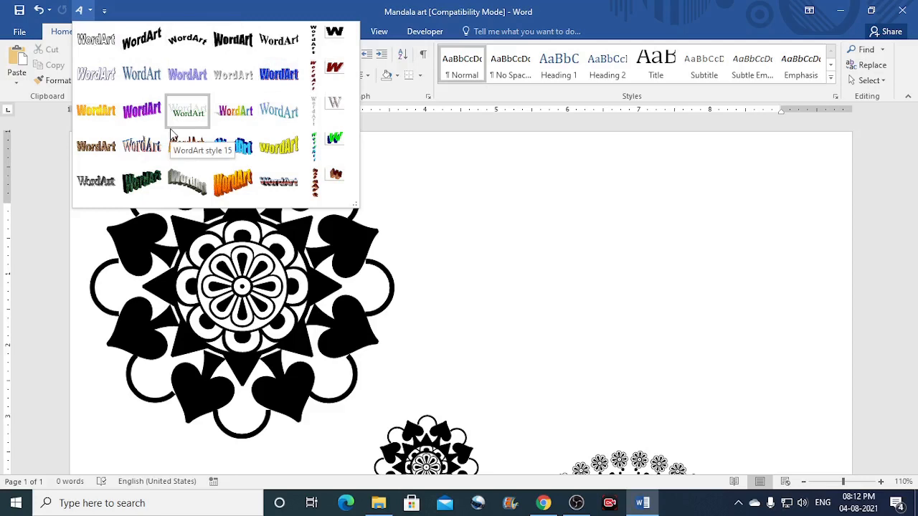
{"action": "left_click", "coordinate": [159, 7]}
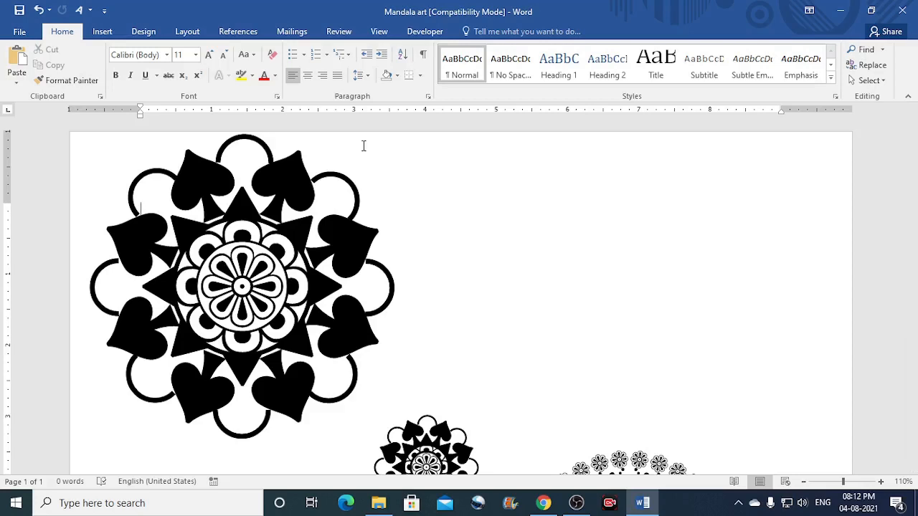
{"action": "left_click", "coordinate": [79, 10]}
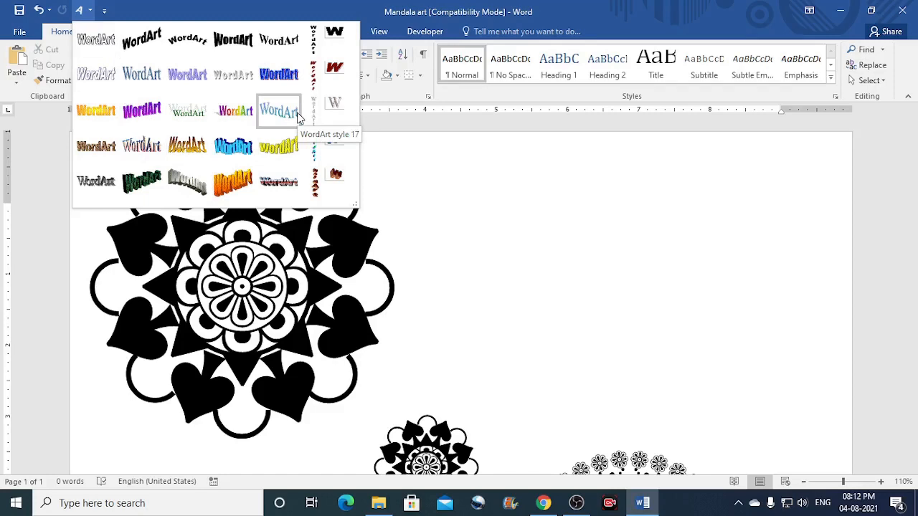
{"action": "left_click", "coordinate": [473, 203]}
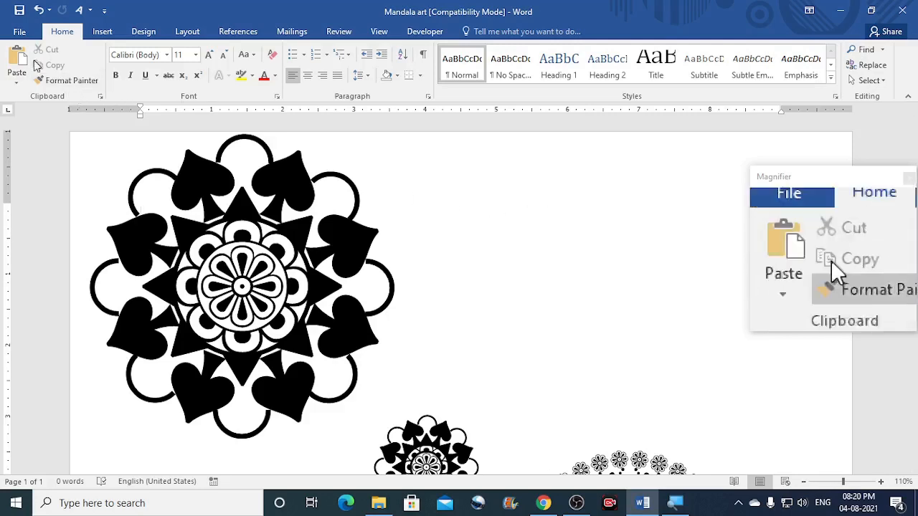
Create a new blank document
{"action": "left_click", "coordinate": [21, 33]}
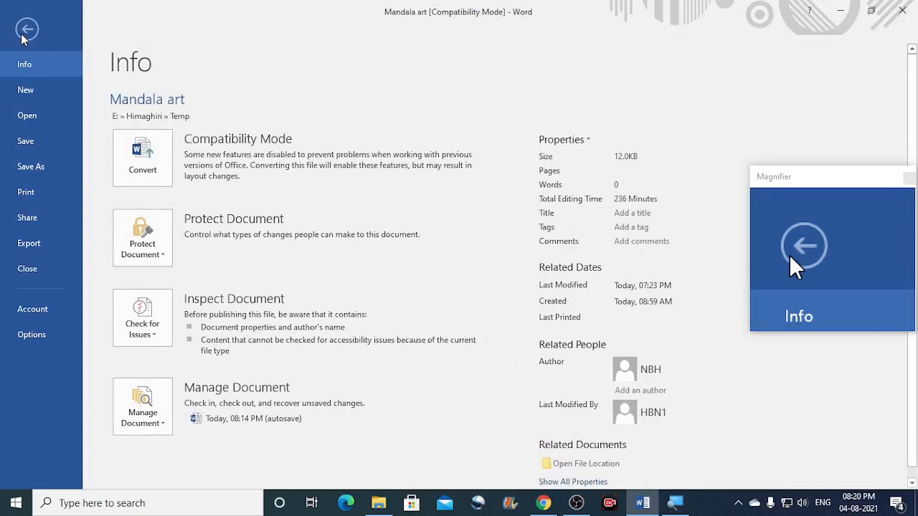
{"action": "left_click", "coordinate": [26, 90]}
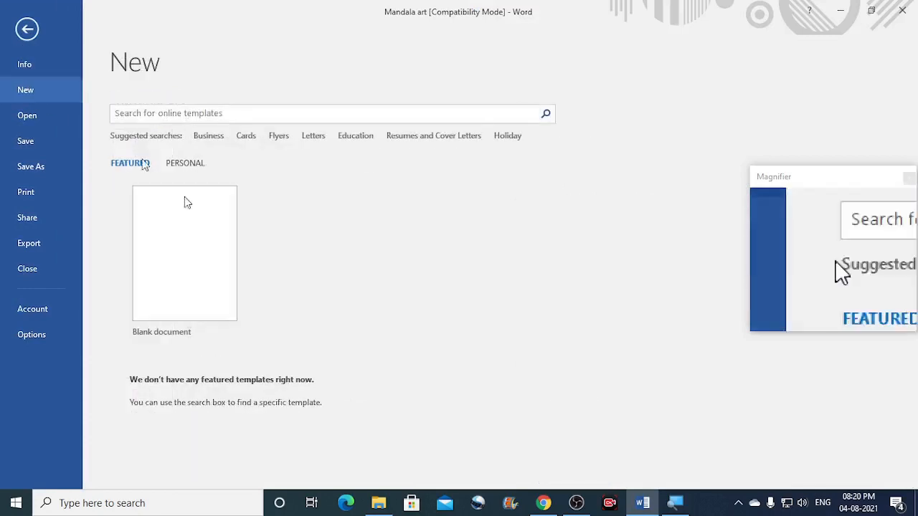
{"action": "left_click", "coordinate": [202, 251]}
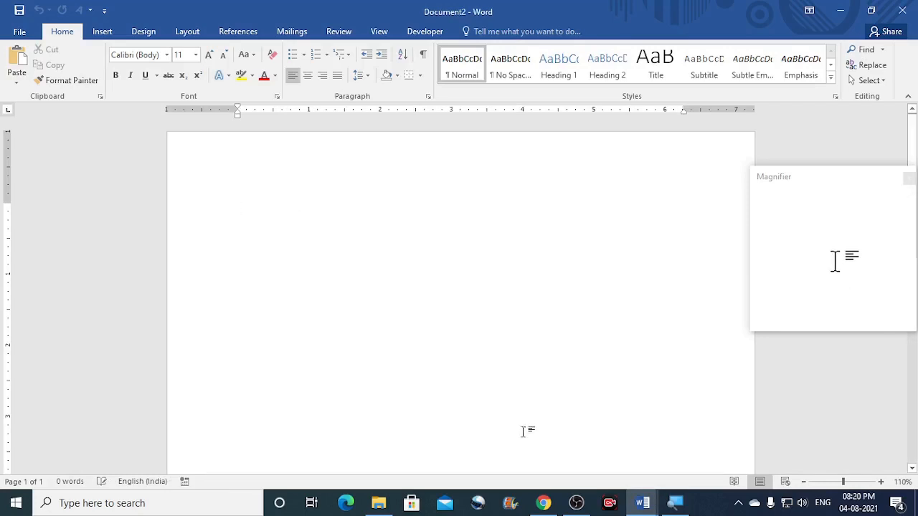
Open the full Symbol dialog for inserting more symbols into the blank document
{"action": "left_click", "coordinate": [107, 38]}
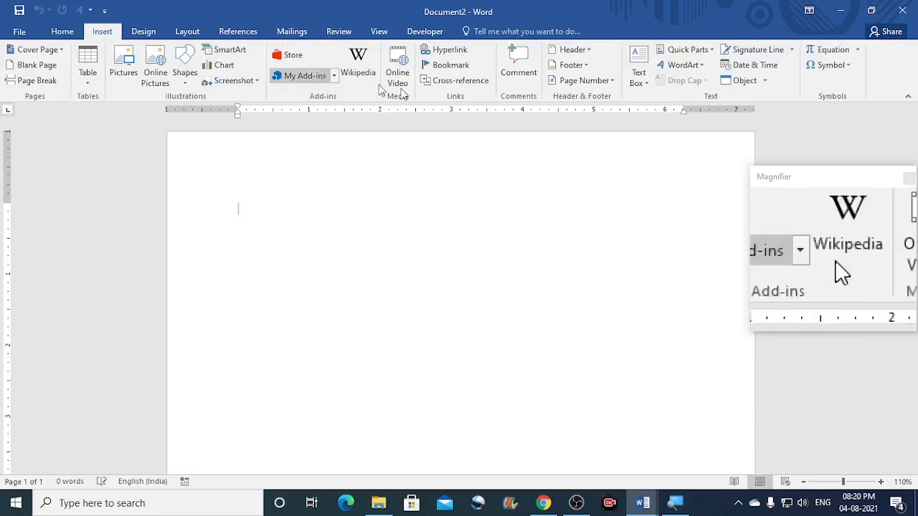
{"action": "left_click", "coordinate": [849, 65]}
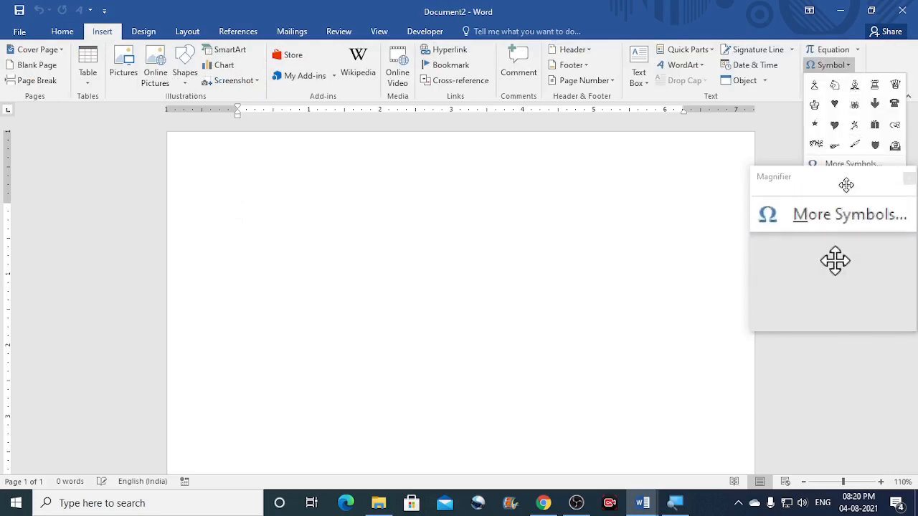
{"action": "left_click_drag", "start_coordinate": [847, 184], "coordinate": [850, 223]}
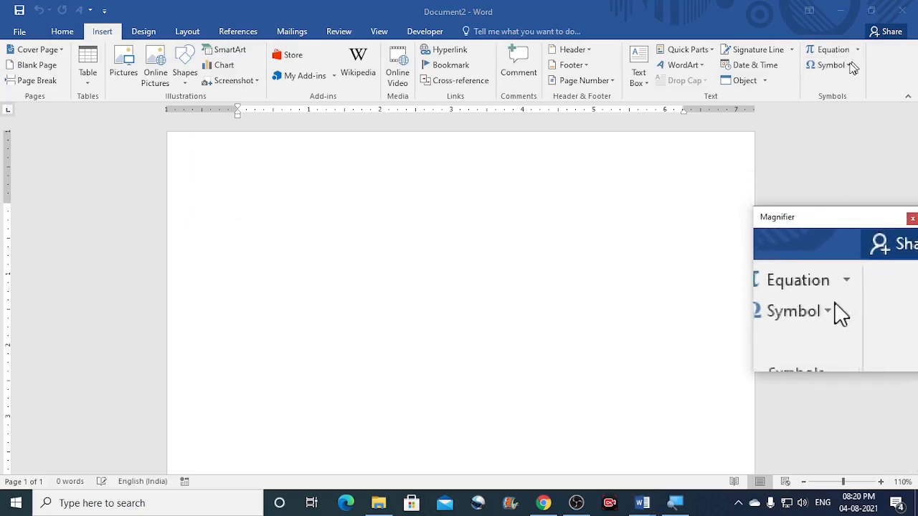
{"action": "left_click", "coordinate": [848, 65]}
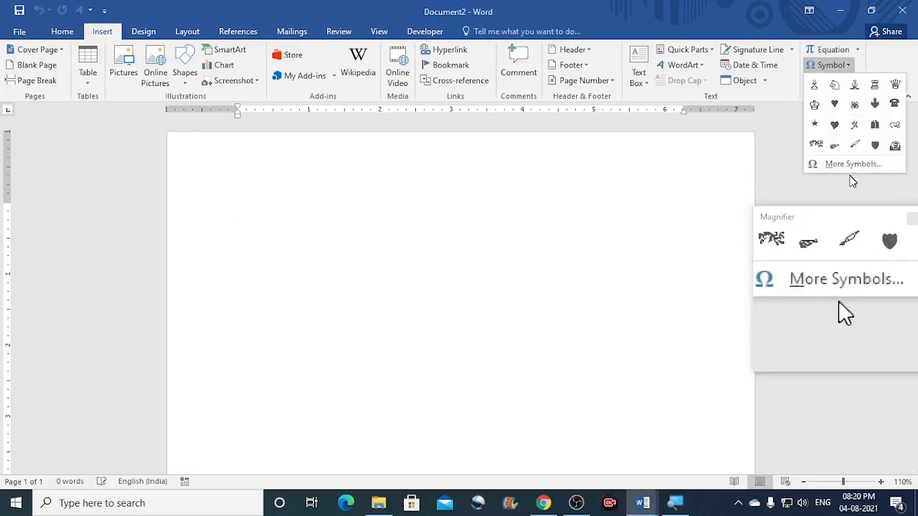
{"action": "left_click", "coordinate": [892, 170]}
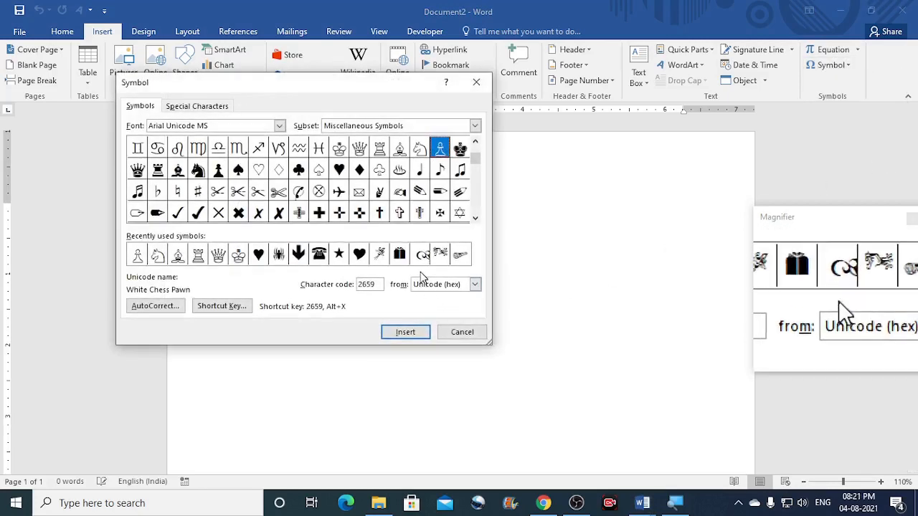
Choose Arial Unicode MS as the font in the Symbol dialog
{"action": "left_click", "coordinate": [280, 125]}
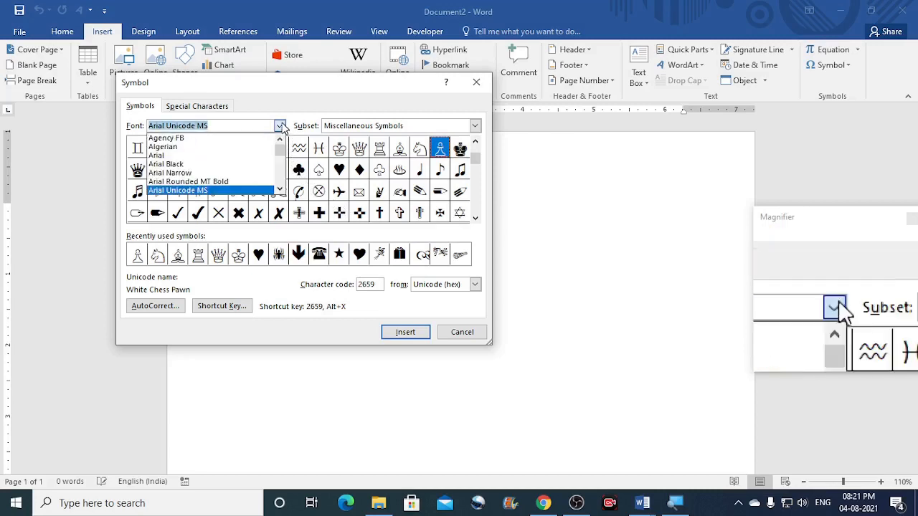
{"action": "left_click", "coordinate": [280, 190]}
{"action": "left_click", "coordinate": [280, 190]}
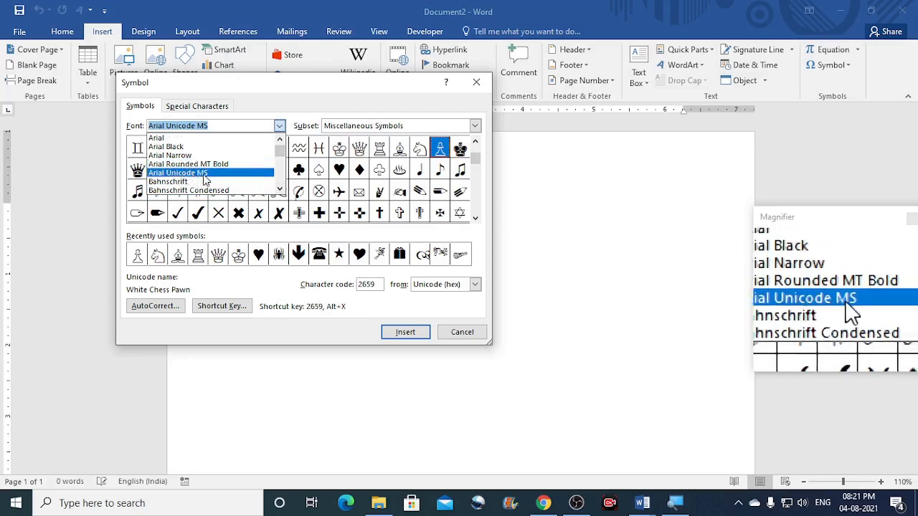
{"action": "left_click", "coordinate": [207, 175]}
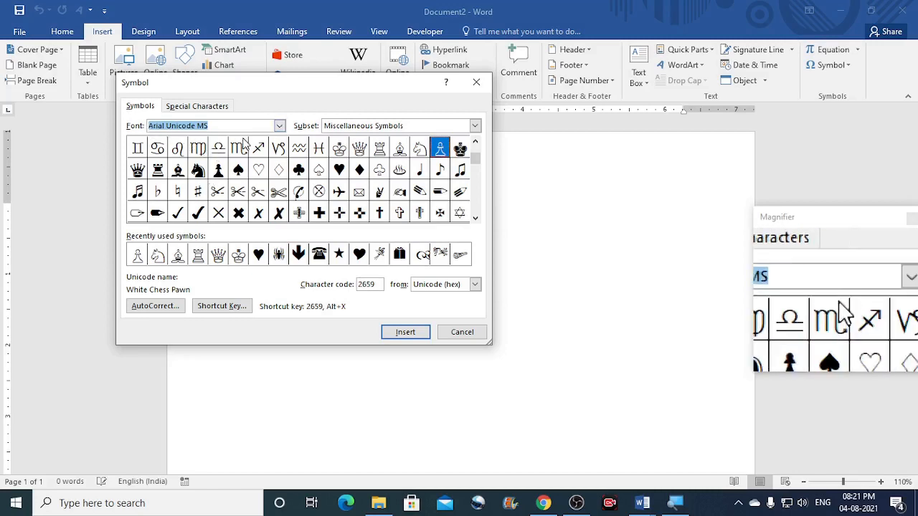
Browse the Arial Unicode MS symbol grid through the Geometric Shapes, Box Drawing, Latin and Greek subsets to the Miscellaneous Symbols
{"action": "left_click", "coordinate": [475, 142]}
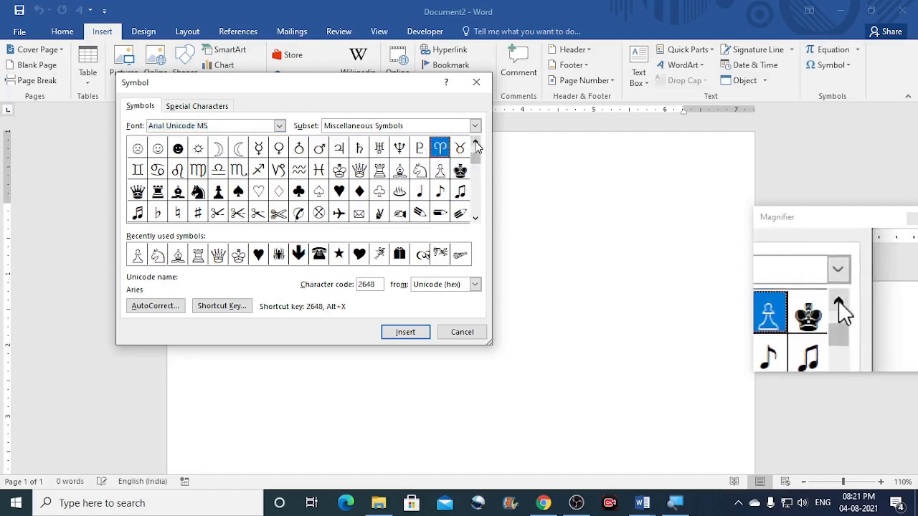
{"action": "left_click", "coordinate": [475, 142]}
{"action": "left_click", "coordinate": [476, 142]}
{"action": "left_click", "coordinate": [476, 142]}
{"action": "left_click", "coordinate": [475, 142]}
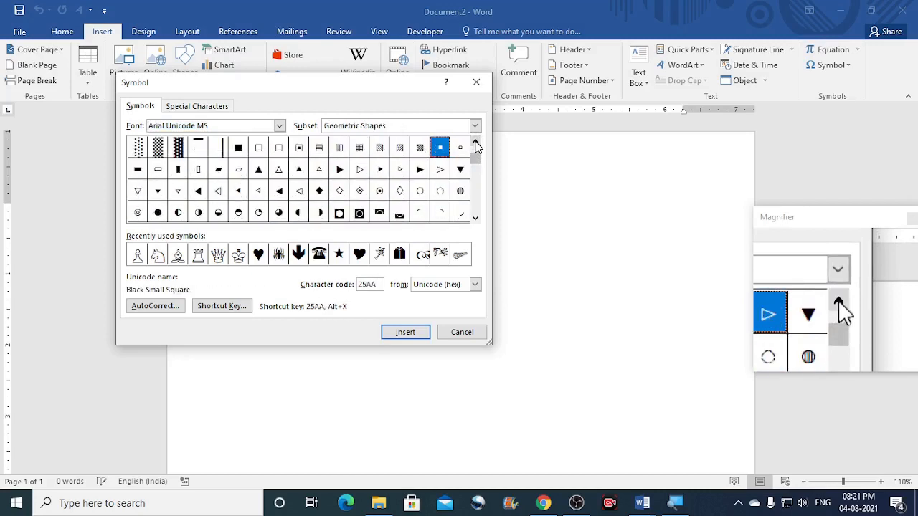
{"action": "left_click", "coordinate": [475, 142]}
{"action": "left_click", "coordinate": [475, 142]}
{"action": "left_click", "coordinate": [476, 142]}
{"action": "left_click", "coordinate": [476, 142]}
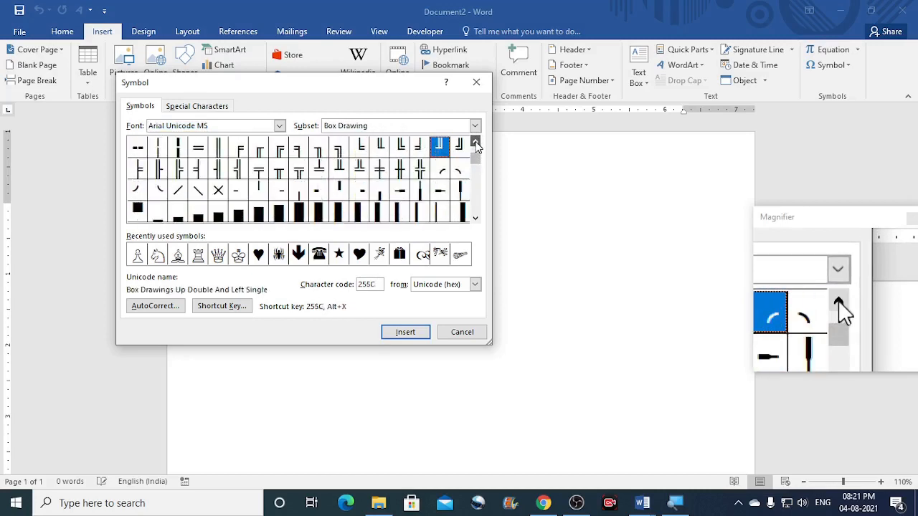
{"action": "left_click", "coordinate": [476, 142]}
{"action": "left_click", "coordinate": [476, 142]}
{"action": "left_click", "coordinate": [475, 142]}
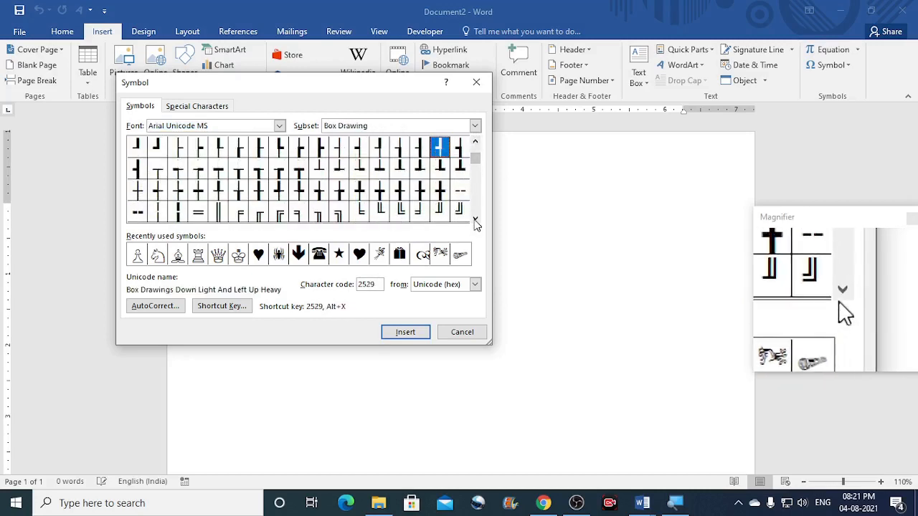
{"action": "left_click_drag", "start_coordinate": [479, 154], "coordinate": [478, 164]}
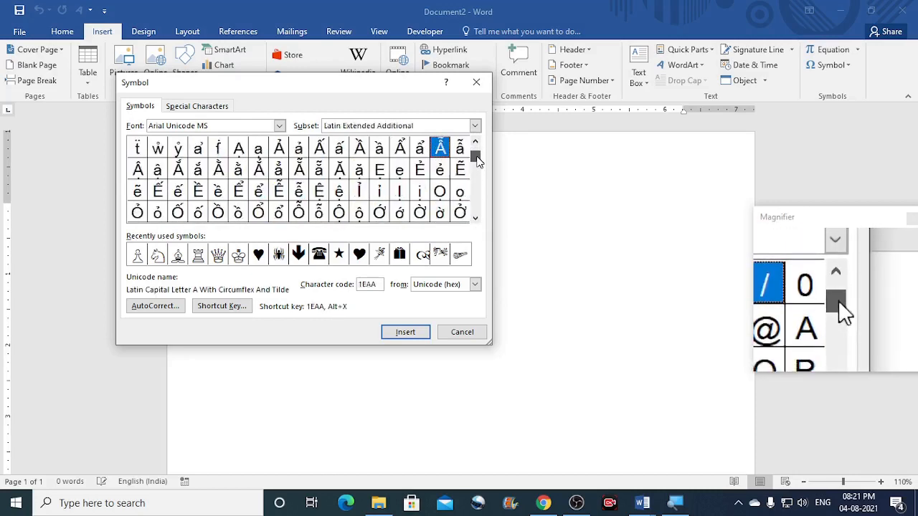
{"action": "left_click", "coordinate": [476, 219]}
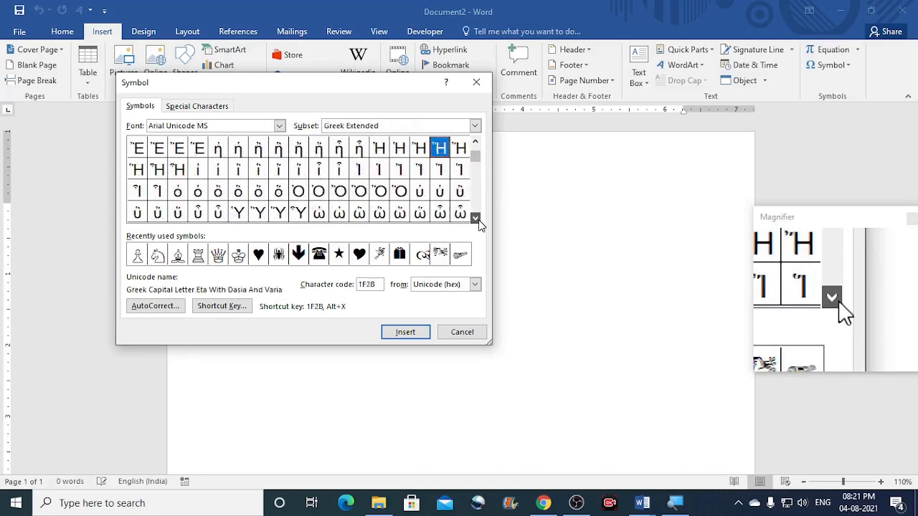
{"action": "left_click_drag", "start_coordinate": [479, 221], "coordinate": [479, 222]}
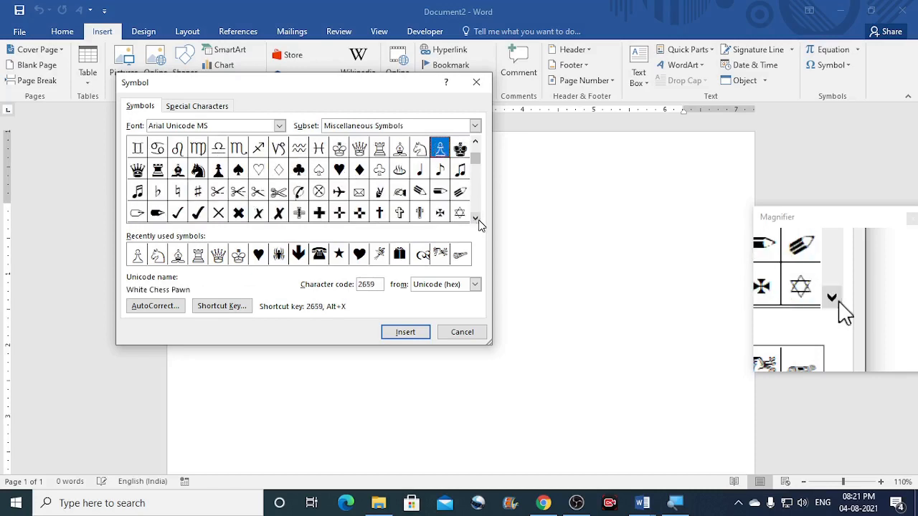
Insert the Black Spade Suit, Black Club Suit, Black Heart Suit and Black Diamond Suit symbols into the document, in that order
{"action": "left_click", "coordinate": [298, 172]}
{"action": "left_click", "coordinate": [238, 175]}
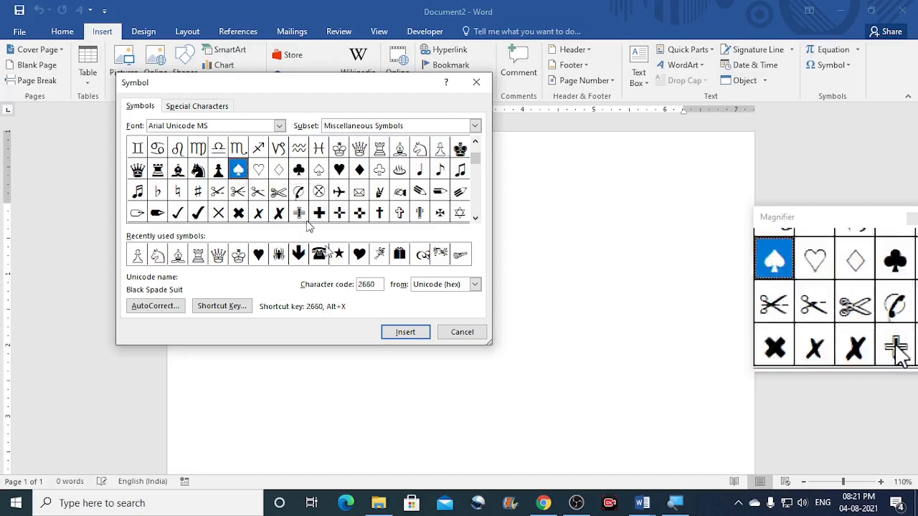
{"action": "left_click", "coordinate": [405, 332]}
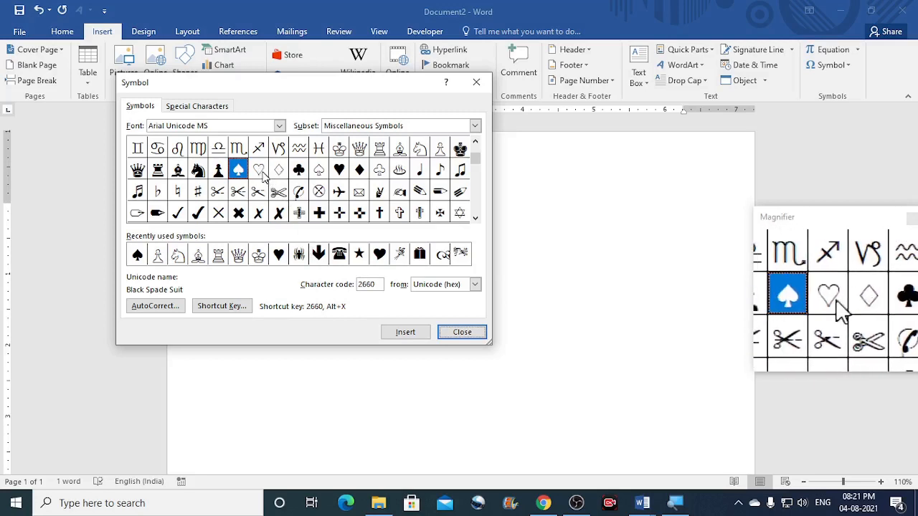
{"action": "left_click", "coordinate": [299, 172]}
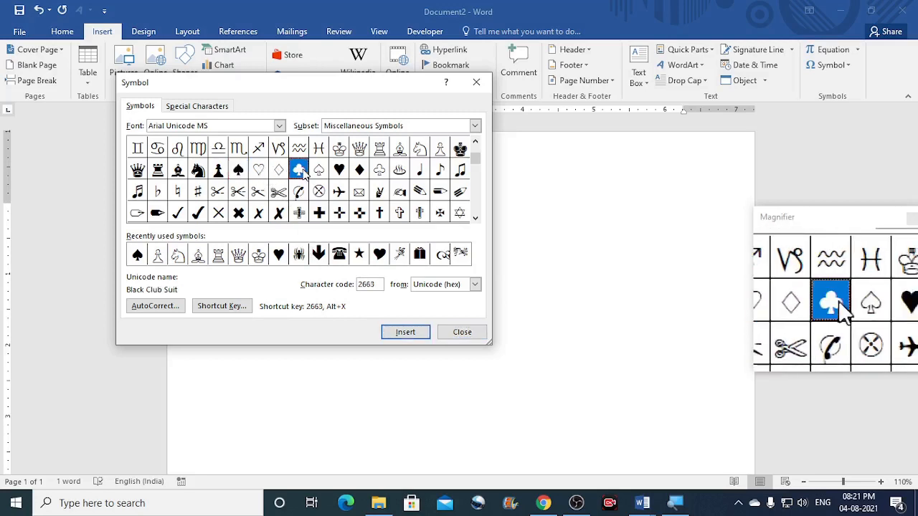
{"action": "left_click", "coordinate": [406, 332]}
{"action": "left_click", "coordinate": [339, 171]}
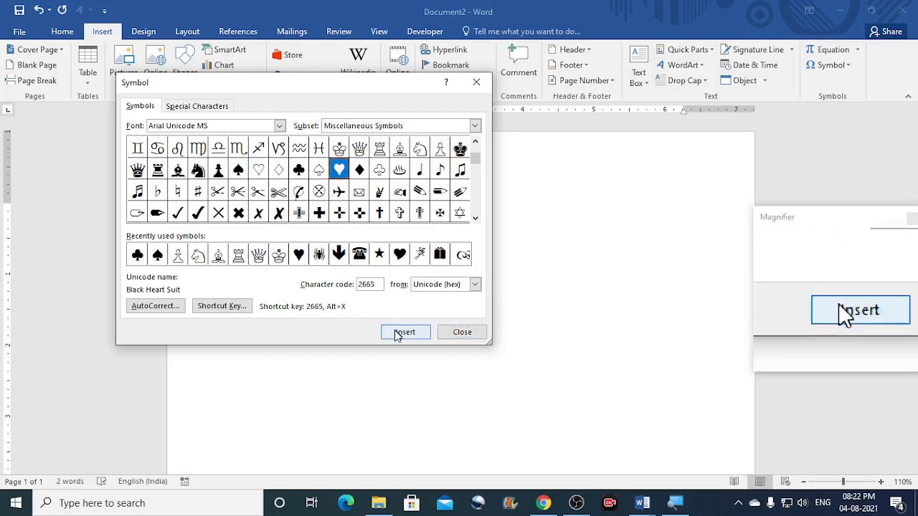
{"action": "left_click", "coordinate": [404, 332]}
{"action": "left_click", "coordinate": [359, 170]}
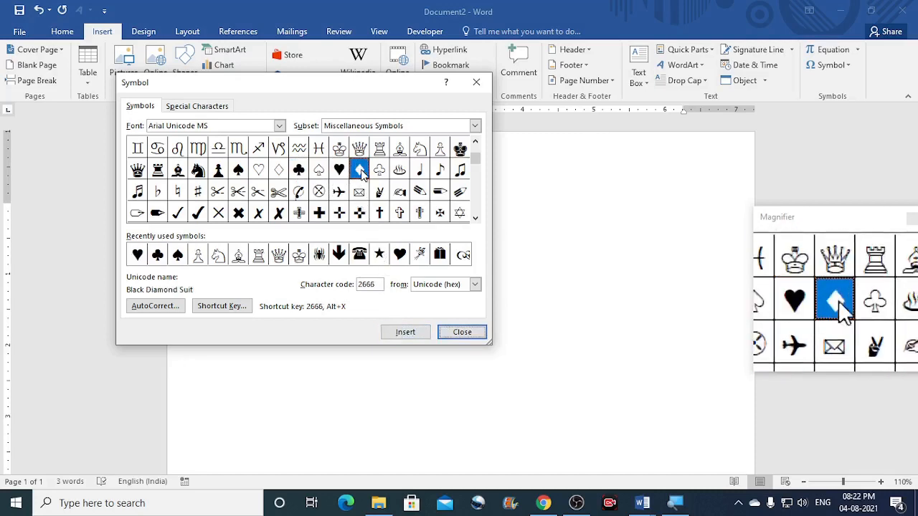
{"action": "left_click", "coordinate": [405, 332]}
Insert the Heavy Four Balloon-Spoked Asterisk, Four Club-Spoked Asterisk and Circled White Star symbols from the Dingbats subset
{"action": "left_click", "coordinate": [476, 219]}
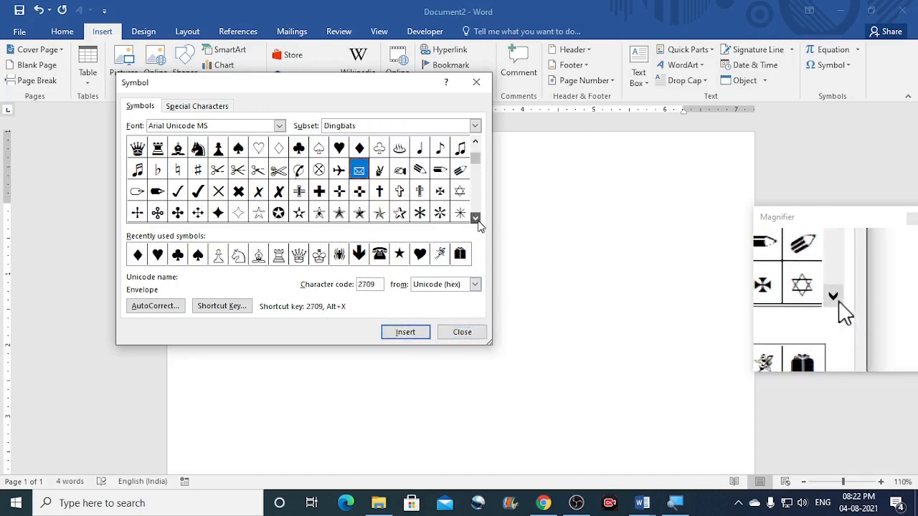
{"action": "left_click", "coordinate": [476, 219]}
{"action": "left_click", "coordinate": [477, 219]}
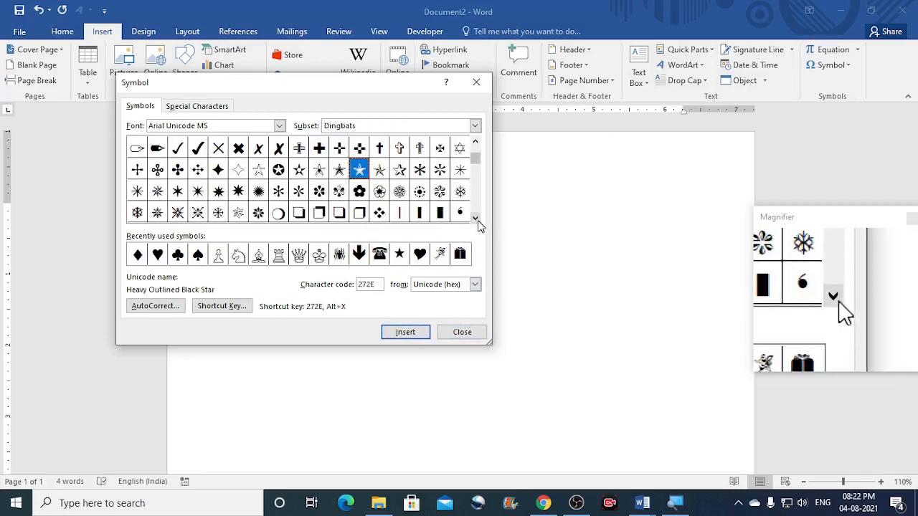
{"action": "left_click", "coordinate": [177, 169]}
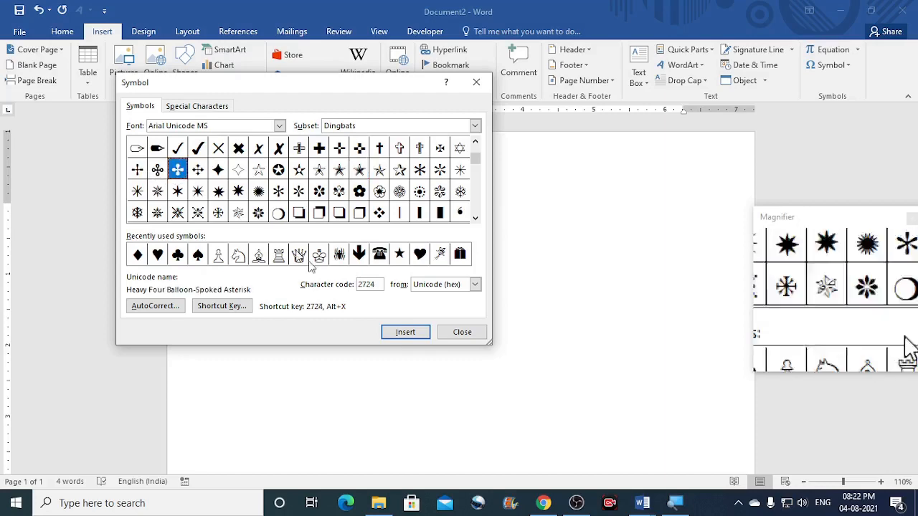
{"action": "left_click", "coordinate": [399, 332]}
{"action": "left_click", "coordinate": [197, 170]}
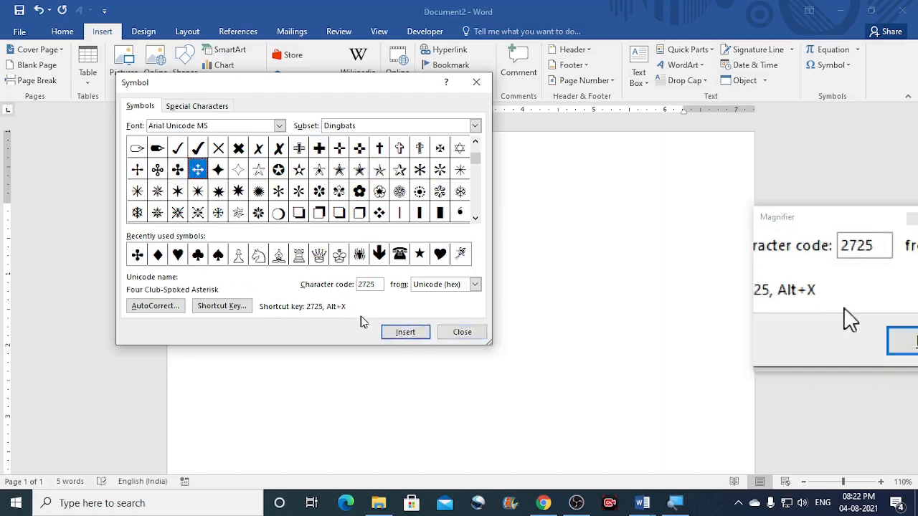
{"action": "left_click", "coordinate": [397, 333]}
{"action": "left_click", "coordinate": [278, 173]}
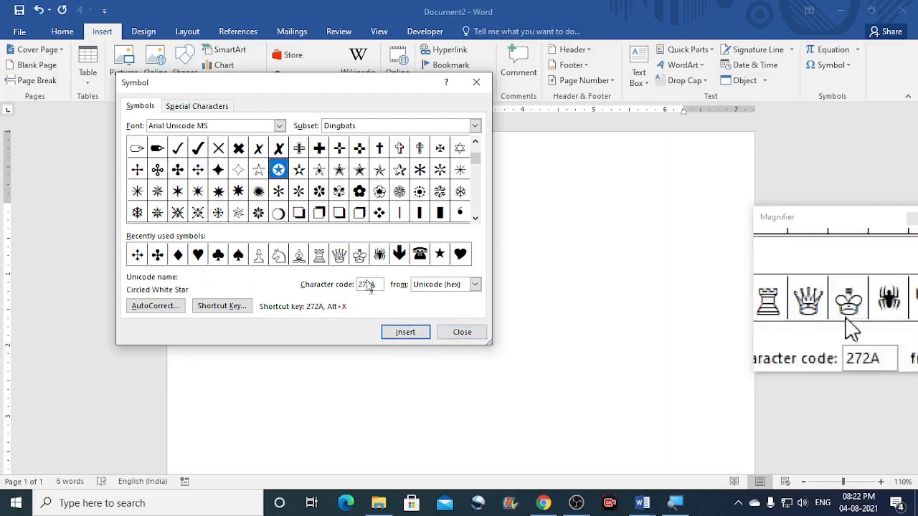
{"action": "left_click", "coordinate": [404, 333]}
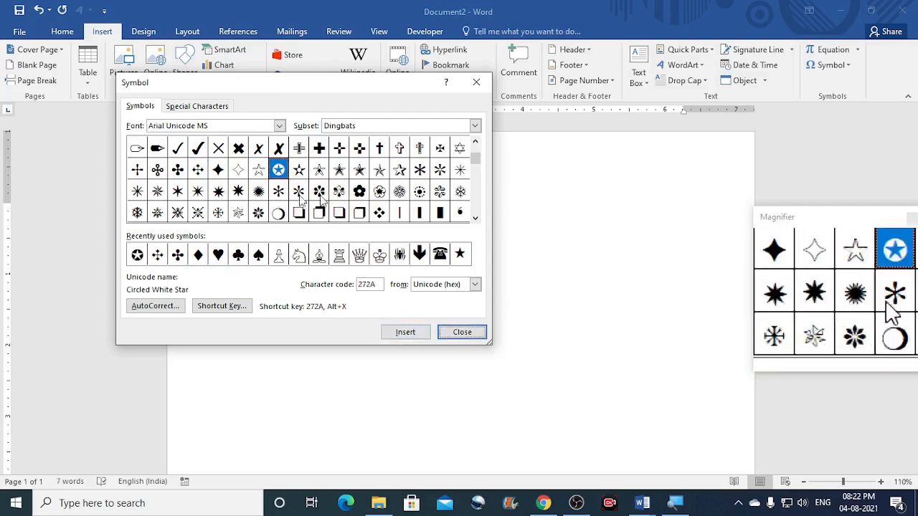
Insert the Heavy Asterisk, the teardrop-spoked asterisk just before the florettes, and the Six Petalled Black And White Florette
{"action": "left_click", "coordinate": [421, 171]}
{"action": "left_click", "coordinate": [415, 332]}
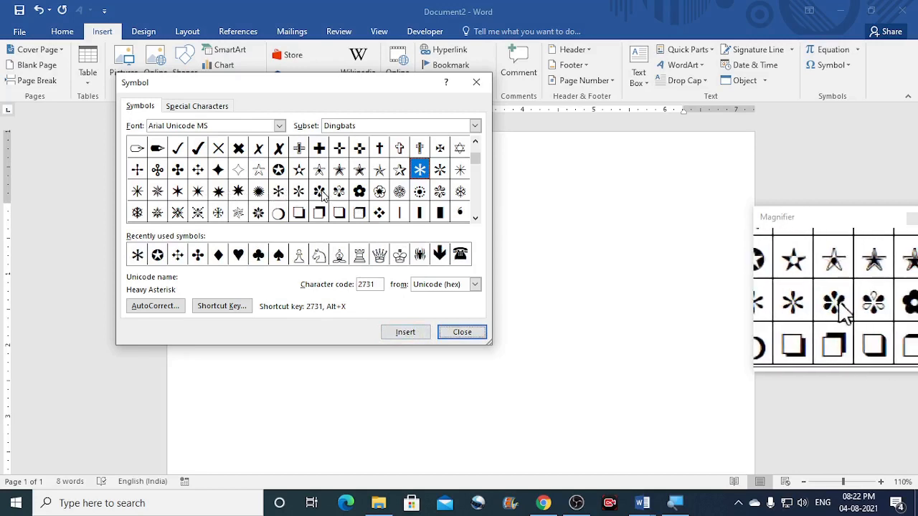
{"action": "left_click", "coordinate": [320, 191]}
{"action": "left_click", "coordinate": [404, 333]}
{"action": "left_click", "coordinate": [338, 191]}
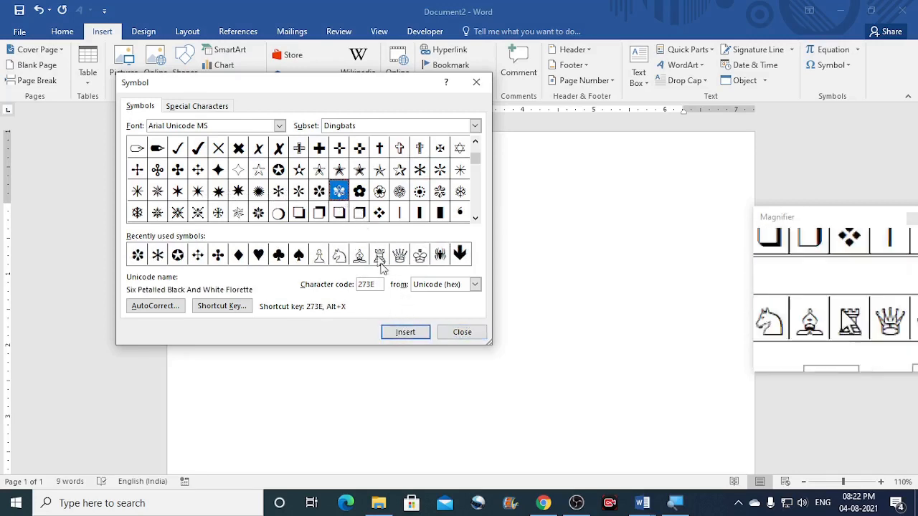
{"action": "left_click", "coordinate": [404, 333]}
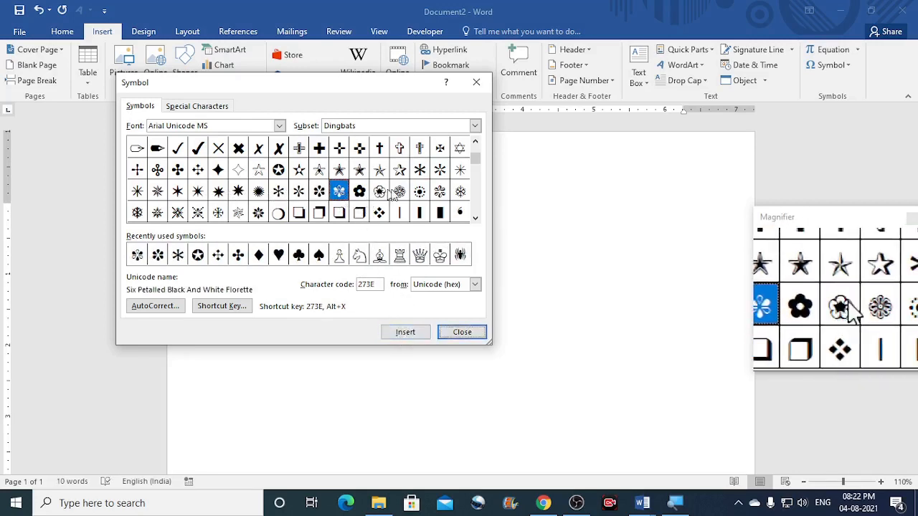
Insert the Circled Open Centre Eight Pointed Star, Eight Petalled Outlined Black Florette, the pinwheel asterisk before the Snowflake, and the Snowflake
{"action": "left_click", "coordinate": [420, 191]}
{"action": "left_click", "coordinate": [405, 332]}
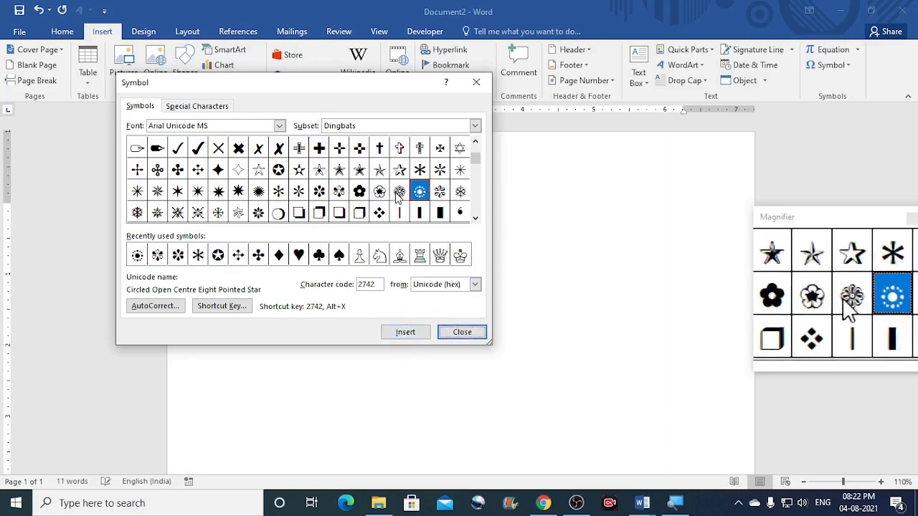
{"action": "left_click", "coordinate": [399, 192]}
{"action": "left_click", "coordinate": [407, 334]}
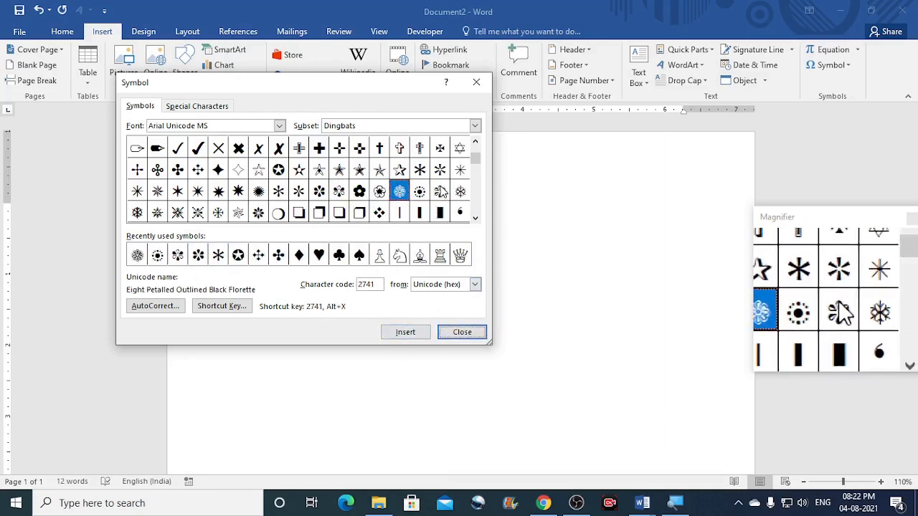
{"action": "left_click", "coordinate": [441, 191]}
{"action": "left_click", "coordinate": [407, 332]}
{"action": "left_click", "coordinate": [462, 195]}
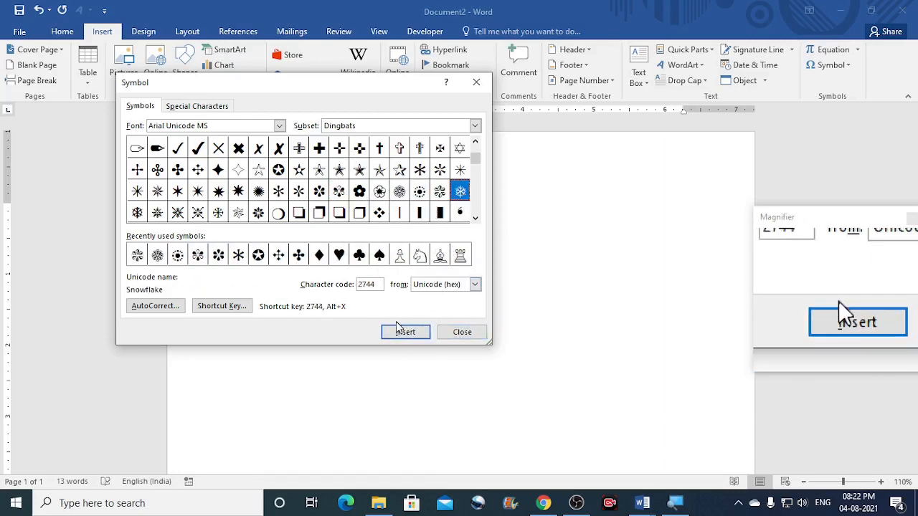
{"action": "left_click", "coordinate": [405, 332]}
Insert the Tight Trifoliate Snowflake, Heavy Chevron Snowflake and Sparkle symbols from the Dingbats subset
{"action": "left_click", "coordinate": [476, 218]}
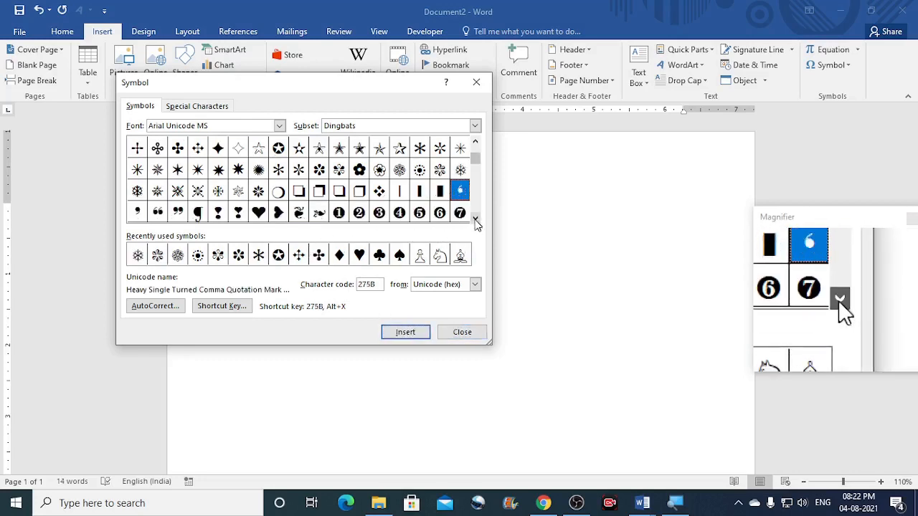
{"action": "left_click", "coordinate": [137, 195]}
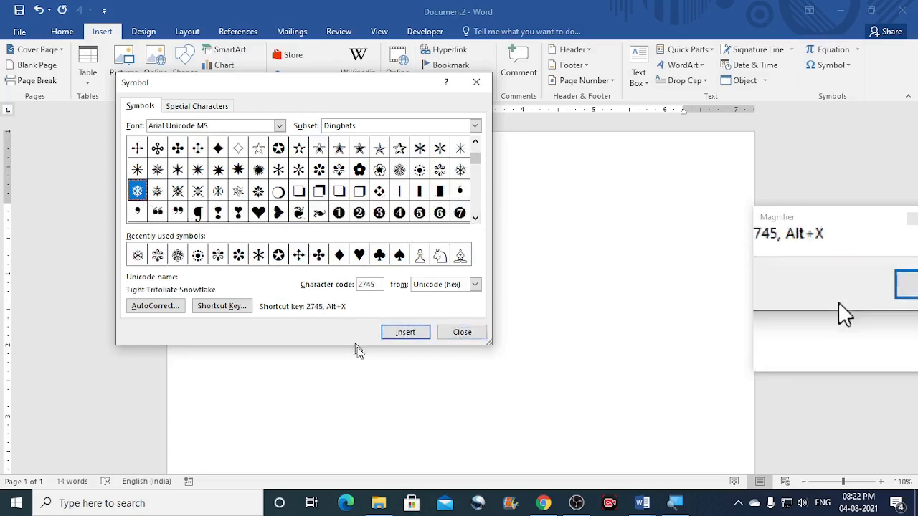
{"action": "left_click", "coordinate": [408, 336]}
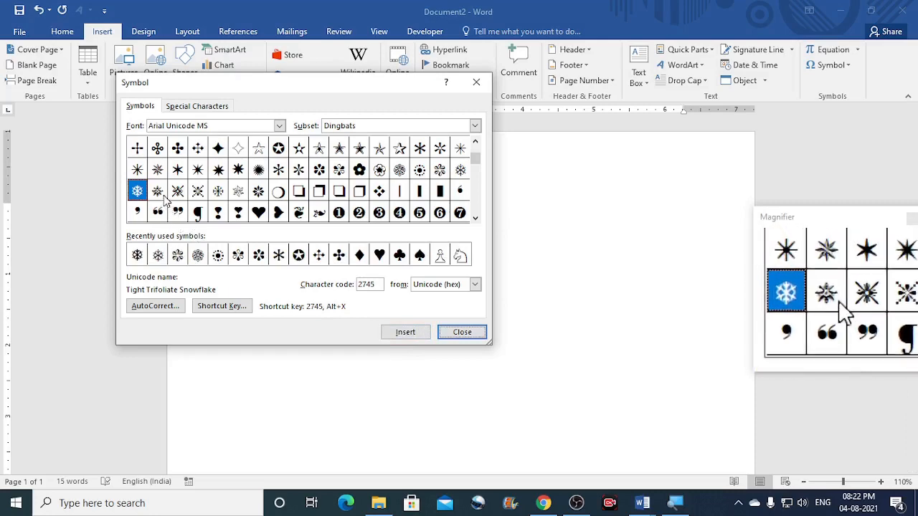
{"action": "left_click", "coordinate": [161, 197]}
{"action": "left_click", "coordinate": [403, 334]}
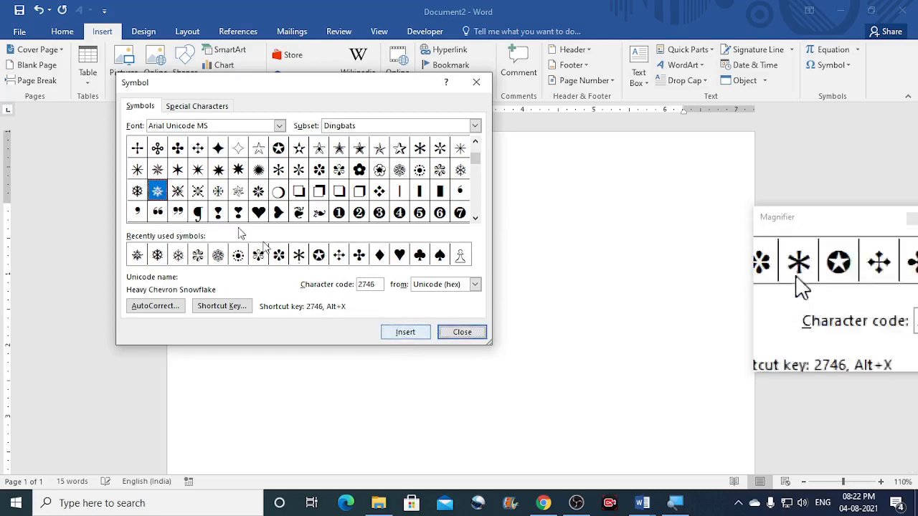
{"action": "left_click", "coordinate": [180, 192]}
{"action": "left_click", "coordinate": [410, 334]}
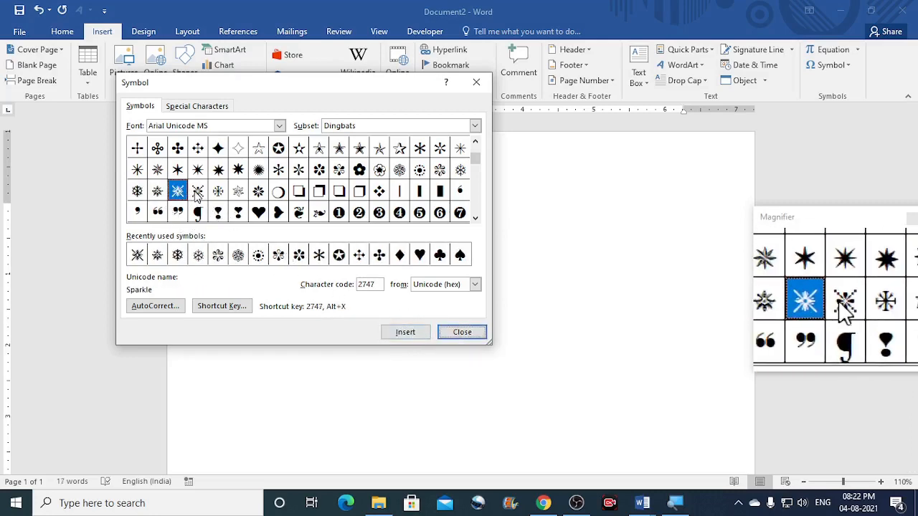
Insert the Heavy Sparkle, Balloon-Spoked Asterisk, Eight Teardrop-Spoked Propeller Asterisk and Heavy Eight Teardrop-Spoked Propeller Asterisk symbols
{"action": "left_click", "coordinate": [198, 193]}
{"action": "left_click", "coordinate": [393, 332]}
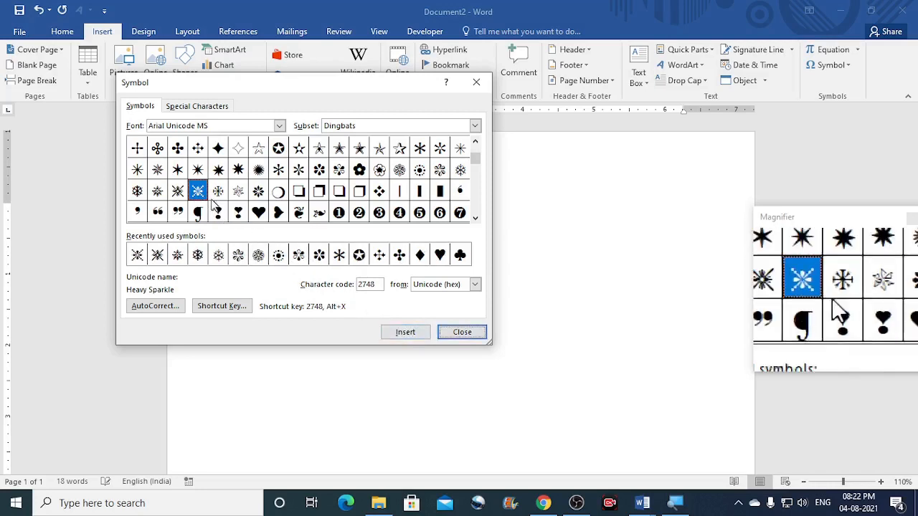
{"action": "left_click", "coordinate": [218, 192]}
{"action": "left_click", "coordinate": [405, 332]}
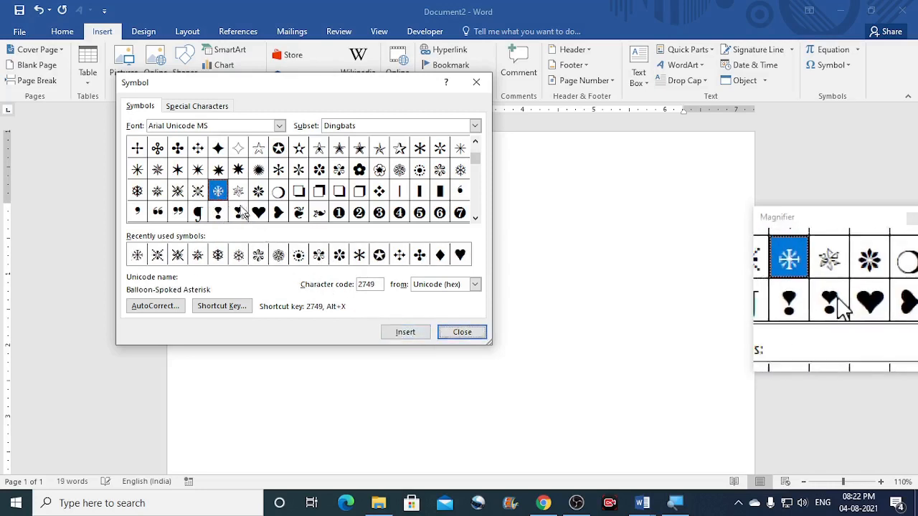
{"action": "left_click", "coordinate": [238, 192]}
{"action": "left_click", "coordinate": [401, 333]}
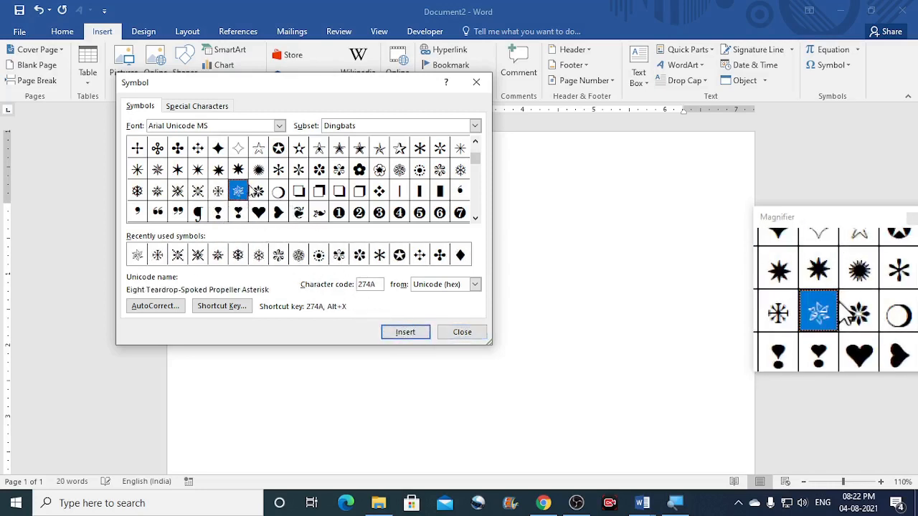
{"action": "left_click", "coordinate": [259, 192]}
{"action": "left_click", "coordinate": [393, 332]}
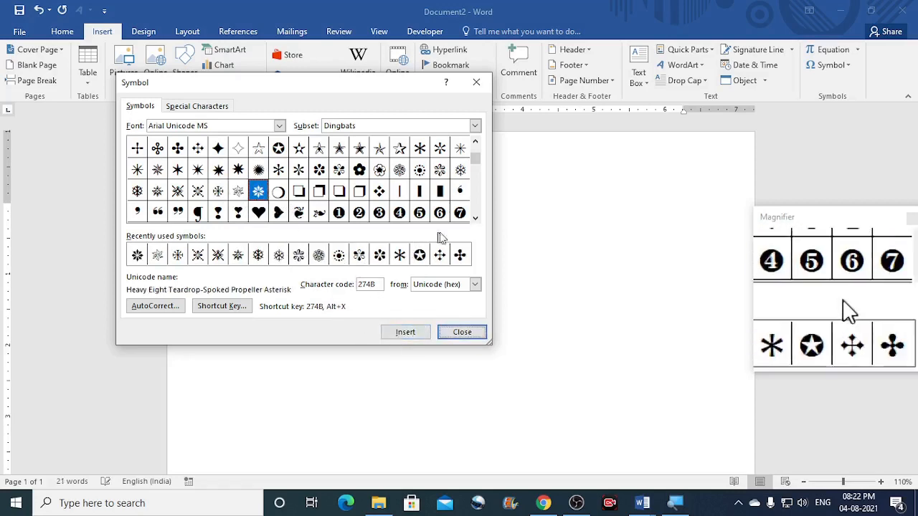
Insert the Rotated Heavy Black Heart Bullet symbol from the Dingbats subset
{"action": "left_click", "coordinate": [475, 218]}
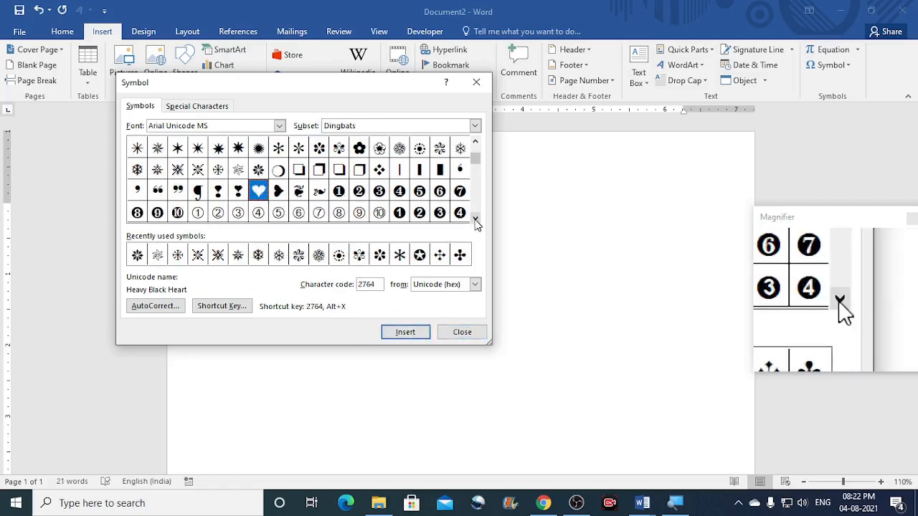
{"action": "left_click", "coordinate": [279, 192]}
{"action": "left_click", "coordinate": [406, 333]}
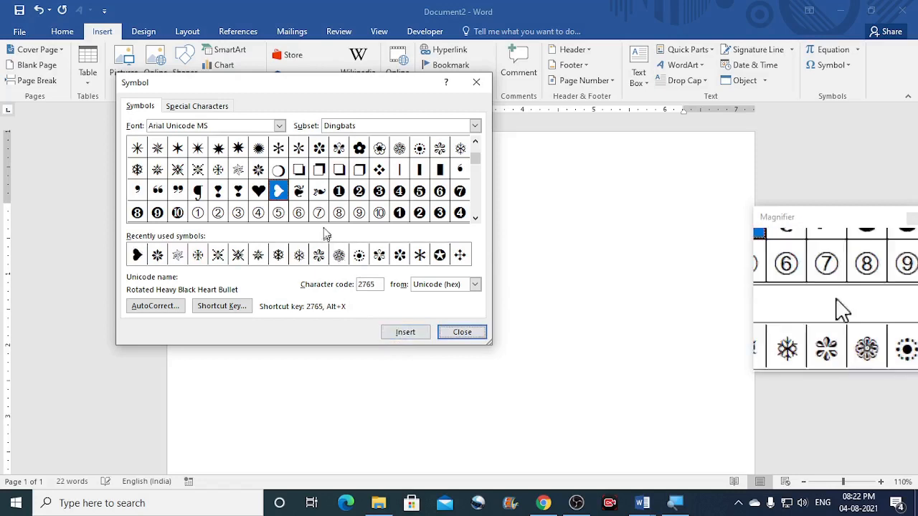
Insert the Floral Heart and Rotated Floral Heart Bullet symbols, and close the Symbol dialog
{"action": "left_click", "coordinate": [299, 193]}
{"action": "left_click", "coordinate": [404, 334]}
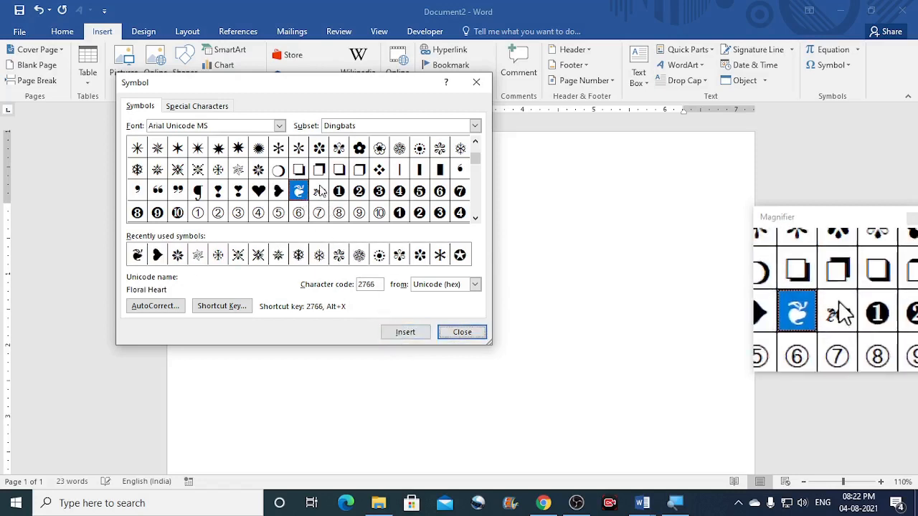
{"action": "left_click", "coordinate": [319, 193]}
{"action": "left_click", "coordinate": [403, 333]}
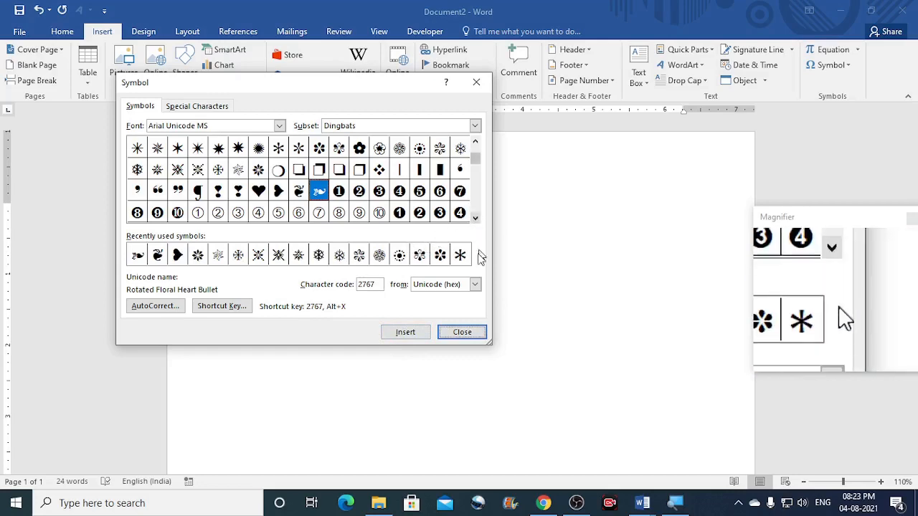
{"action": "left_click", "coordinate": [463, 333]}
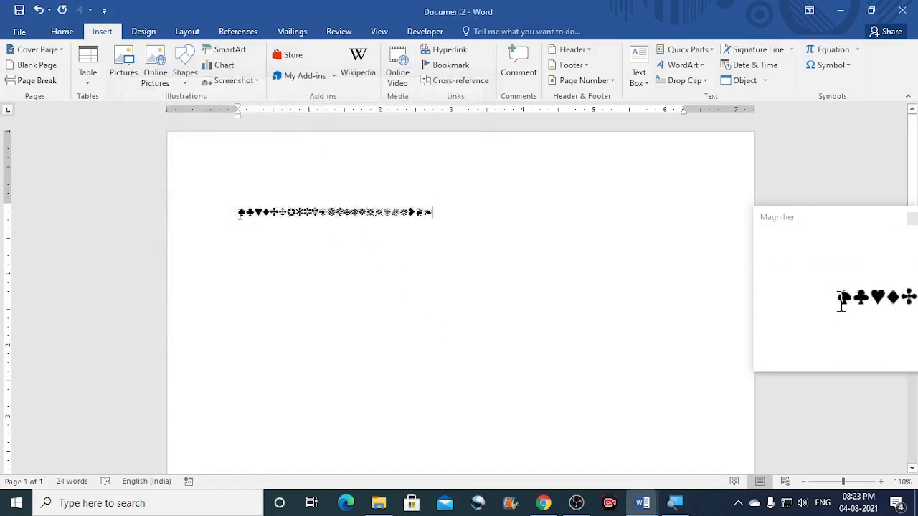
Enlarge the entire row of inserted symbols to font size 20
{"action": "left_click_drag", "start_coordinate": [239, 214], "coordinate": [443, 217]}
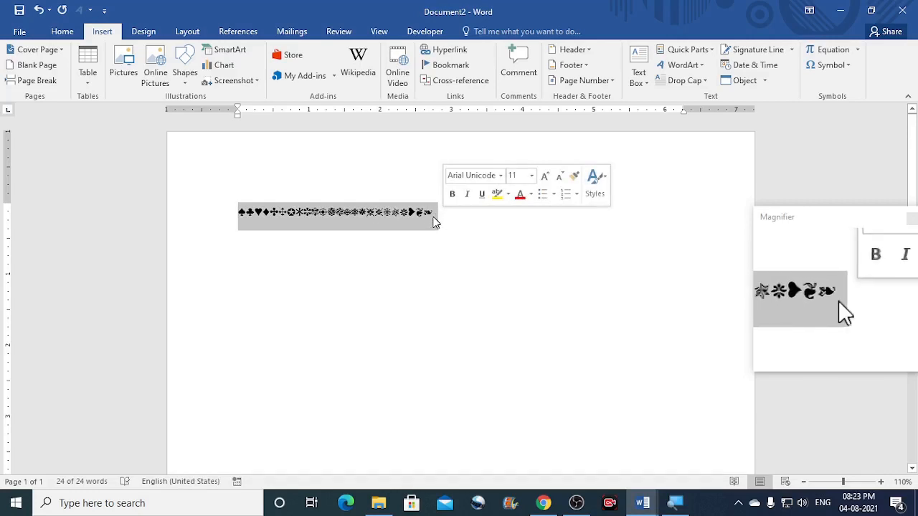
{"action": "left_click", "coordinate": [434, 219]}
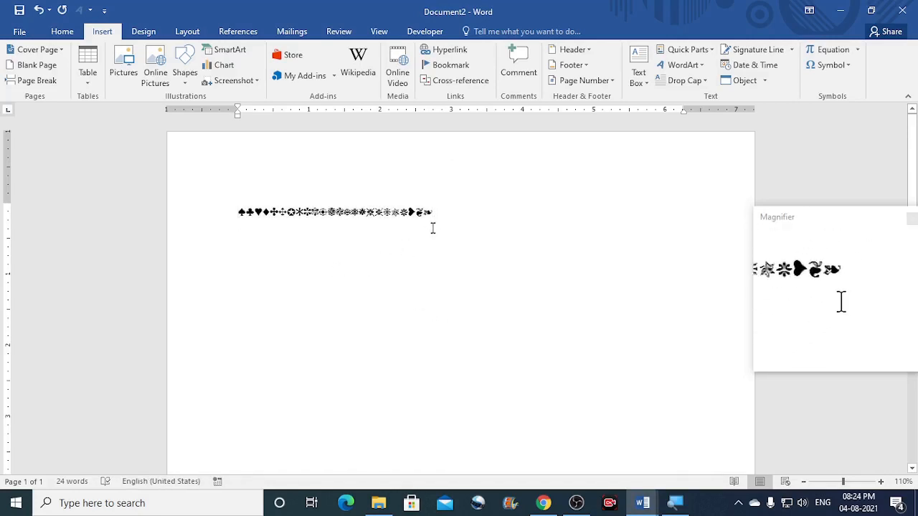
{"action": "left_click_drag", "start_coordinate": [453, 213], "coordinate": [232, 215]}
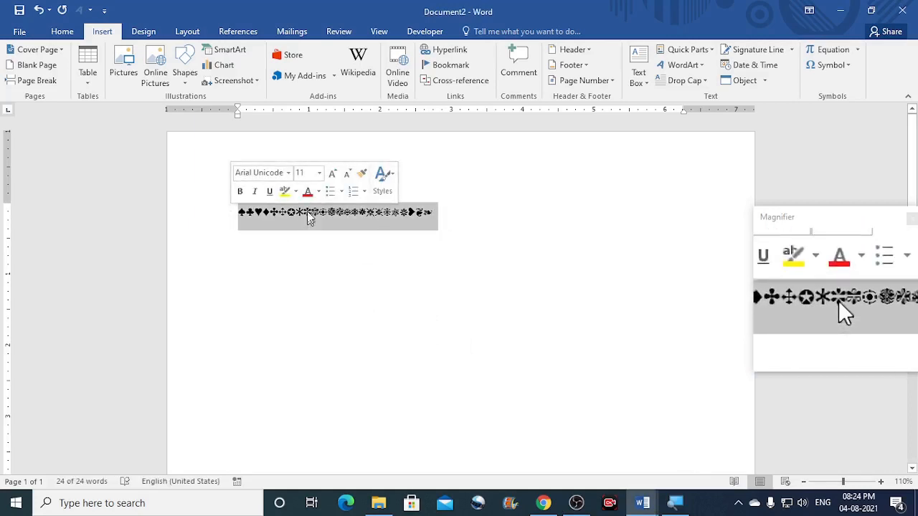
{"action": "left_click", "coordinate": [332, 173]}
{"action": "left_click", "coordinate": [332, 173]}
{"action": "left_click", "coordinate": [332, 174]}
{"action": "left_click", "coordinate": [332, 174]}
{"action": "left_click", "coordinate": [332, 173]}
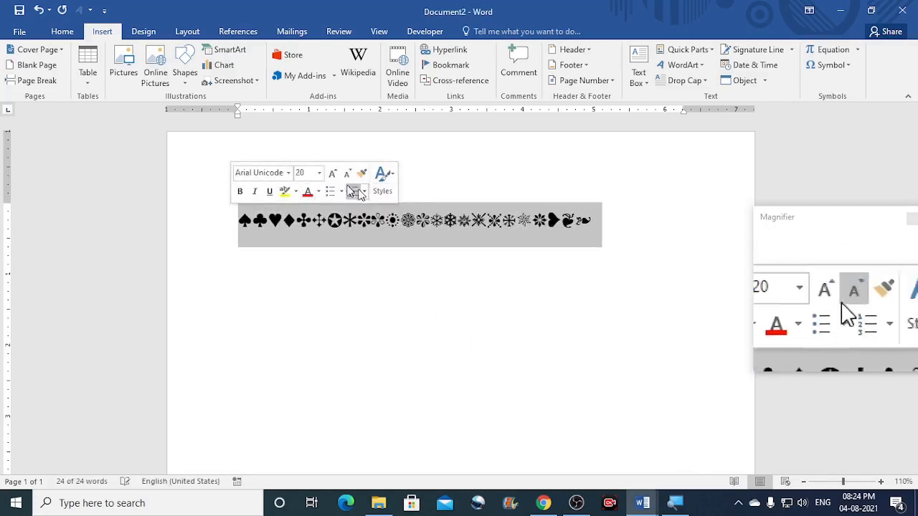
{"action": "left_click", "coordinate": [611, 226]}
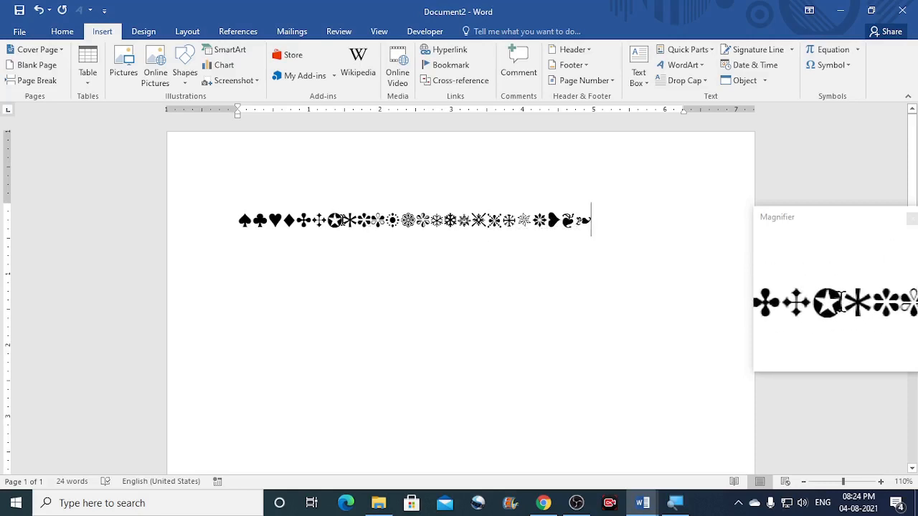
Copy the circled white star symbol and add a new empty line below the symbol row
{"action": "double_click", "coordinate": [335, 220]}
{"action": "right_click", "coordinate": [333, 220]}
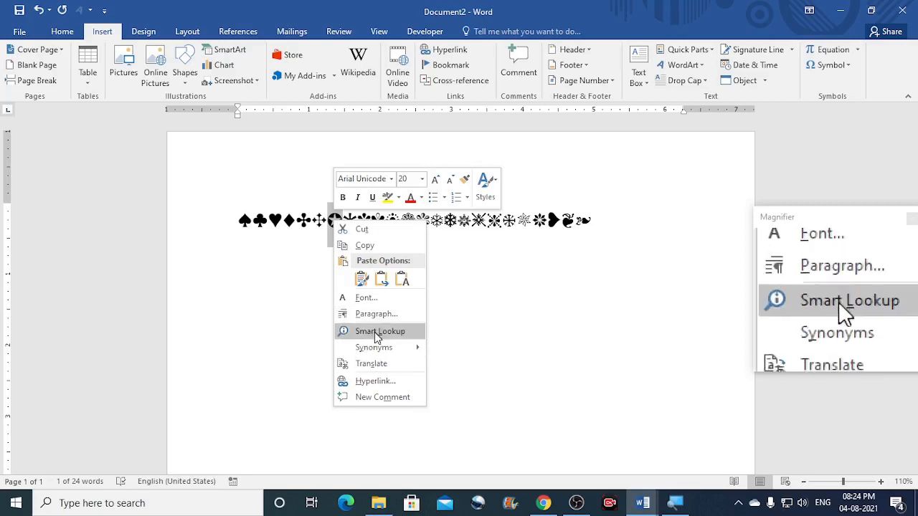
{"action": "left_click", "coordinate": [365, 246]}
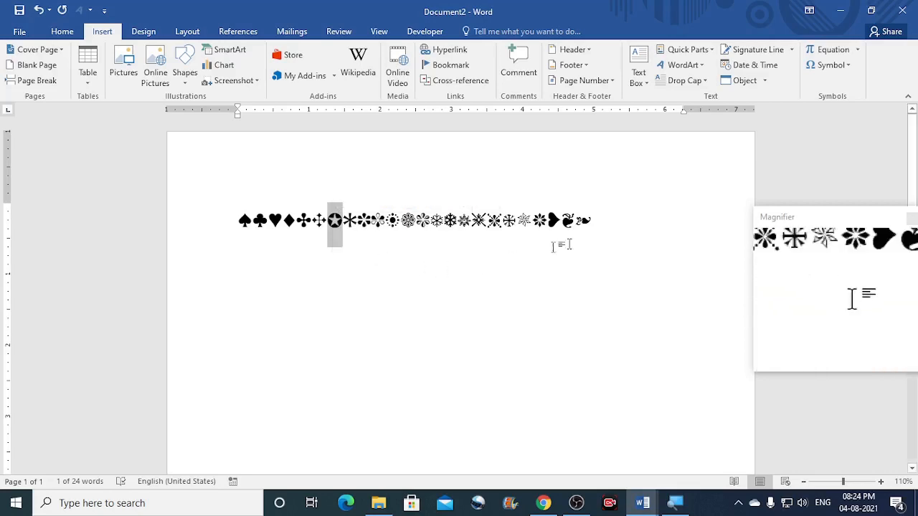
{"action": "left_click", "coordinate": [635, 226]}
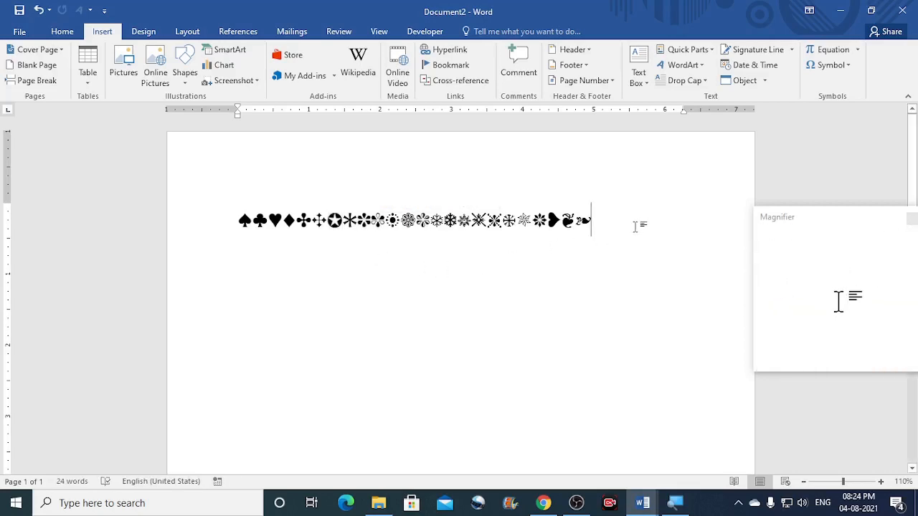
{"action": "key", "text": "Return"}
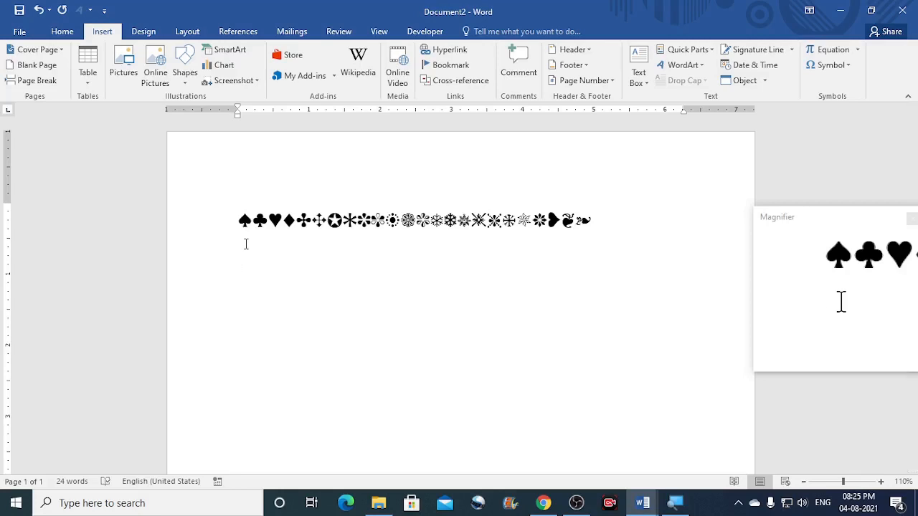
Save the document in the Temp folder as "hbninfotech mandala art" in Word 97-2003 Document format
{"action": "left_click", "coordinate": [20, 35]}
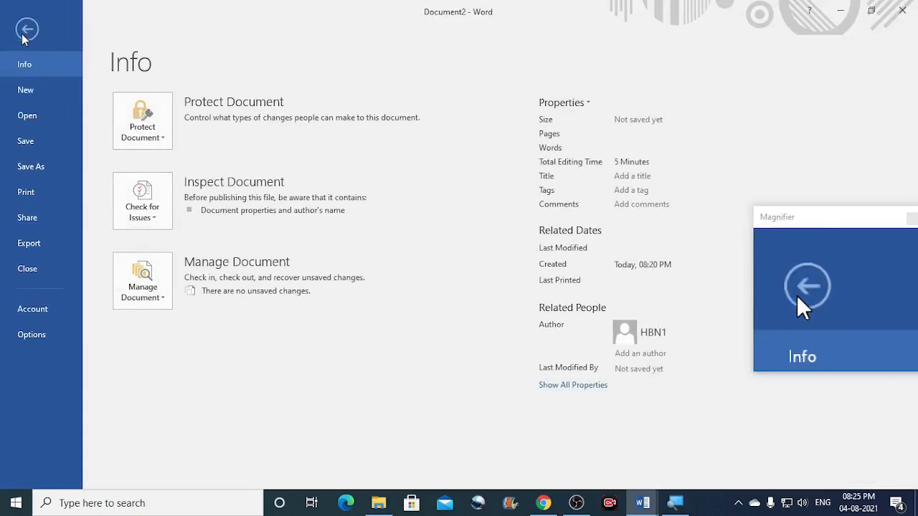
{"action": "left_click", "coordinate": [34, 166]}
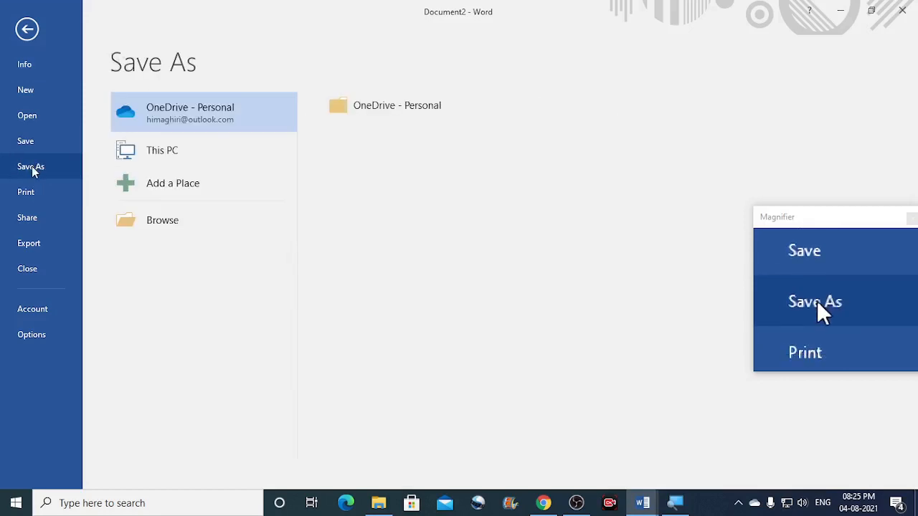
{"action": "left_click", "coordinate": [178, 157]}
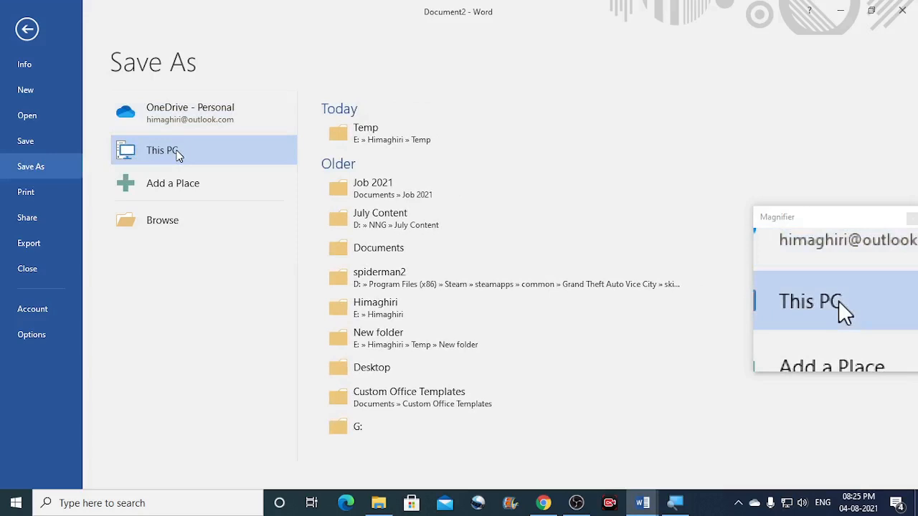
{"action": "left_click", "coordinate": [339, 143]}
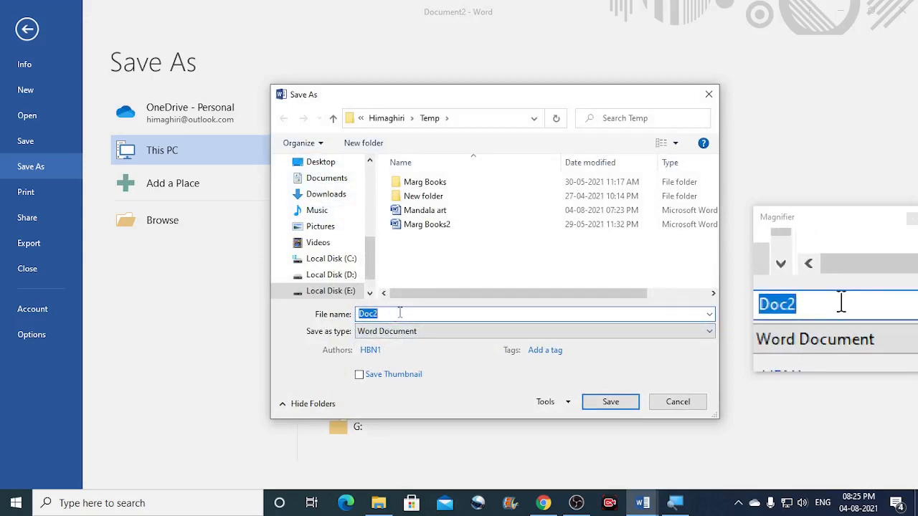
{"action": "type", "text": "hbninfotech mandala art"}
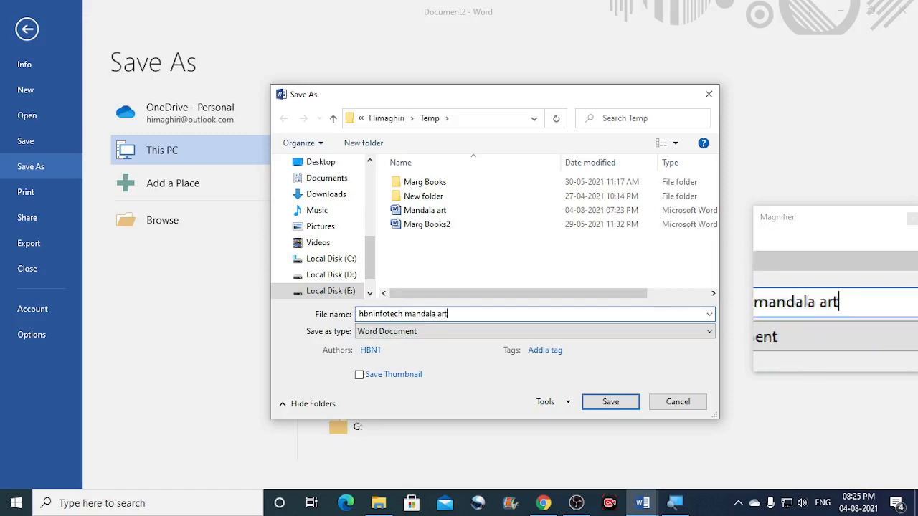
{"action": "left_click", "coordinate": [465, 331]}
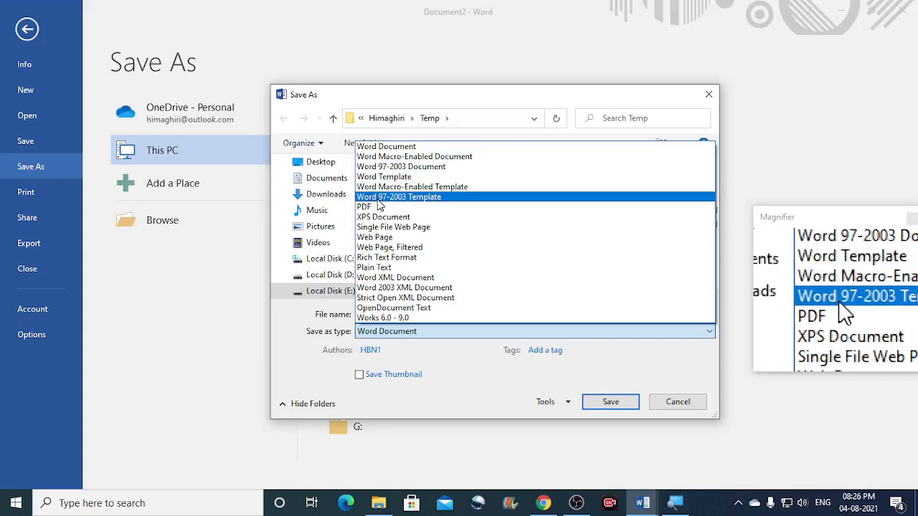
{"action": "left_click", "coordinate": [427, 168]}
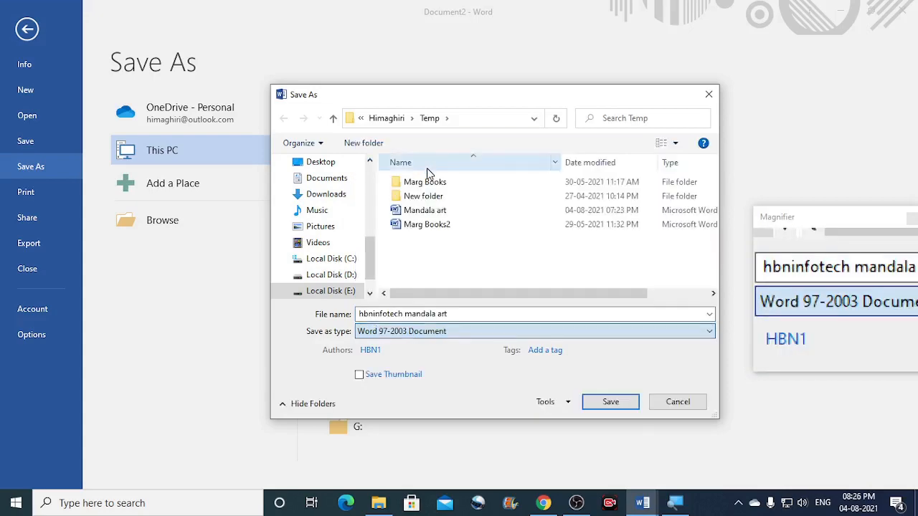
{"action": "left_click", "coordinate": [610, 403]}
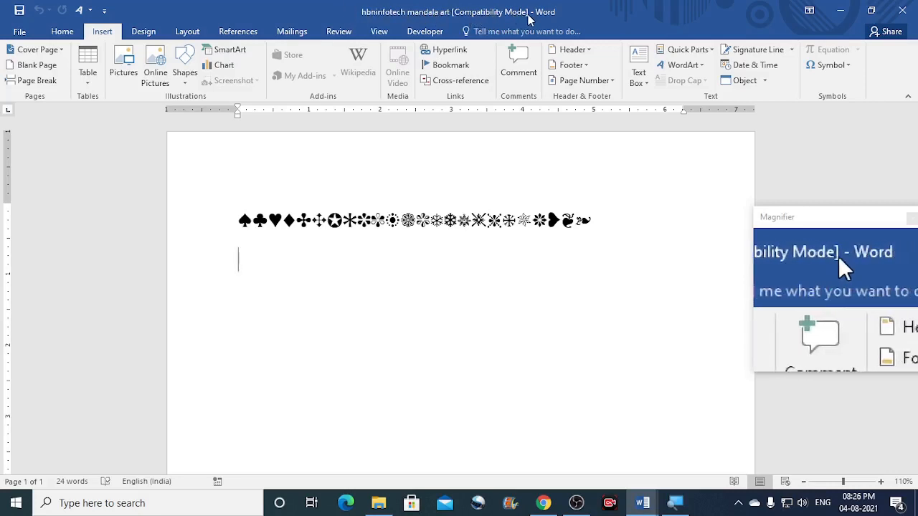
Copy the circled white star from the symbol row again and place the cursor on the empty line below
{"action": "left_click", "coordinate": [89, 11]}
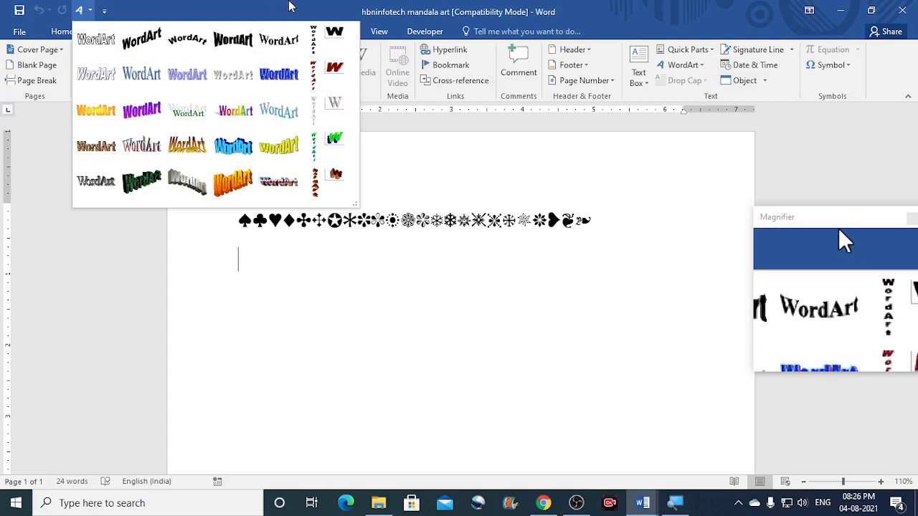
{"action": "left_click", "coordinate": [289, 4]}
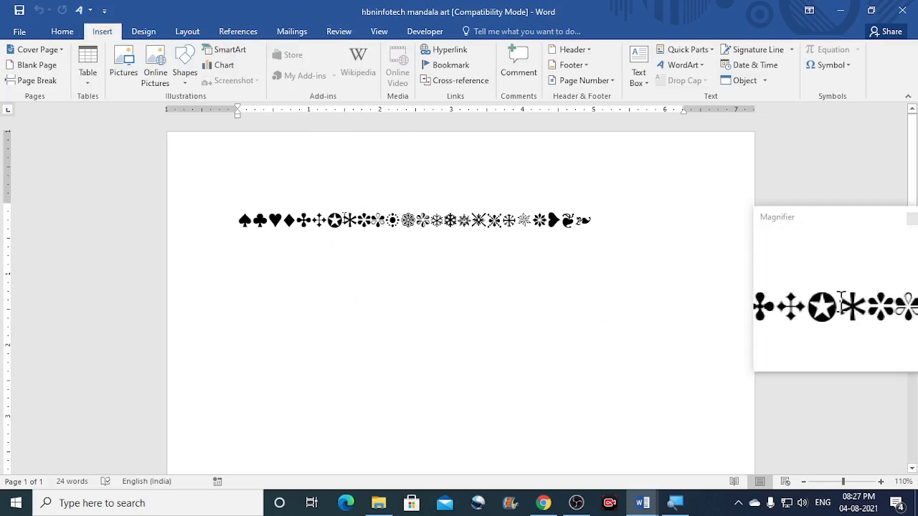
{"action": "double_click", "coordinate": [338, 220]}
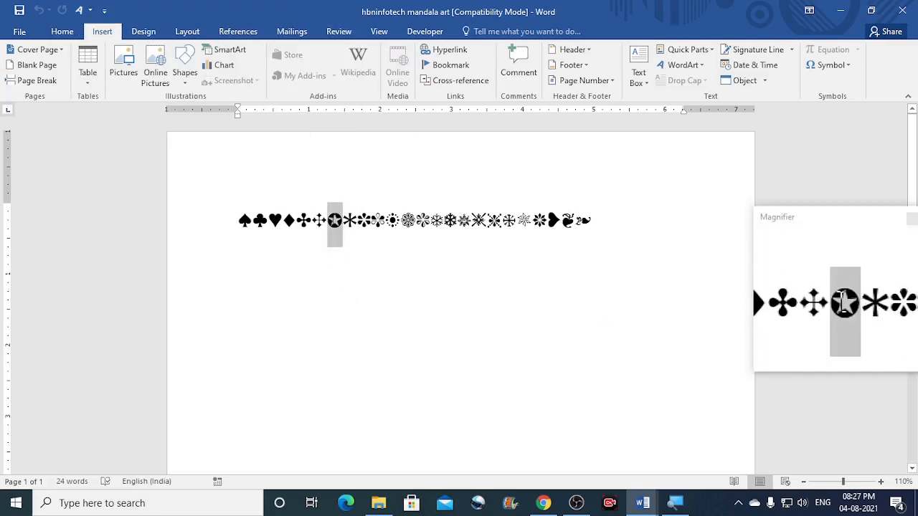
{"action": "right_click", "coordinate": [339, 224]}
{"action": "left_click", "coordinate": [351, 249]}
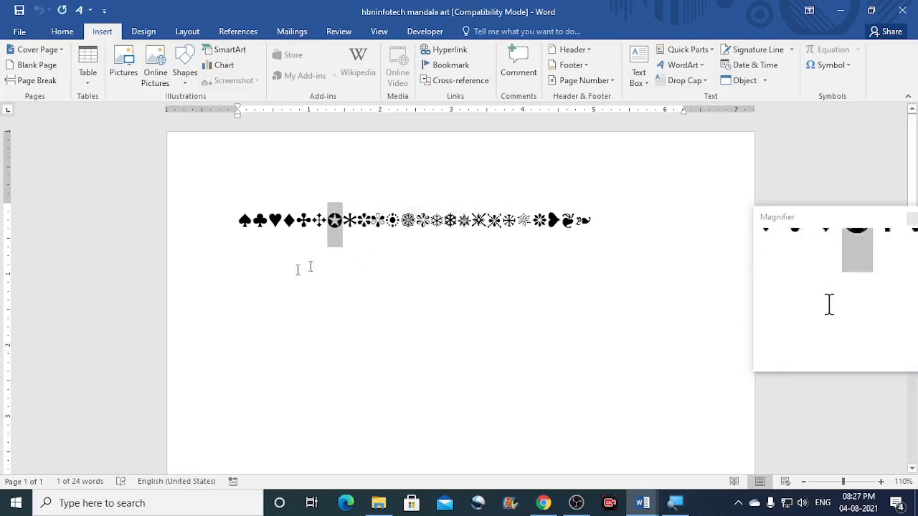
{"action": "left_click", "coordinate": [256, 271]}
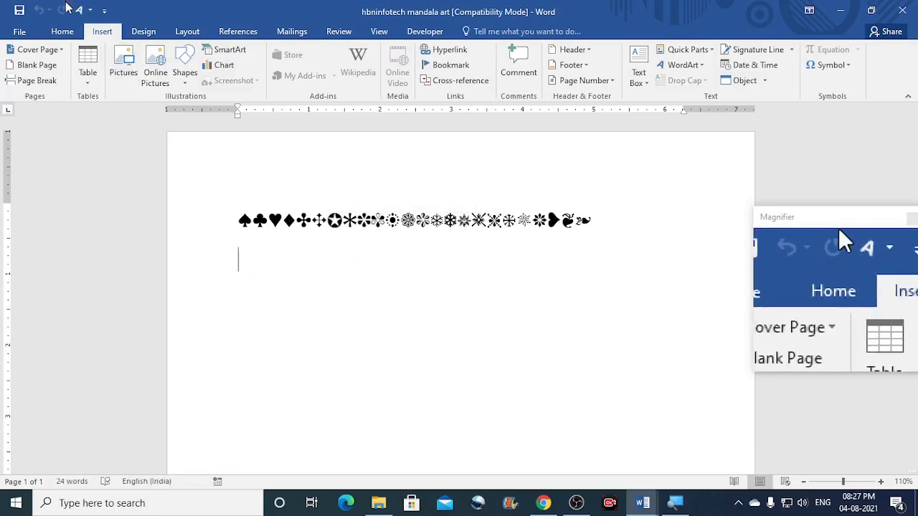
Start a WordArt in the first, plain outlined style, set its font to Arial Unicode MS and clear the placeholder text
{"action": "left_click", "coordinate": [89, 12]}
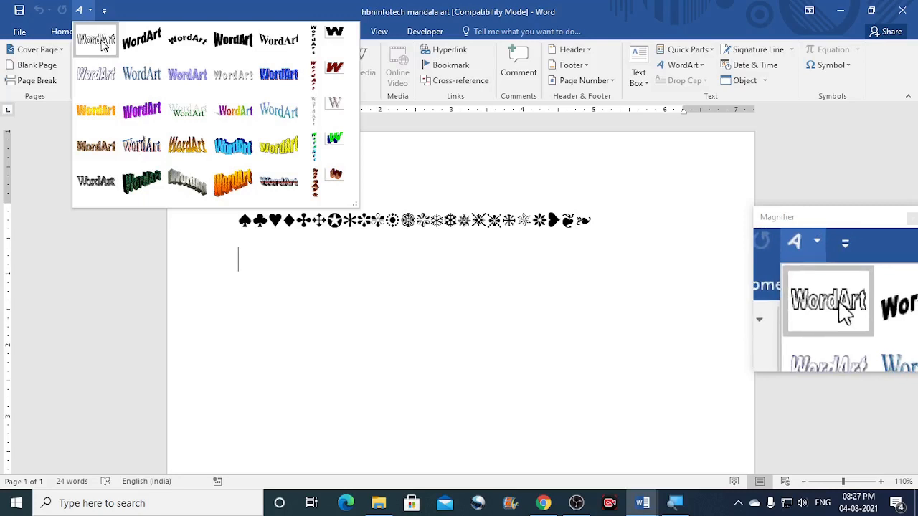
{"action": "left_click", "coordinate": [96, 41]}
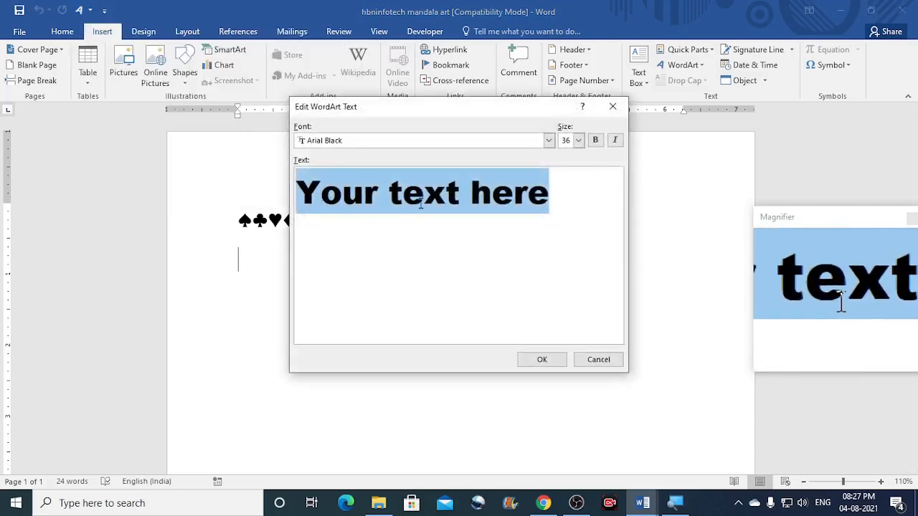
{"action": "left_click", "coordinate": [550, 141]}
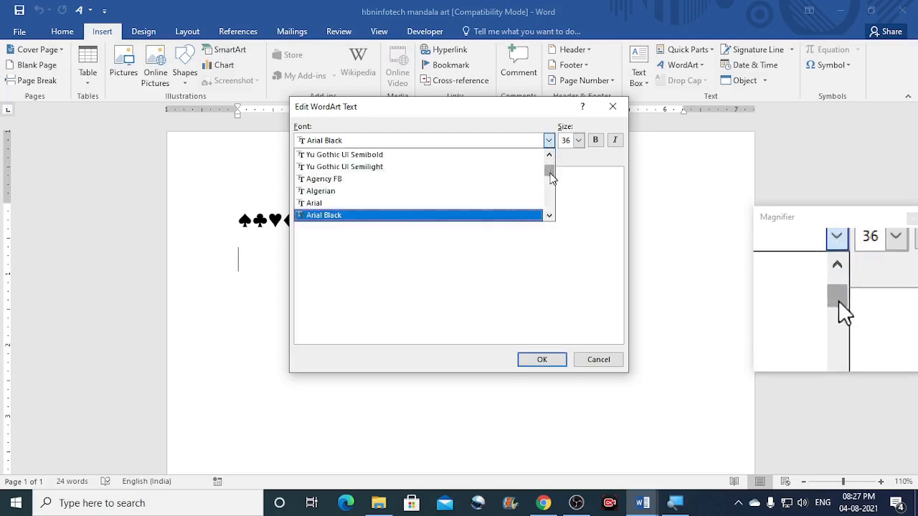
{"action": "left_click_drag", "start_coordinate": [551, 177], "coordinate": [549, 165]}
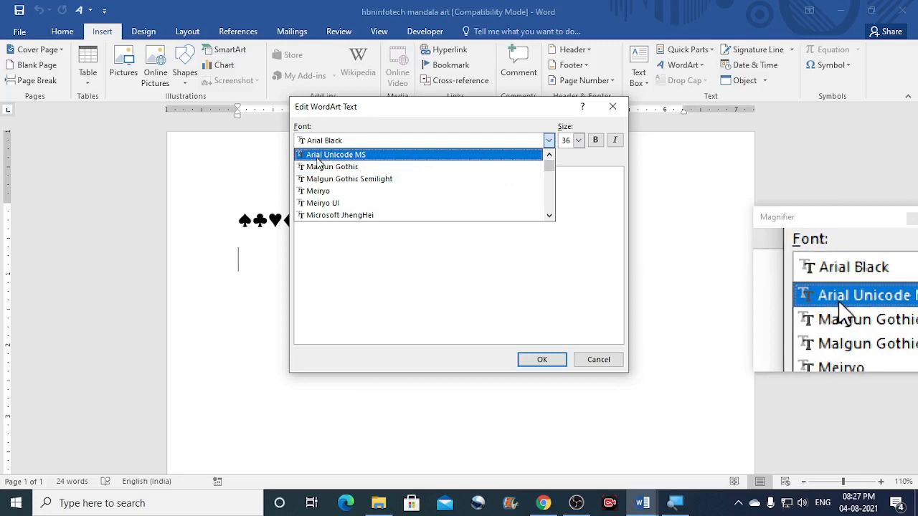
{"action": "left_click", "coordinate": [366, 159]}
{"action": "left_click_drag", "start_coordinate": [497, 192], "coordinate": [297, 189]}
{"action": "key", "text": "Delete"}
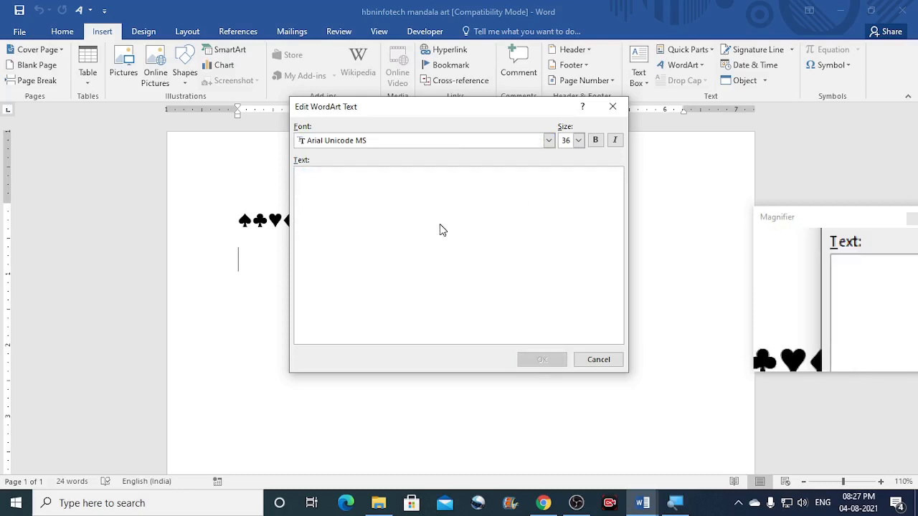
Fill the WordArt text with 26 copies of the circled white star and insert it into the document
{"action": "key", "text": "ctrl+v"}
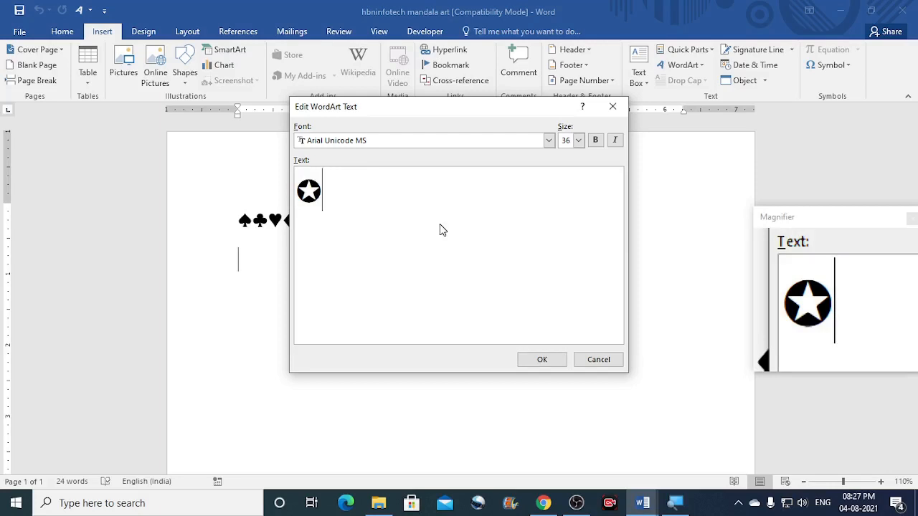
{"action": "key", "text": "ctrl+v"}
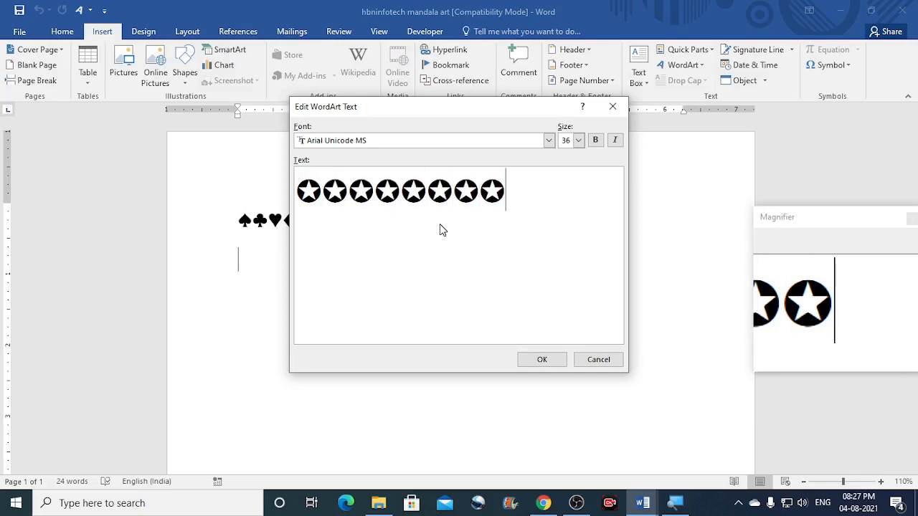
{"action": "key", "text": "ctrl+v"}
{"action": "key", "text": "ctrl+v"}
{"action": "key", "text": "ctrl+v"}
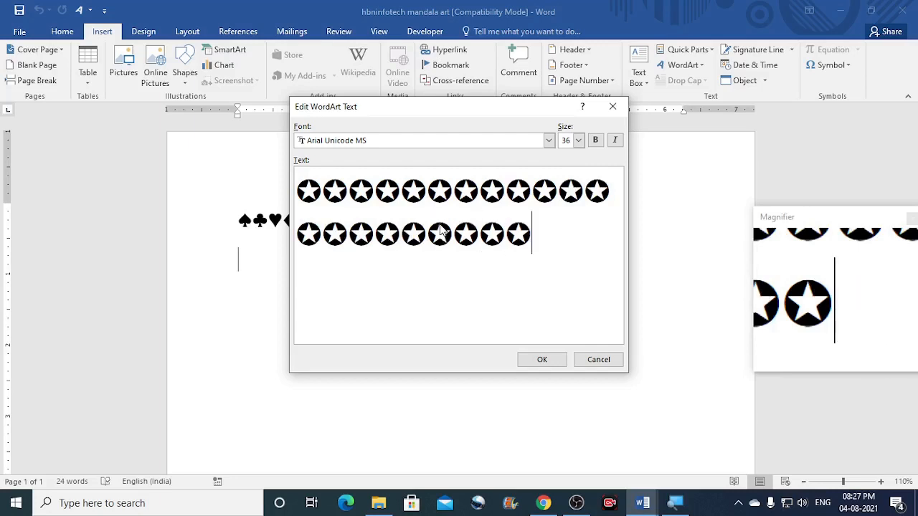
{"action": "key", "text": "ctrl+v"}
{"action": "key", "text": "ctrl+v"}
{"action": "key", "text": "ctrl+v"}
{"action": "key", "text": "ctrl+v"}
{"action": "key", "text": "ctrl+v"}
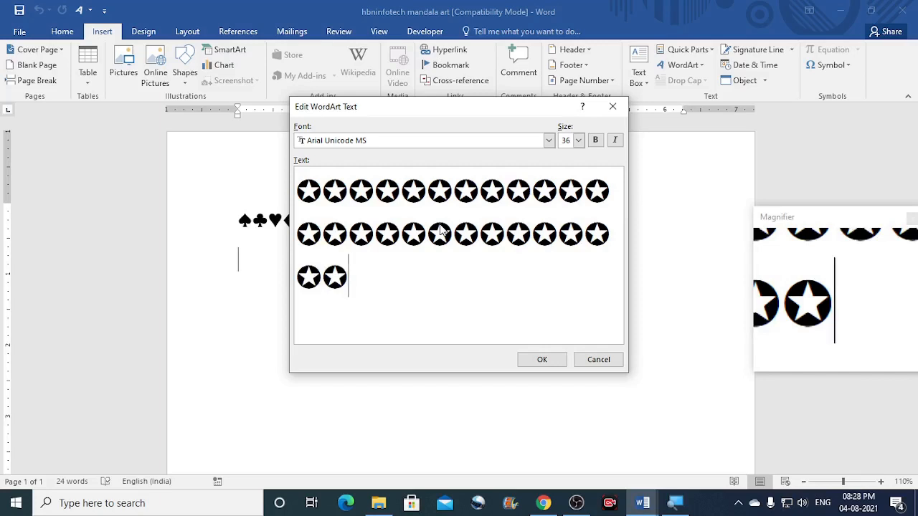
{"action": "left_click", "coordinate": [542, 360]}
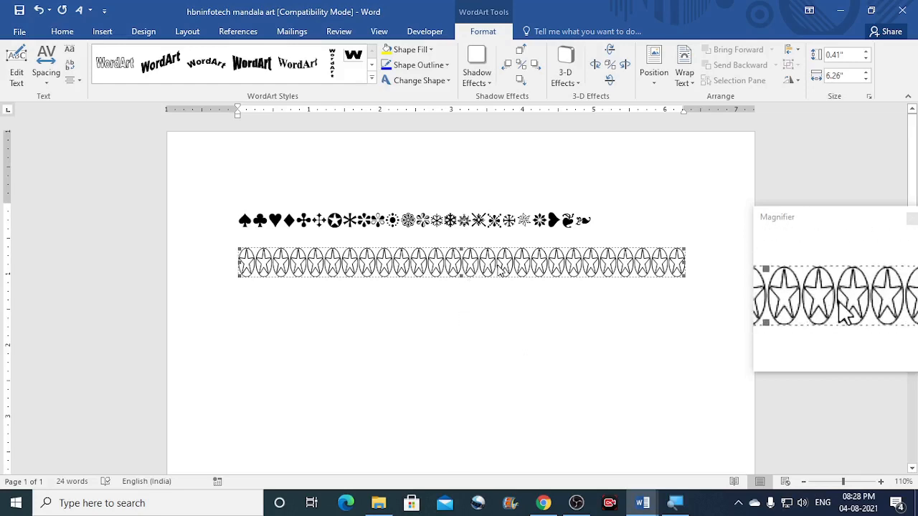
Set the star WordArt's text wrapping to In Front of Text and move it slightly further below the symbol row
{"action": "left_click", "coordinate": [691, 82]}
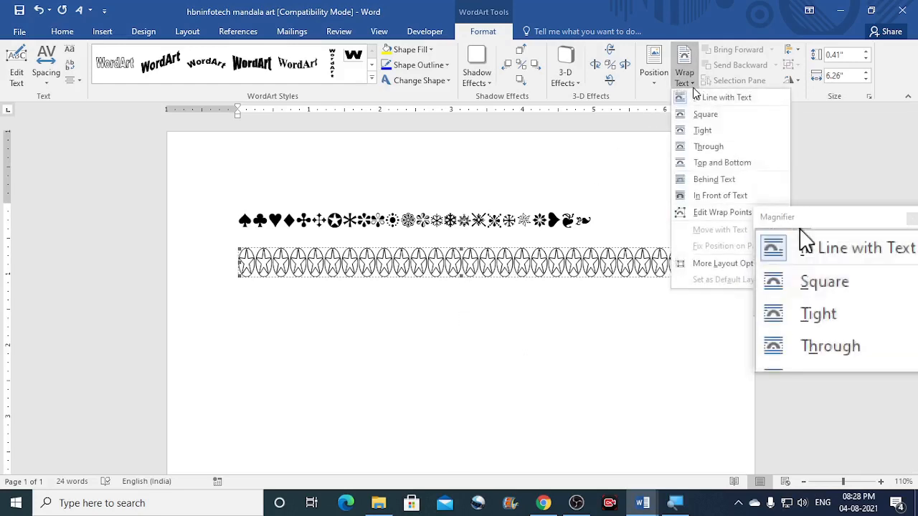
{"action": "left_click", "coordinate": [713, 196]}
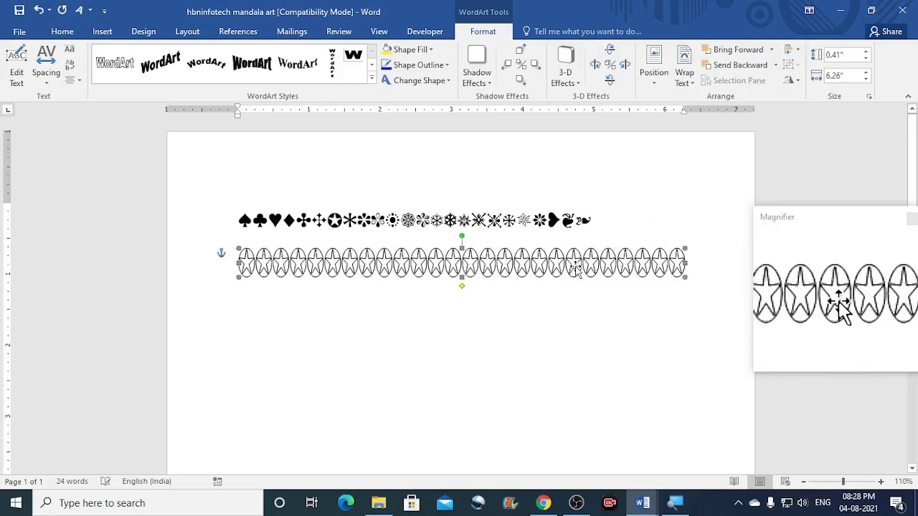
{"action": "left_click_drag", "start_coordinate": [575, 310], "coordinate": [574, 289]}
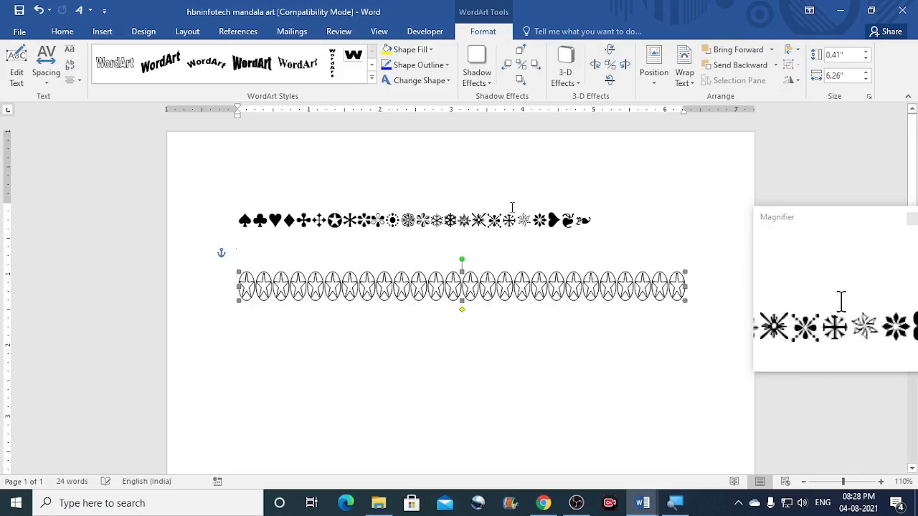
Fill the star WordArt with black and reduce its height to about 0.28"
{"action": "left_click", "coordinate": [431, 50]}
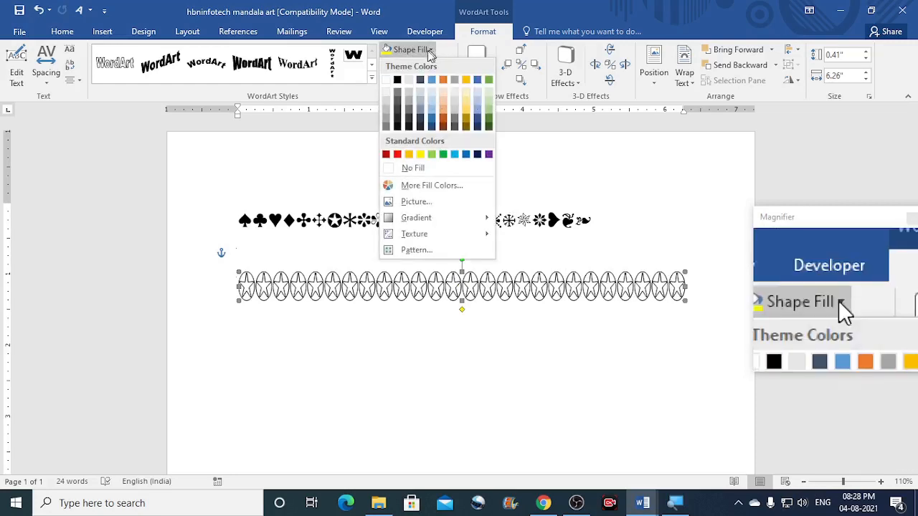
{"action": "left_click", "coordinate": [398, 80]}
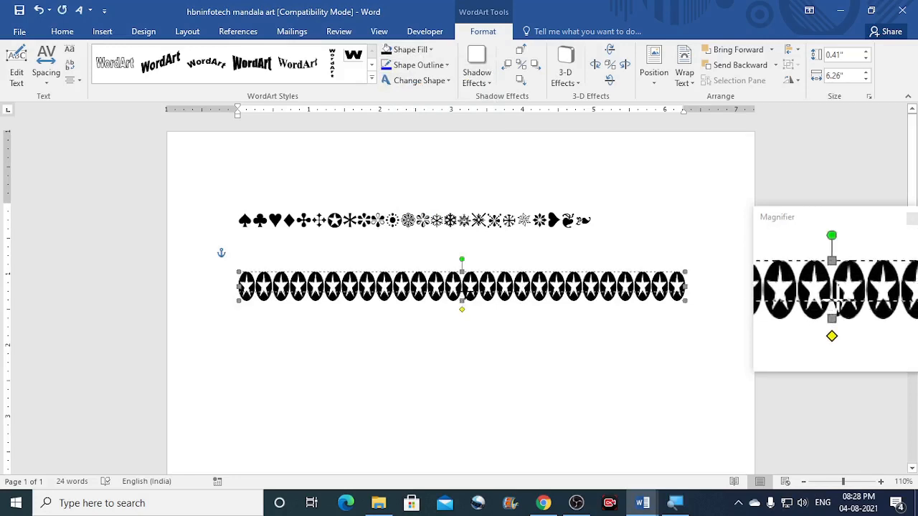
{"action": "left_click_drag", "start_coordinate": [462, 300], "coordinate": [465, 291]}
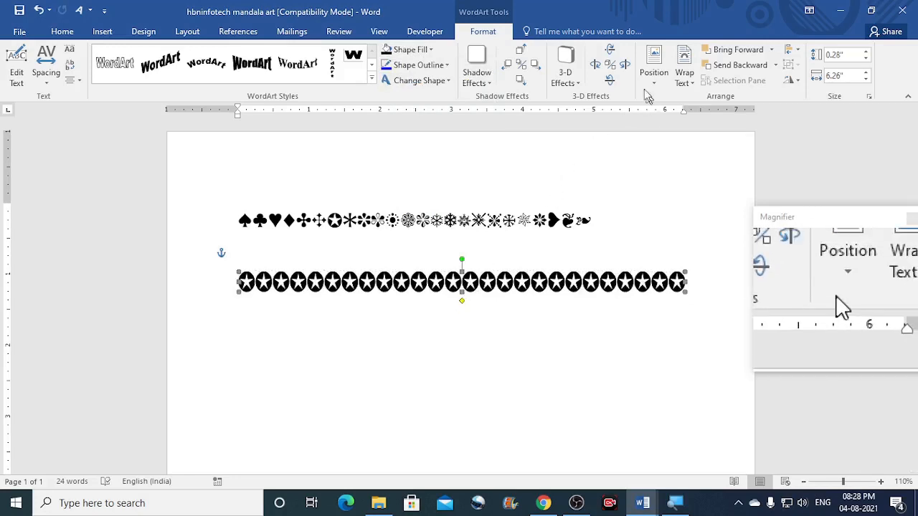
Change the star WordArt's shape to the Follow Path circle and resize it into a ring about 2.33" high and 2.25" wide
{"action": "left_click", "coordinate": [450, 81]}
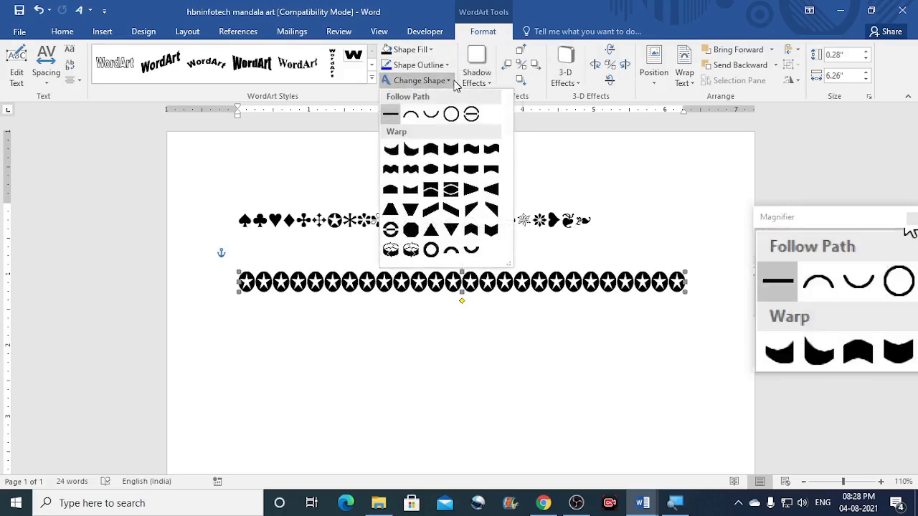
{"action": "left_click", "coordinate": [452, 115]}
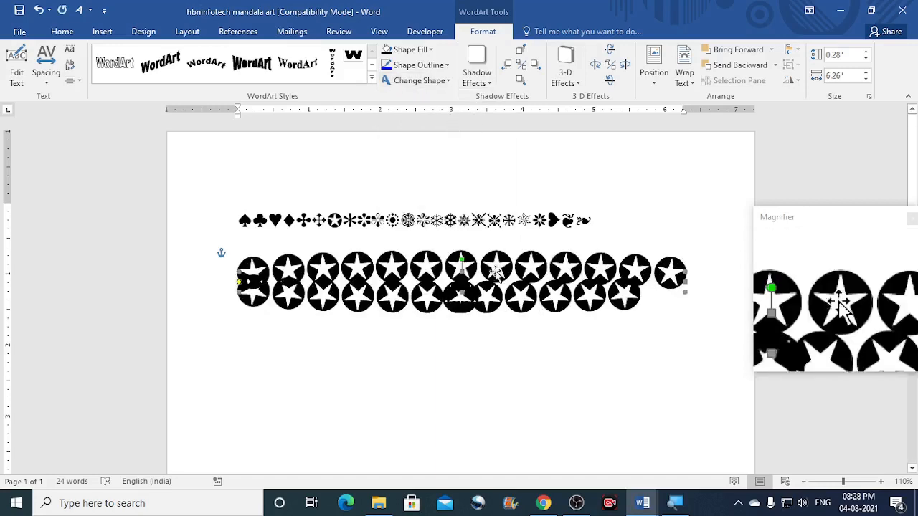
{"action": "left_click_drag", "start_coordinate": [463, 294], "coordinate": [463, 420]}
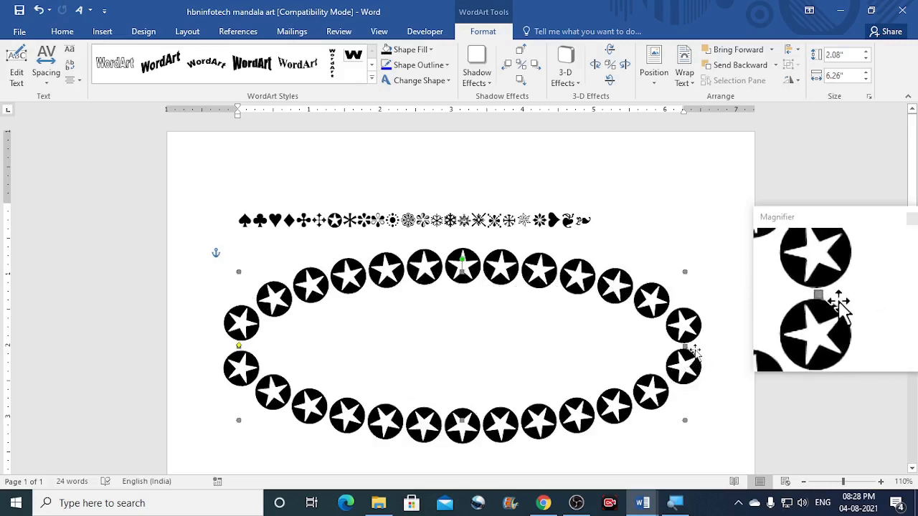
{"action": "left_click_drag", "start_coordinate": [684, 347], "coordinate": [400, 337]}
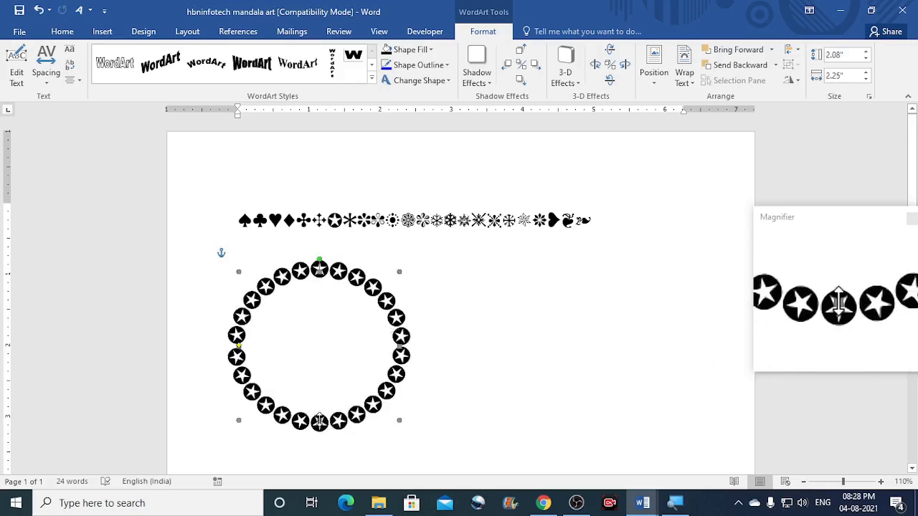
{"action": "left_click_drag", "start_coordinate": [320, 422], "coordinate": [322, 442]}
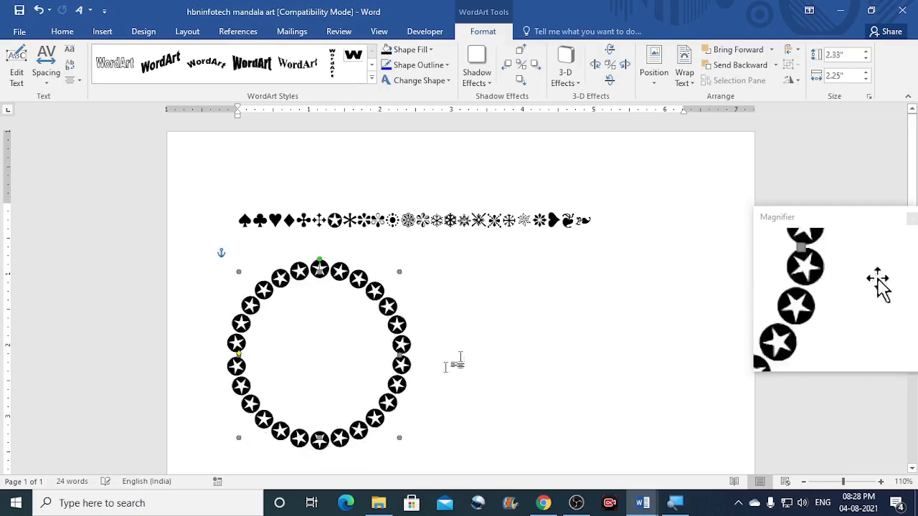
{"action": "left_click", "coordinate": [470, 348]}
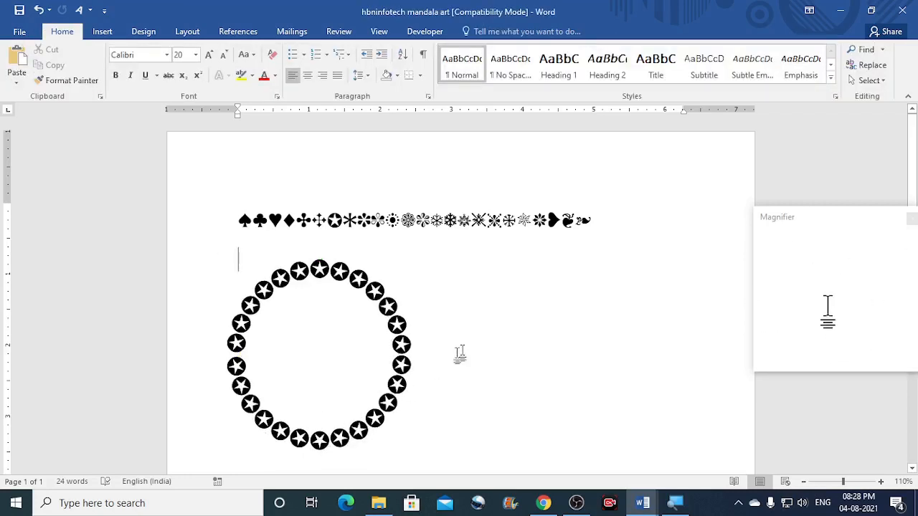
{"action": "left_click", "coordinate": [398, 325]}
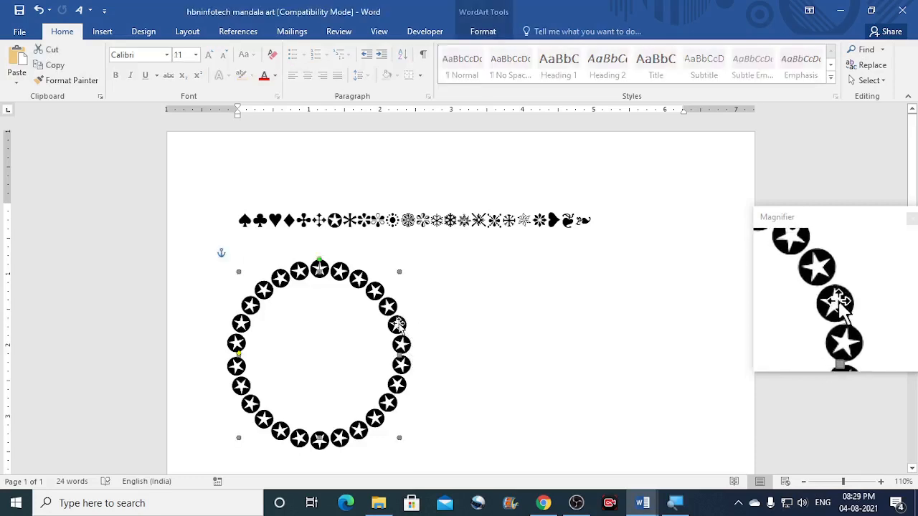
{"action": "right_click", "coordinate": [399, 325]}
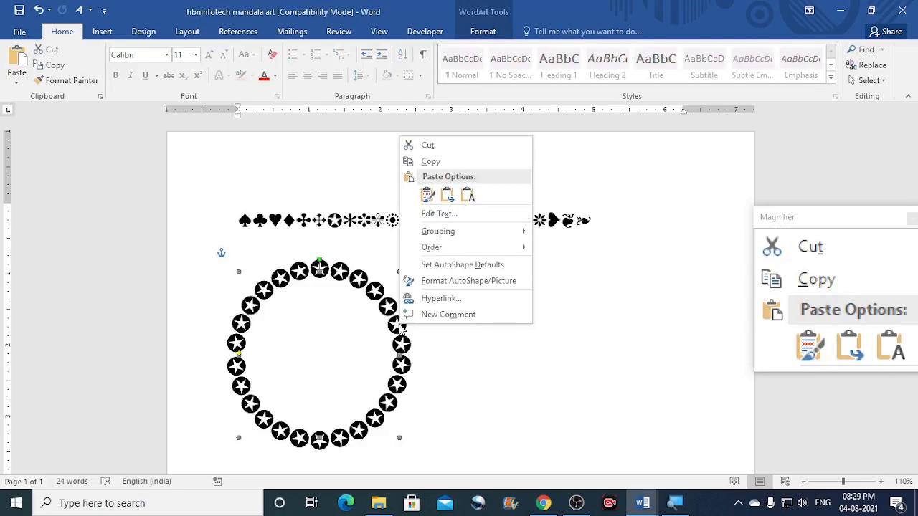
{"action": "left_click", "coordinate": [371, 347]}
{"action": "left_click", "coordinate": [368, 236]}
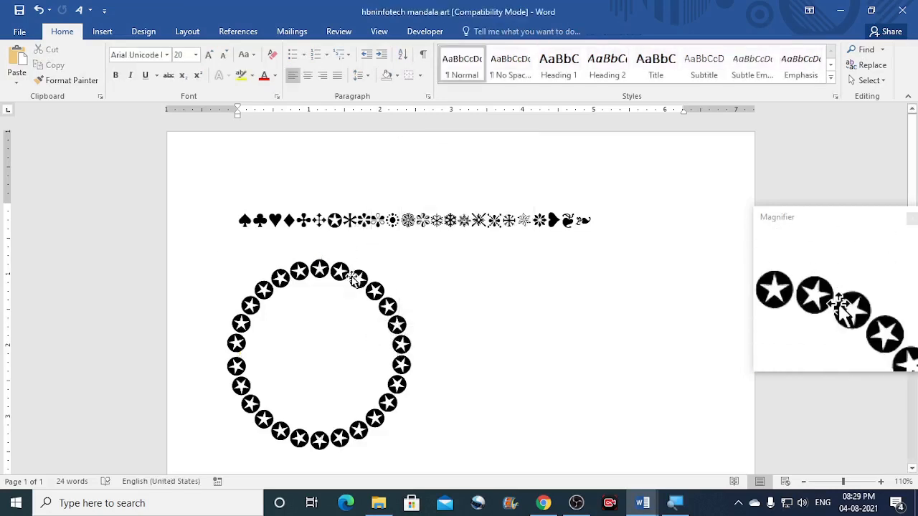
Move the star ring lower on the page and copy the last leaf symbol of the symbol row
{"action": "left_click_drag", "start_coordinate": [364, 280], "coordinate": [361, 393]}
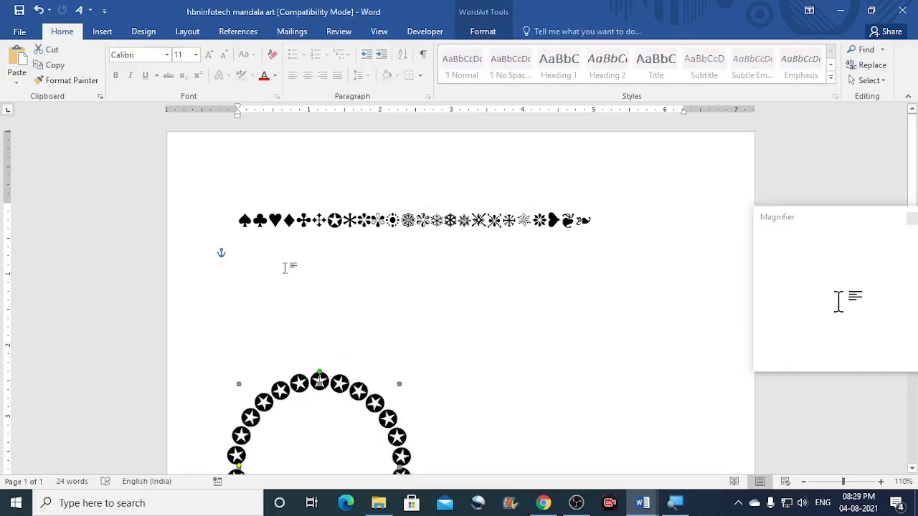
{"action": "left_click", "coordinate": [303, 261]}
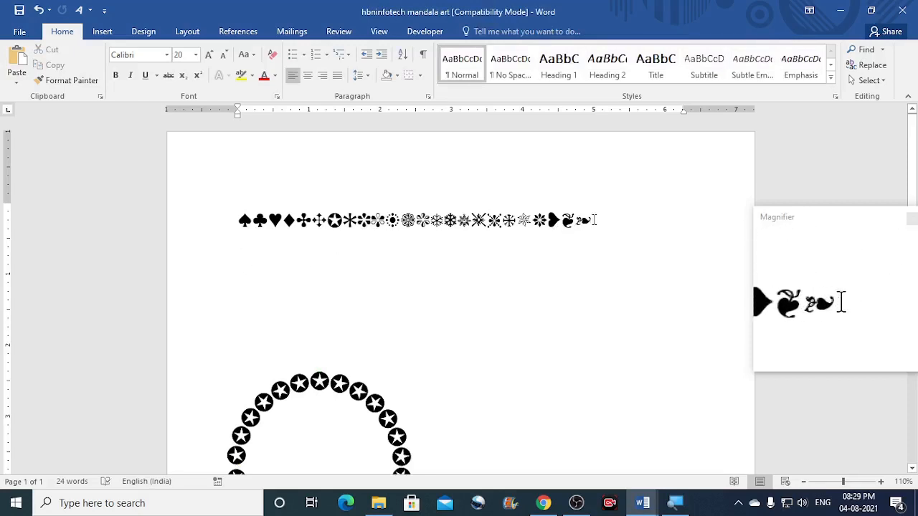
{"action": "left_click_drag", "start_coordinate": [584, 222], "coordinate": [583, 222]}
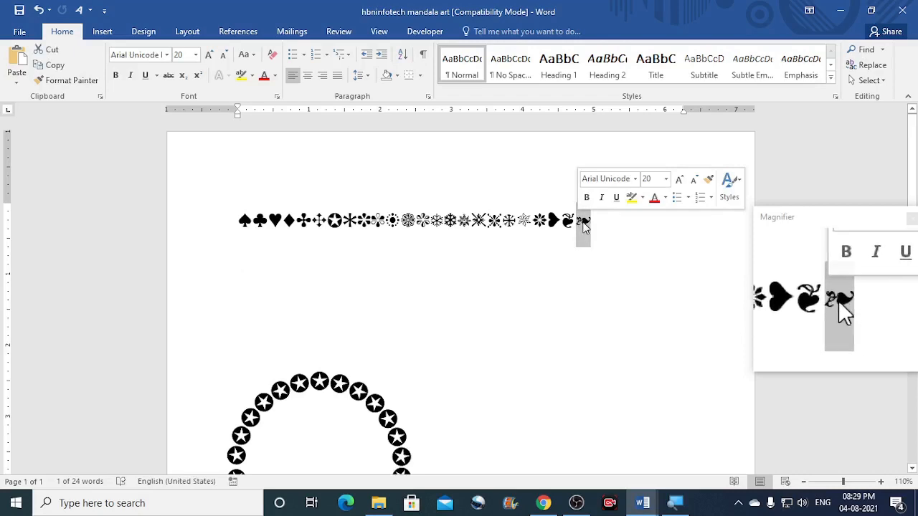
{"action": "right_click", "coordinate": [582, 223]}
{"action": "left_click", "coordinate": [610, 250]}
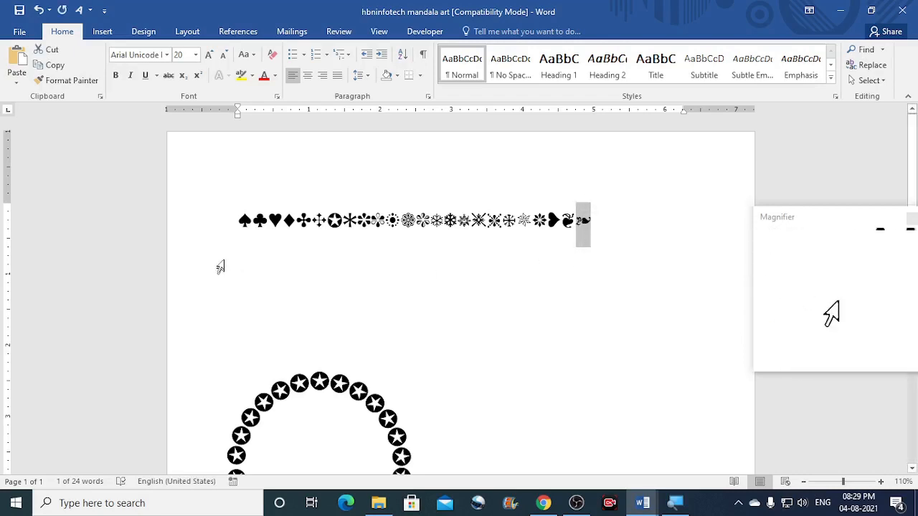
On the empty line below the symbols, start a WordArt in the first, plain outlined style, set its font to Arial Unicode MS and select the placeholder text
{"action": "left_click", "coordinate": [250, 261]}
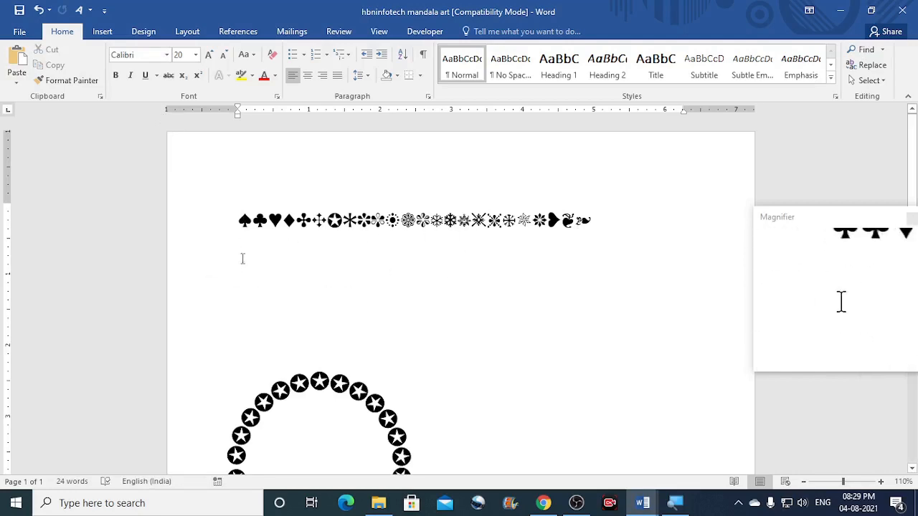
{"action": "left_click", "coordinate": [91, 11]}
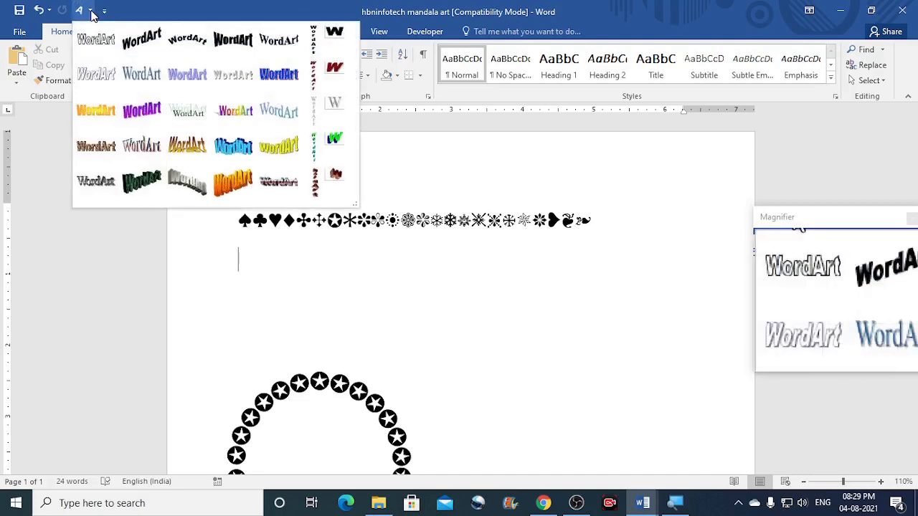
{"action": "left_click", "coordinate": [91, 49]}
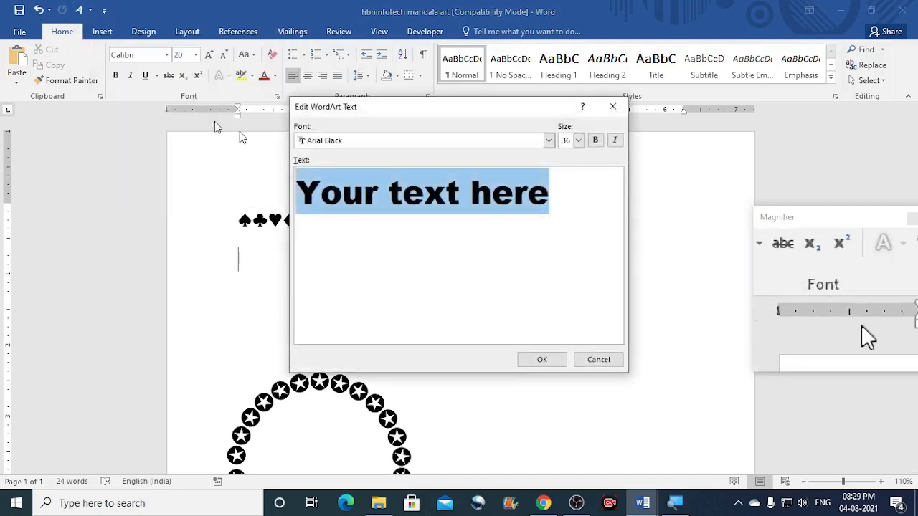
{"action": "left_click", "coordinate": [551, 140]}
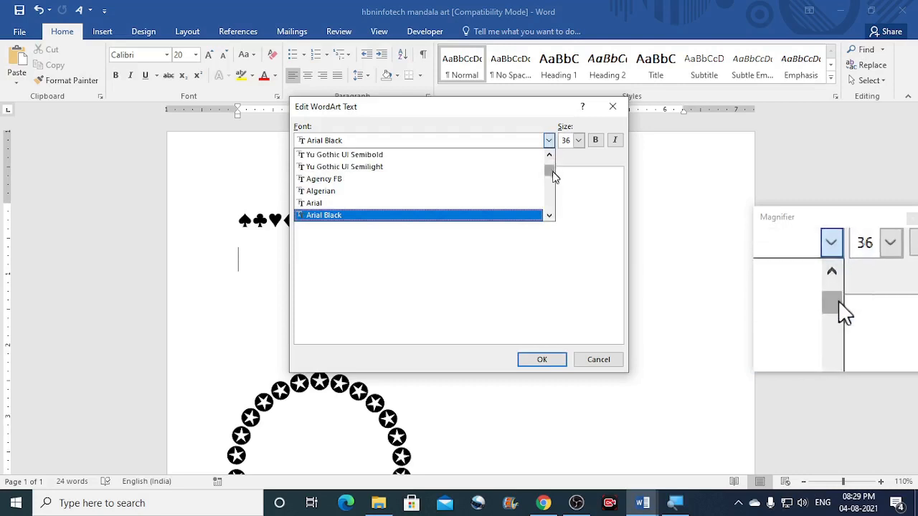
{"action": "scroll", "coordinate": [550, 169], "scroll_direction": "down", "scroll_amount": 2}
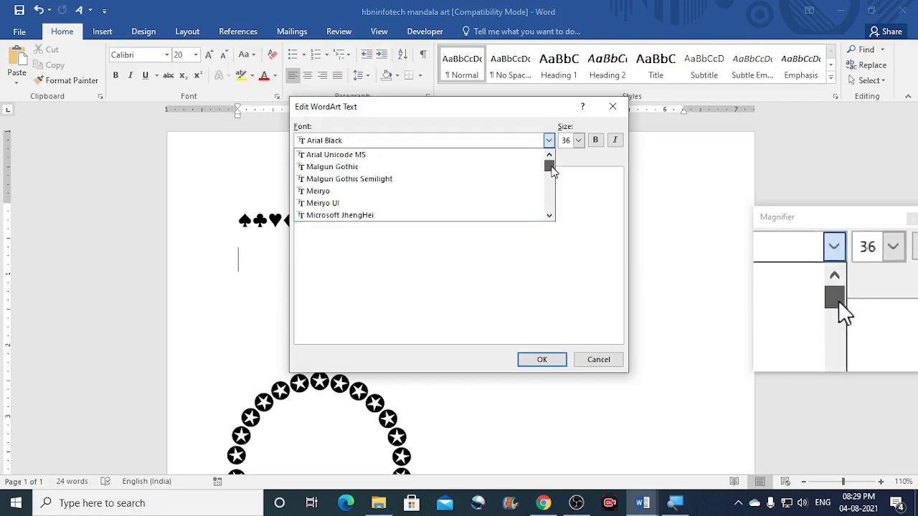
{"action": "left_click", "coordinate": [371, 154]}
{"action": "left_click_drag", "start_coordinate": [519, 197], "coordinate": [296, 192]}
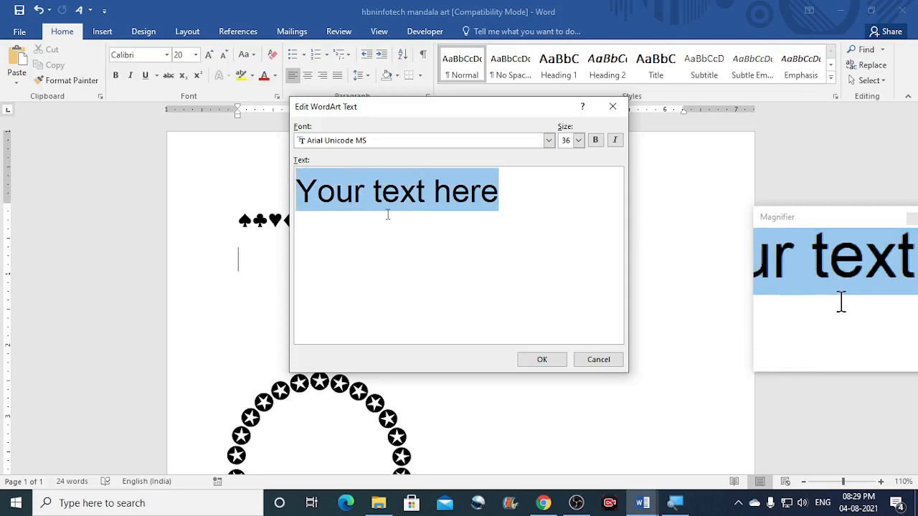
Replace the WordArt placeholder with 38 copies of the leaf symbol and insert it into the document
{"action": "key", "text": "ctrl+v"}
{"action": "key", "text": "ctrl+v"}
{"action": "key", "text": "ctrl+v"}
{"action": "key", "text": "ctrl+v"}
{"action": "key", "text": "ctrl+v"}
{"action": "key", "text": "ctrl+v"}
{"action": "key", "text": "ctrl+v"}
{"action": "key", "text": "ctrl+v"}
{"action": "key", "text": "ctrl+v"}
{"action": "key", "text": "ctrl+v"}
{"action": "key", "text": "ctrl+v"}
{"action": "key", "text": "ctrl+v"}
{"action": "key", "text": "ctrl+v"}
{"action": "key", "text": "ctrl+v"}
{"action": "key", "text": "ctrl+v"}
{"action": "key", "text": "ctrl+v"}
{"action": "key", "text": "ctrl+v"}
{"action": "key", "text": "ctrl+v"}
{"action": "key", "text": "ctrl+v"}
{"action": "key", "text": "ctrl+v"}
{"action": "key", "text": "ctrl+v"}
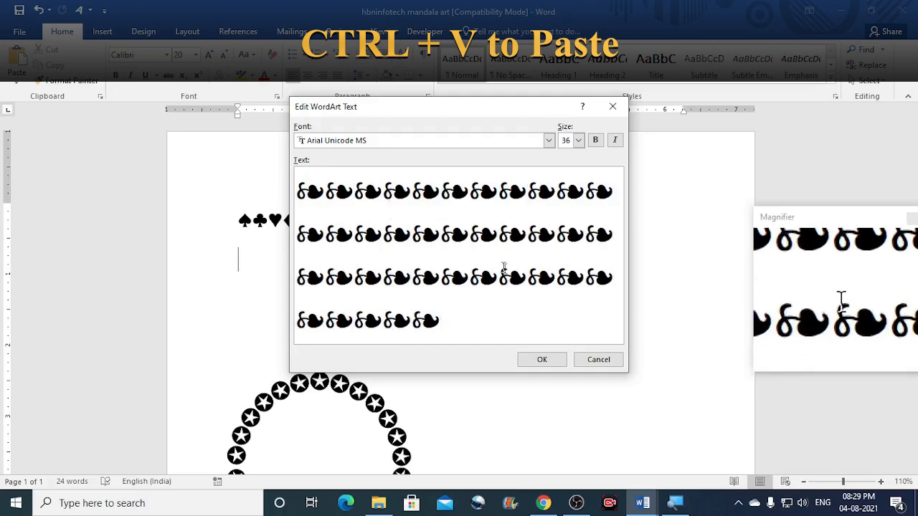
{"action": "left_click", "coordinate": [542, 360]}
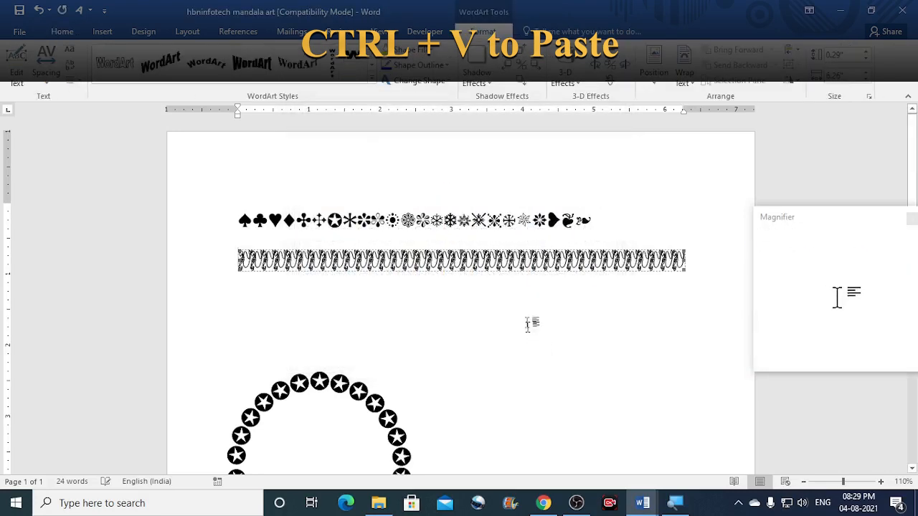
{"action": "left_click", "coordinate": [693, 84]}
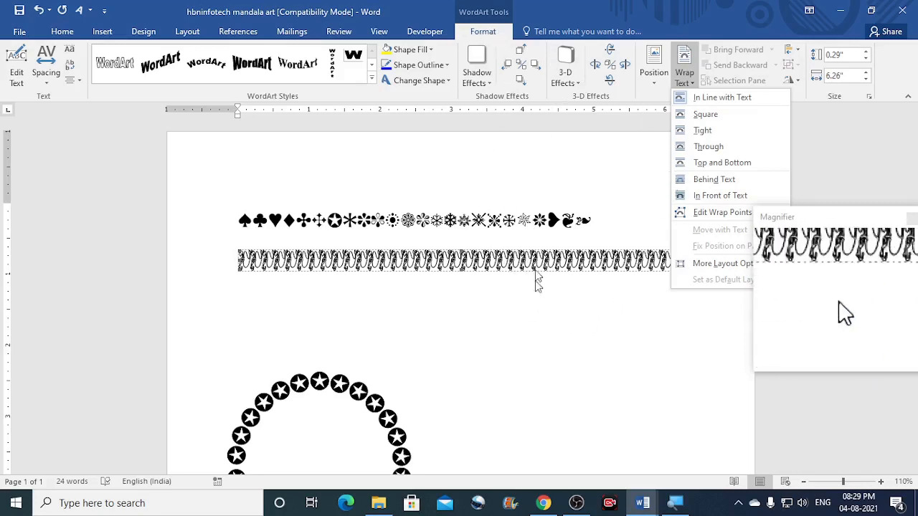
{"action": "left_click", "coordinate": [599, 214]}
{"action": "left_click", "coordinate": [593, 216]}
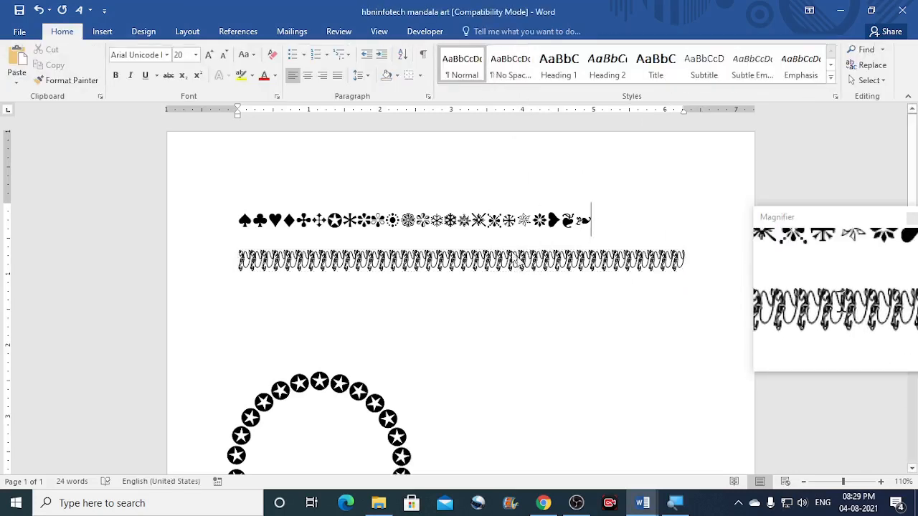
Set the leaf WordArt's text wrapping to In Front of Text
{"action": "left_click", "coordinate": [518, 262]}
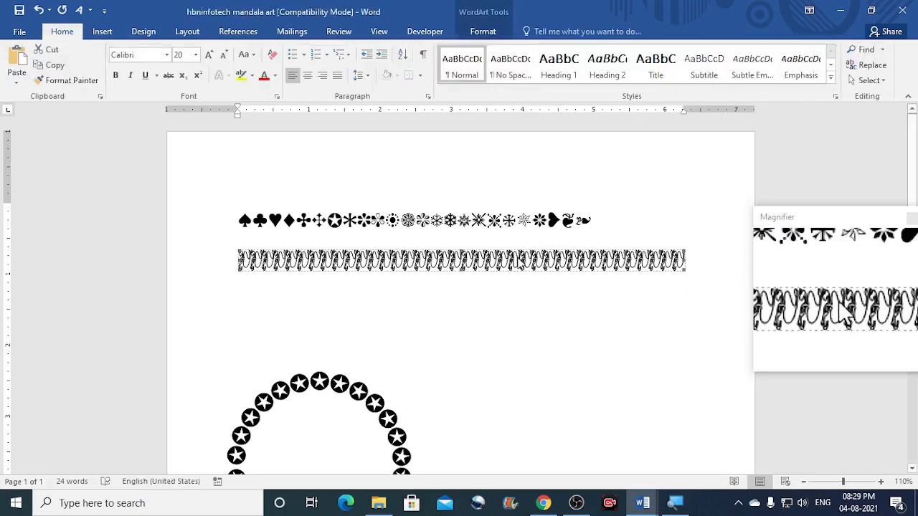
{"action": "left_click", "coordinate": [487, 36]}
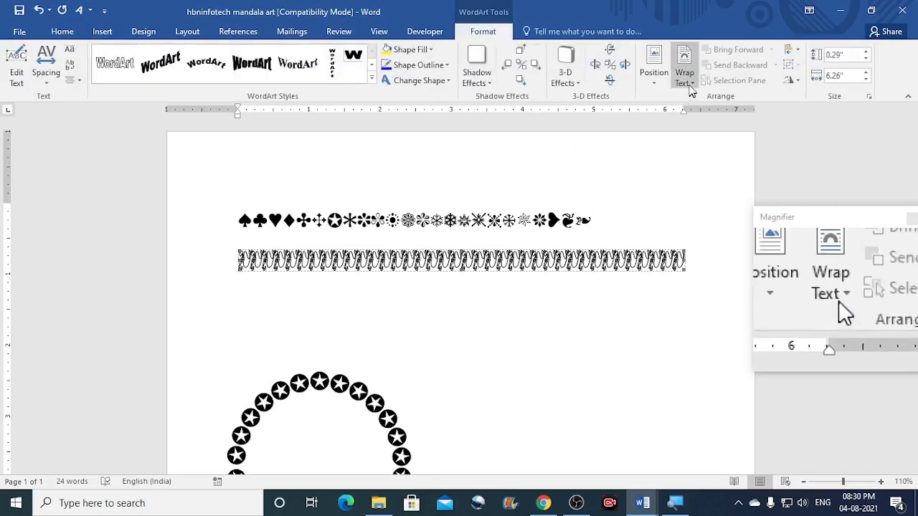
{"action": "left_click", "coordinate": [690, 85]}
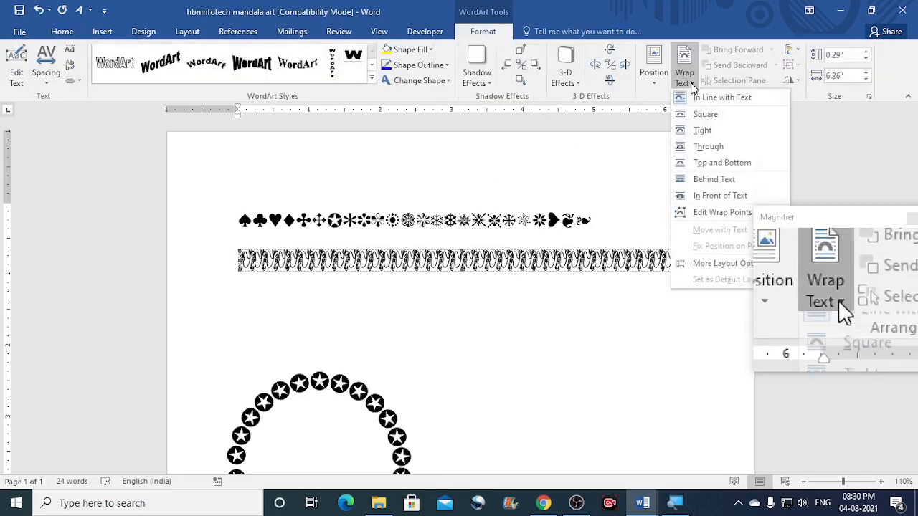
{"action": "left_click", "coordinate": [710, 195]}
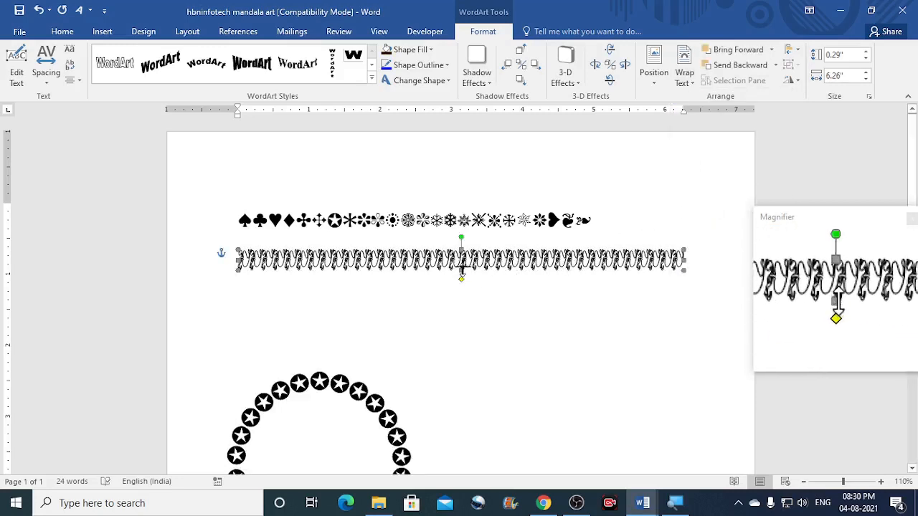
Reduce the leaf WordArt's height to about 0.18 inches and fill it with black
{"action": "left_click_drag", "start_coordinate": [461, 269], "coordinate": [462, 263]}
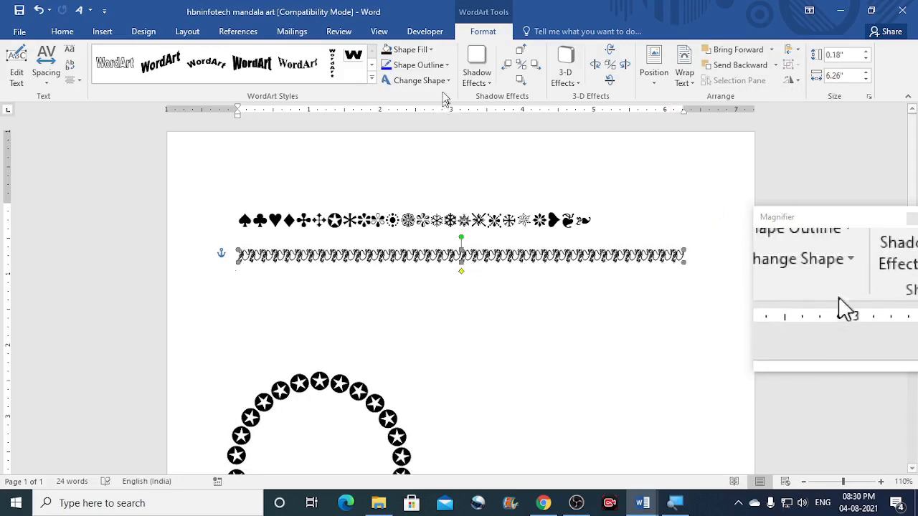
{"action": "left_click", "coordinate": [431, 50]}
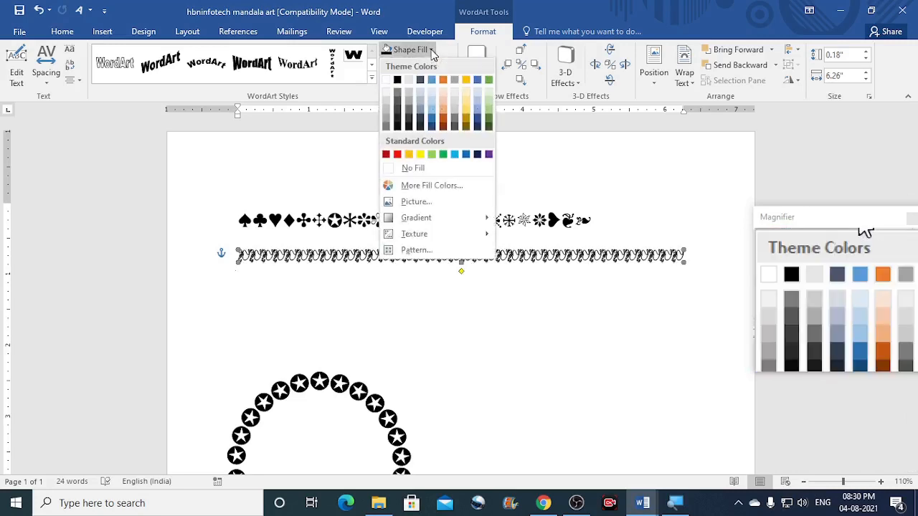
{"action": "left_click", "coordinate": [401, 82]}
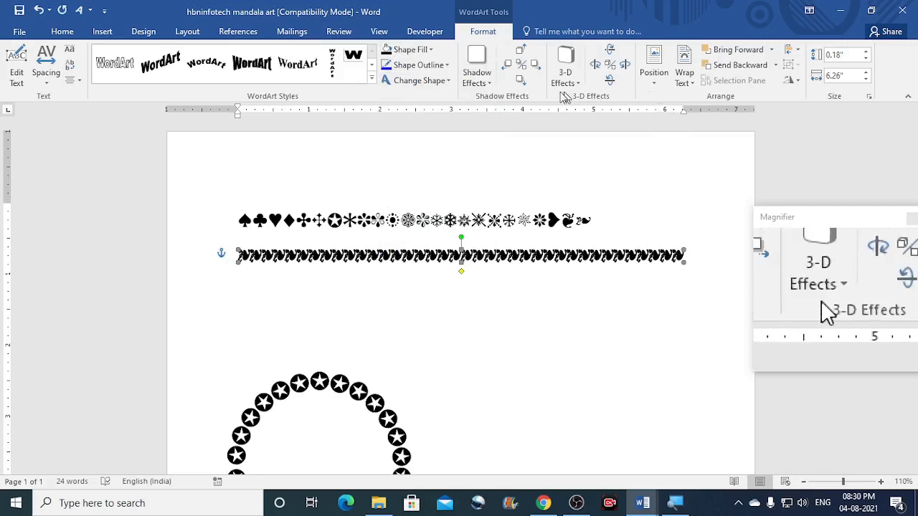
Shape the leaf WordArt along the circle path into a ring about 2.53 by 2.66 inches on the right half of the page
{"action": "left_click", "coordinate": [422, 80]}
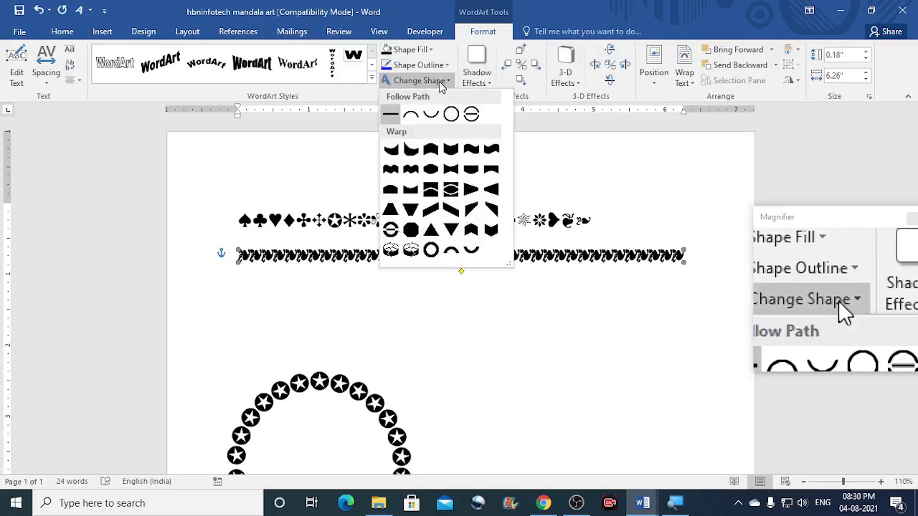
{"action": "left_click", "coordinate": [453, 116]}
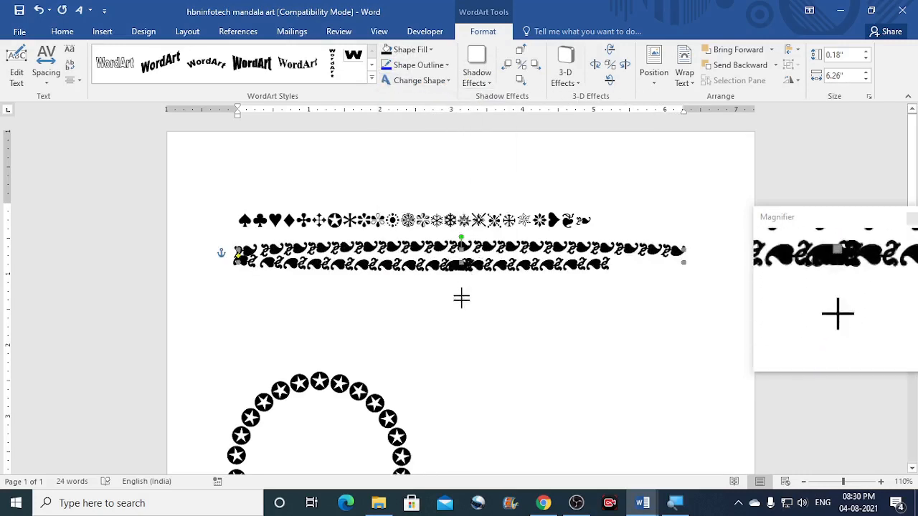
{"action": "left_click_drag", "start_coordinate": [469, 376], "coordinate": [468, 375]}
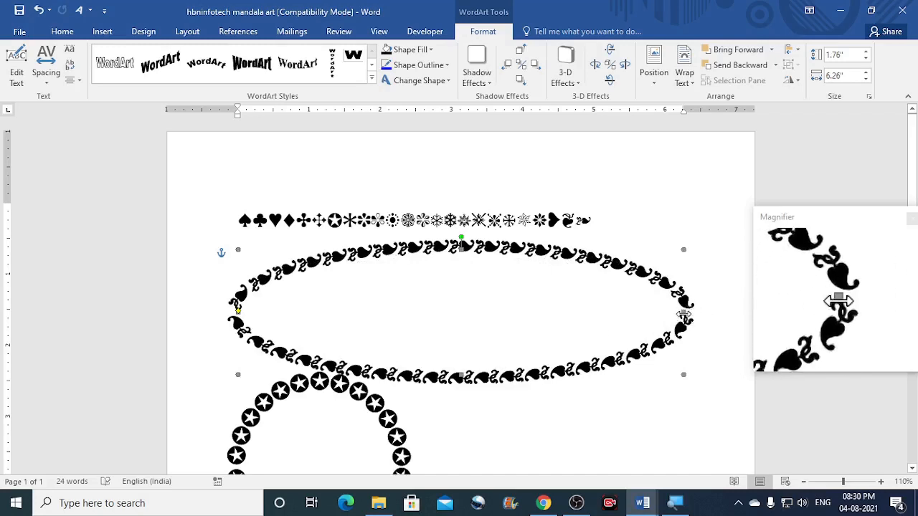
{"action": "left_click_drag", "start_coordinate": [683, 312], "coordinate": [479, 310]}
{"action": "left_click_drag", "start_coordinate": [396, 269], "coordinate": [615, 290]}
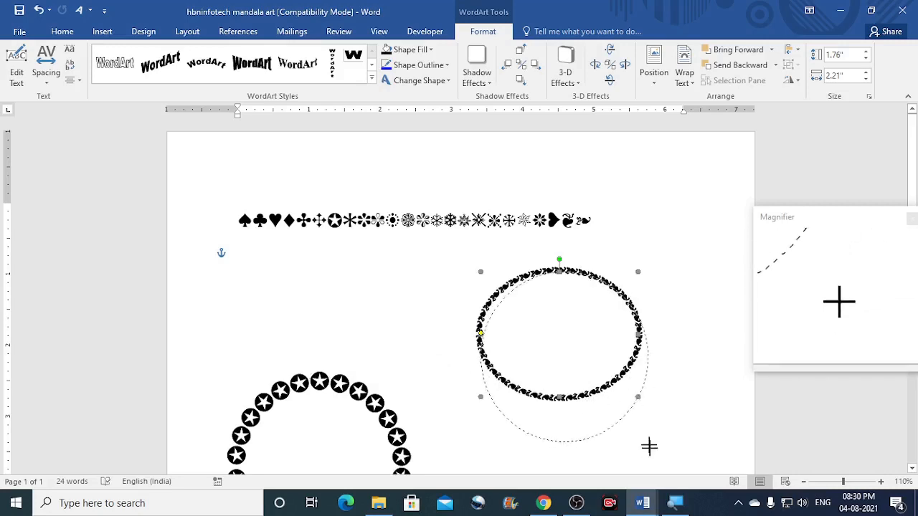
{"action": "left_click_drag", "start_coordinate": [649, 446], "coordinate": [669, 451]}
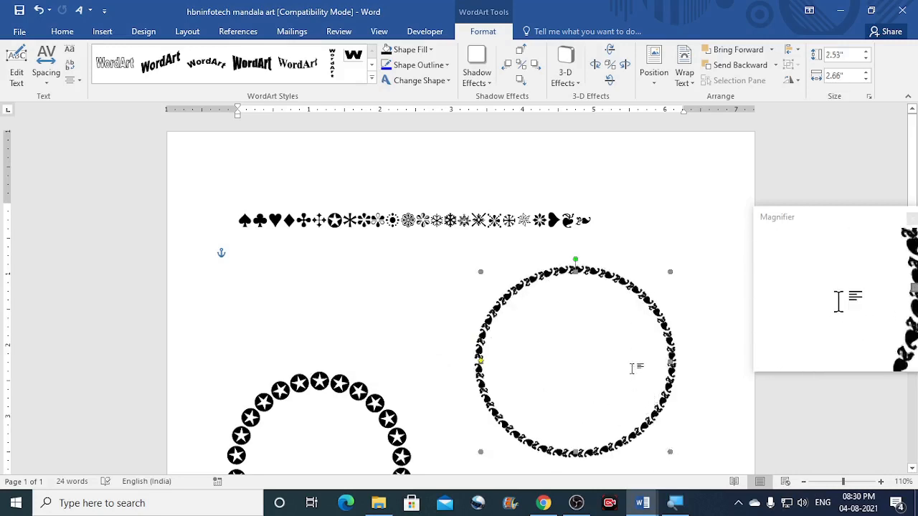
{"action": "left_click", "coordinate": [498, 248]}
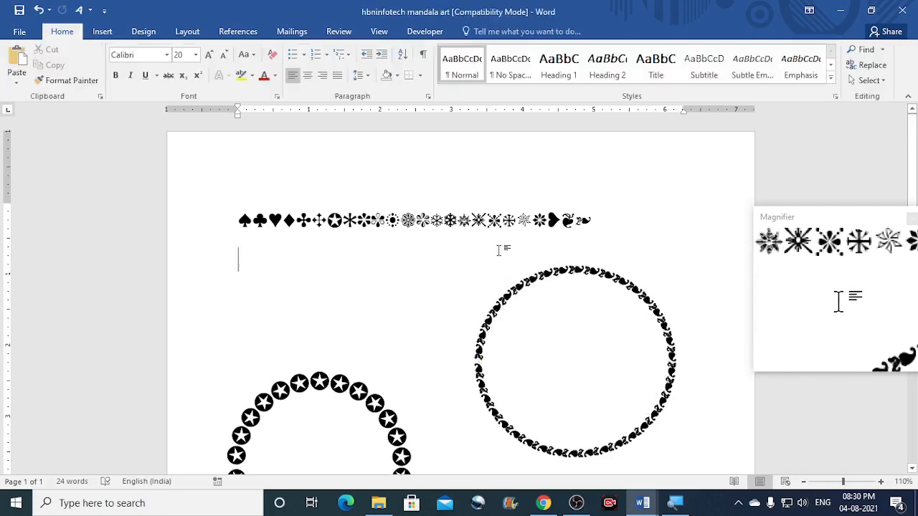
Copy the solid teardrop-petal flower, the ninth symbol of the symbol row
{"action": "scroll", "coordinate": [520, 275], "scroll_direction": "down", "scroll_amount": 1}
{"action": "scroll", "coordinate": [521, 275], "scroll_direction": "down", "scroll_amount": 2}
{"action": "scroll", "coordinate": [522, 272], "scroll_direction": "up", "scroll_amount": 2}
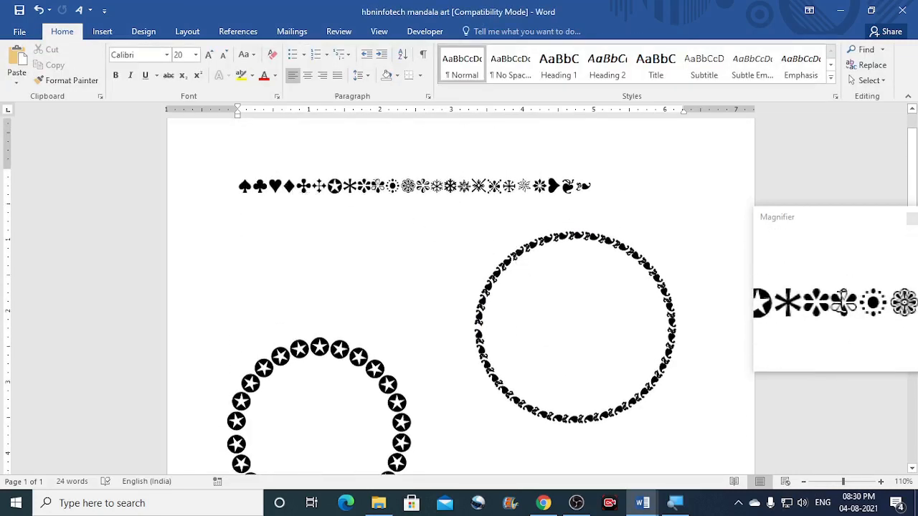
{"action": "key", "text": "shift+Left"}
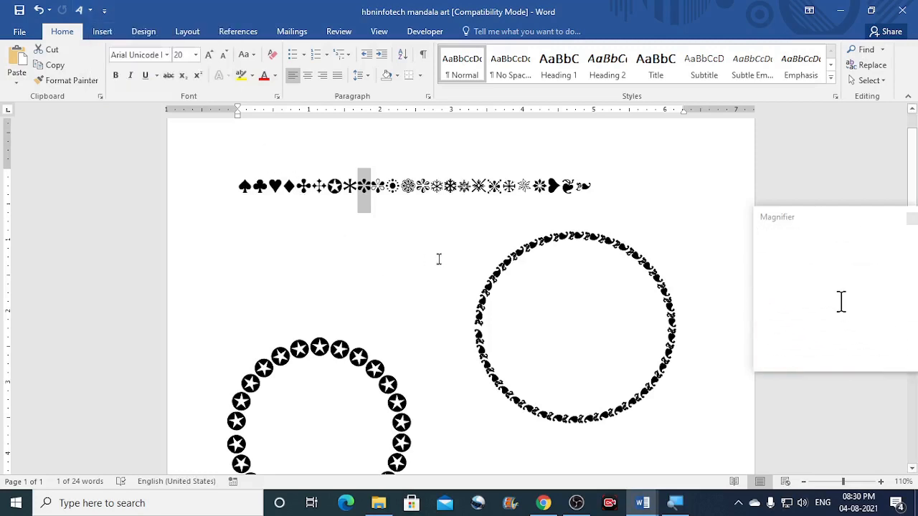
{"action": "right_click", "coordinate": [363, 187]}
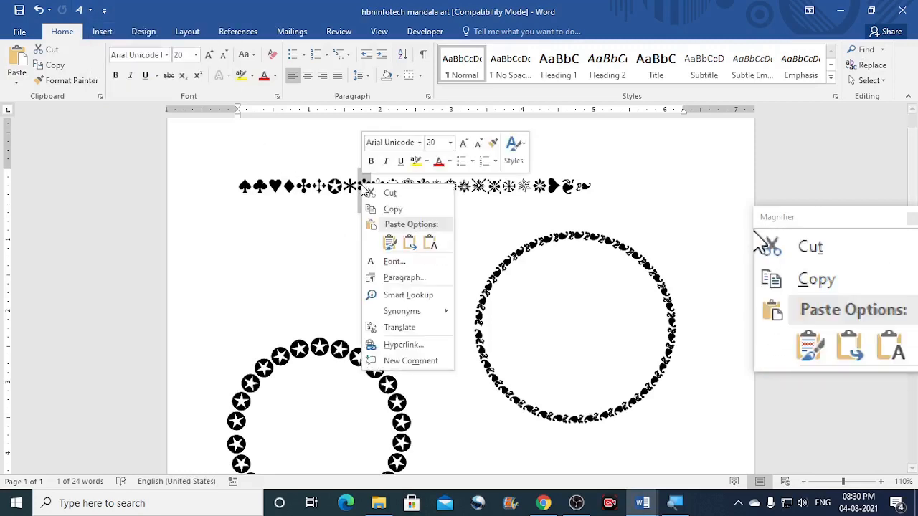
{"action": "left_click", "coordinate": [388, 210]}
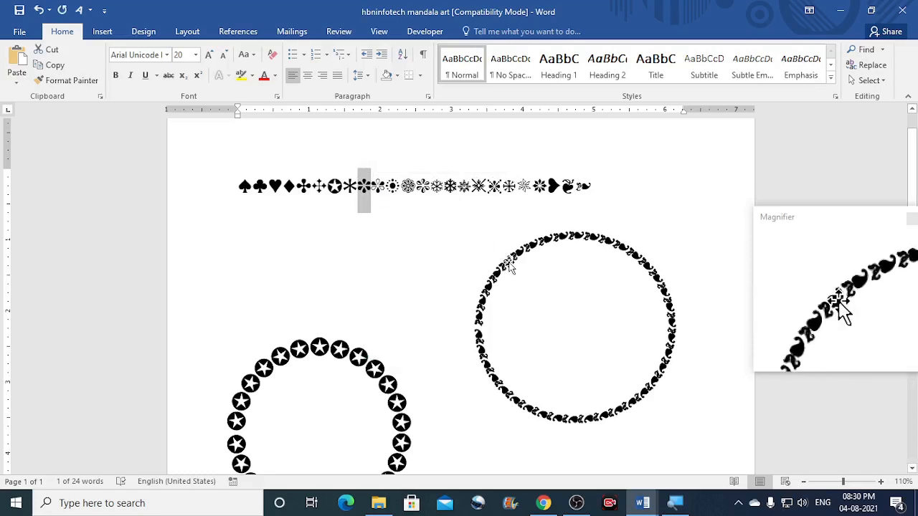
Duplicate the leaf ring, place the copy on the left half of the page and move the star ring lower
{"action": "left_click", "coordinate": [509, 265]}
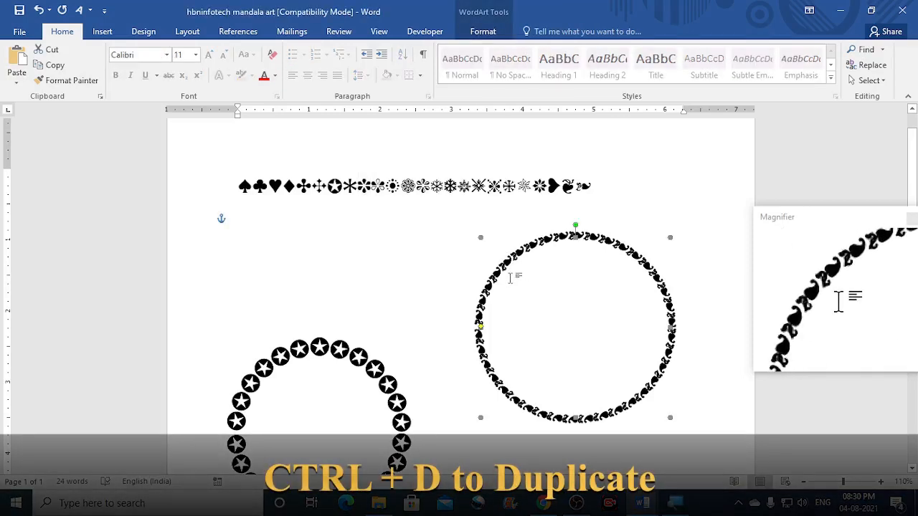
{"action": "key", "text": "ctrl+d"}
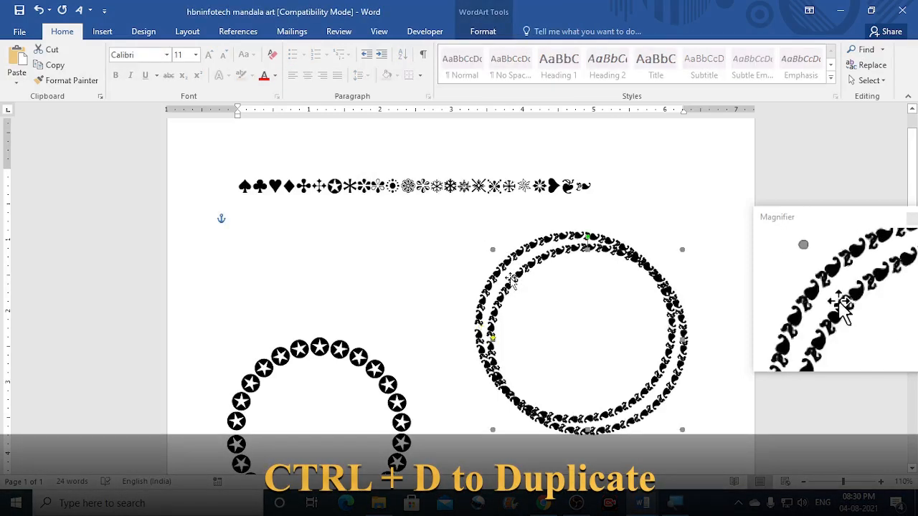
{"action": "left_click_drag", "start_coordinate": [511, 281], "coordinate": [279, 233]}
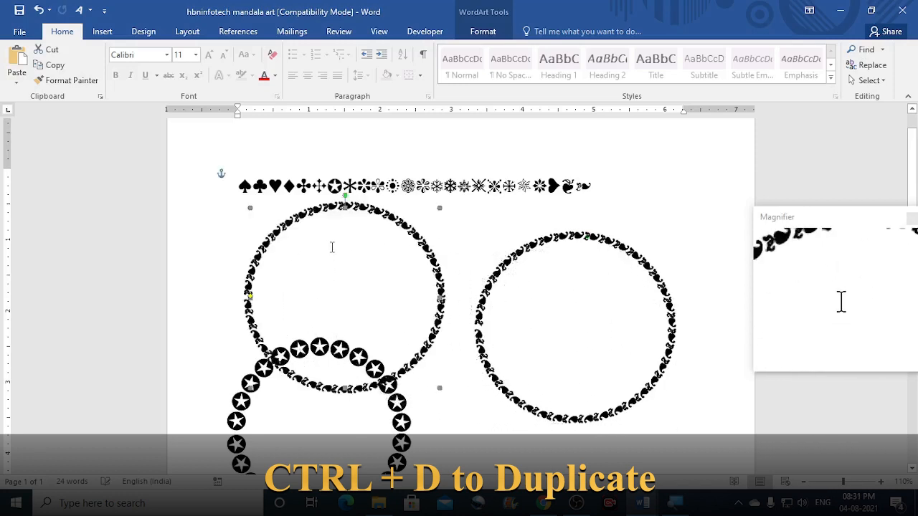
{"action": "left_click_drag", "start_coordinate": [400, 424], "coordinate": [479, 446]}
{"action": "scroll", "coordinate": [402, 301], "scroll_direction": "up", "scroll_amount": 3}
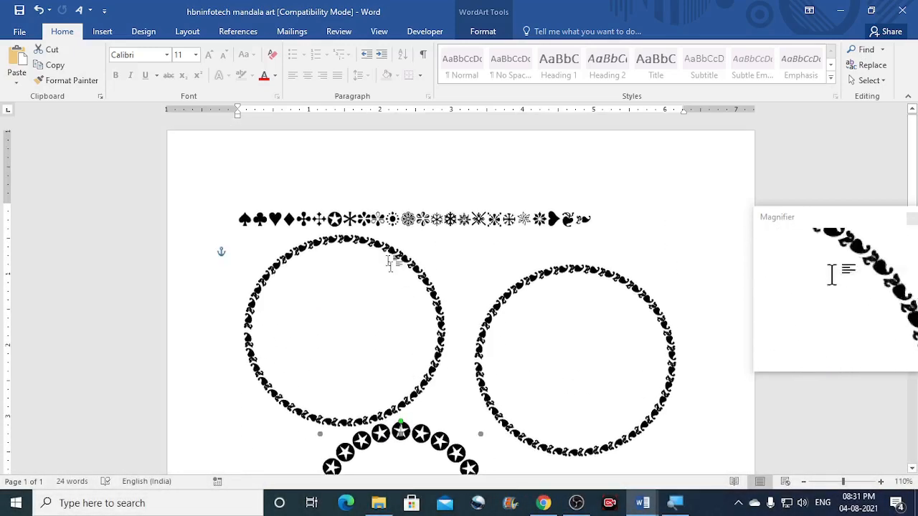
Replace the text of the left leaf ring with 16 copies of the teardrop-petal flower symbol
{"action": "left_click", "coordinate": [382, 251]}
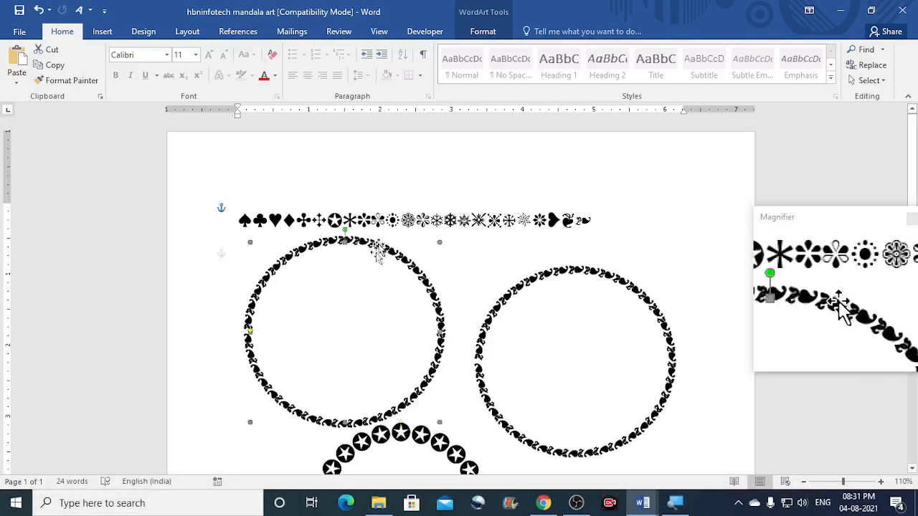
{"action": "left_click", "coordinate": [492, 36]}
{"action": "left_click", "coordinate": [15, 72]}
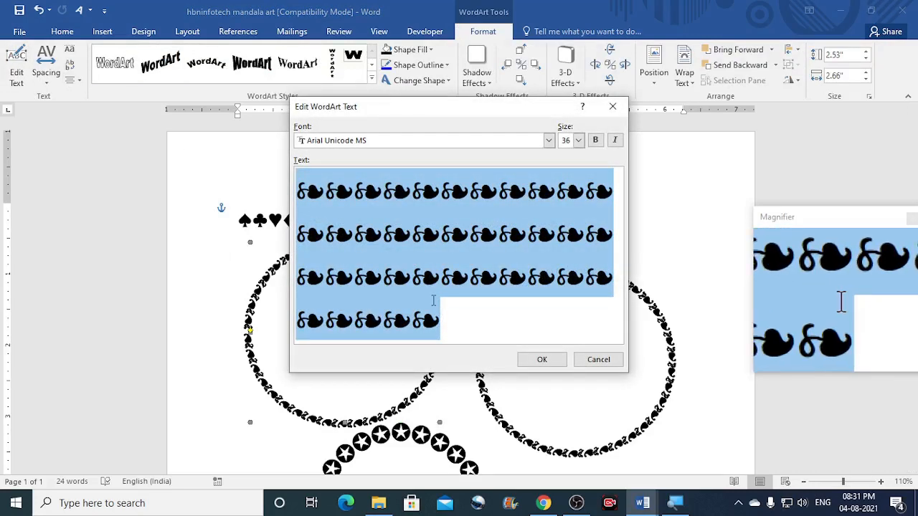
{"action": "type", "text": "***"}
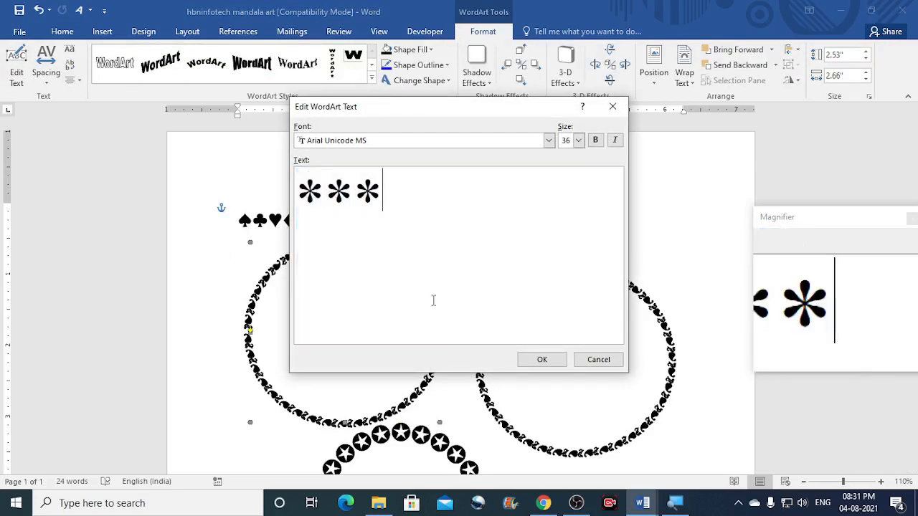
{"action": "type", "text": "********"}
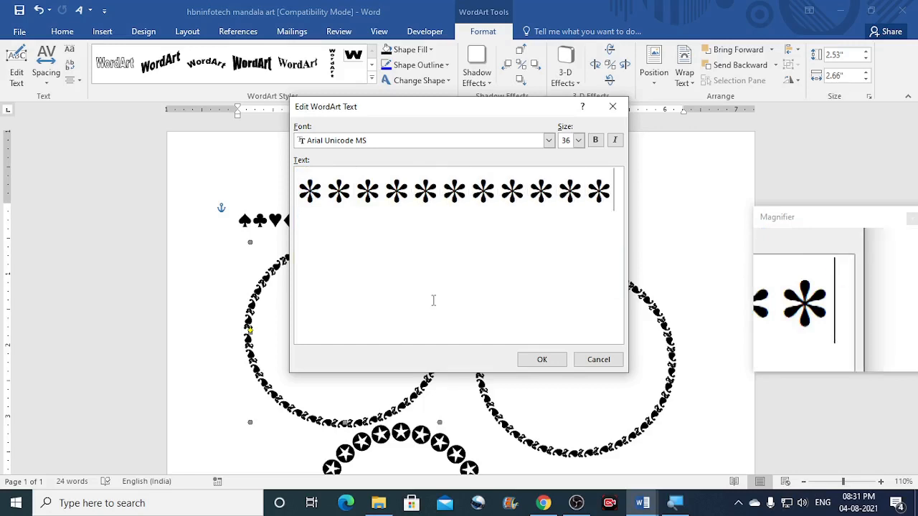
{"action": "type", "text": "*"}
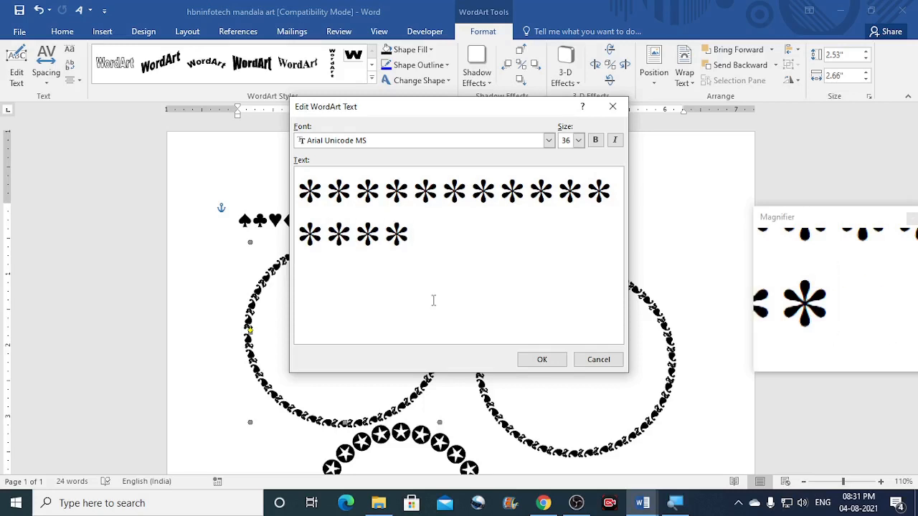
{"action": "key", "text": "BackSpace"}
{"action": "key", "text": "ctrl+v"}
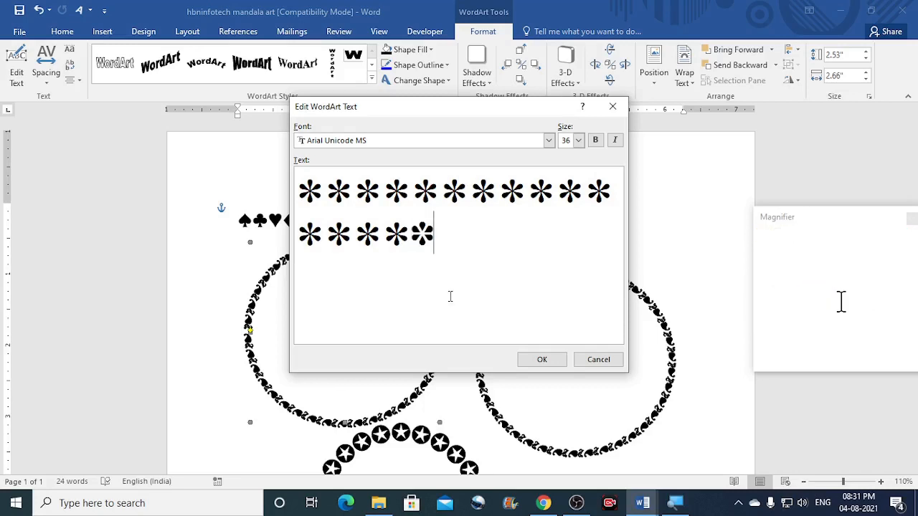
{"action": "left_click", "coordinate": [541, 359]}
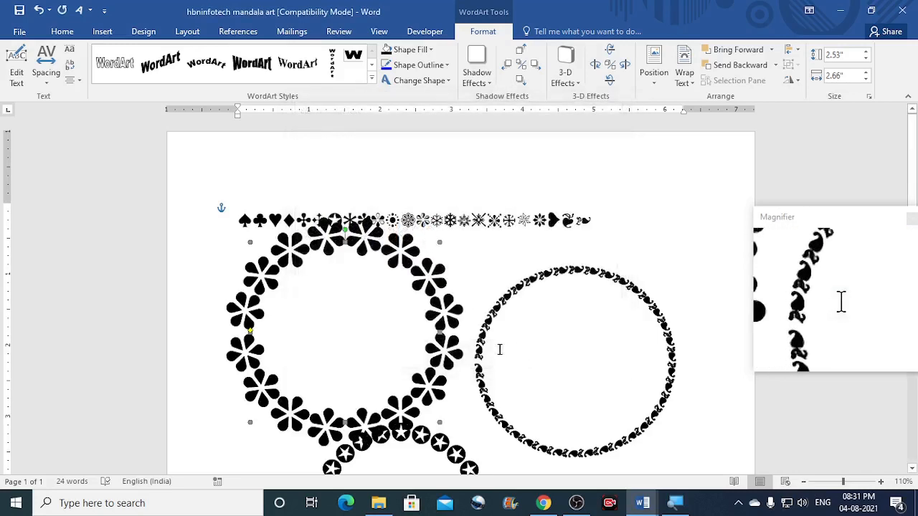
Position the flower ring just below the symbol row, beside the leaf ring, and move the star ring further down the page
{"action": "left_click_drag", "start_coordinate": [426, 276], "coordinate": [407, 288]}
{"action": "scroll", "coordinate": [479, 320], "scroll_direction": "down", "scroll_amount": 5}
{"action": "left_click_drag", "start_coordinate": [449, 318], "coordinate": [479, 402]}
{"action": "scroll", "coordinate": [461, 301], "scroll_direction": "up", "scroll_amount": 3}
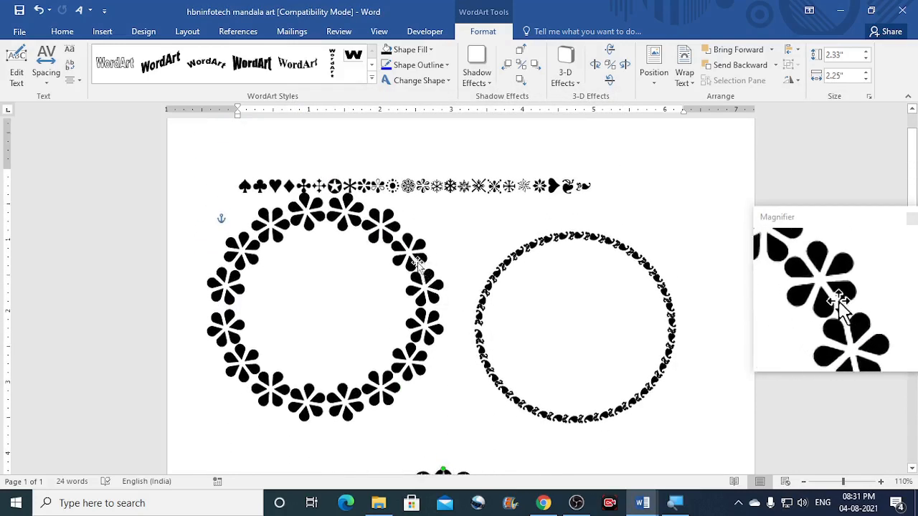
{"action": "left_click_drag", "start_coordinate": [418, 263], "coordinate": [419, 290]}
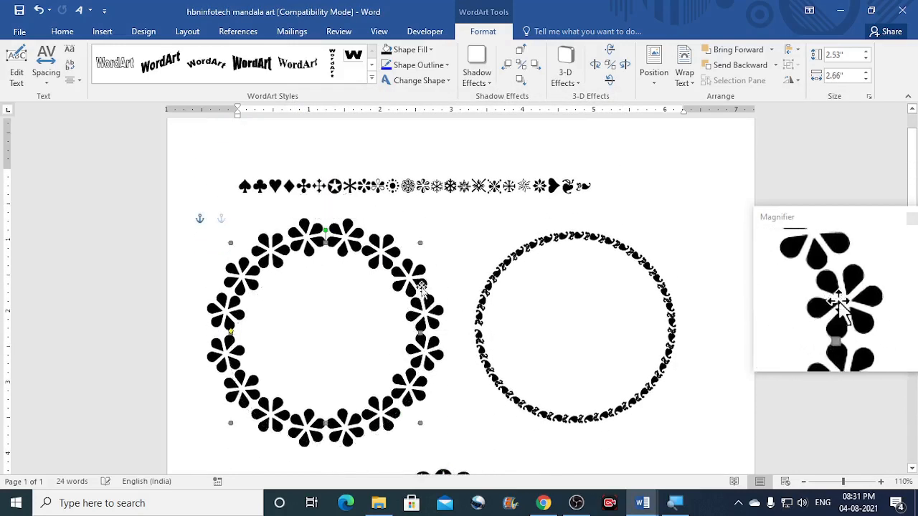
Copy the flower symbol with dotted diagonals, the eighteenth in the symbol row
{"action": "left_click", "coordinate": [422, 211]}
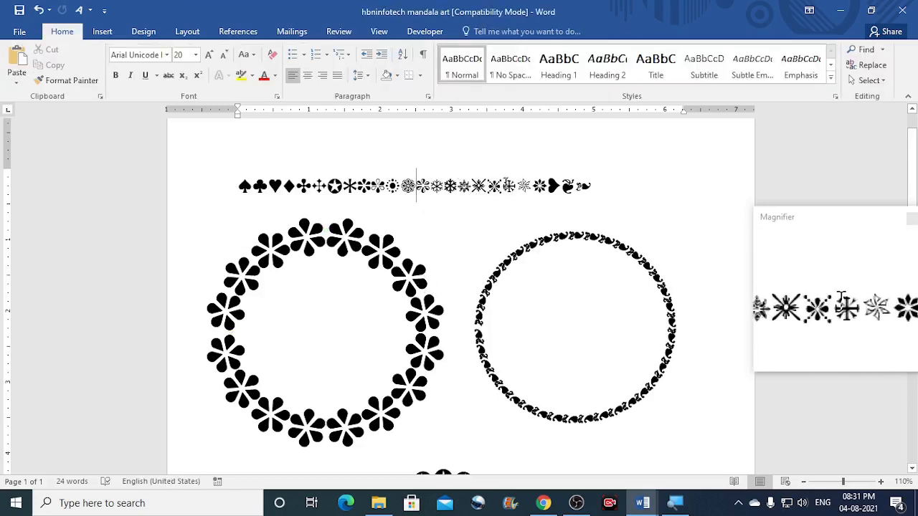
{"action": "left_click_drag", "start_coordinate": [502, 186], "coordinate": [487, 186]}
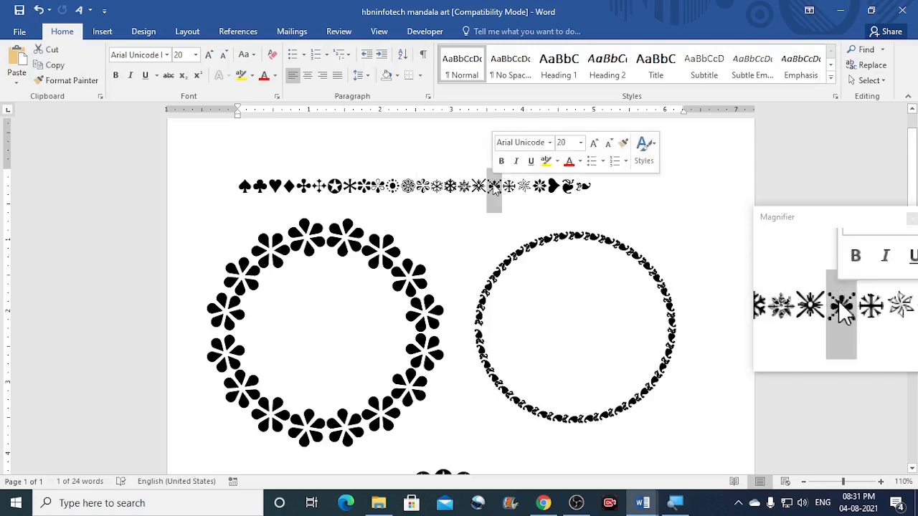
{"action": "right_click", "coordinate": [490, 185]}
{"action": "left_click", "coordinate": [515, 209]}
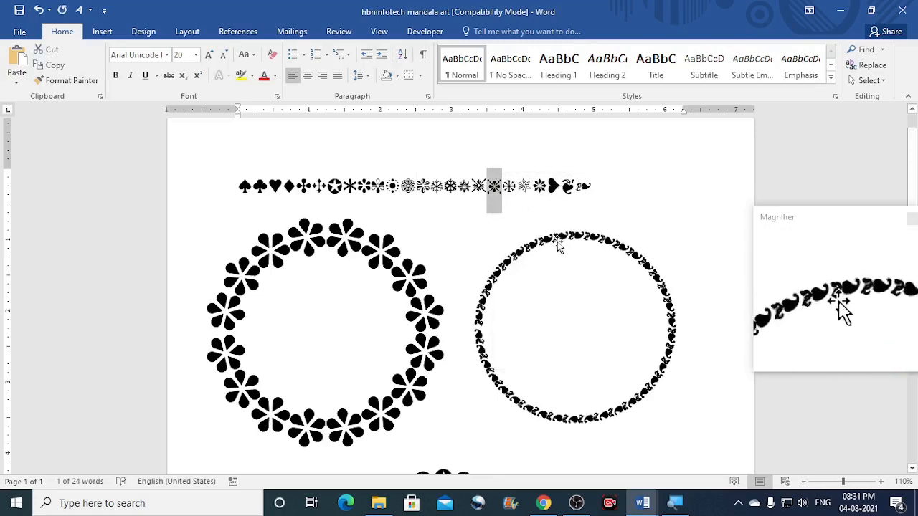
Replace the text of the right leaf ring with 16 copies of the dotted flower symbol
{"action": "left_click", "coordinate": [559, 241]}
{"action": "left_click", "coordinate": [481, 33]}
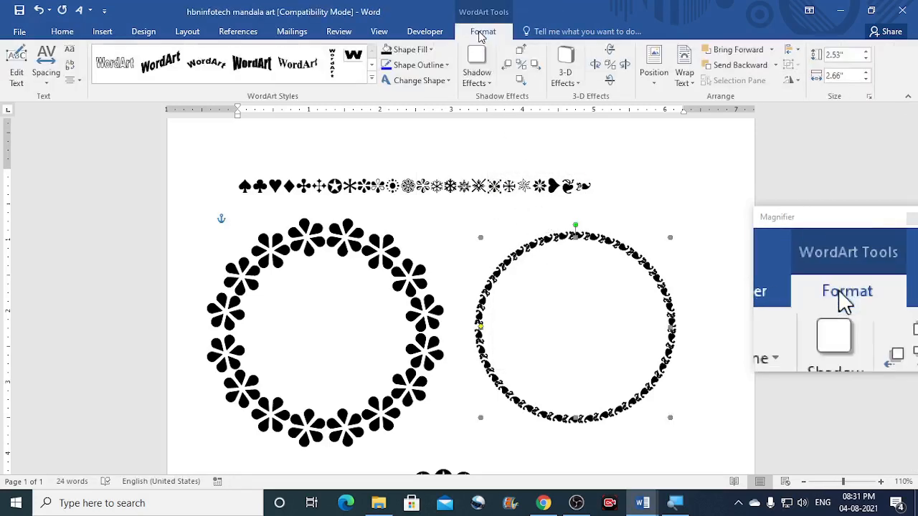
{"action": "left_click", "coordinate": [16, 80]}
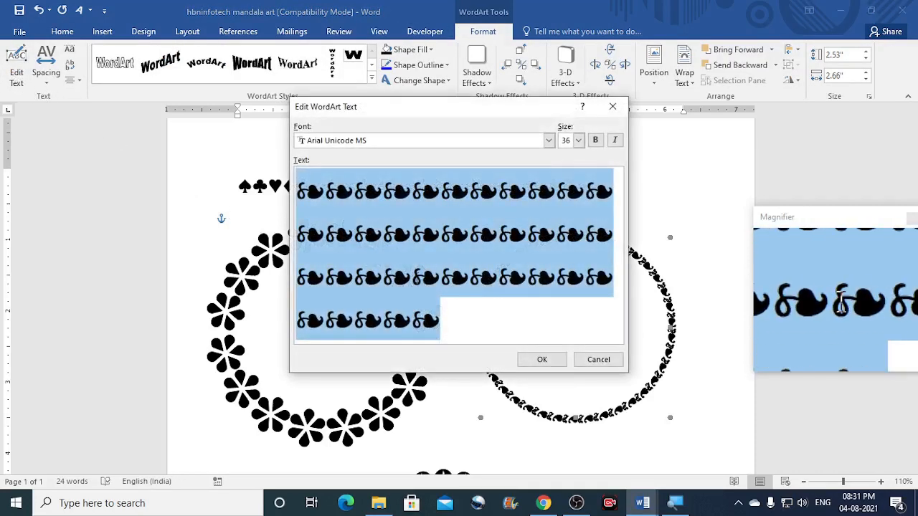
{"action": "key", "text": "ctrl+v"}
{"action": "key", "text": "ctrl+v"}
{"action": "key", "text": "ctrl+v"}
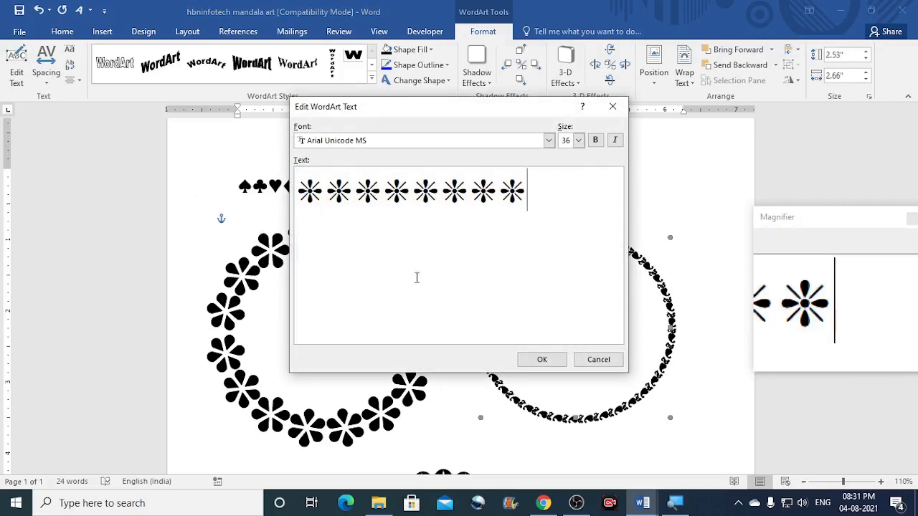
{"action": "key", "text": "ctrl+v"}
{"action": "key", "text": "ctrl+v"}
{"action": "key", "text": "ctrl+v"}
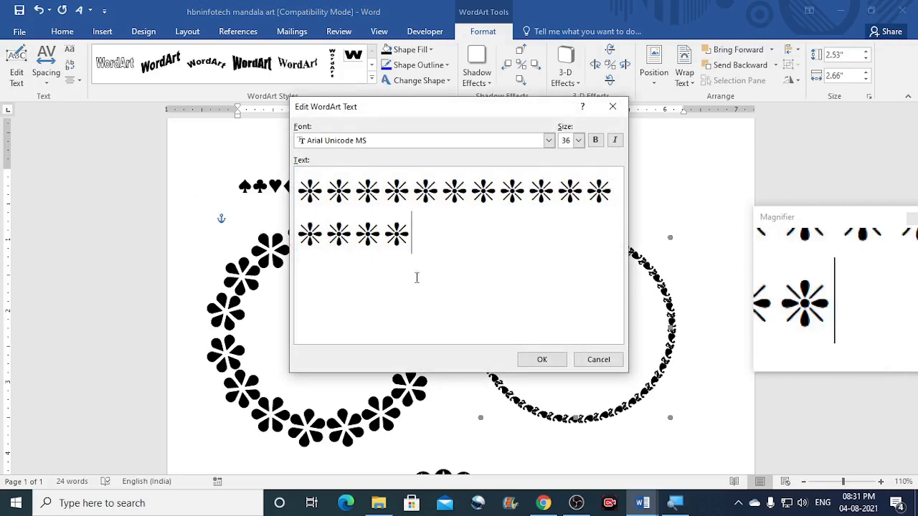
{"action": "left_click", "coordinate": [553, 362]}
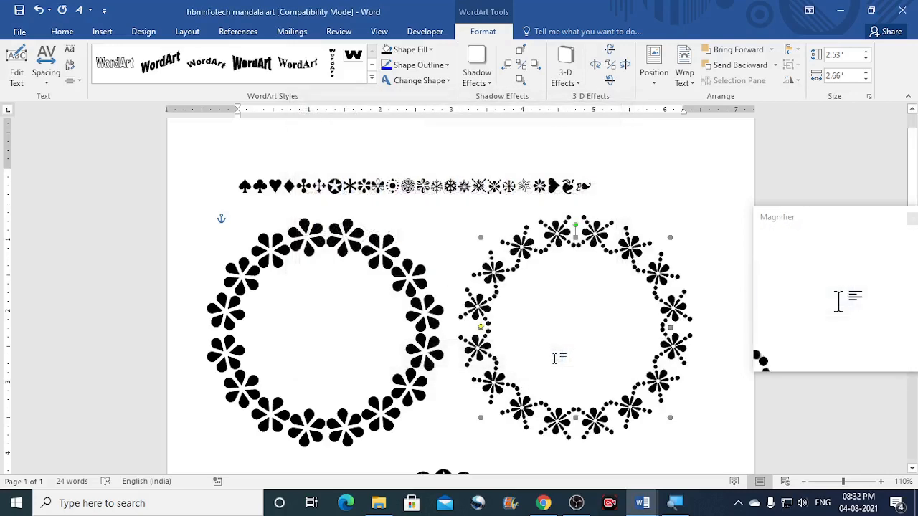
{"action": "left_click", "coordinate": [649, 190]}
{"action": "scroll", "coordinate": [572, 274], "scroll_direction": "down", "scroll_amount": 2}
{"action": "scroll", "coordinate": [573, 274], "scroll_direction": "down", "scroll_amount": 7}
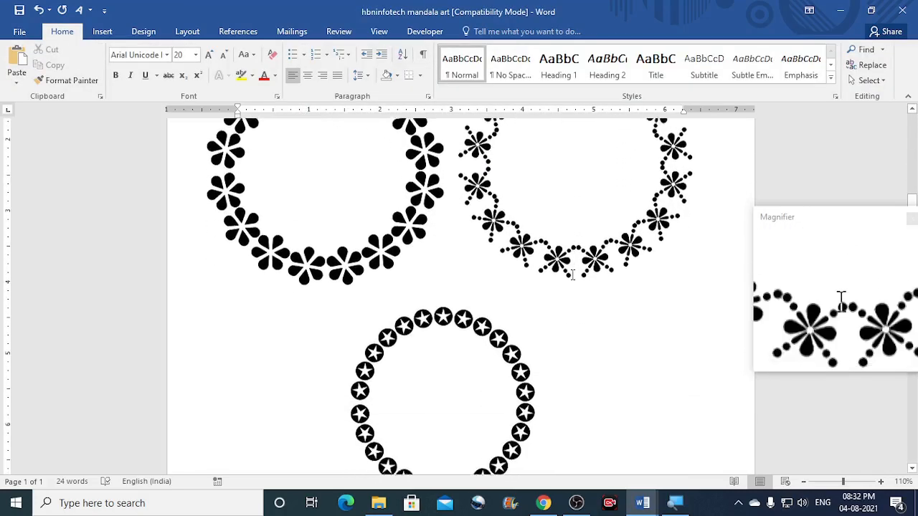
Review the sample mandalas in the Mandala art document and shift the large flower-bordered mandala slightly down toward the page's centre
{"action": "scroll", "coordinate": [572, 274], "scroll_direction": "up", "scroll_amount": 9}
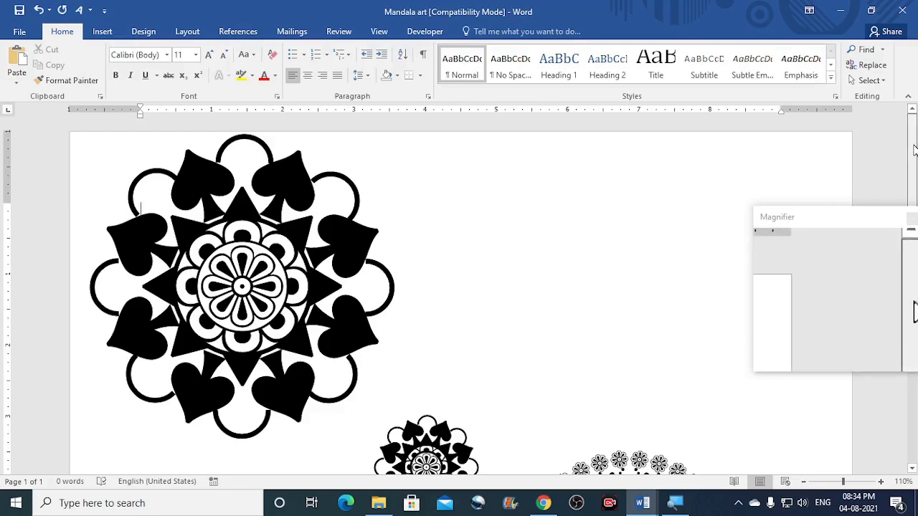
{"action": "scroll", "coordinate": [593, 214], "scroll_direction": "down", "scroll_amount": 3}
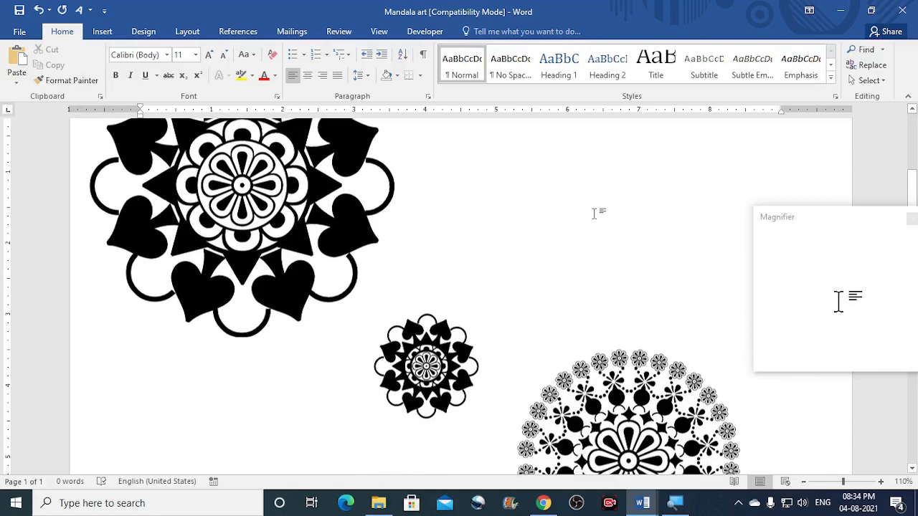
{"action": "scroll", "coordinate": [594, 214], "scroll_direction": "down", "scroll_amount": 3}
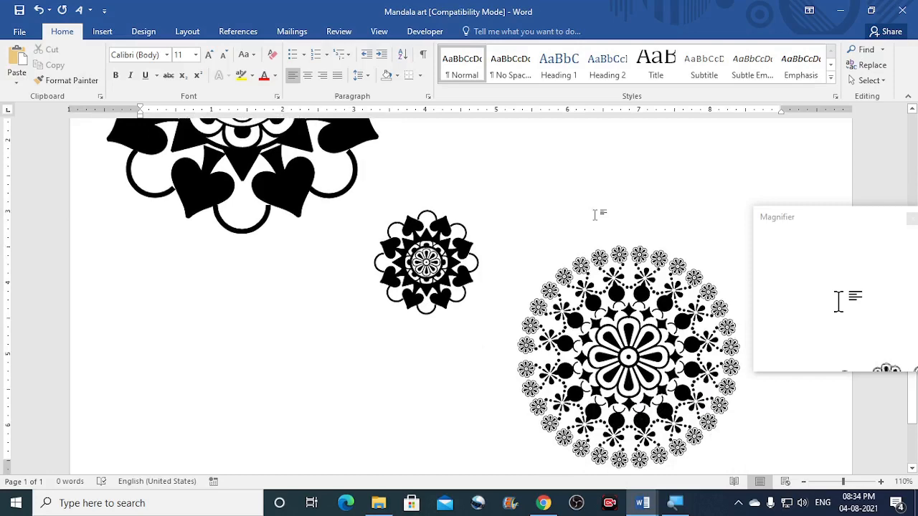
{"action": "scroll", "coordinate": [594, 214], "scroll_direction": "down", "scroll_amount": 2}
{"action": "scroll", "coordinate": [515, 278], "scroll_direction": "up", "scroll_amount": 4}
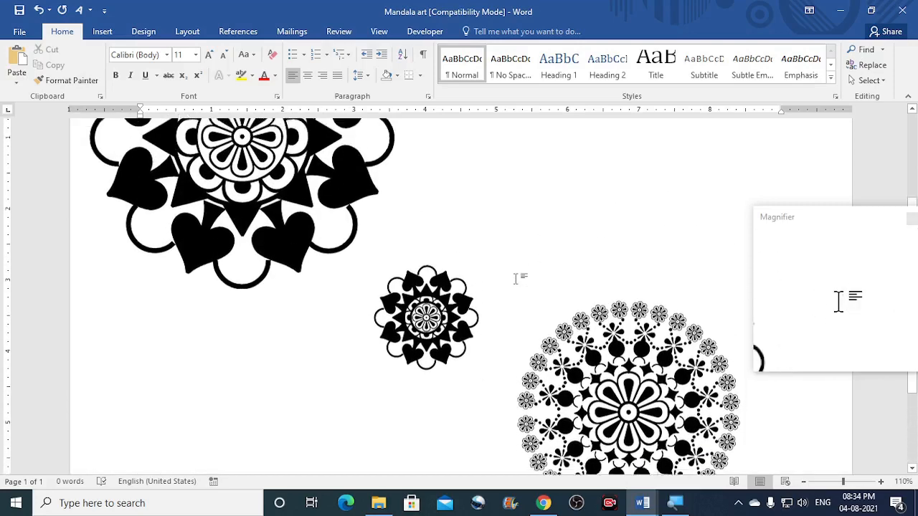
{"action": "scroll", "coordinate": [515, 278], "scroll_direction": "up", "scroll_amount": 4}
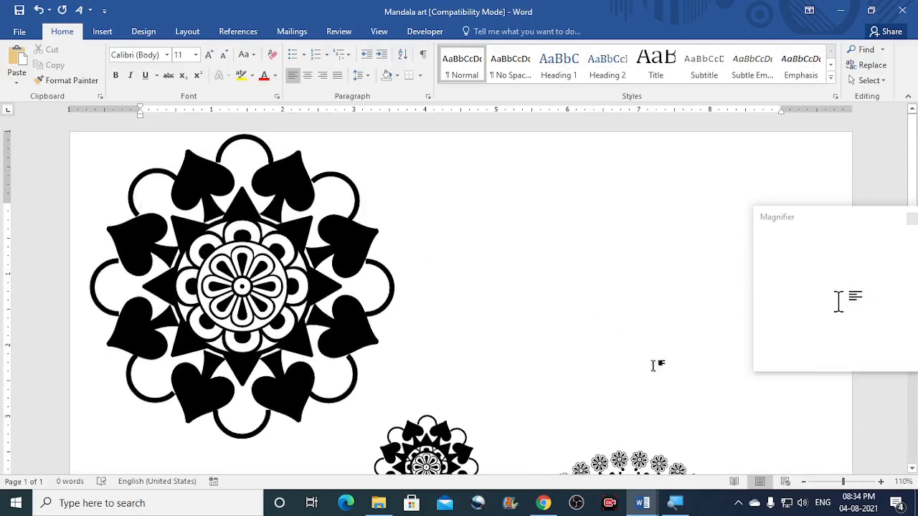
{"action": "scroll", "coordinate": [594, 261], "scroll_direction": "down", "scroll_amount": 7}
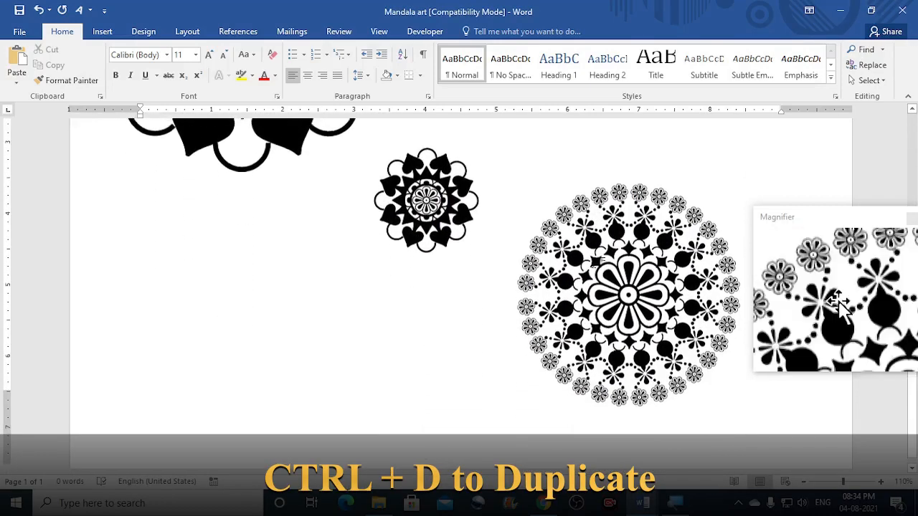
{"action": "left_click_drag", "start_coordinate": [638, 259], "coordinate": [597, 291]}
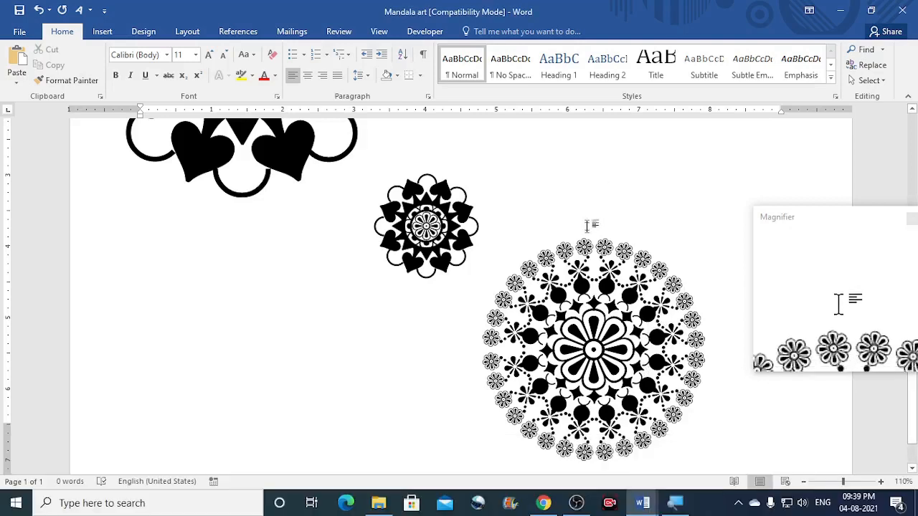
{"action": "scroll", "coordinate": [592, 225], "scroll_direction": "down", "scroll_amount": 1}
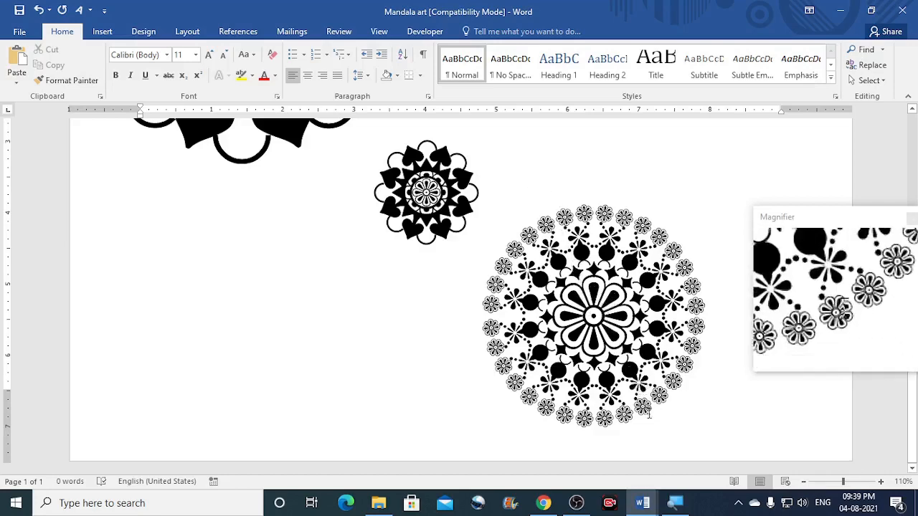
Switch to the hbninfotech.com mandala art document and copy the outlined eight-petal flower, the twelfth symbol in the row
{"action": "mouse_move", "coordinate": [642, 503]}
{"action": "left_click", "coordinate": [708, 459]}
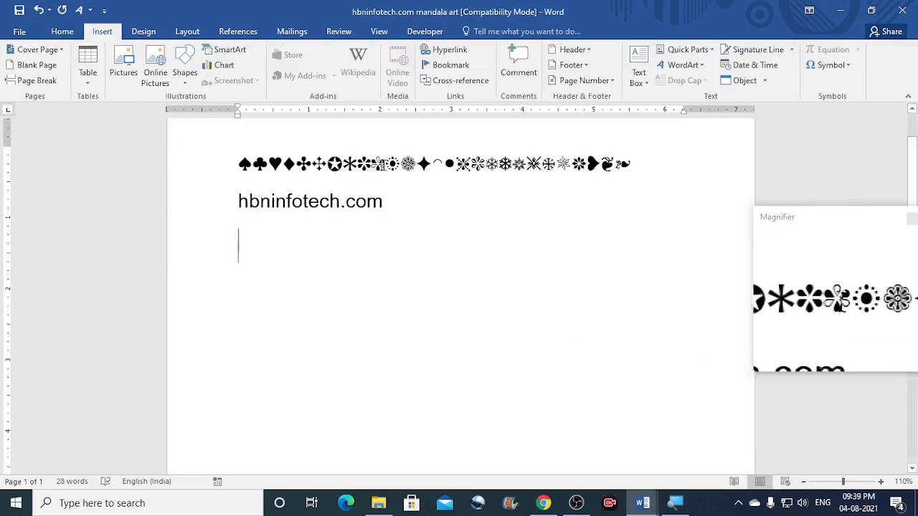
{"action": "left_click_drag", "start_coordinate": [416, 165], "coordinate": [403, 165]}
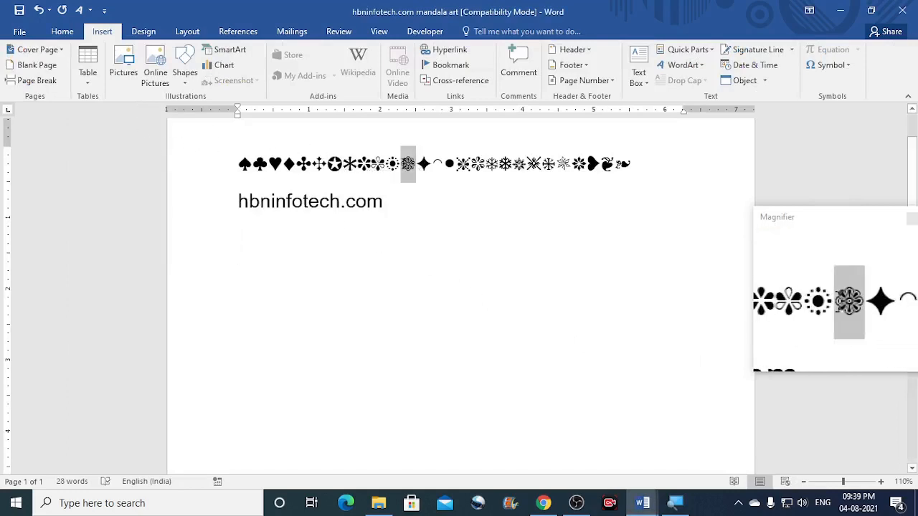
{"action": "right_click", "coordinate": [407, 168]}
{"action": "left_click", "coordinate": [436, 195]}
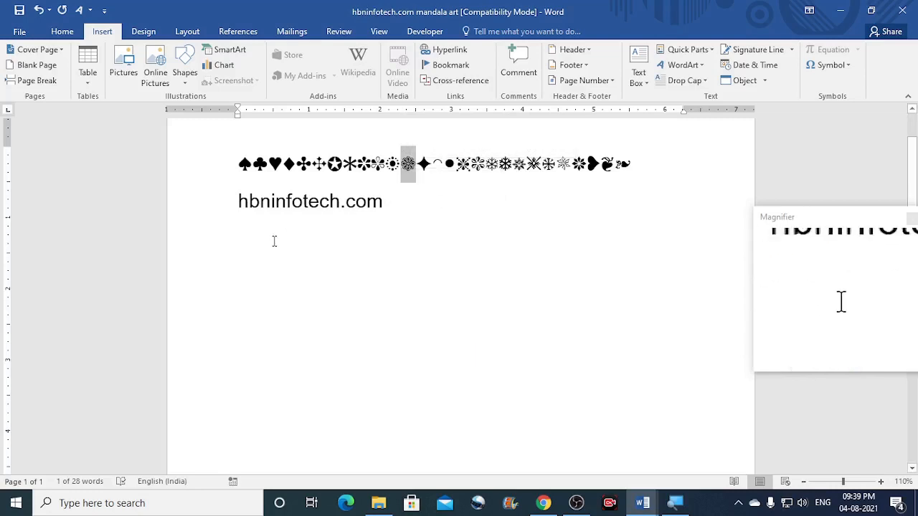
Start a WordArt in the first gallery style on the blank line below hbninfotech.com and set its font to Arial Unicode MS
{"action": "left_click", "coordinate": [273, 249]}
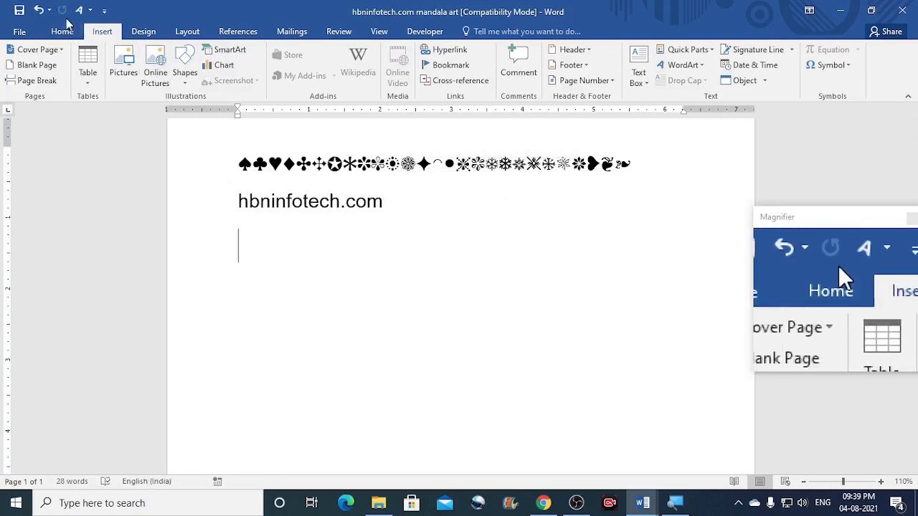
{"action": "left_click", "coordinate": [90, 10]}
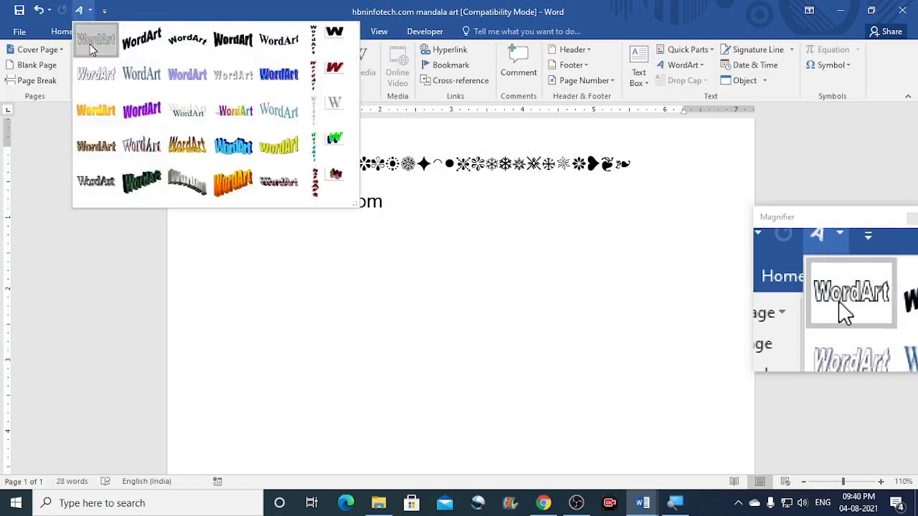
{"action": "left_click", "coordinate": [92, 38]}
{"action": "left_click", "coordinate": [548, 141]}
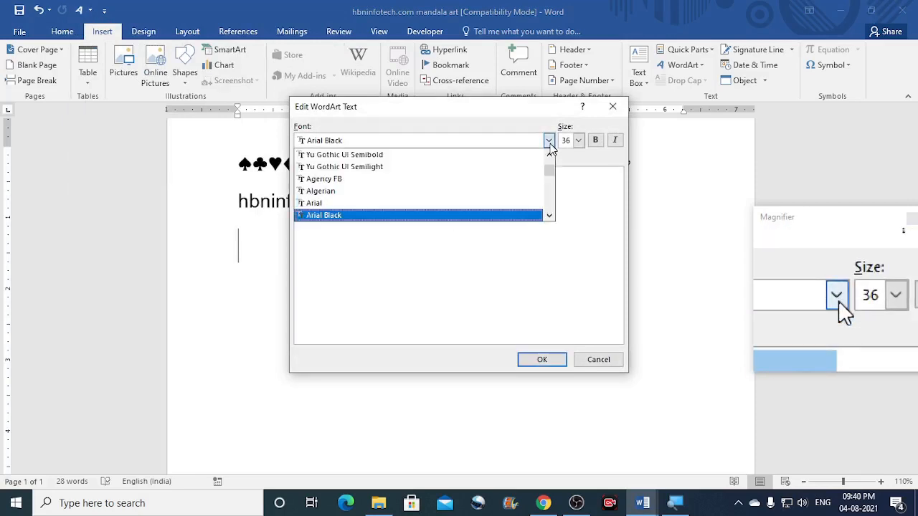
{"action": "left_click", "coordinate": [551, 156]}
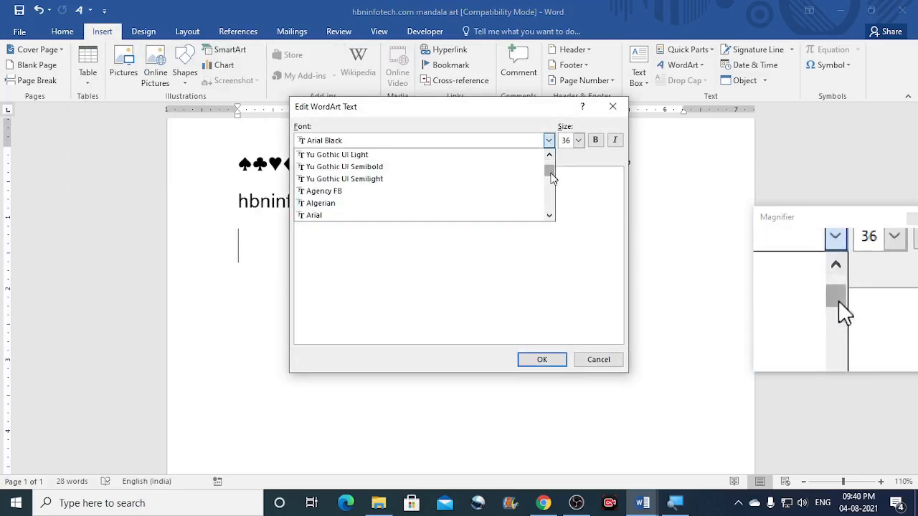
{"action": "left_click_drag", "start_coordinate": [551, 170], "coordinate": [551, 164]}
{"action": "left_click", "coordinate": [400, 156]}
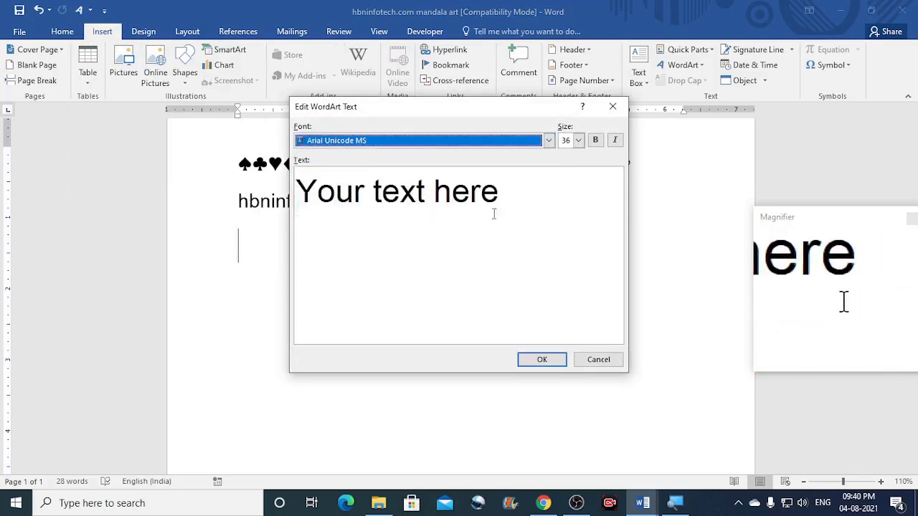
Replace the WordArt's placeholder text with one copy of the outlined flower symbol and insert it
{"action": "left_click", "coordinate": [511, 201]}
{"action": "left_click_drag", "start_coordinate": [511, 201], "coordinate": [294, 195]}
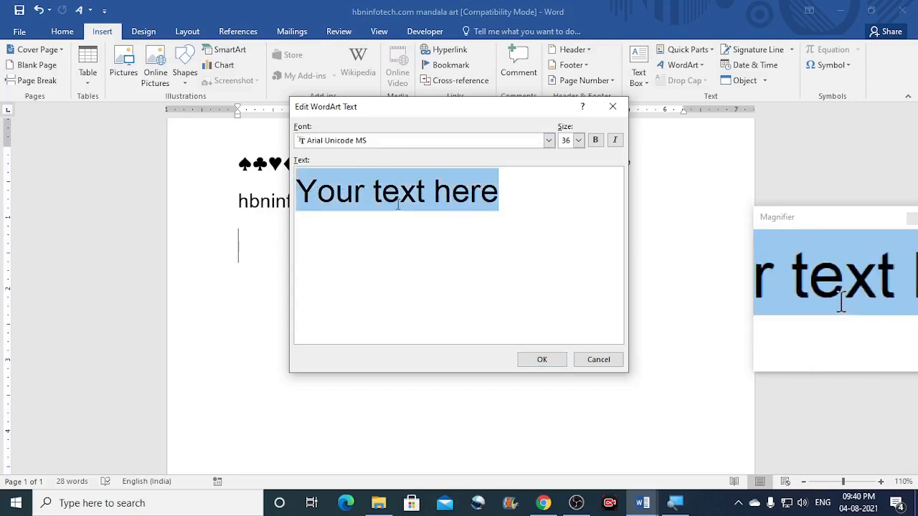
{"action": "right_click", "coordinate": [399, 186]}
{"action": "left_click", "coordinate": [421, 228]}
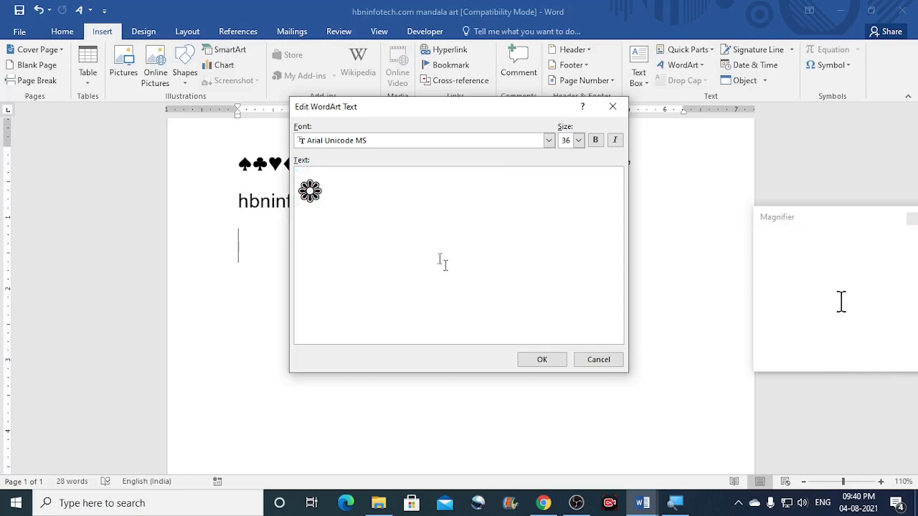
{"action": "left_click", "coordinate": [542, 360]}
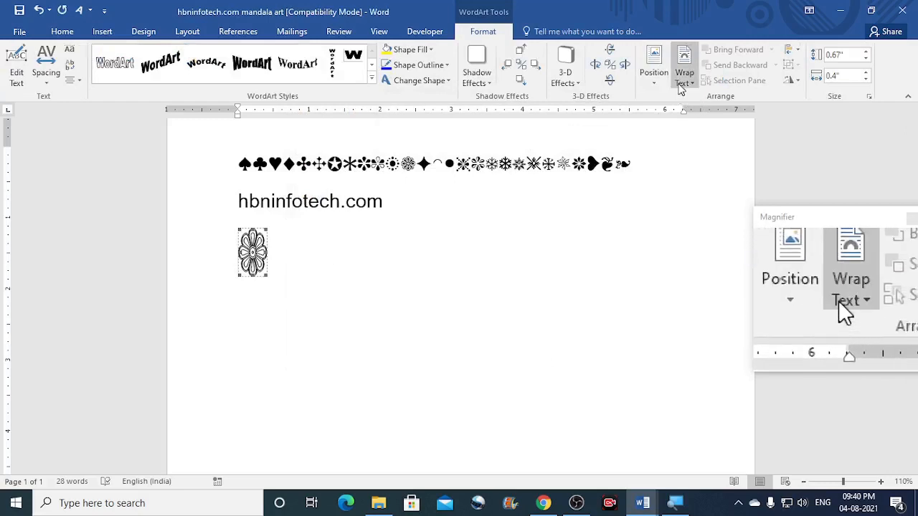
Set the flower WordArt's text wrapping to In Front of Text and fill it with black
{"action": "left_click", "coordinate": [683, 82]}
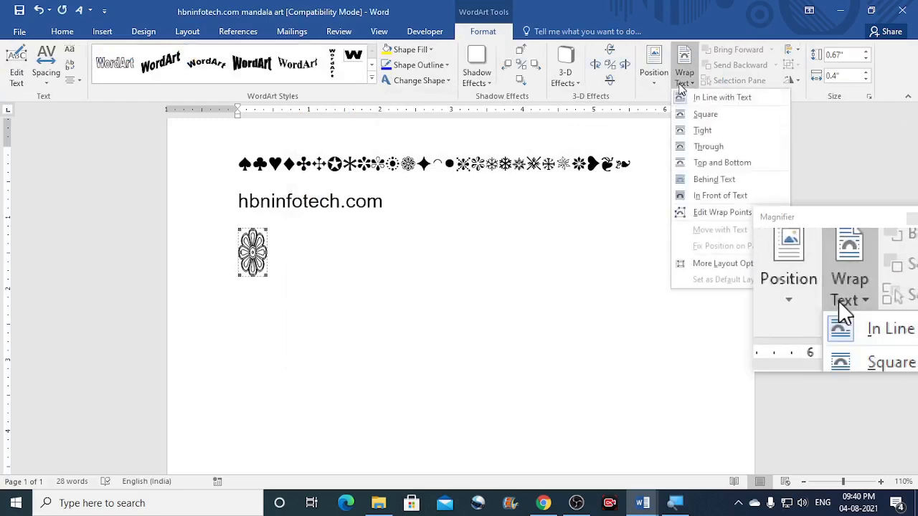
{"action": "left_click", "coordinate": [704, 195]}
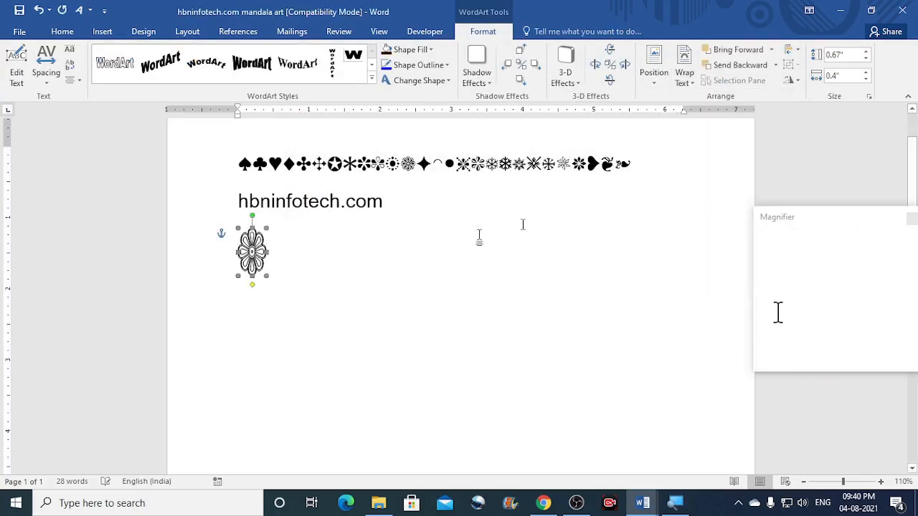
{"action": "left_click", "coordinate": [427, 51]}
{"action": "left_click", "coordinate": [397, 79]}
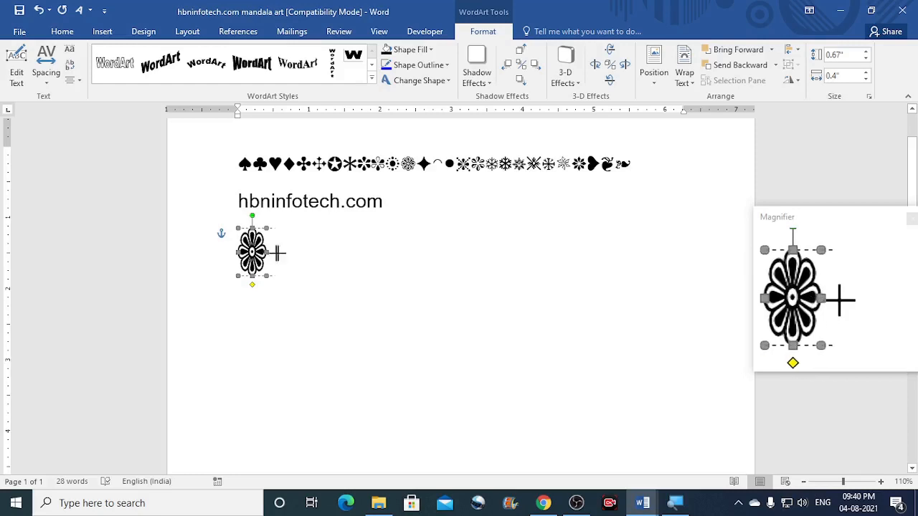
Resize the flower WordArt to 1.16" high and 1.16" wide and move it to the middle of the page
{"action": "left_click_drag", "start_coordinate": [276, 252], "coordinate": [284, 253]}
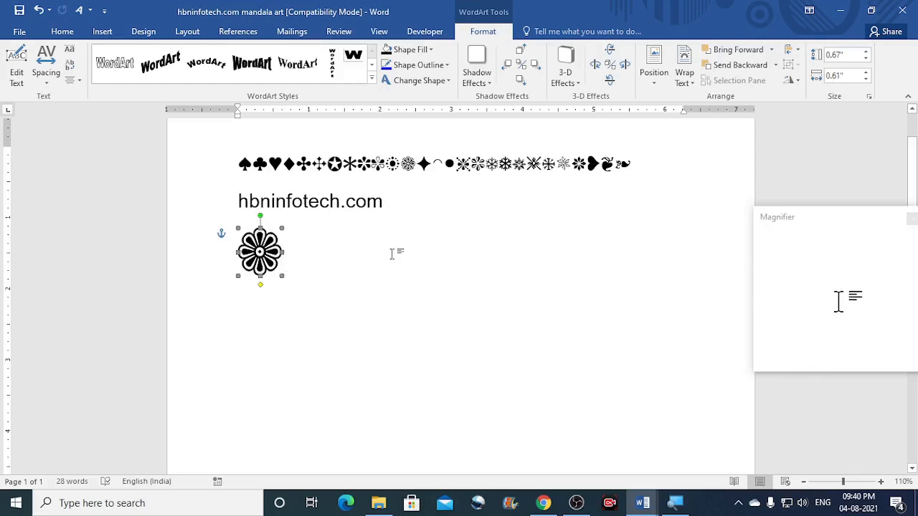
{"action": "left_click", "coordinate": [851, 54]}
{"action": "type", "text": "1."}
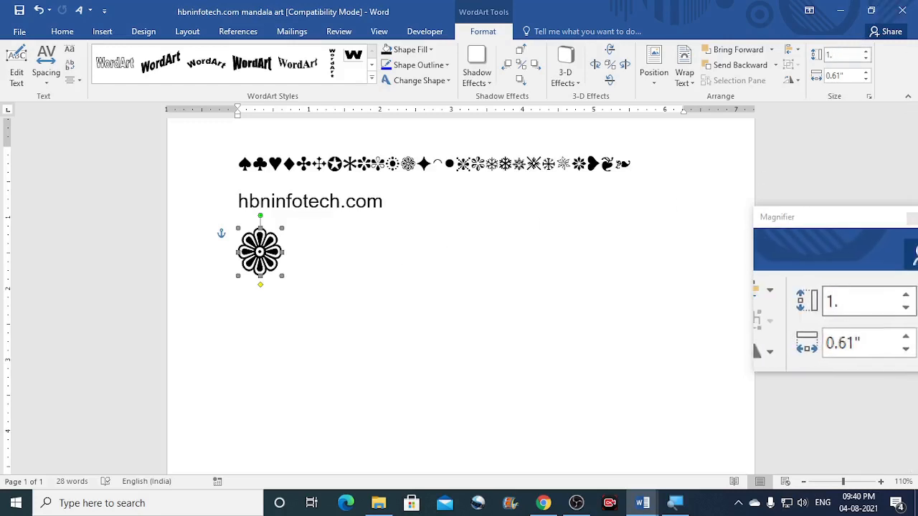
{"action": "type", "text": "16"}
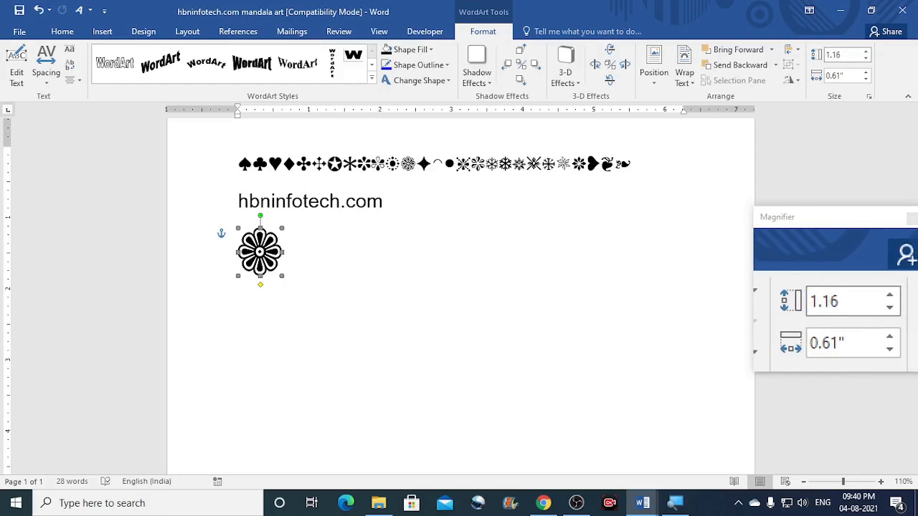
{"action": "left_click", "coordinate": [851, 77]}
{"action": "type", "text": "1"}
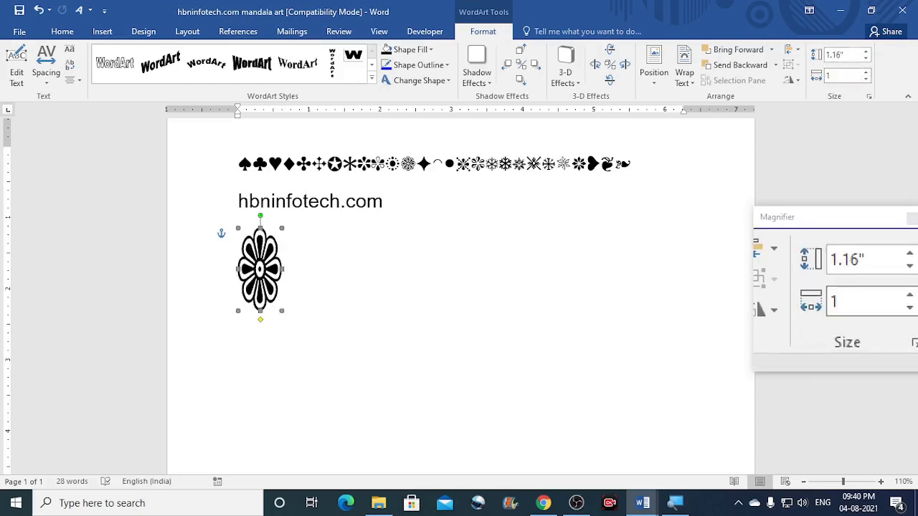
{"action": "type", "text": ".16"}
{"action": "key", "text": "Return"}
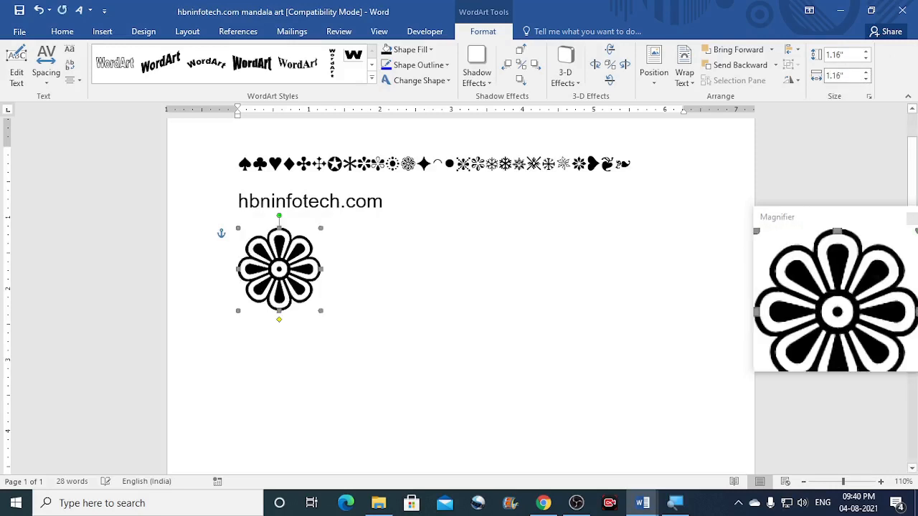
{"action": "left_click_drag", "start_coordinate": [310, 271], "coordinate": [513, 356]}
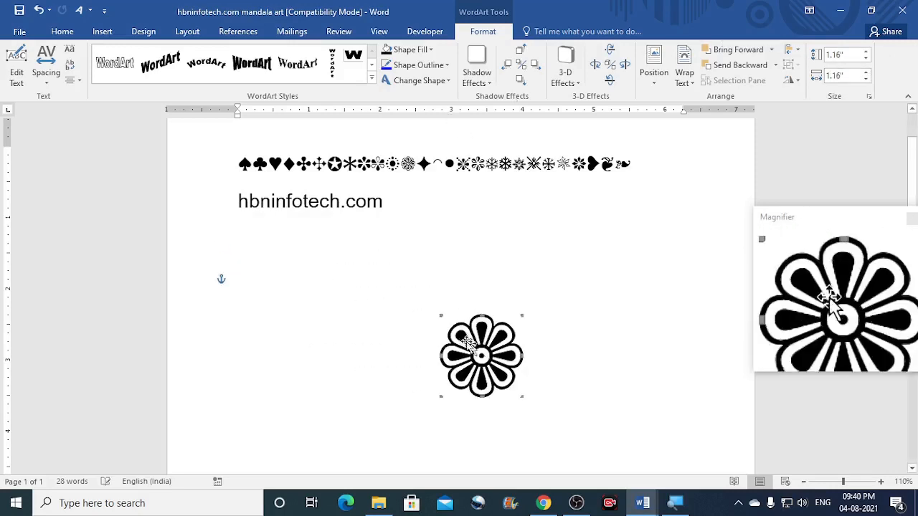
{"action": "left_click", "coordinate": [269, 231]}
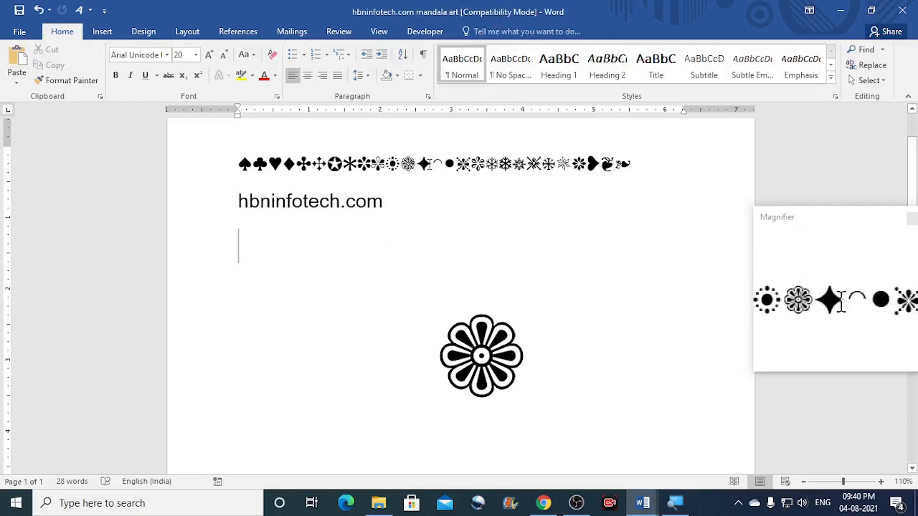
Copy the four-pointed star, the thirteenth symbol in the row
{"action": "left_click_drag", "start_coordinate": [429, 163], "coordinate": [418, 164]}
{"action": "right_click", "coordinate": [423, 164]}
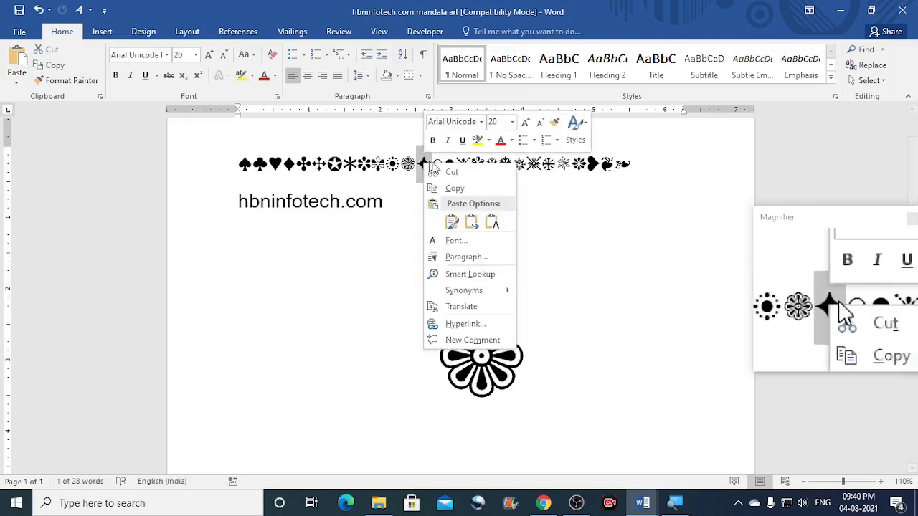
{"action": "left_click", "coordinate": [450, 189]}
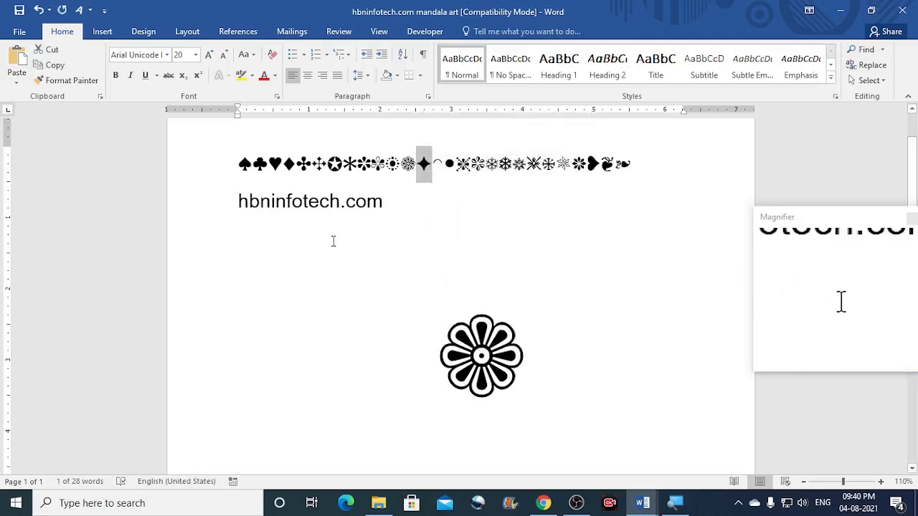
Start a new WordArt on the empty line below "hbninfotech.com" and set its font to Arial Unicode MS
{"action": "left_click", "coordinate": [359, 260]}
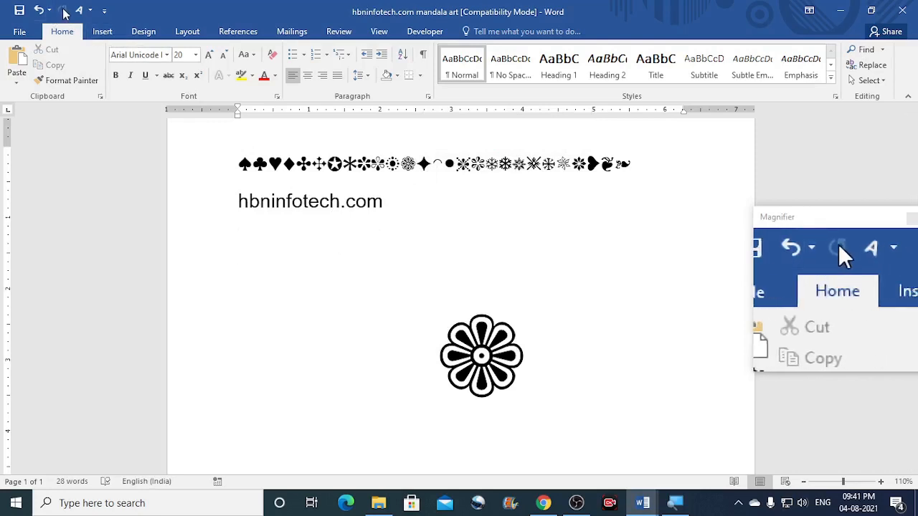
{"action": "left_click", "coordinate": [90, 11]}
{"action": "left_click", "coordinate": [95, 39]}
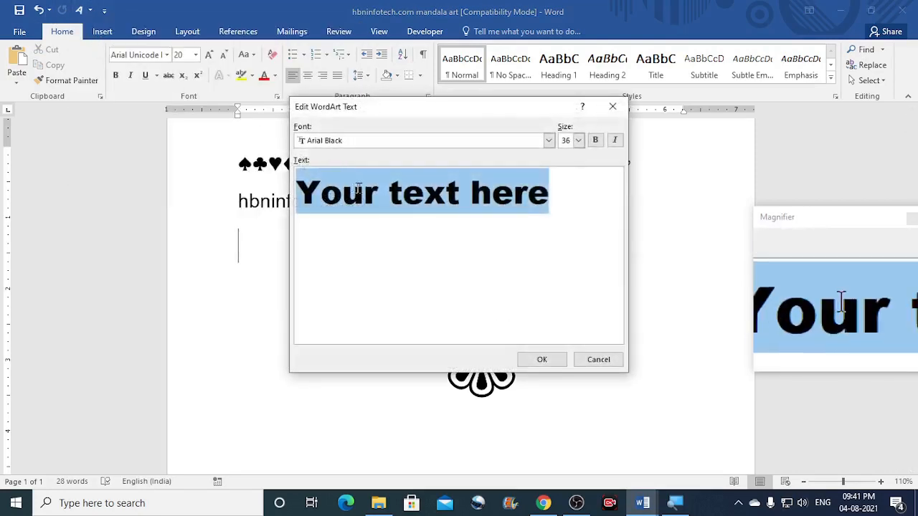
{"action": "left_click", "coordinate": [549, 140]}
{"action": "left_click_drag", "start_coordinate": [550, 168], "coordinate": [551, 159]}
{"action": "left_click", "coordinate": [440, 159]}
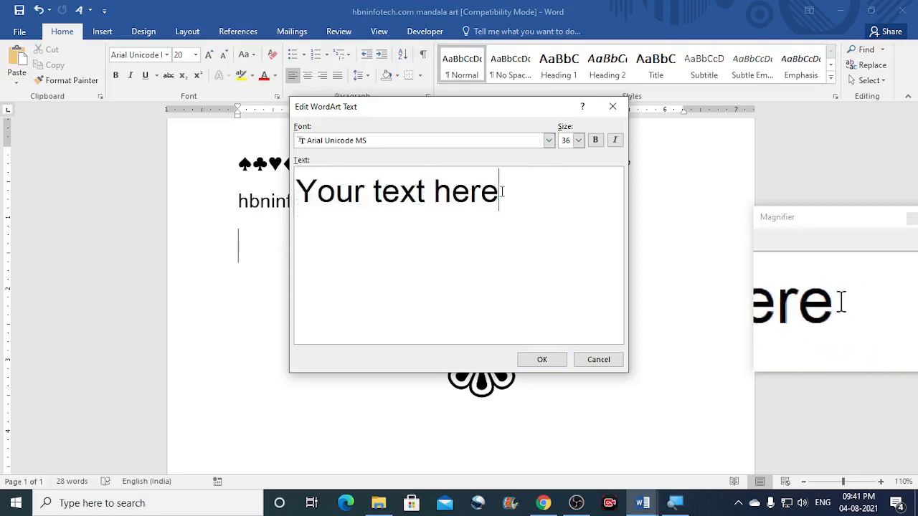
Replace the WordArt's placeholder text with a row of eight copies of the four-pointed star
{"action": "left_click_drag", "start_coordinate": [502, 191], "coordinate": [300, 188]}
{"action": "right_click", "coordinate": [301, 190]}
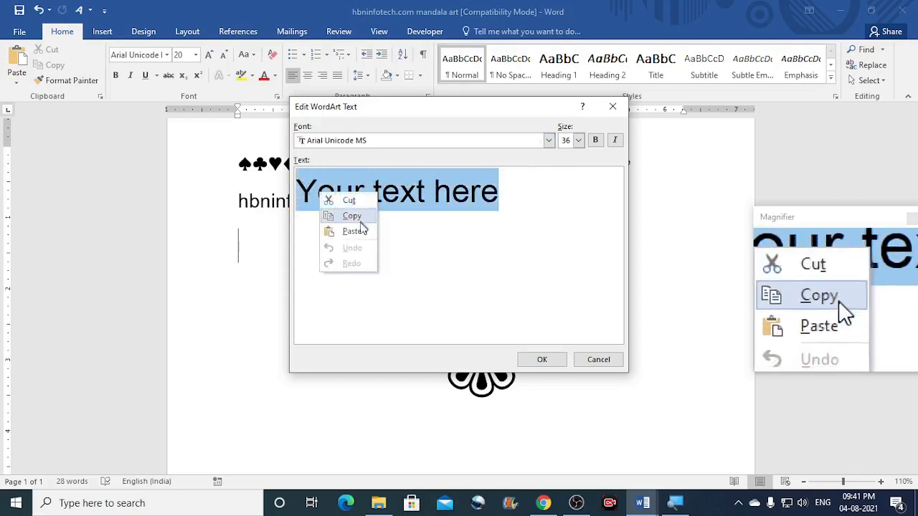
{"action": "left_click", "coordinate": [330, 231]}
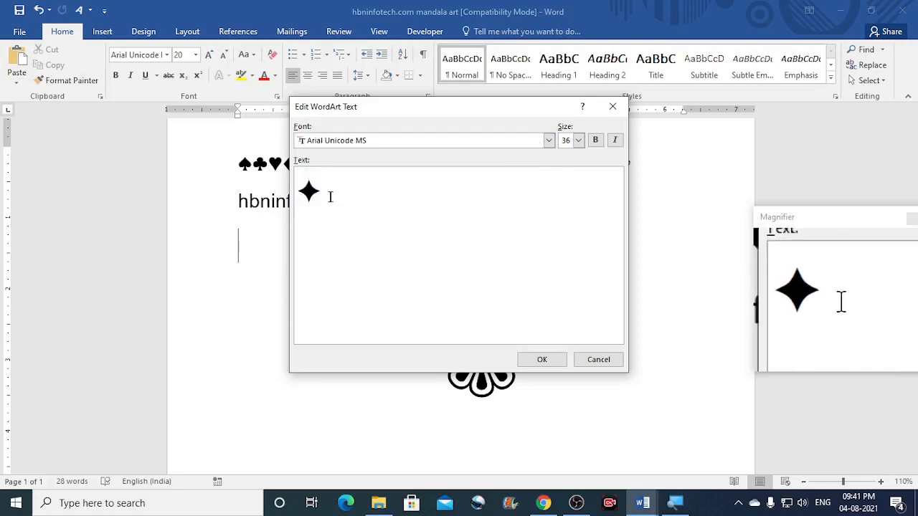
{"action": "left_click_drag", "start_coordinate": [324, 192], "coordinate": [313, 188]}
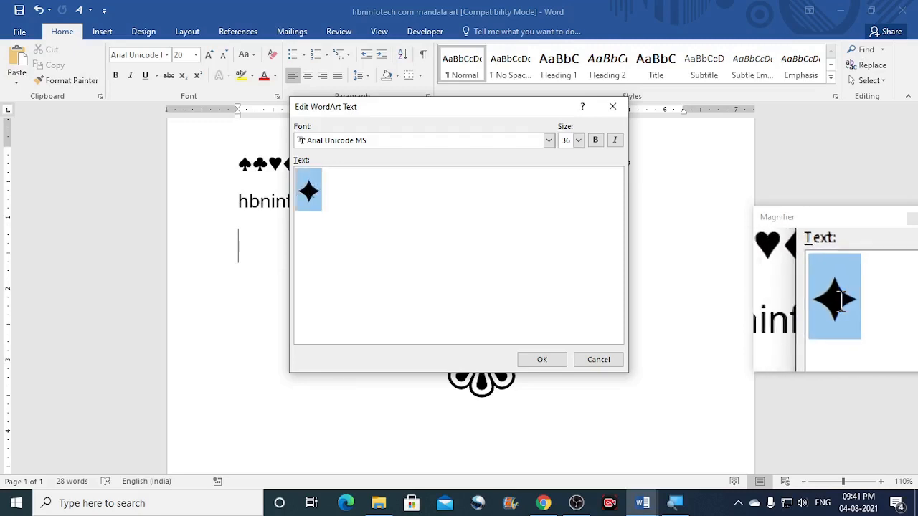
{"action": "right_click", "coordinate": [311, 191]}
{"action": "left_click", "coordinate": [343, 219]}
{"action": "left_click", "coordinate": [340, 187]}
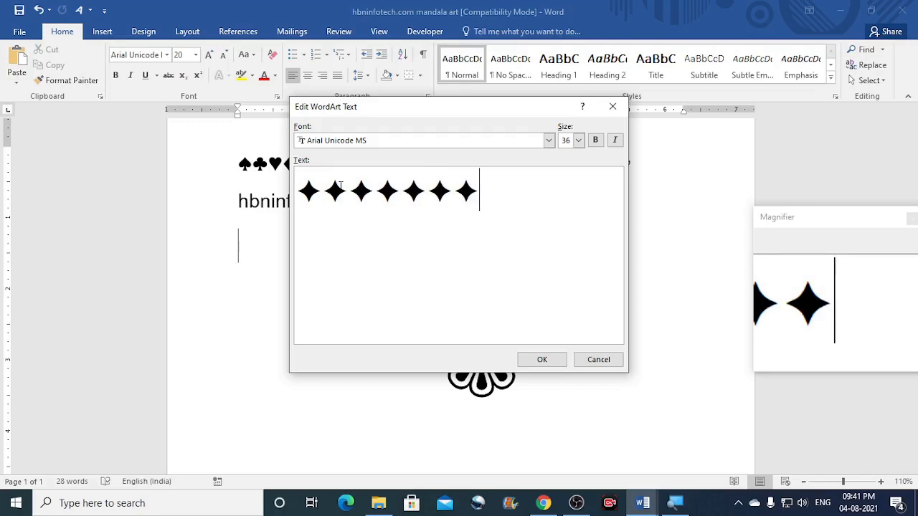
{"action": "left_click", "coordinate": [401, 191]}
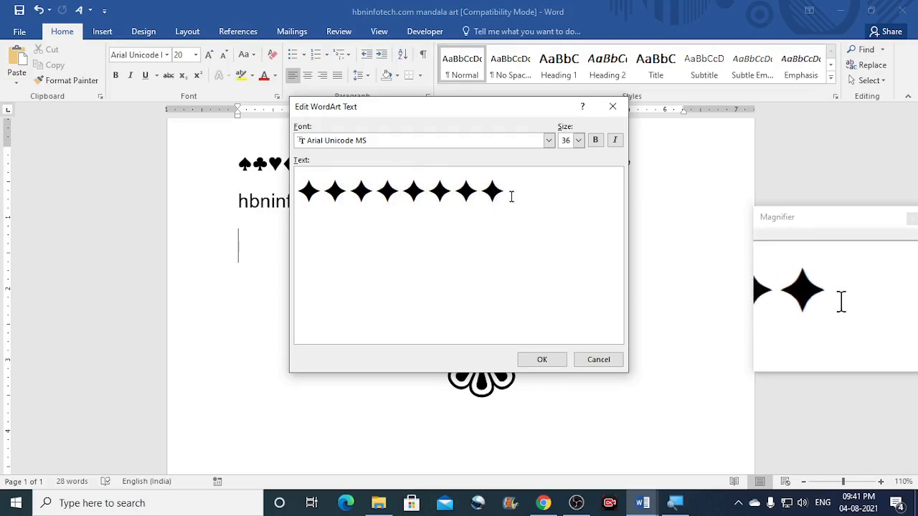
Duplicate the eight stars to make sixteen in the WordArt text and insert it
{"action": "left_click_drag", "start_coordinate": [512, 196], "coordinate": [297, 192]}
{"action": "right_click", "coordinate": [339, 188]}
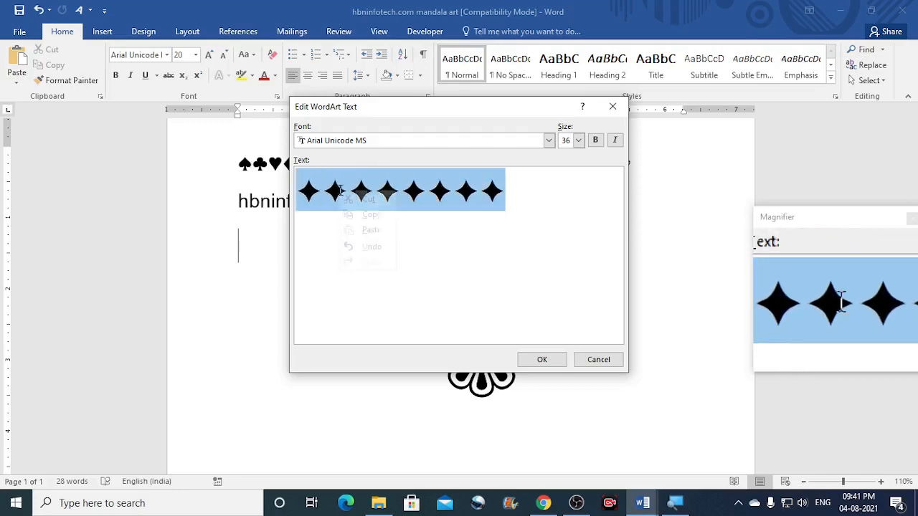
{"action": "left_click", "coordinate": [370, 215]}
{"action": "left_click", "coordinate": [516, 192]}
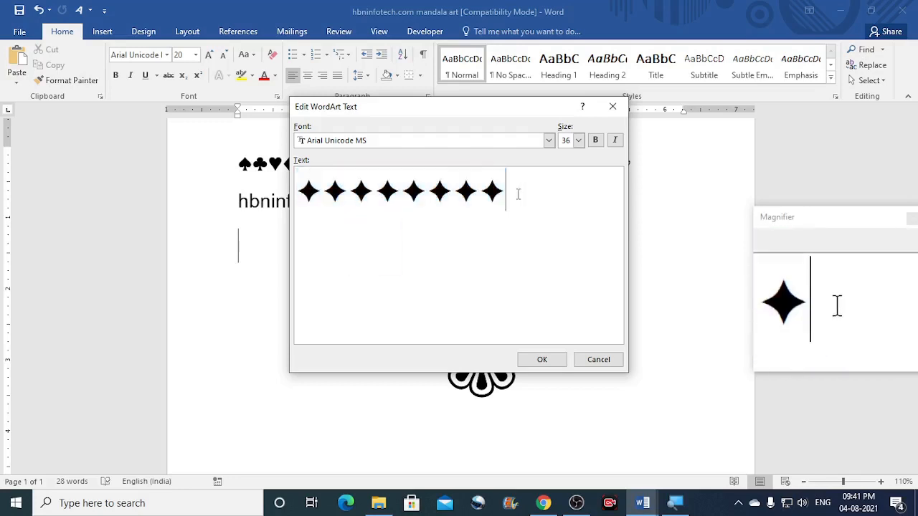
{"action": "right_click", "coordinate": [518, 194]}
{"action": "left_click", "coordinate": [549, 232]}
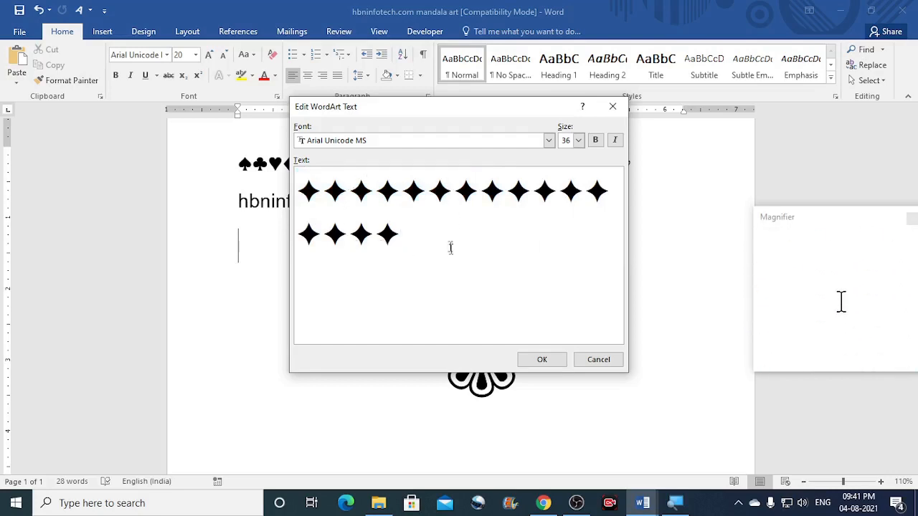
{"action": "left_click", "coordinate": [543, 360]}
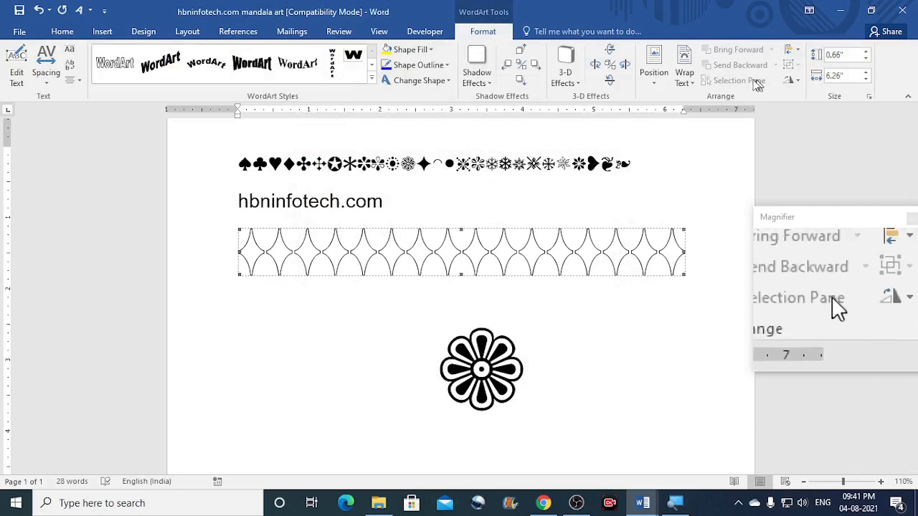
Set the star WordArt's text wrapping to In Front of Text and fill it with black
{"action": "left_click", "coordinate": [684, 85]}
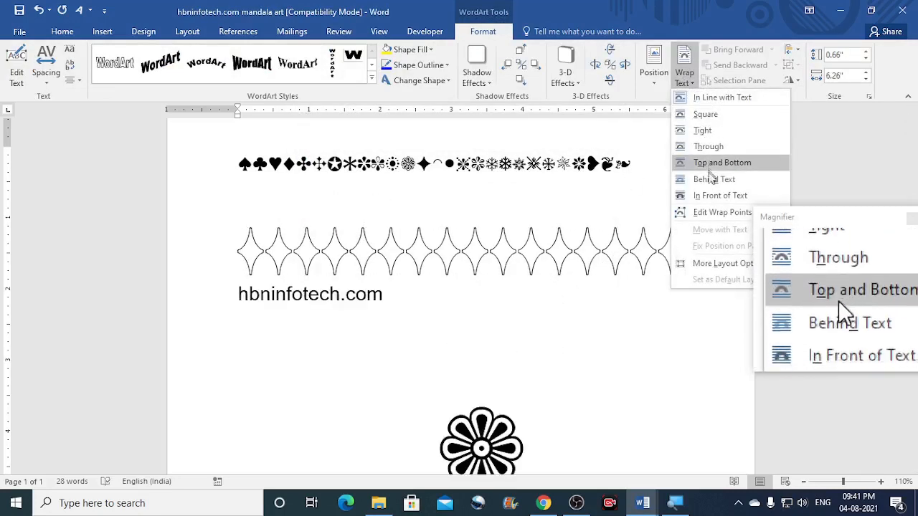
{"action": "left_click", "coordinate": [710, 196]}
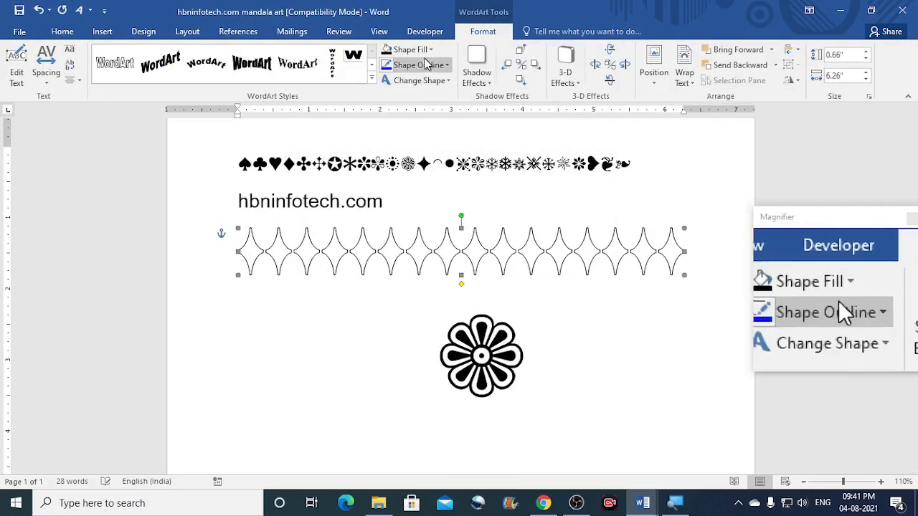
{"action": "left_click", "coordinate": [385, 51]}
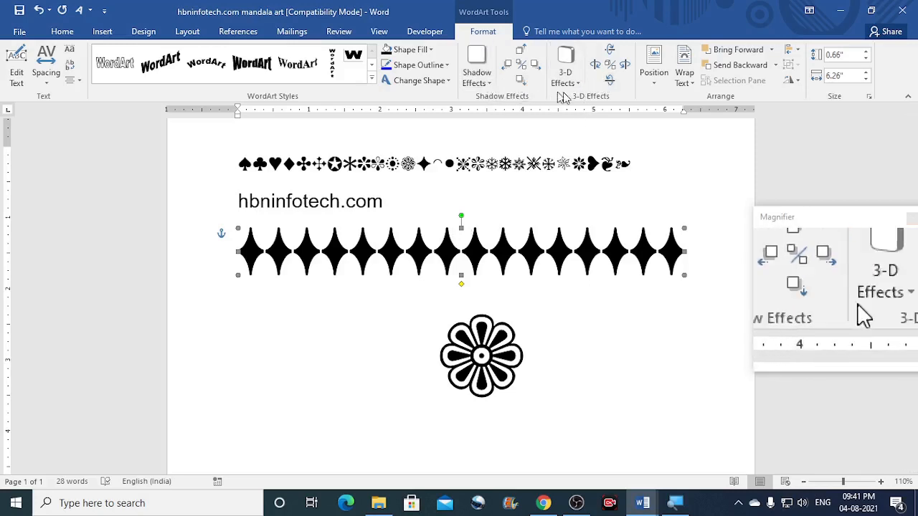
Change the star WordArt to the circle follow-path shape and resize it to about 1.78" high and 1.92" wide
{"action": "left_click", "coordinate": [451, 83]}
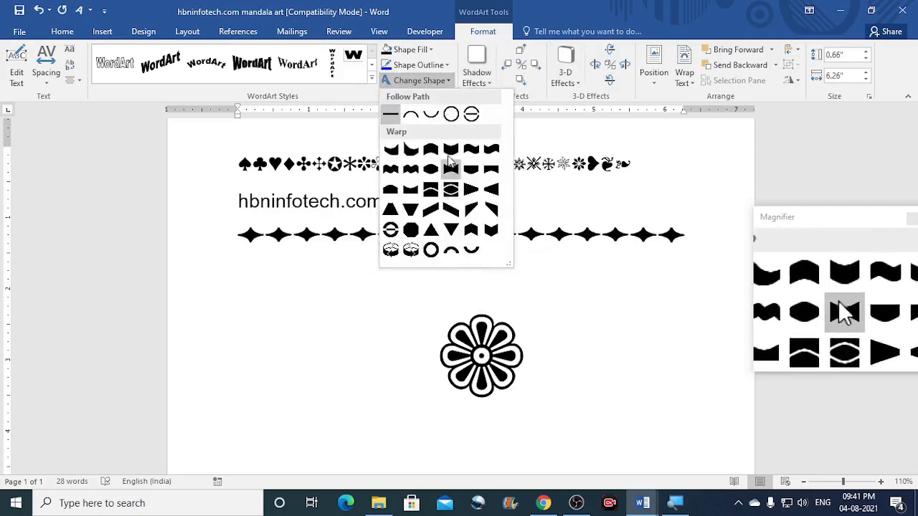
{"action": "left_click", "coordinate": [451, 115]}
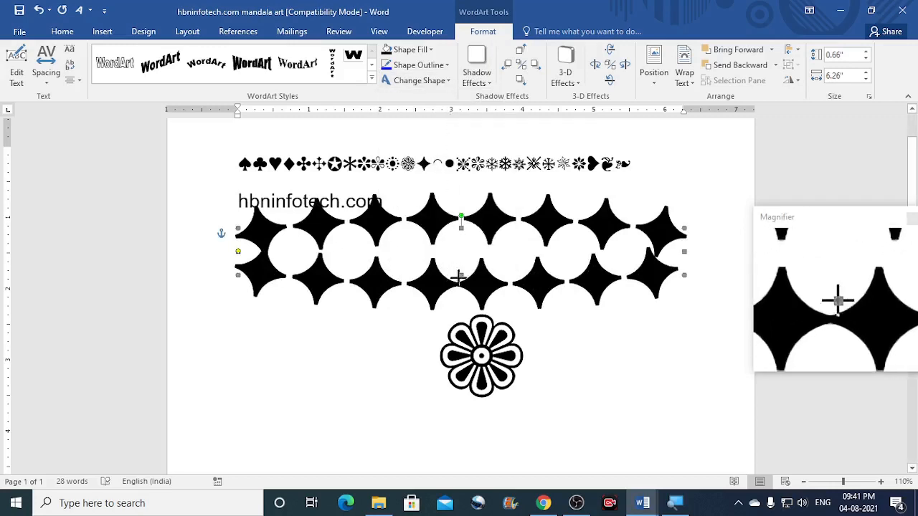
{"action": "left_click_drag", "start_coordinate": [458, 277], "coordinate": [423, 355]}
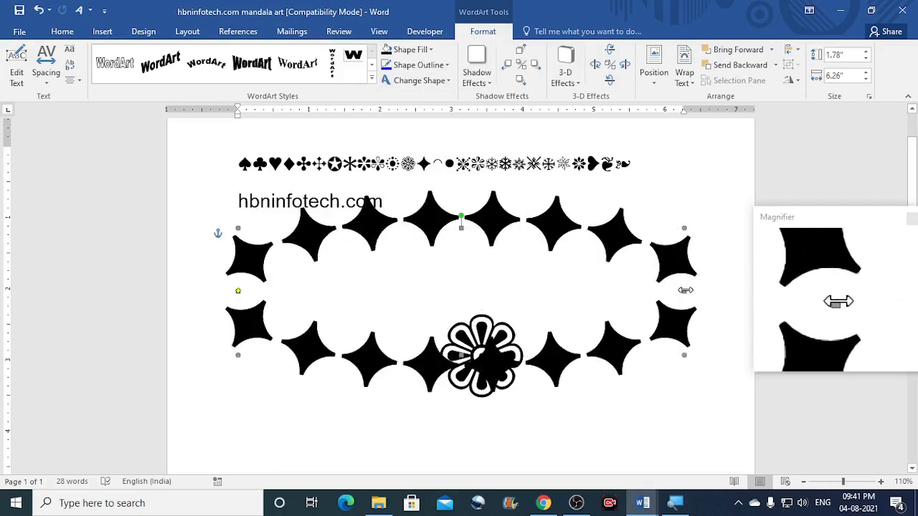
{"action": "left_click_drag", "start_coordinate": [452, 273], "coordinate": [375, 270]}
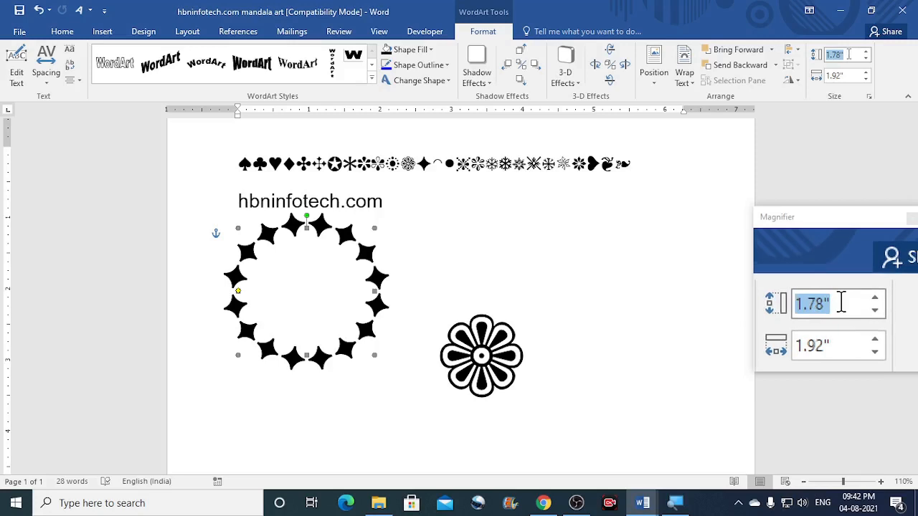
Set the star ring's height and width to 1.23" and center it around the flower
{"action": "type", "text": "1"}
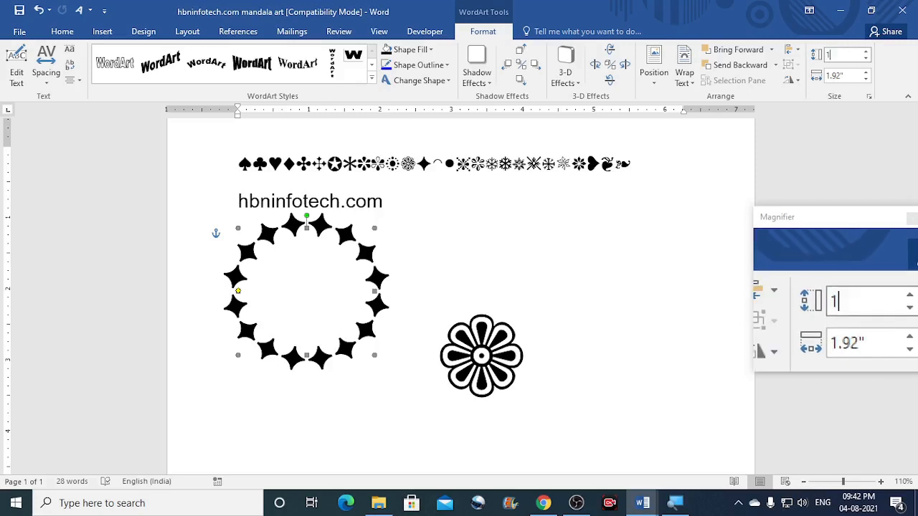
{"action": "type", "text": "."}
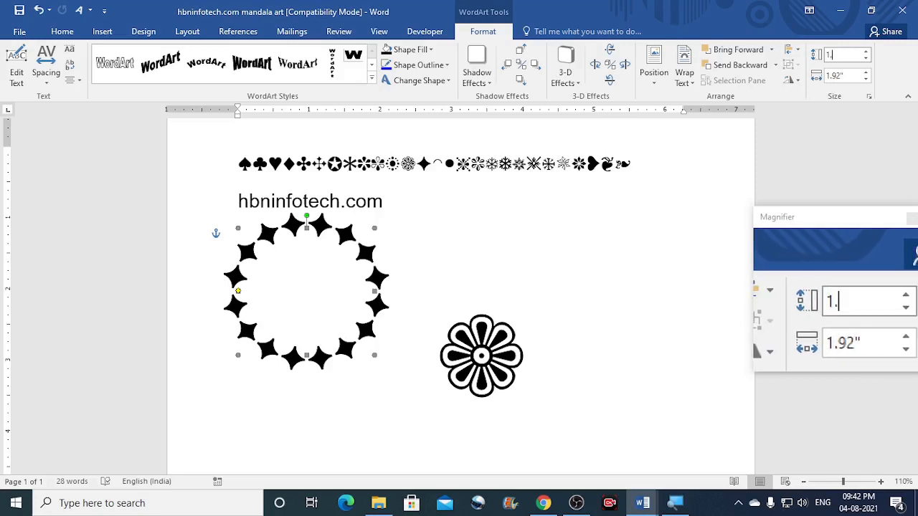
{"action": "type", "text": "23"}
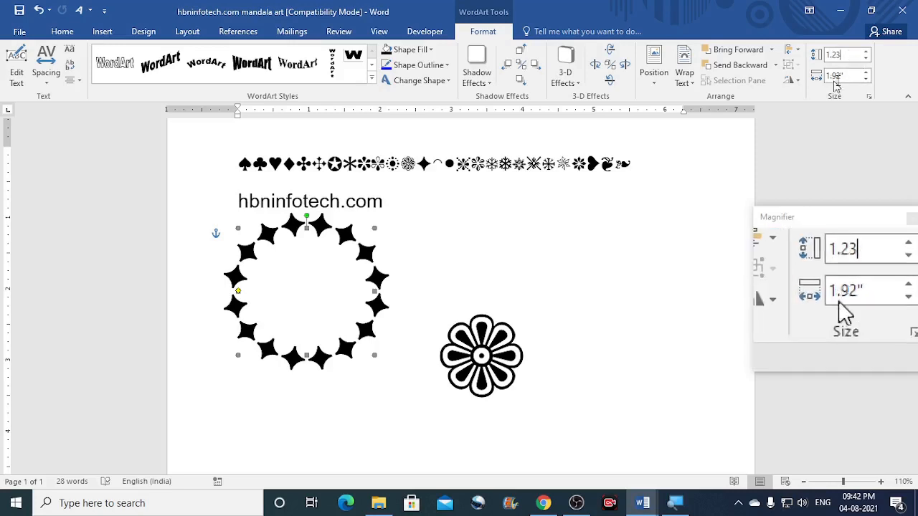
{"action": "left_click", "coordinate": [844, 76]}
{"action": "type", "text": "1.23"}
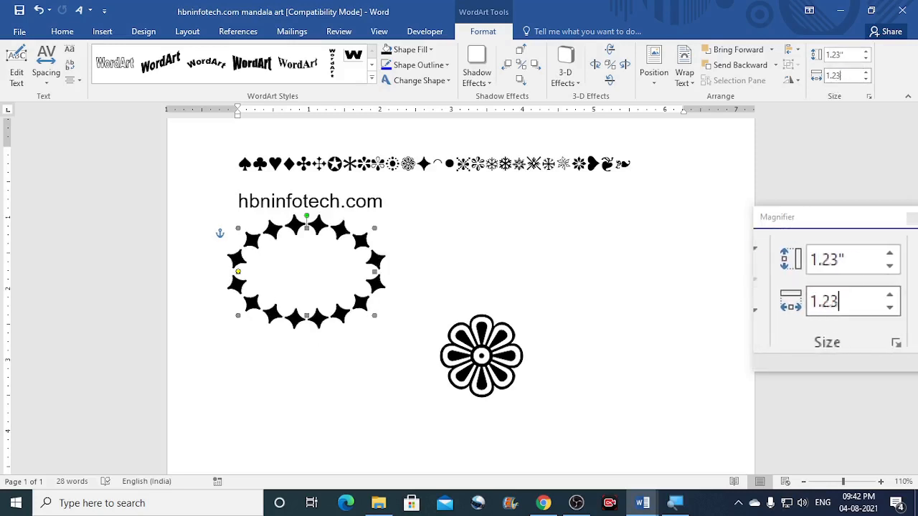
{"action": "key", "text": "Return"}
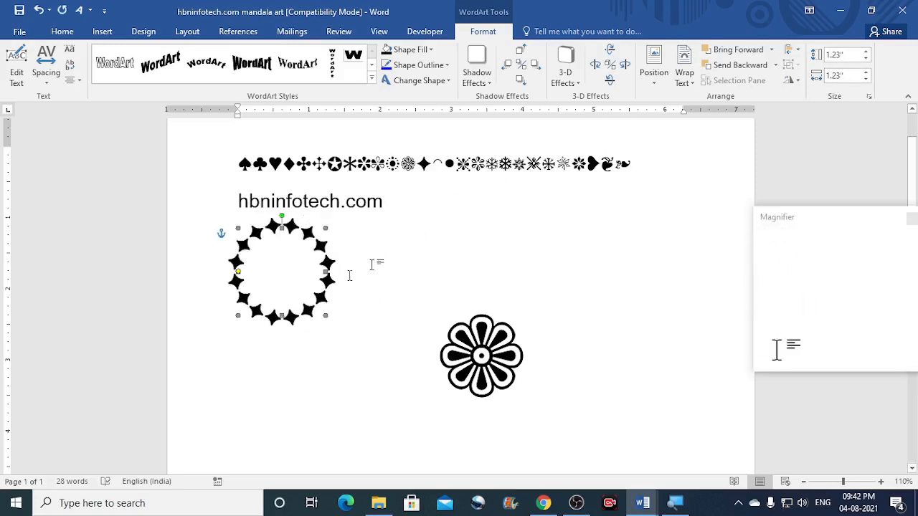
{"action": "left_click_drag", "start_coordinate": [320, 297], "coordinate": [522, 384]}
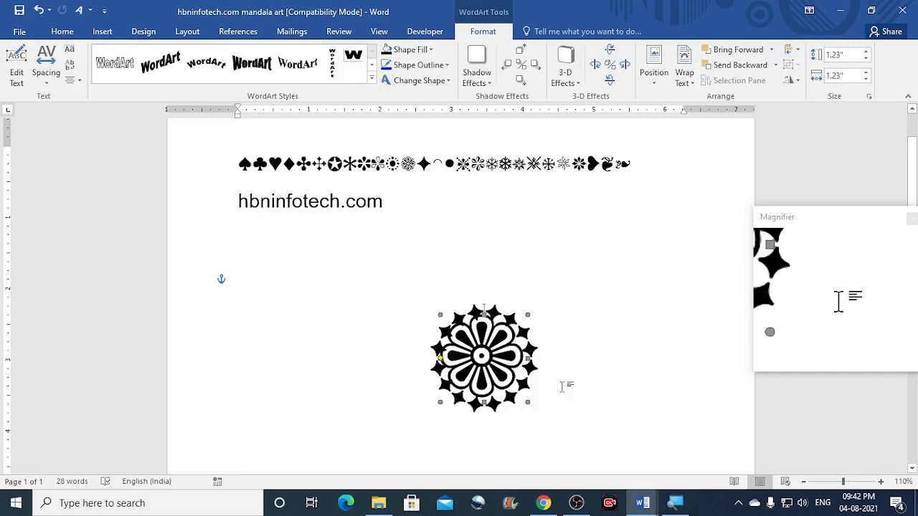
{"action": "key", "text": "ctrl+z"}
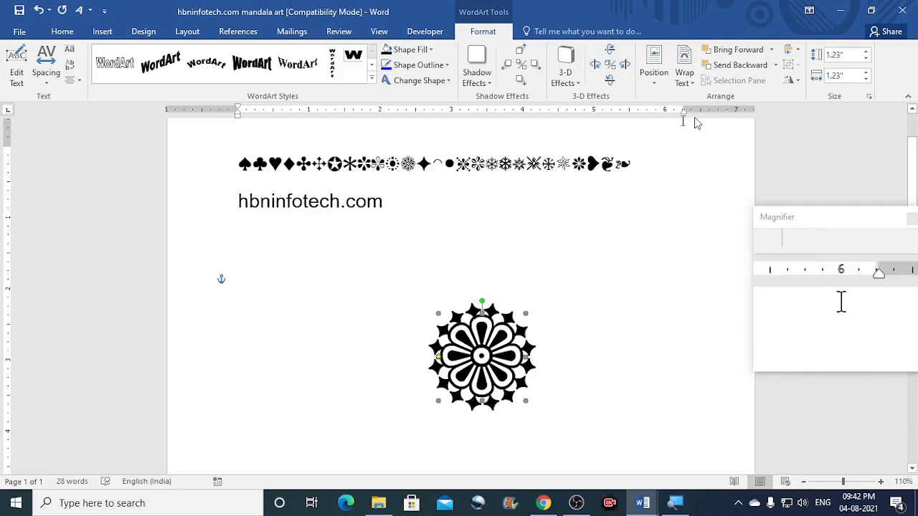
Rotate the star ring by 11° and deselect it
{"action": "left_click", "coordinate": [790, 80]}
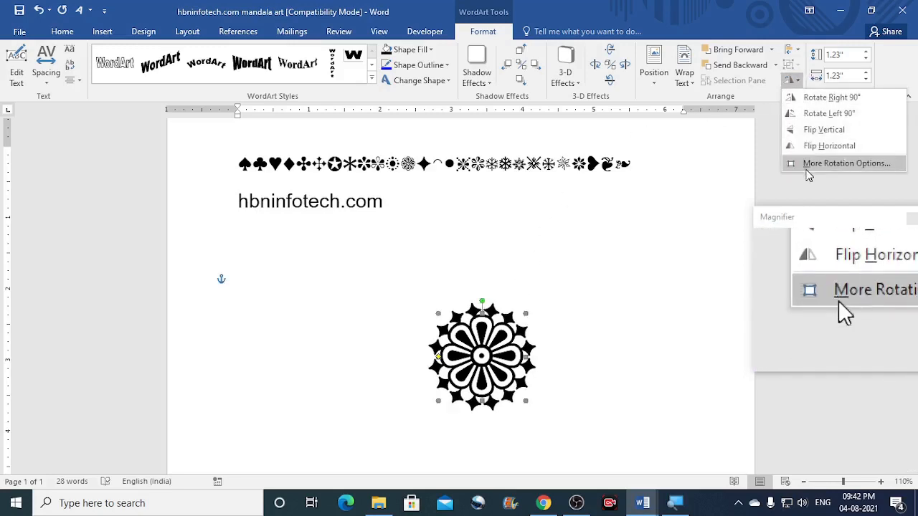
{"action": "left_click", "coordinate": [861, 165]}
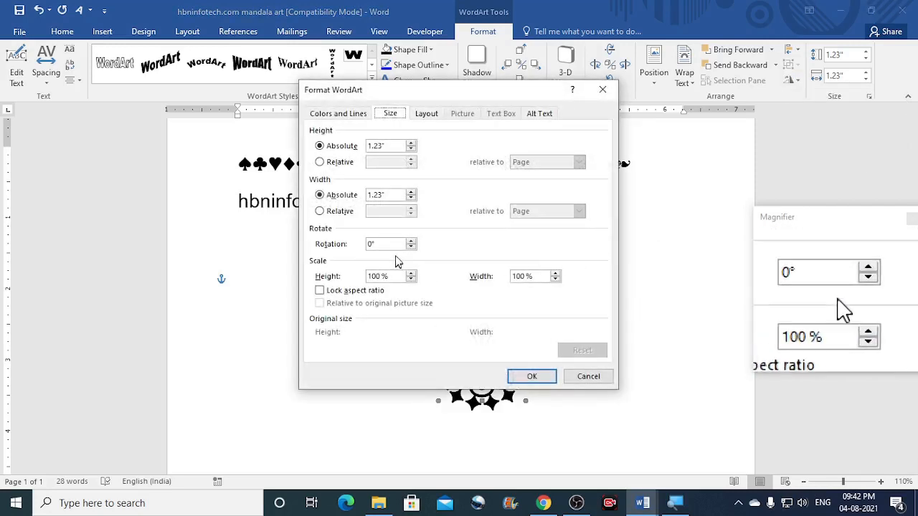
{"action": "left_click_drag", "start_coordinate": [380, 244], "coordinate": [364, 243]}
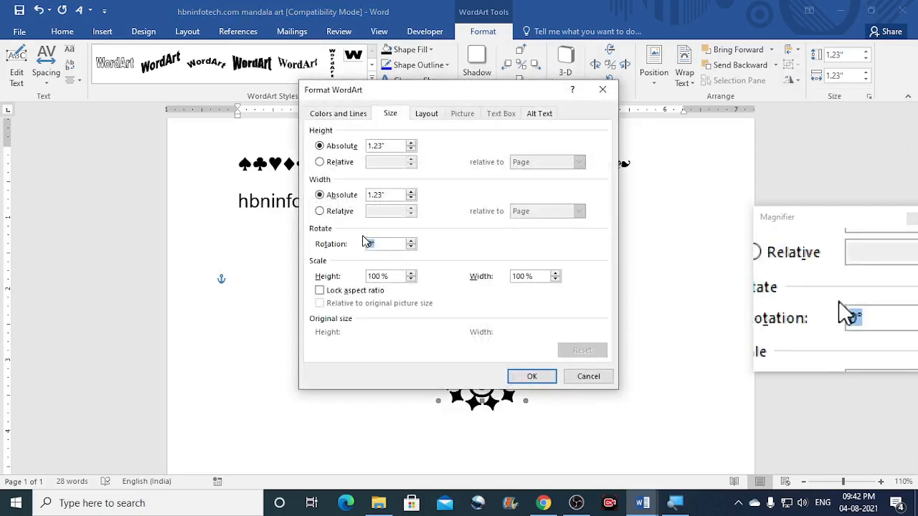
{"action": "type", "text": "11"}
{"action": "left_click", "coordinate": [543, 376]}
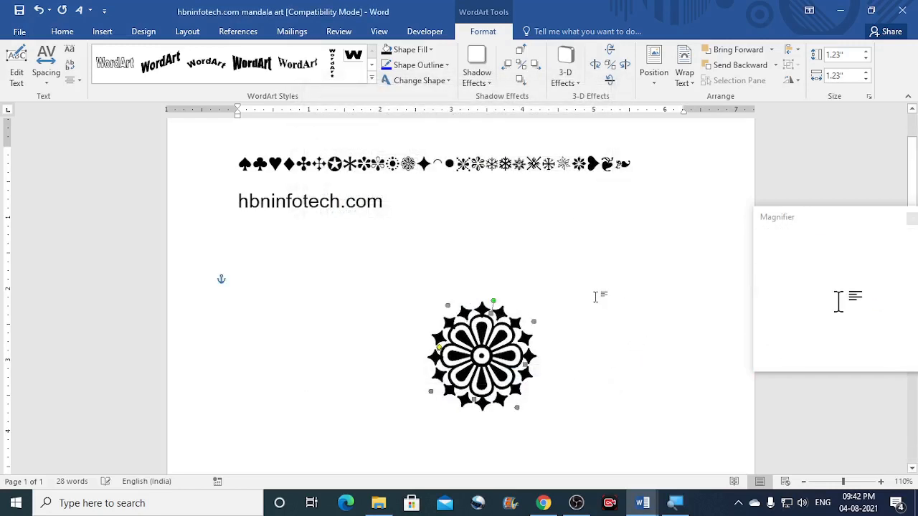
{"action": "left_click", "coordinate": [465, 265]}
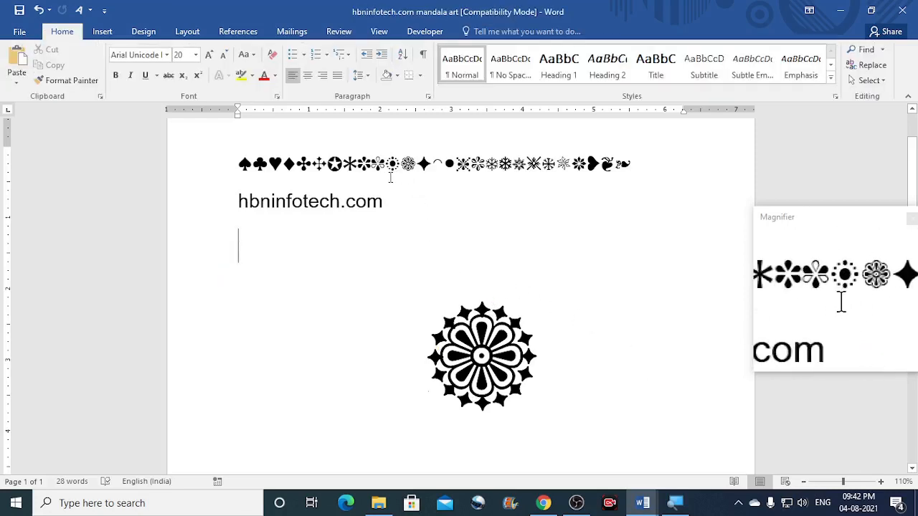
Copy the arc, the fourteenth symbol in the row, and select the star ring around the flower
{"action": "double_click", "coordinate": [436, 163]}
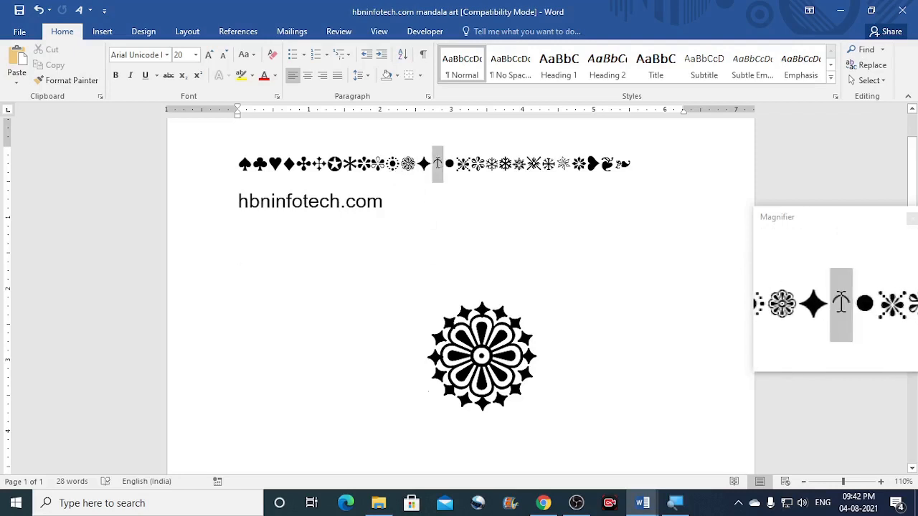
{"action": "right_click", "coordinate": [439, 166]}
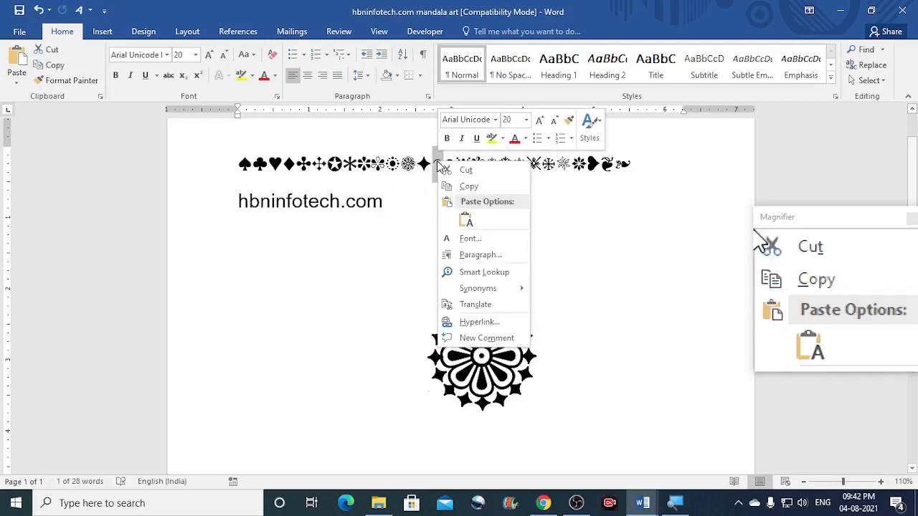
{"action": "left_click", "coordinate": [466, 184]}
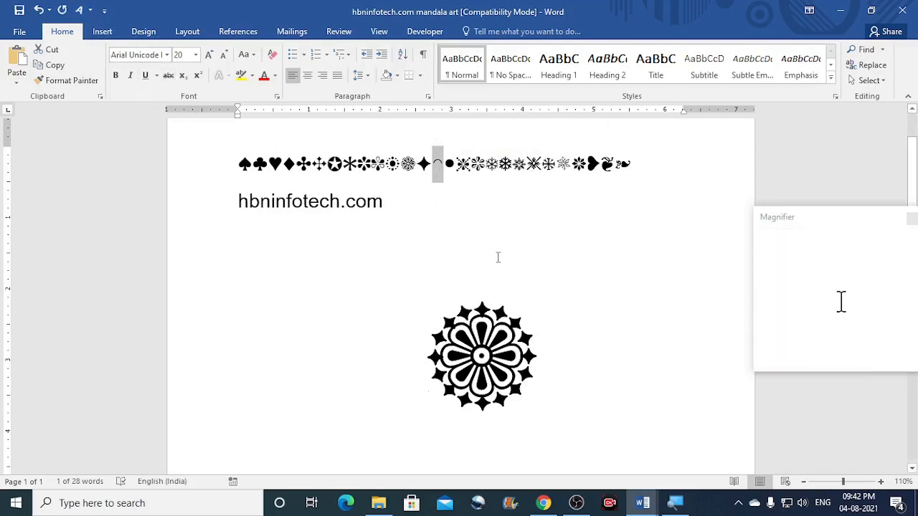
{"action": "left_click", "coordinate": [485, 309]}
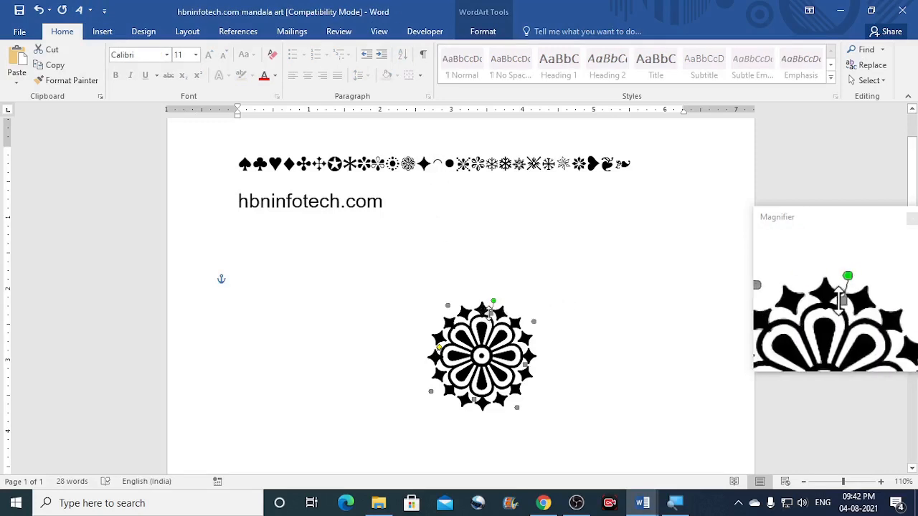
Duplicate the star ring around the flower and move the copy into the empty space beside the mandala, up and to its left
{"action": "right_click", "coordinate": [485, 309]}
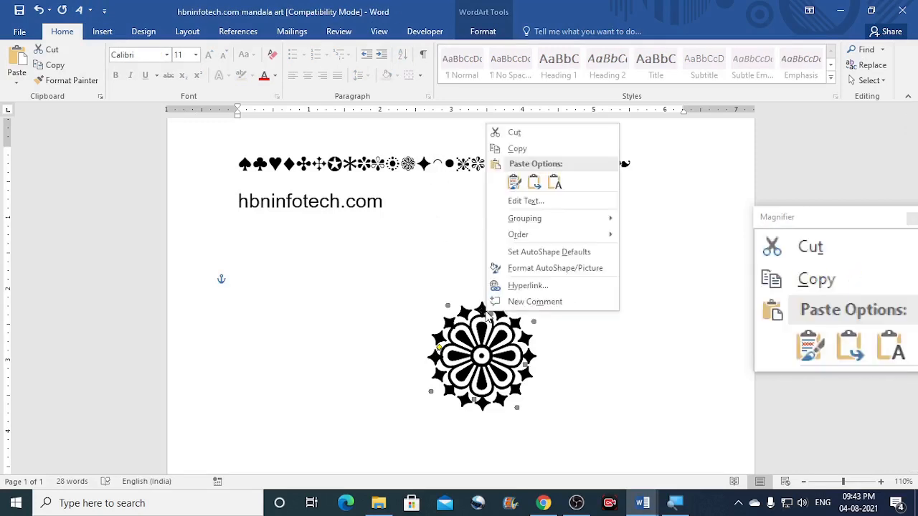
{"action": "left_click", "coordinate": [482, 311]}
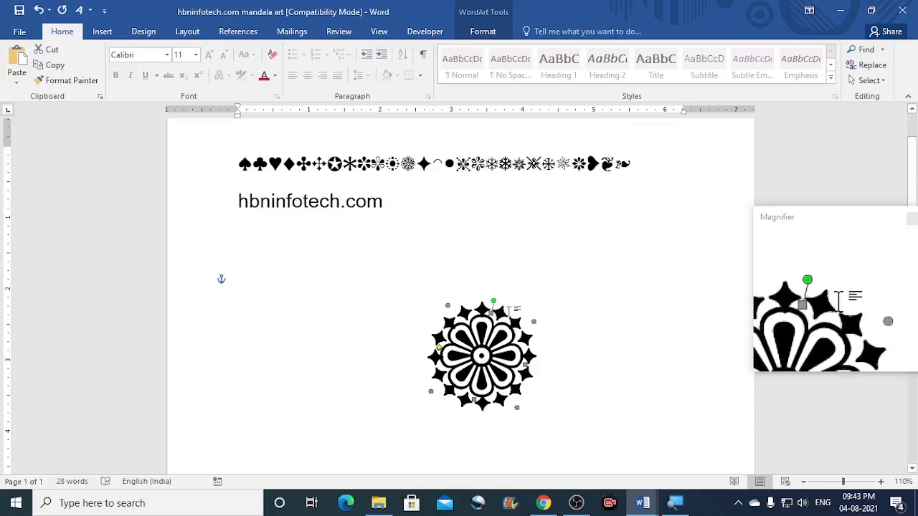
{"action": "key", "text": "ctrl+d"}
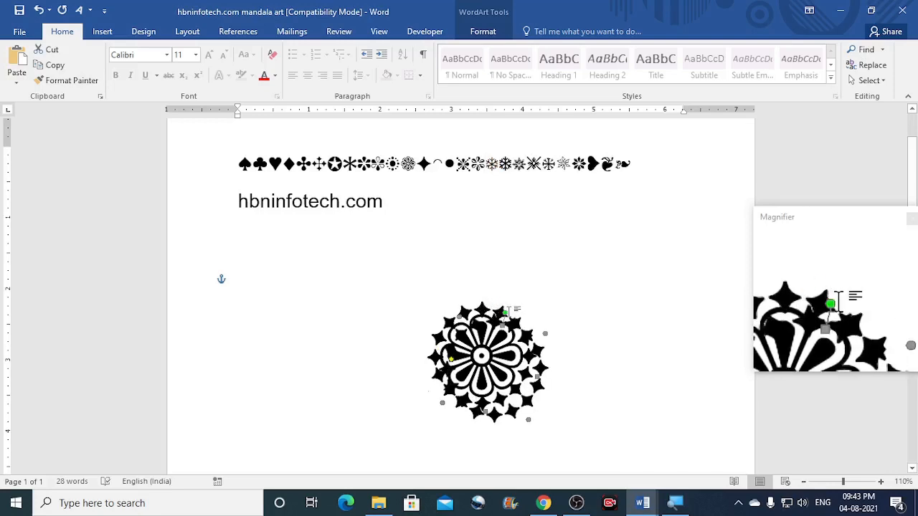
{"action": "left_click_drag", "start_coordinate": [511, 322], "coordinate": [516, 248]}
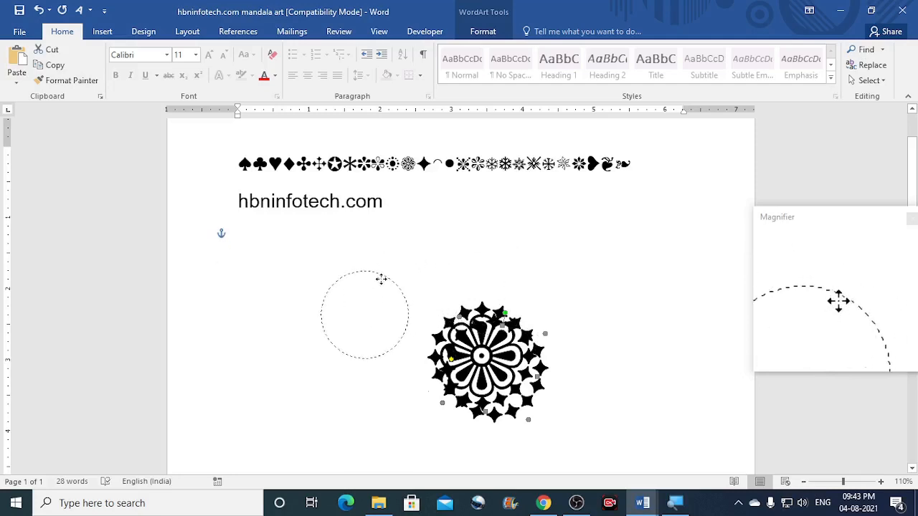
{"action": "left_click_drag", "start_coordinate": [382, 279], "coordinate": [387, 280]}
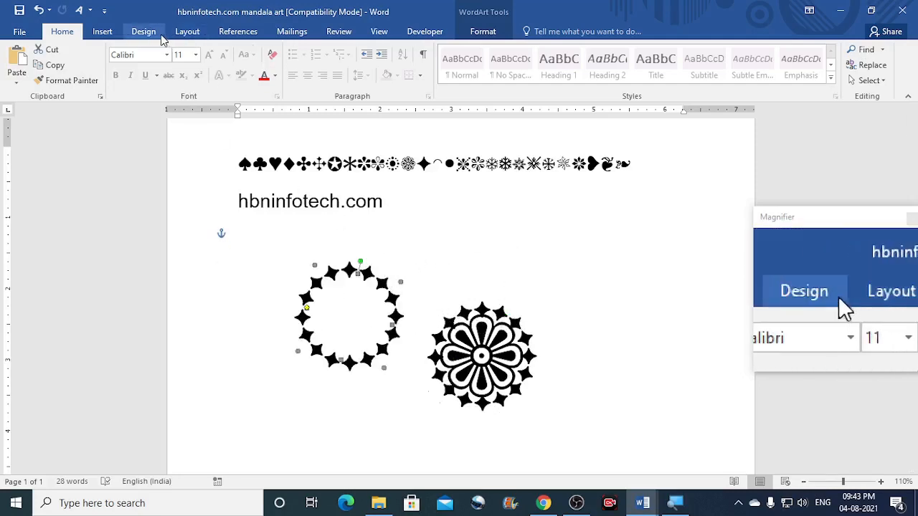
Replace the duplicated ring's star text with the copied arc symbol and repeat it to make a row of eight arcs
{"action": "left_click", "coordinate": [482, 33]}
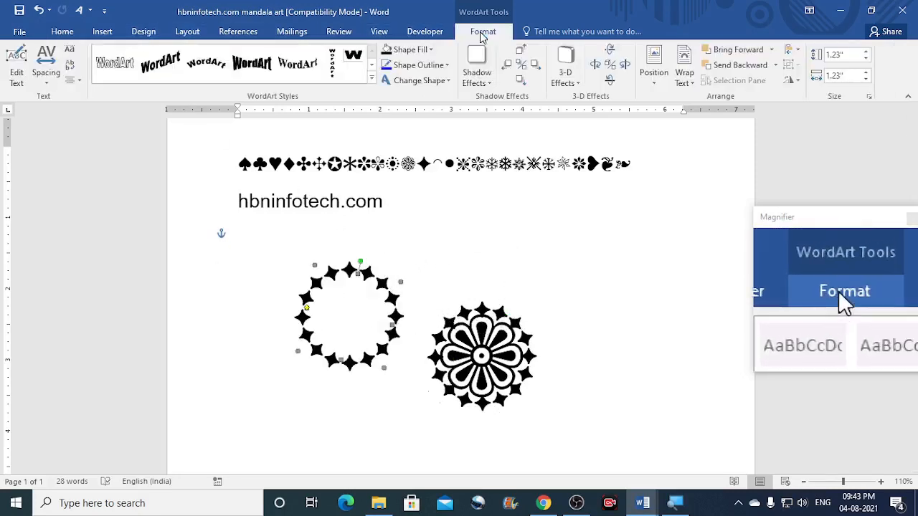
{"action": "left_click", "coordinate": [25, 78]}
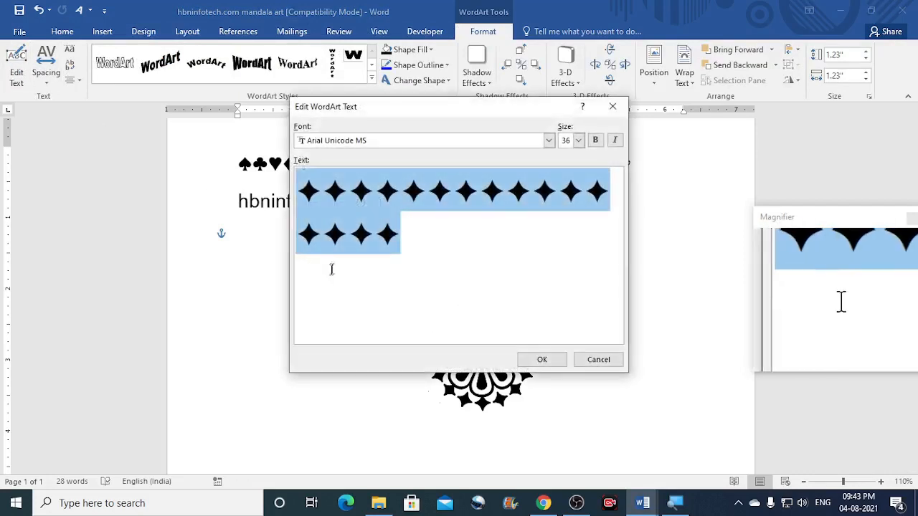
{"action": "right_click", "coordinate": [392, 228]}
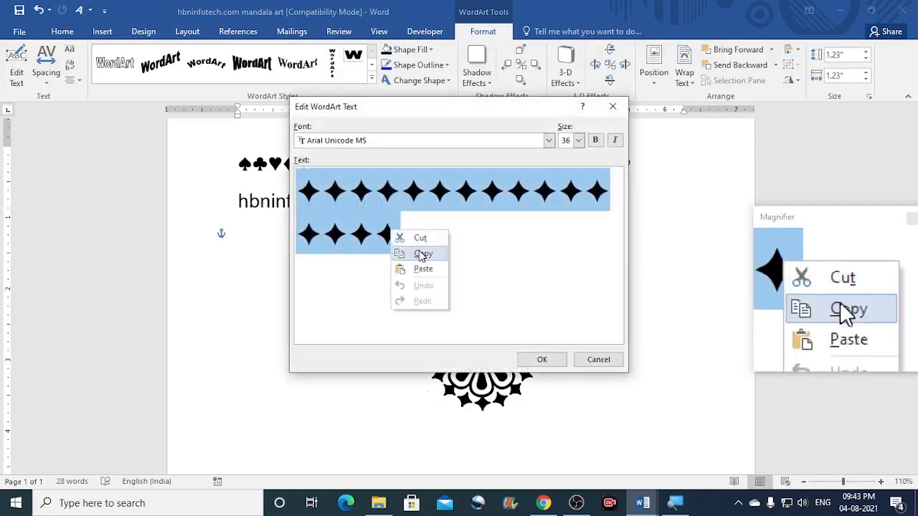
{"action": "left_click", "coordinate": [419, 267]}
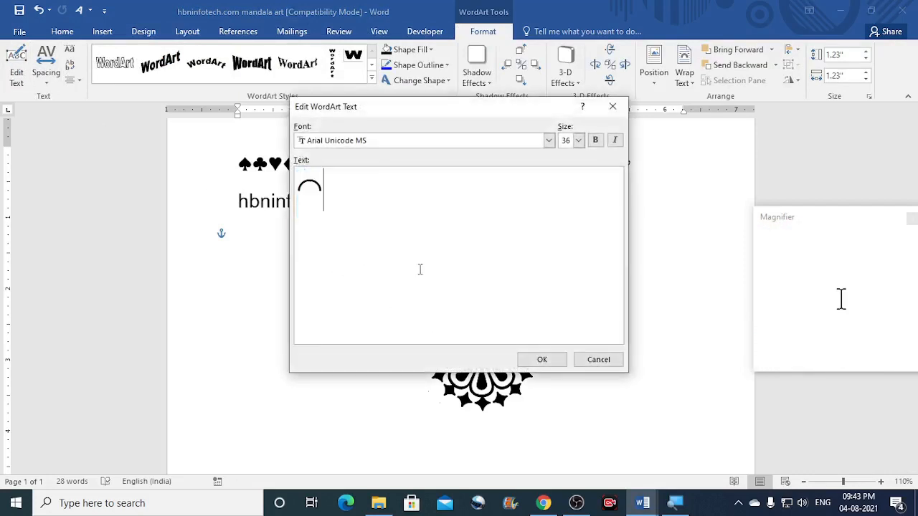
{"action": "double_click", "coordinate": [303, 188]}
{"action": "right_click", "coordinate": [309, 188]}
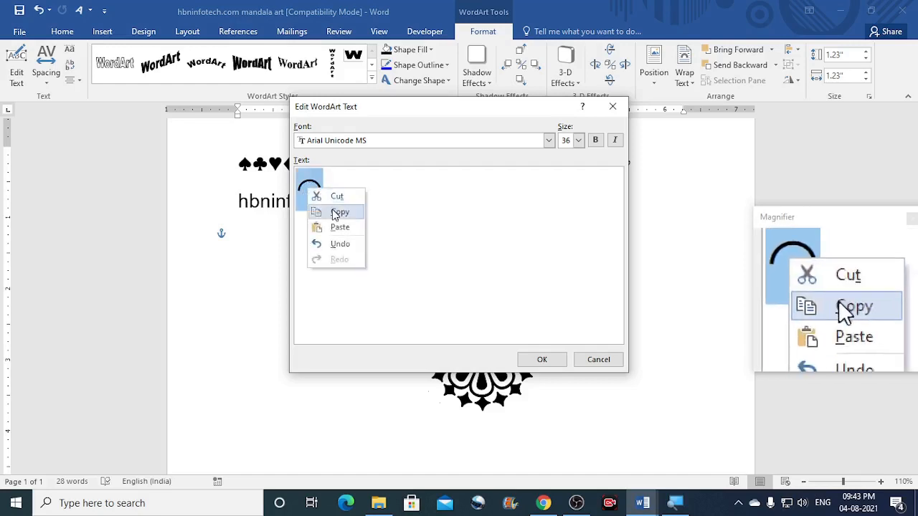
{"action": "left_click", "coordinate": [337, 212]}
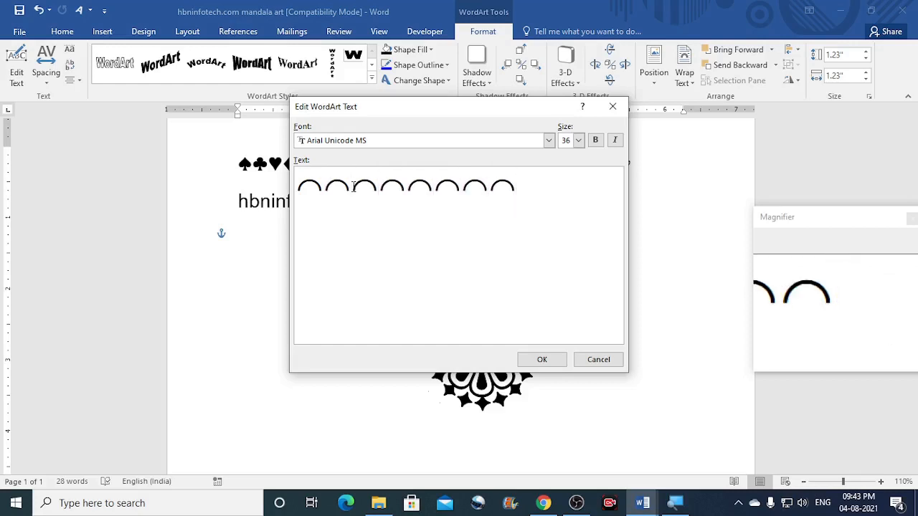
Copy the eight arcs in the WordArt text and paste them at the end to make sixteen arcs
{"action": "left_click_drag", "start_coordinate": [529, 185], "coordinate": [301, 198]}
{"action": "right_click", "coordinate": [301, 198]}
{"action": "left_click", "coordinate": [329, 218]}
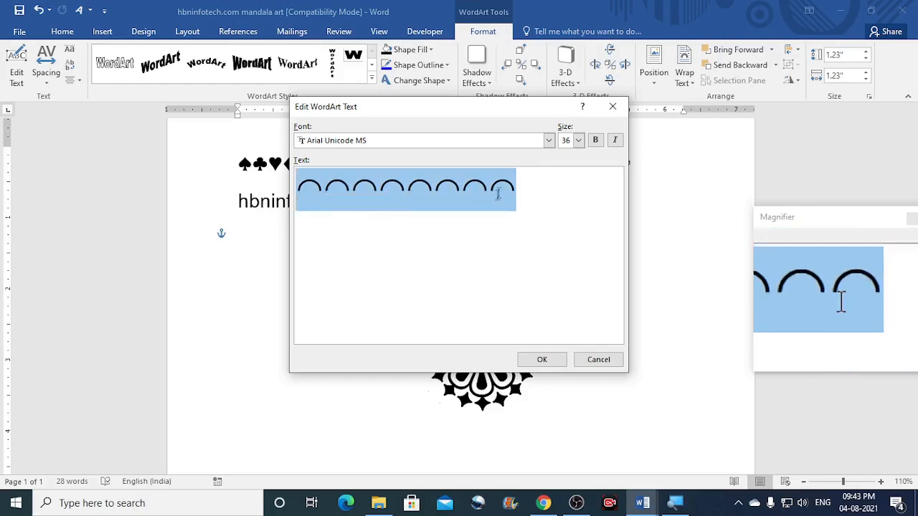
{"action": "left_click", "coordinate": [527, 185]}
{"action": "right_click", "coordinate": [527, 185]}
{"action": "left_click", "coordinate": [553, 225]}
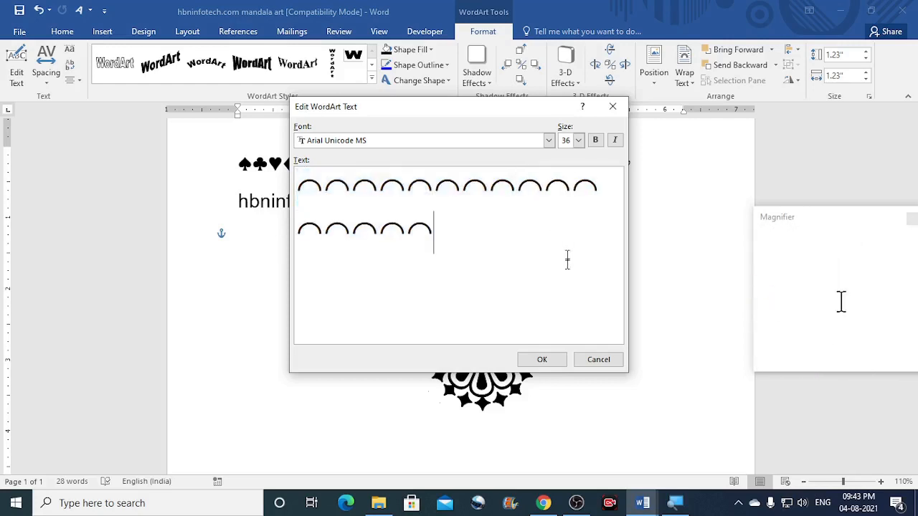
Apply the arc-symbol text to the WordArt ring and set the ring's height and width to 1.3"
{"action": "left_click", "coordinate": [541, 360]}
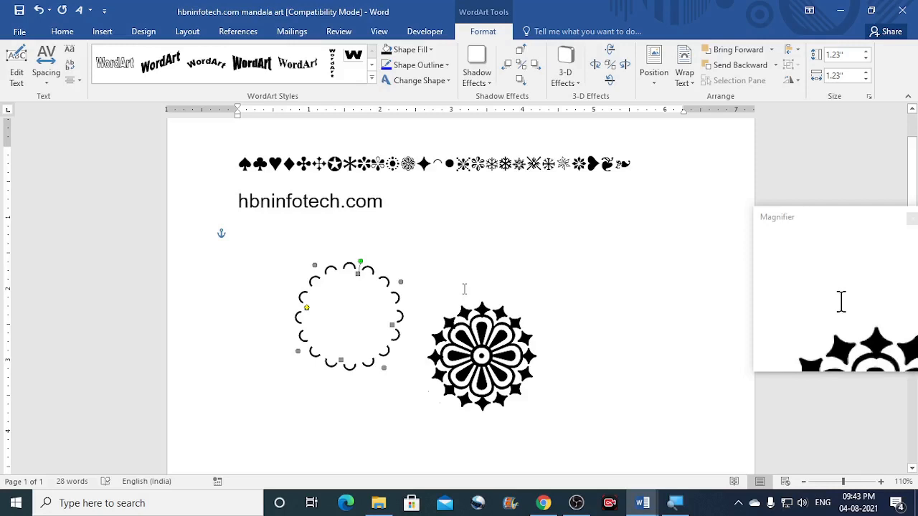
{"action": "left_click", "coordinate": [846, 55]}
{"action": "type", "text": "1.3"}
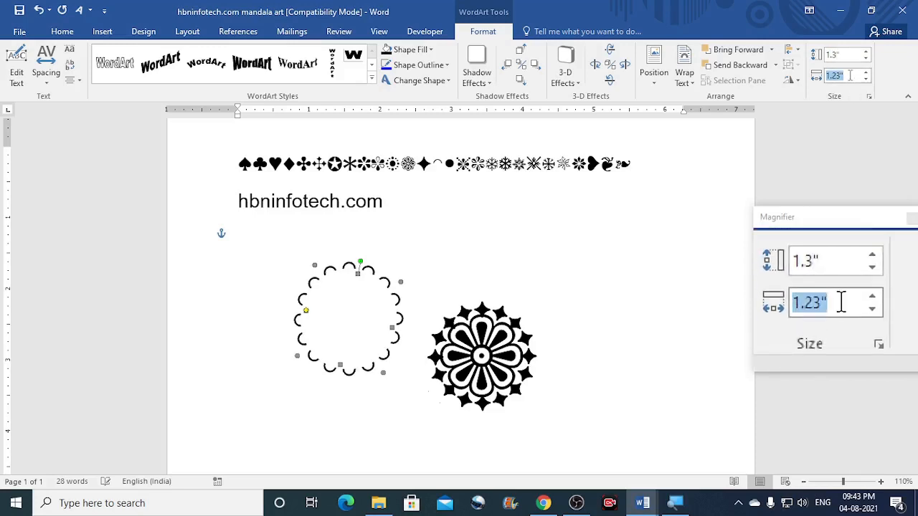
{"action": "type", "text": "1"}
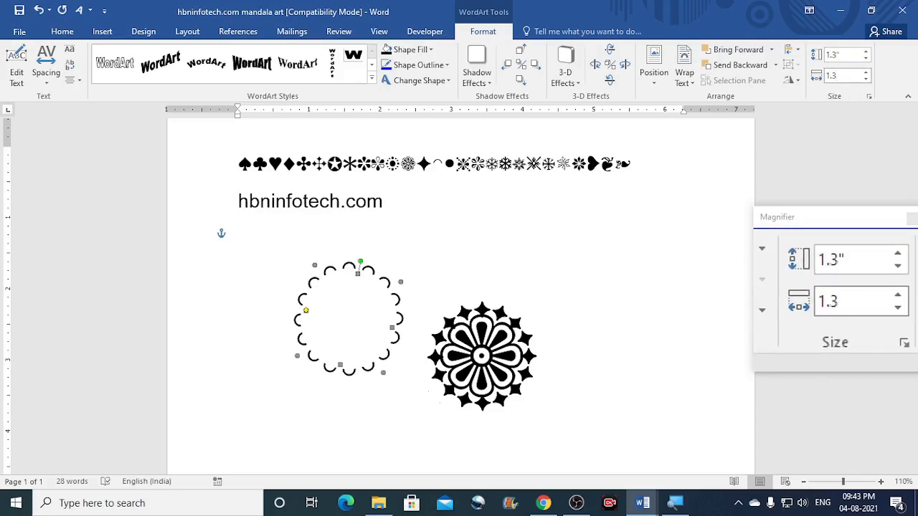
{"action": "key", "text": "Return"}
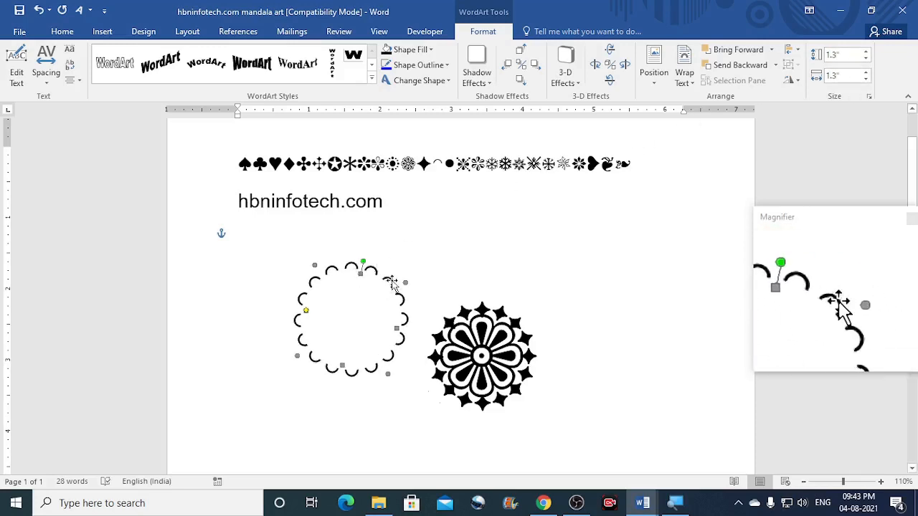
Move the arc ring onto the mandala and nudge it until it is centred around the outer stars
{"action": "left_click_drag", "start_coordinate": [392, 283], "coordinate": [429, 285]}
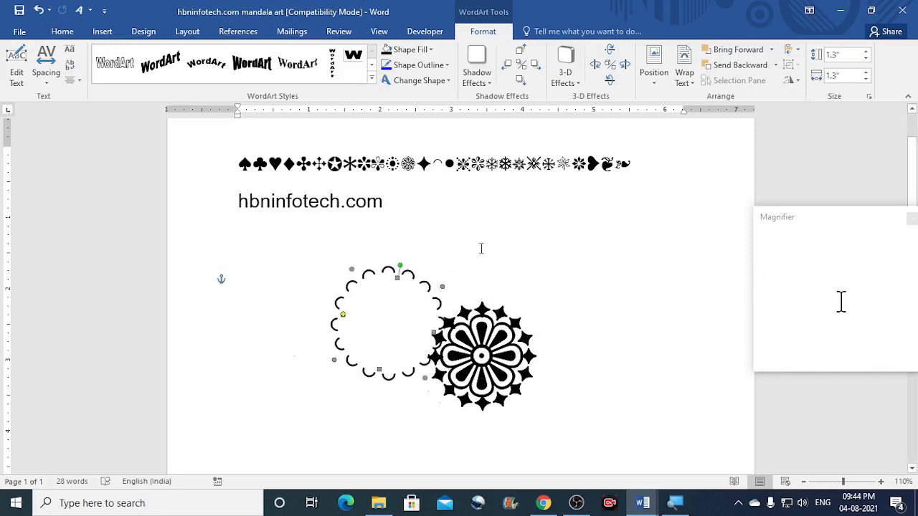
{"action": "left_click_drag", "start_coordinate": [430, 288], "coordinate": [524, 314]}
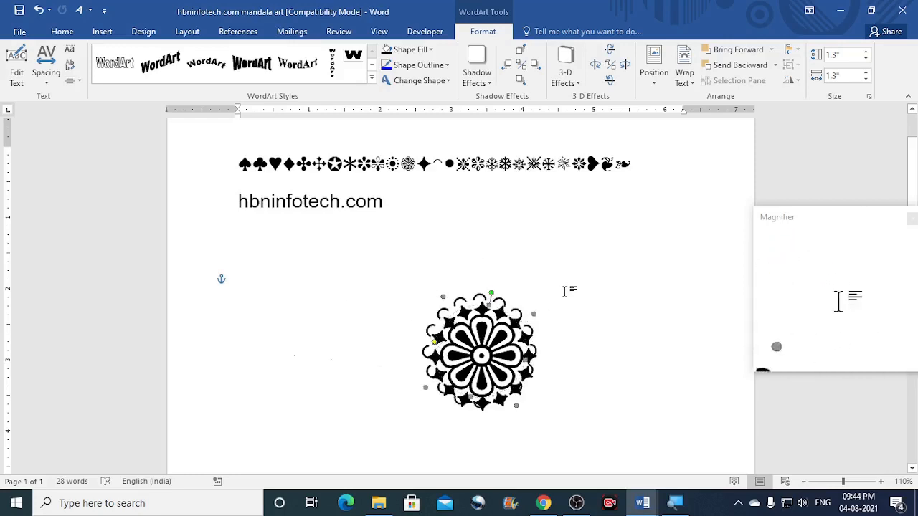
{"action": "key", "text": "Down"}
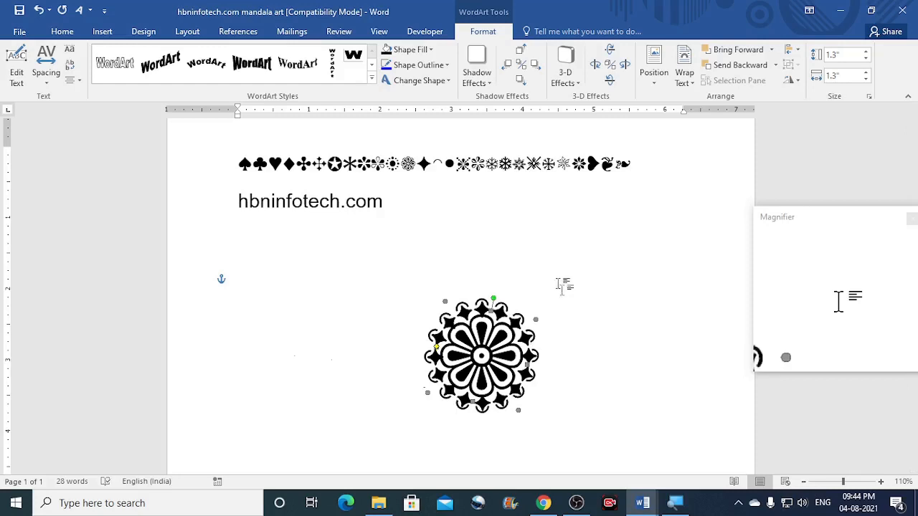
{"action": "left_click", "coordinate": [461, 258]}
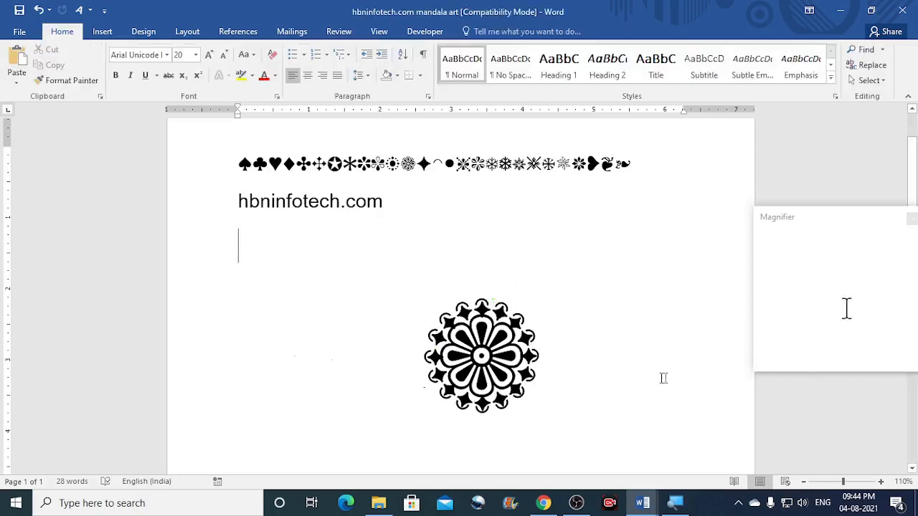
Set the arc ring's rotation to 0° in its rotation options
{"action": "left_click", "coordinate": [500, 307]}
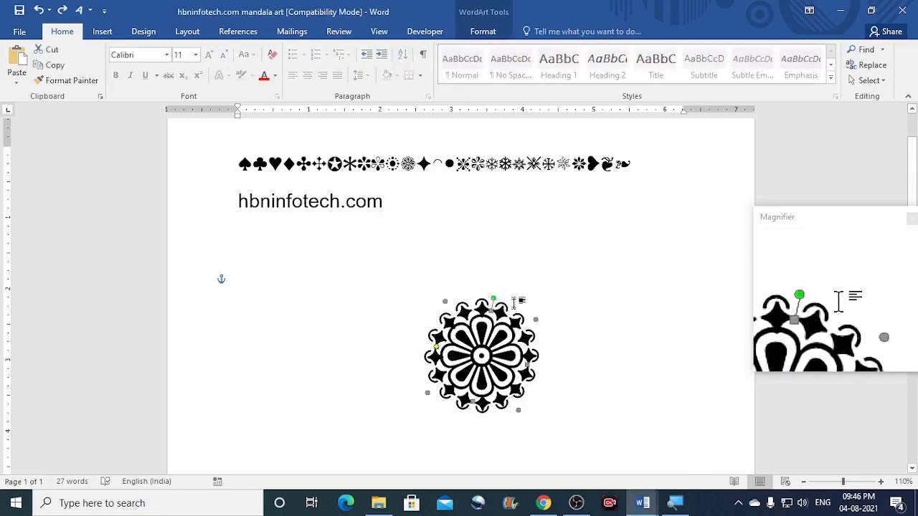
{"action": "left_click", "coordinate": [482, 32]}
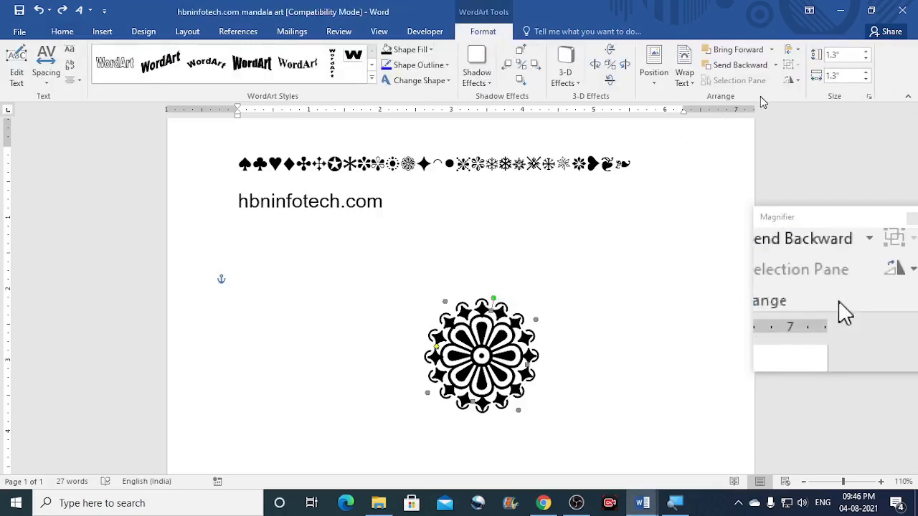
{"action": "left_click", "coordinate": [791, 80]}
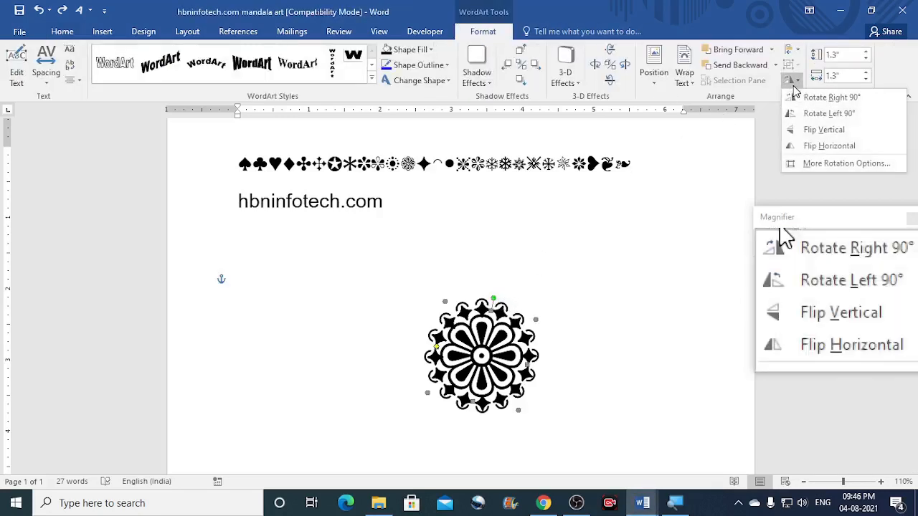
{"action": "left_click", "coordinate": [826, 162]}
{"action": "left_click_drag", "start_coordinate": [391, 244], "coordinate": [317, 242]}
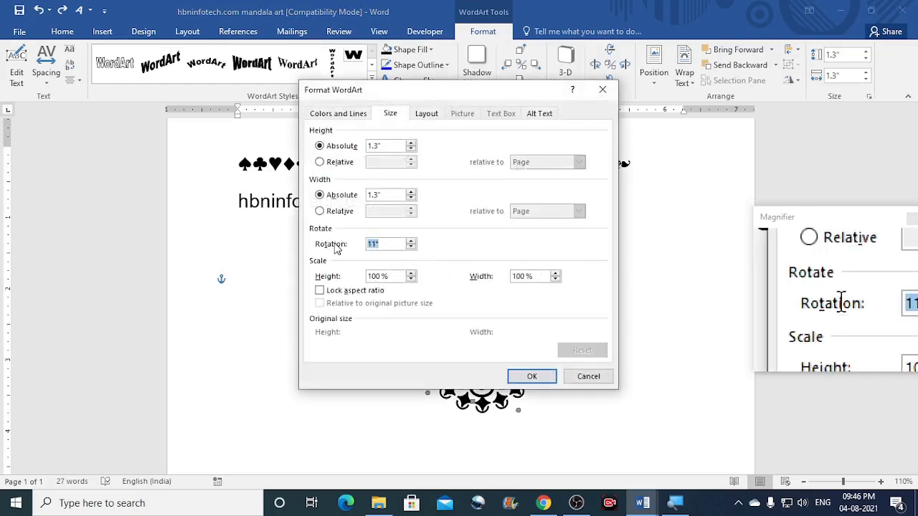
{"action": "type", "text": "0"}
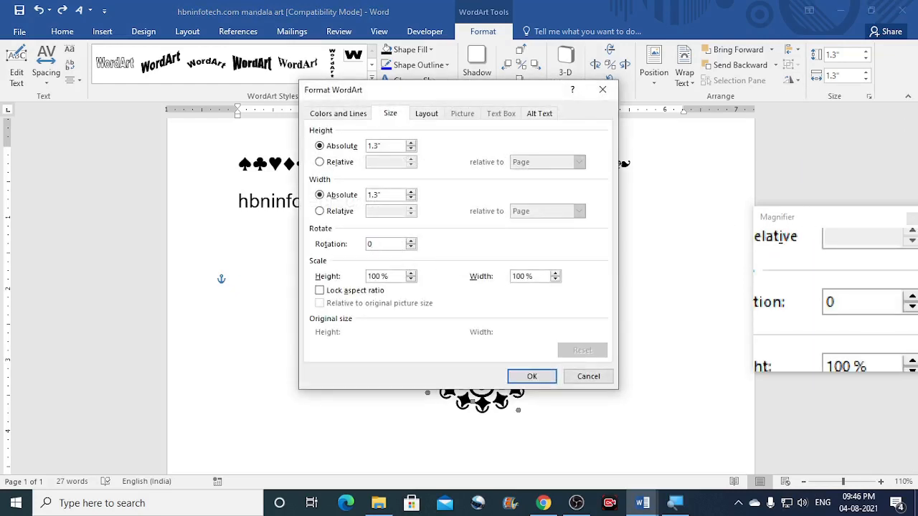
{"action": "left_click", "coordinate": [531, 377]}
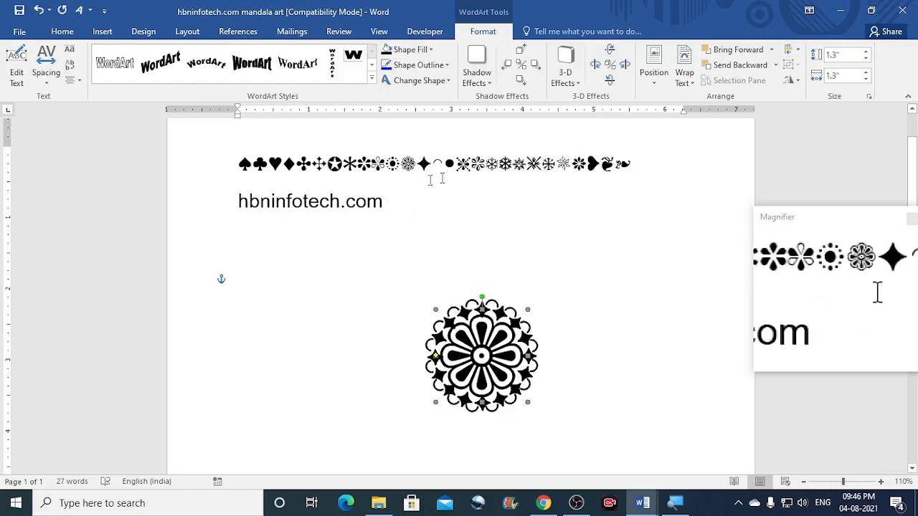
Copy the dotted flower symbol that follows the black circle in the symbol line
{"action": "left_click_drag", "start_coordinate": [472, 166], "coordinate": [457, 167]}
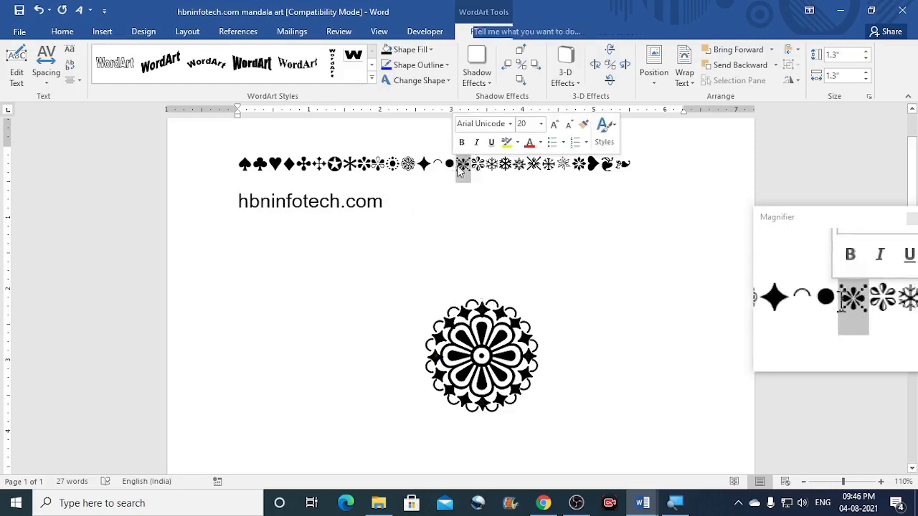
{"action": "right_click", "coordinate": [461, 170]}
{"action": "left_click", "coordinate": [488, 190]}
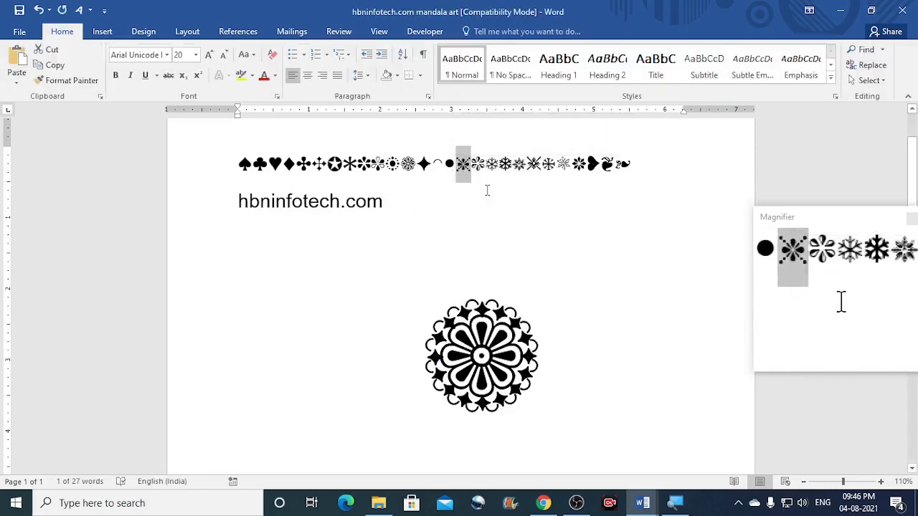
Duplicate the arc ring and place the copy in the empty area to the left of the mandala
{"action": "left_click", "coordinate": [457, 312]}
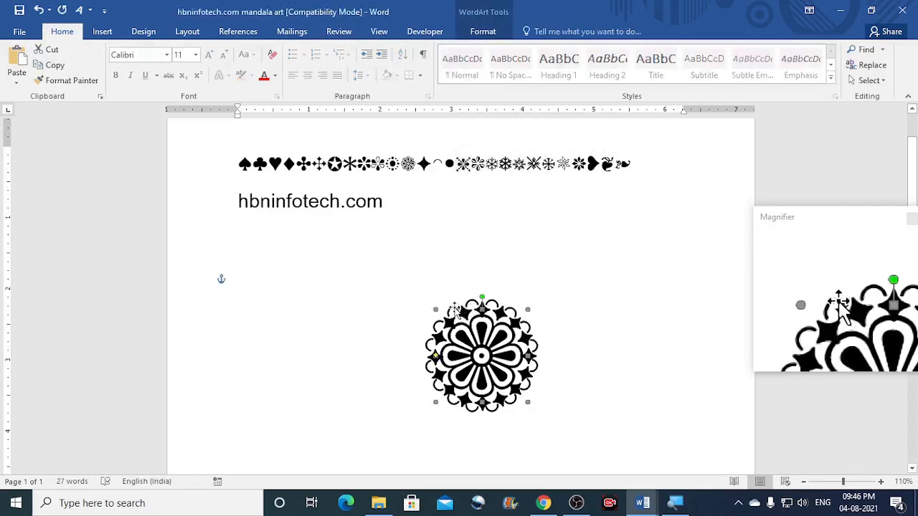
{"action": "right_click", "coordinate": [457, 310]}
{"action": "left_click", "coordinate": [457, 312]}
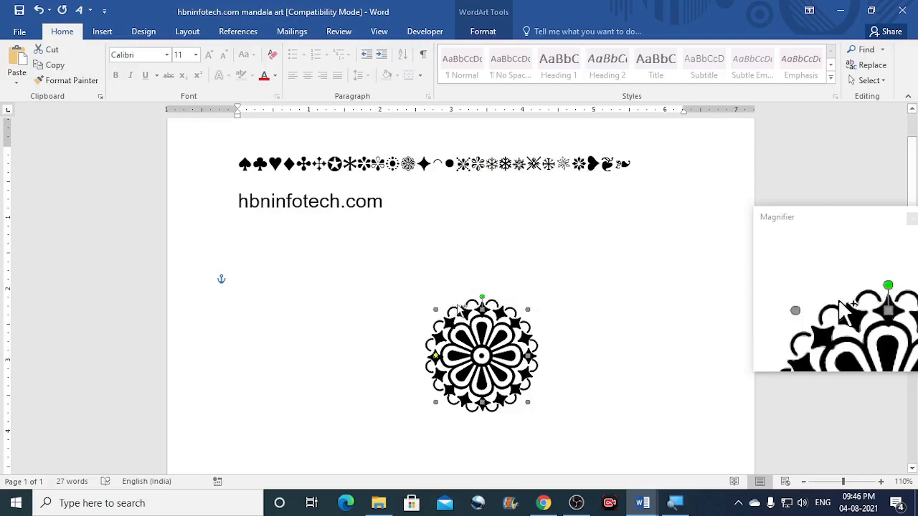
{"action": "key", "text": "ctrl+v"}
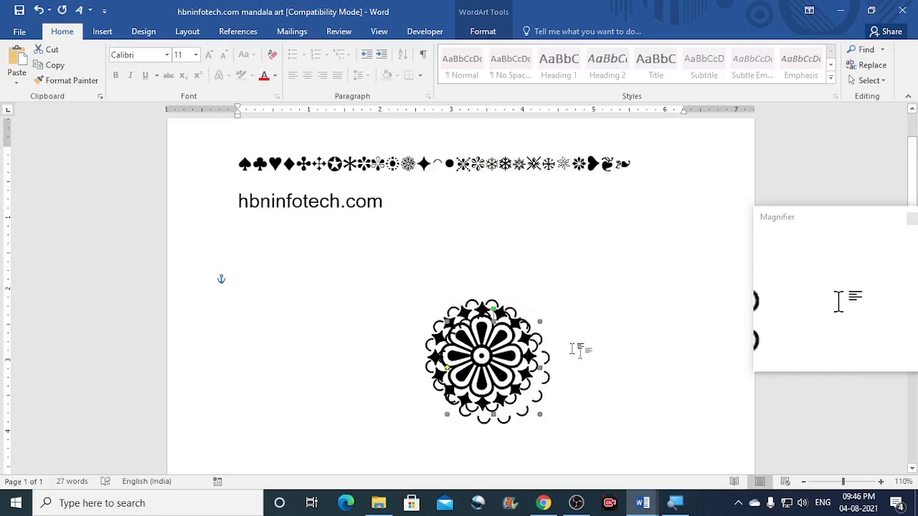
{"action": "left_click_drag", "start_coordinate": [545, 355], "coordinate": [408, 314]}
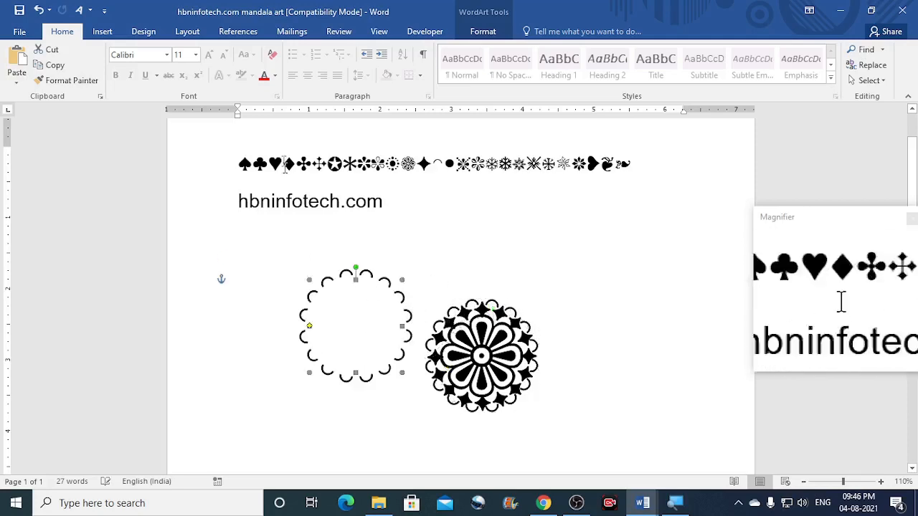
Replace the duplicate ring's arc text with the copied flower symbol, repeated eight times
{"action": "left_click", "coordinate": [483, 31]}
{"action": "left_click", "coordinate": [16, 78]}
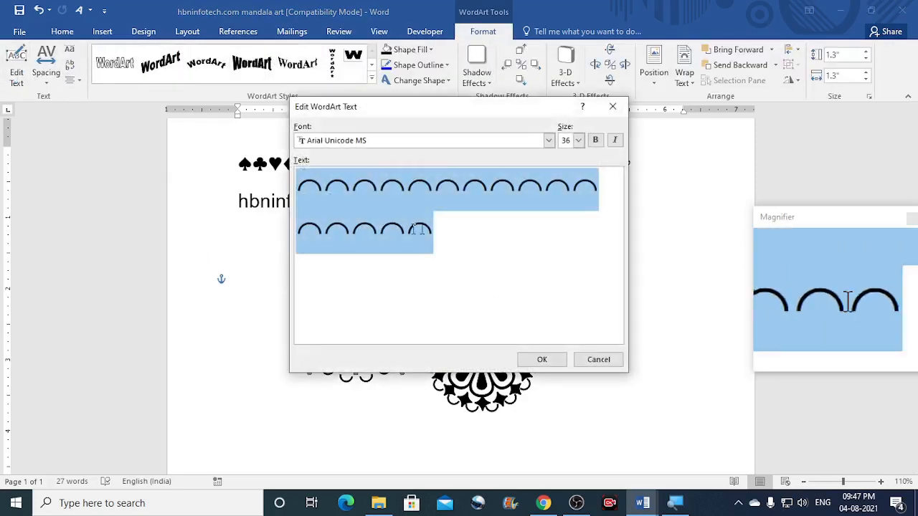
{"action": "right_click", "coordinate": [422, 210]}
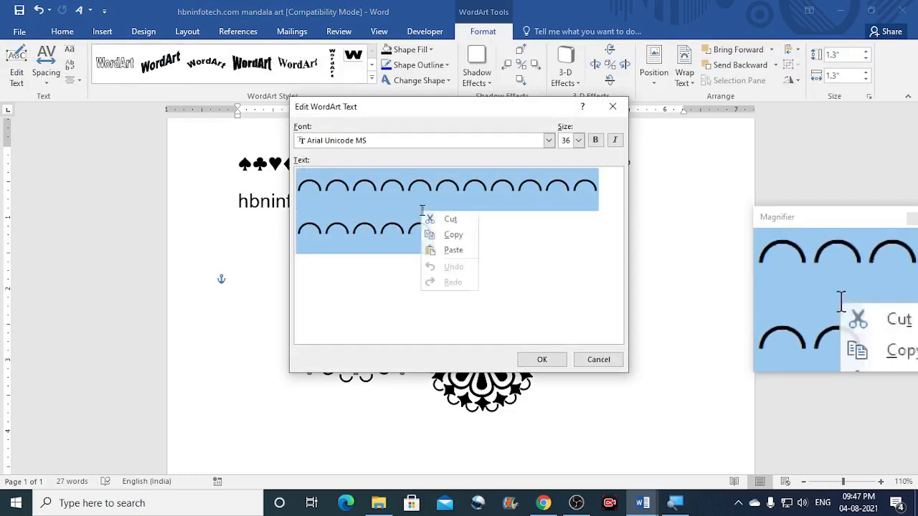
{"action": "left_click", "coordinate": [453, 250]}
{"action": "left_click_drag", "start_coordinate": [313, 194], "coordinate": [383, 239]}
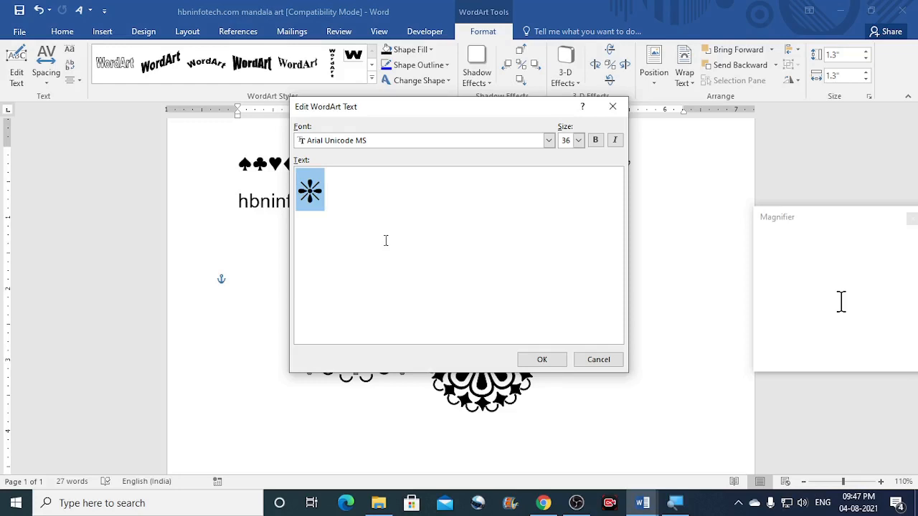
{"action": "key", "text": "Right"}
{"action": "key", "text": "ctrl+v"}
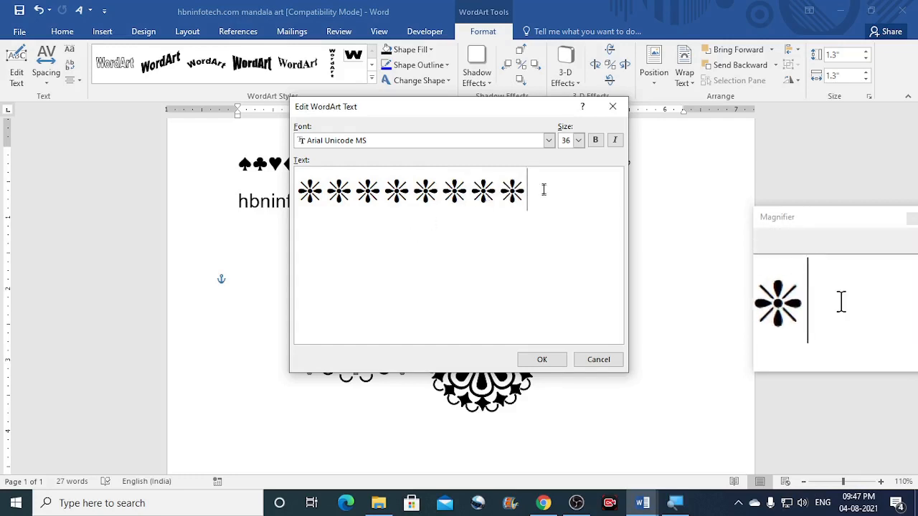
Double the row of eight flower symbols to 16 by copying it, and apply the text to the ring
{"action": "left_click_drag", "start_coordinate": [539, 190], "coordinate": [298, 188]}
{"action": "right_click", "coordinate": [339, 195]}
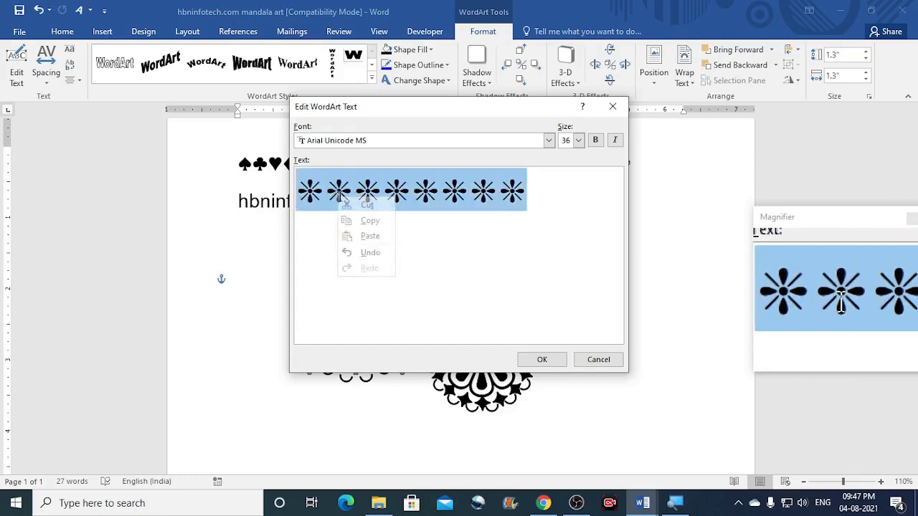
{"action": "left_click", "coordinate": [375, 221]}
{"action": "left_click", "coordinate": [538, 188]}
{"action": "right_click", "coordinate": [540, 188]}
{"action": "left_click", "coordinate": [559, 225]}
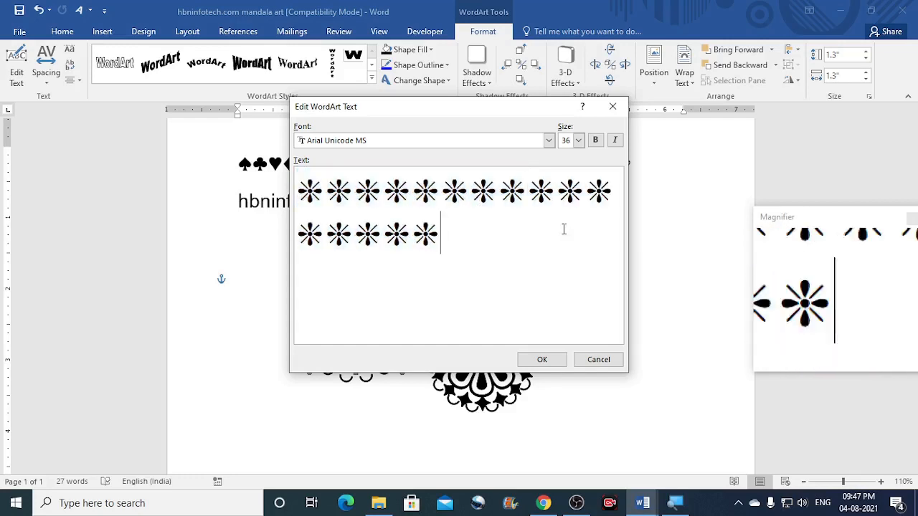
{"action": "left_click", "coordinate": [543, 362]}
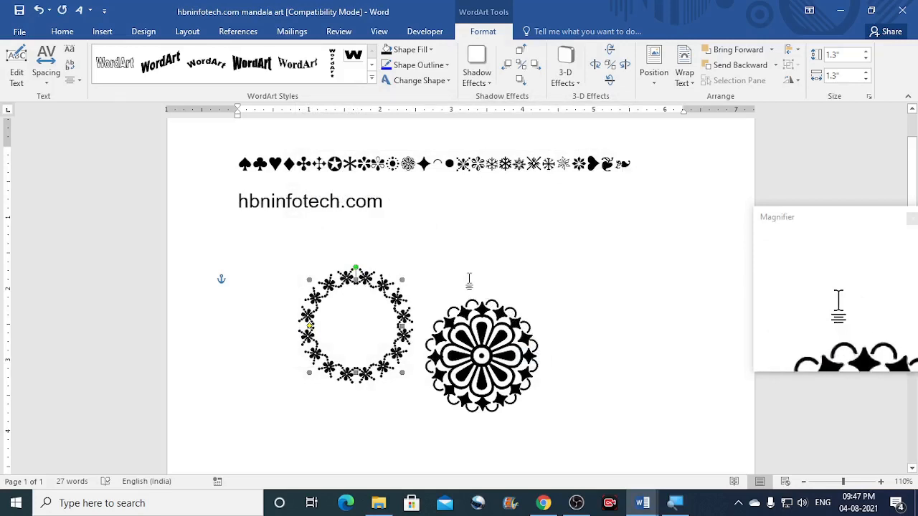
Move the flower ring further left, duplicate it, and place the copy above and to the right of the mandala
{"action": "left_click_drag", "start_coordinate": [386, 290], "coordinate": [331, 291]}
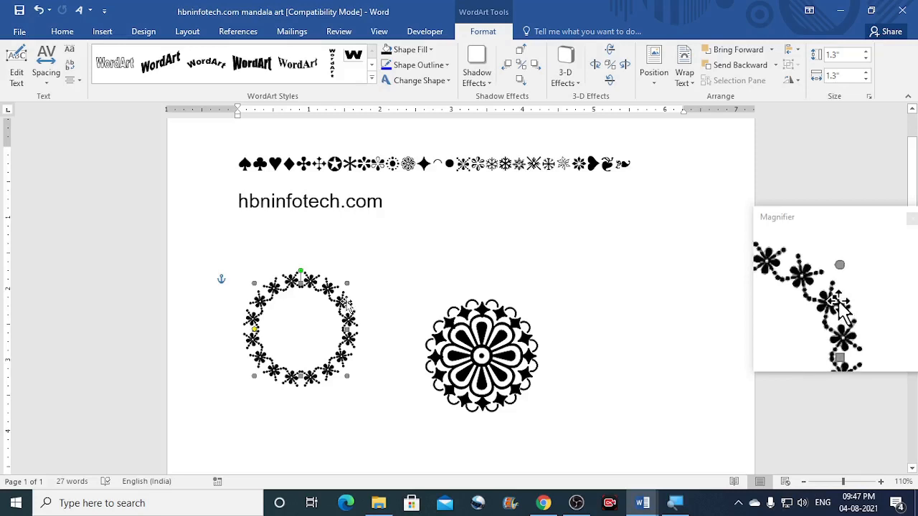
{"action": "right_click", "coordinate": [346, 305]}
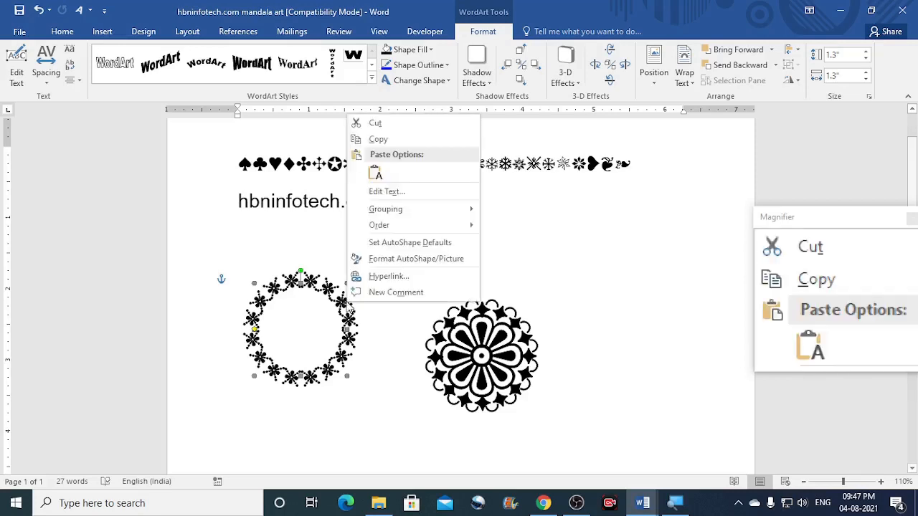
{"action": "key", "text": "Escape"}
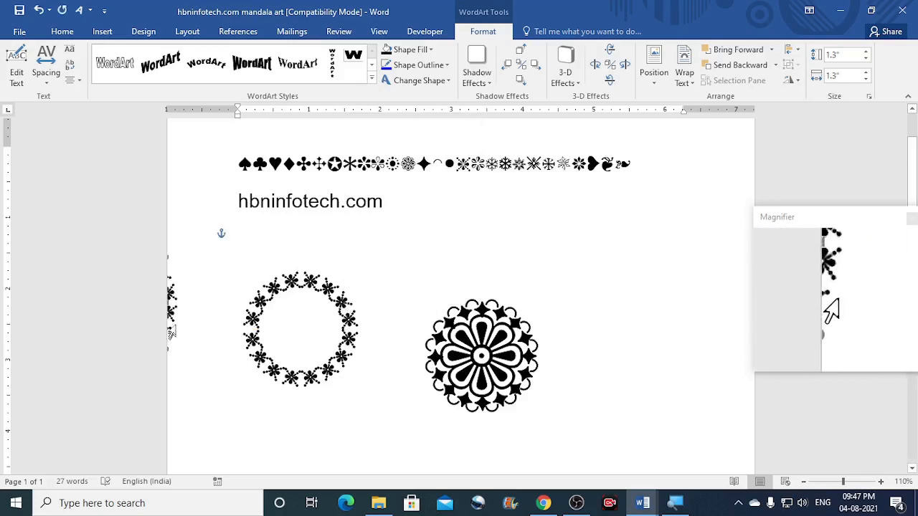
{"action": "left_click_drag", "start_coordinate": [345, 306], "coordinate": [436, 275]}
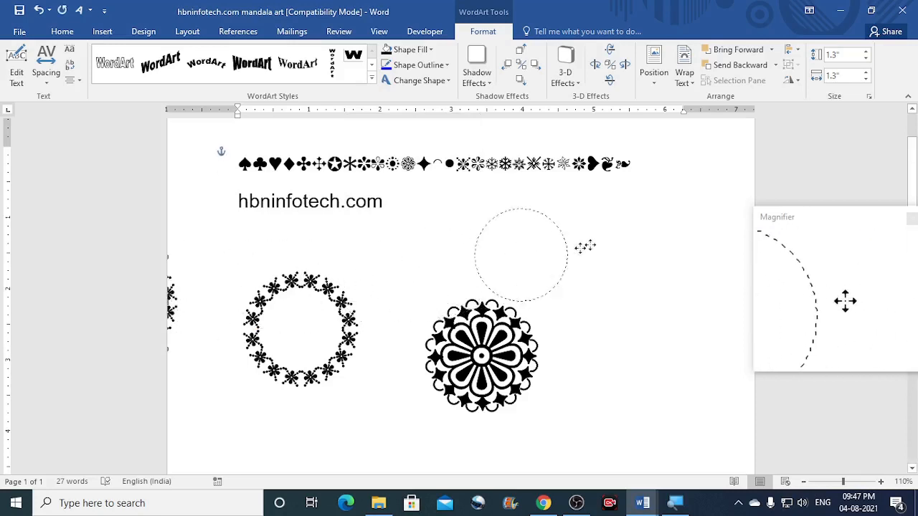
{"action": "left_click_drag", "start_coordinate": [656, 258], "coordinate": [642, 262]}
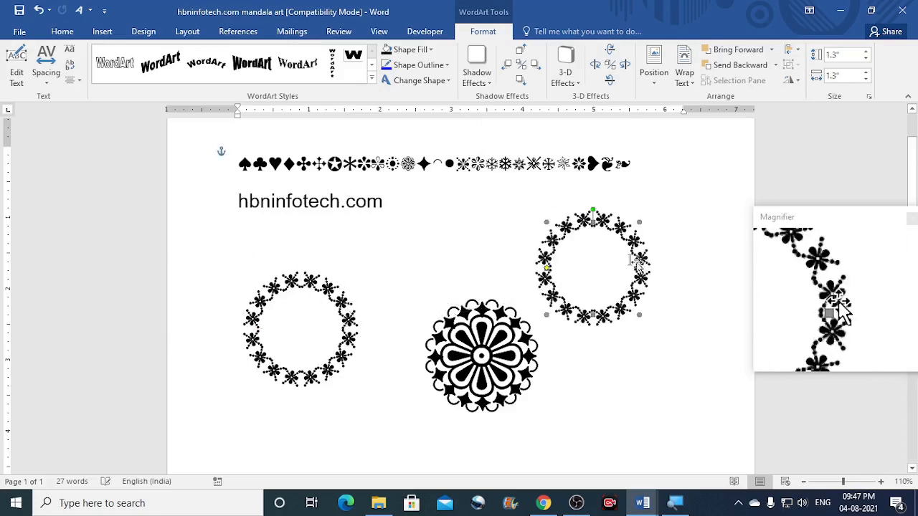
Replace the text of the flower ring above and to the right of the mandala with the solid circle symbol from the symbol row, repeated eight times
{"action": "right_click", "coordinate": [449, 164]}
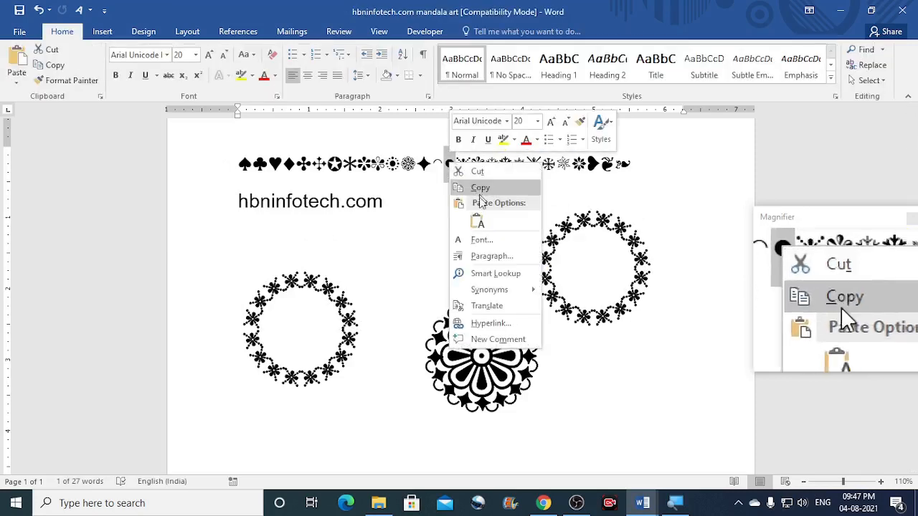
{"action": "left_click", "coordinate": [479, 188]}
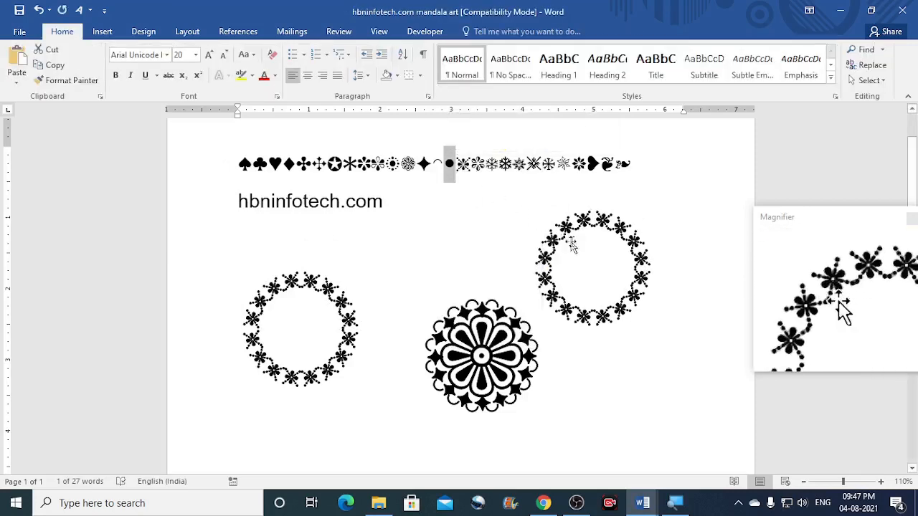
{"action": "left_click", "coordinate": [567, 235]}
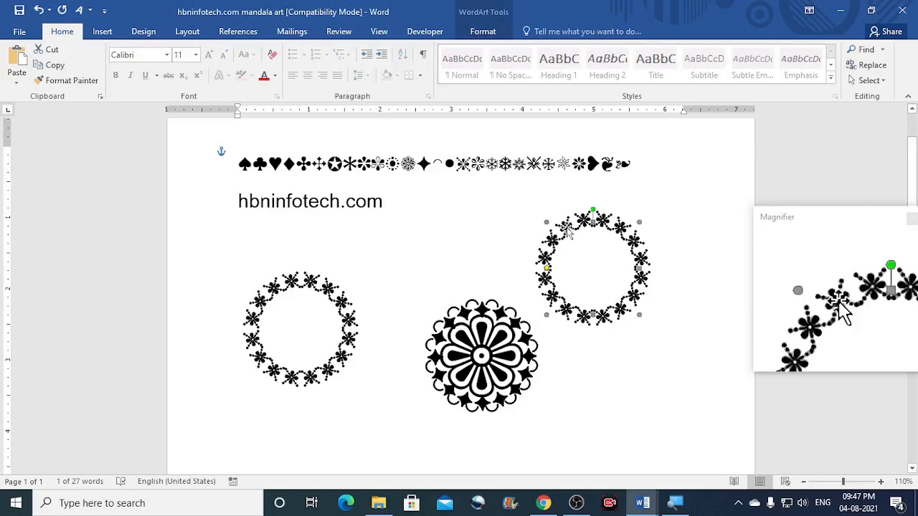
{"action": "left_click", "coordinate": [483, 32]}
{"action": "left_click", "coordinate": [16, 72]}
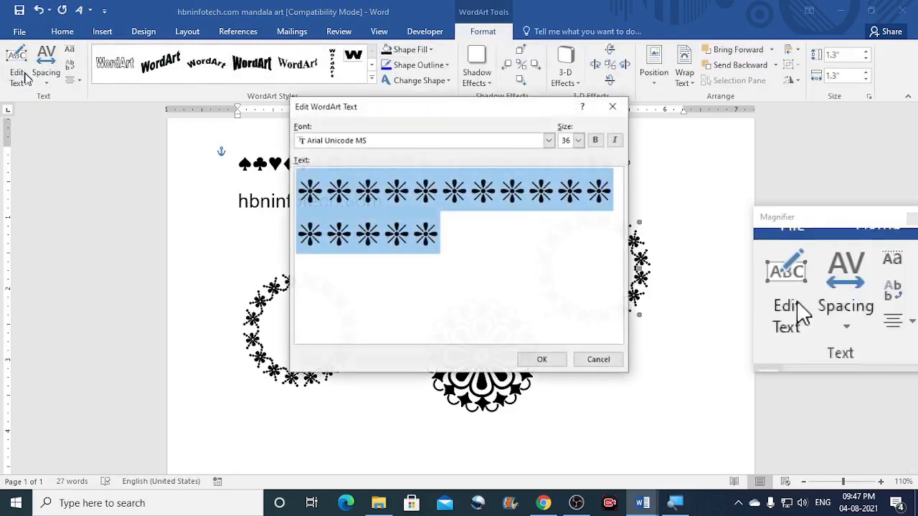
{"action": "right_click", "coordinate": [371, 210]}
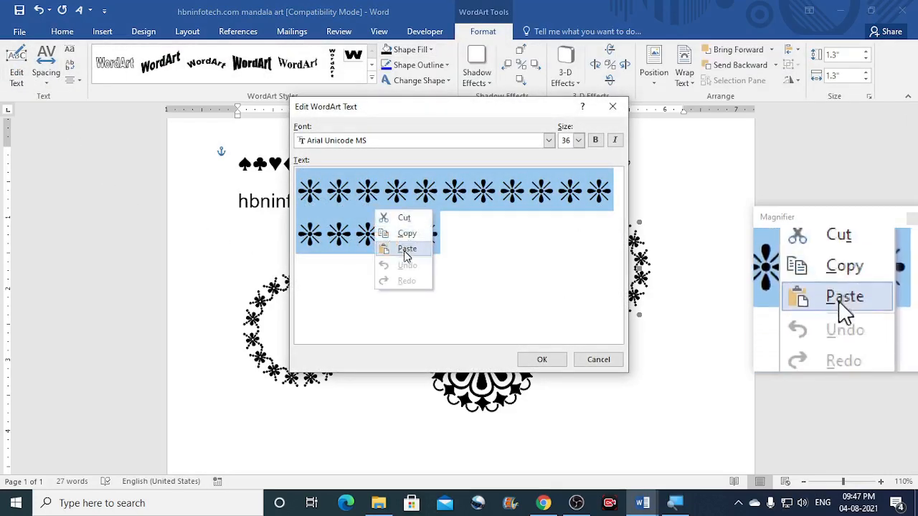
{"action": "left_click", "coordinate": [404, 251]}
{"action": "left_click_drag", "start_coordinate": [351, 206], "coordinate": [310, 191]}
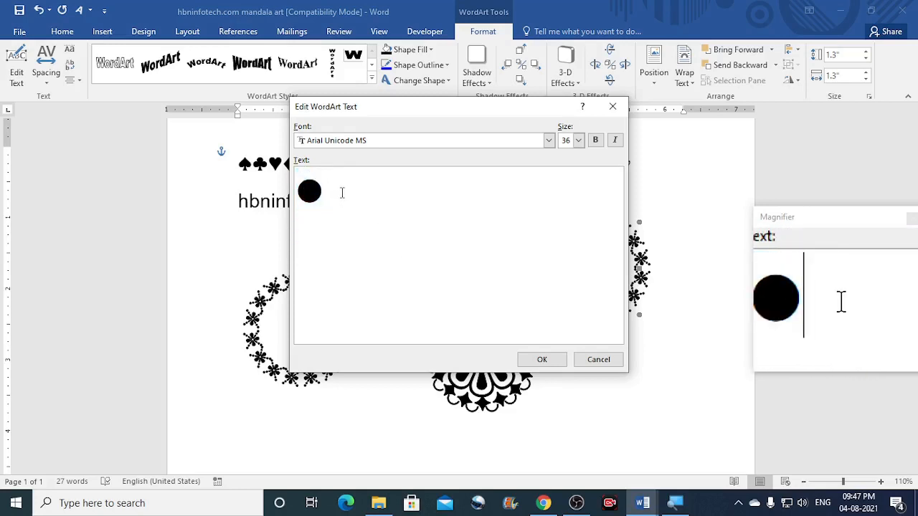
{"action": "key", "text": "ctrl+v"}
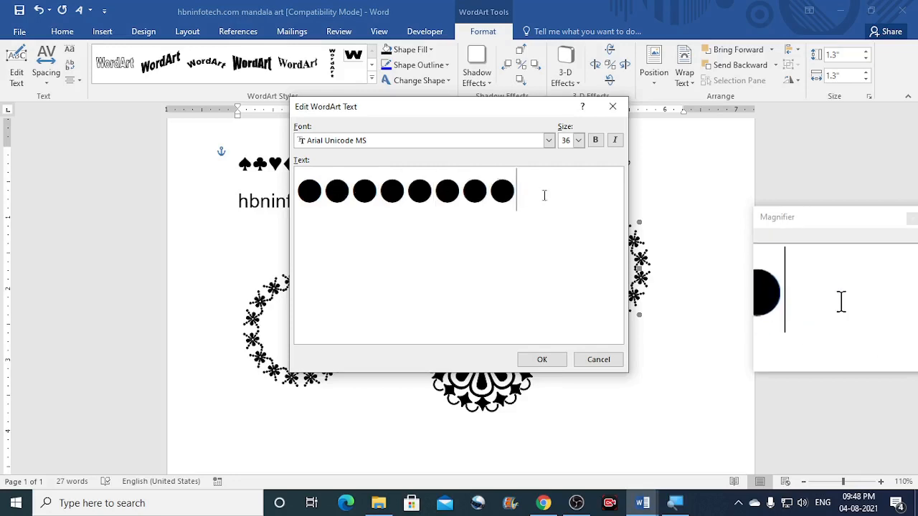
Double the eight solid circles to 16 by copying them, and apply the text to the ring
{"action": "left_click_drag", "start_coordinate": [544, 195], "coordinate": [298, 193]}
{"action": "right_click", "coordinate": [350, 199]}
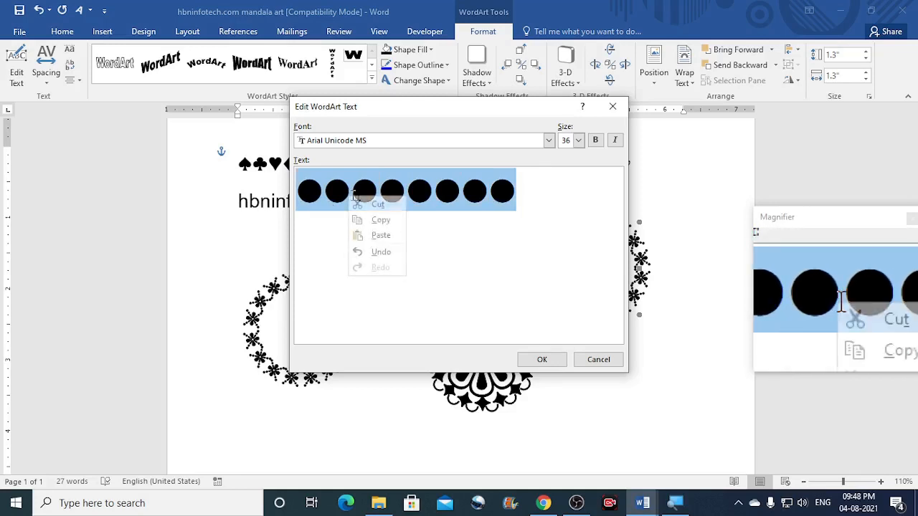
{"action": "left_click", "coordinate": [382, 220]}
{"action": "left_click", "coordinate": [521, 189]}
{"action": "right_click", "coordinate": [522, 189]}
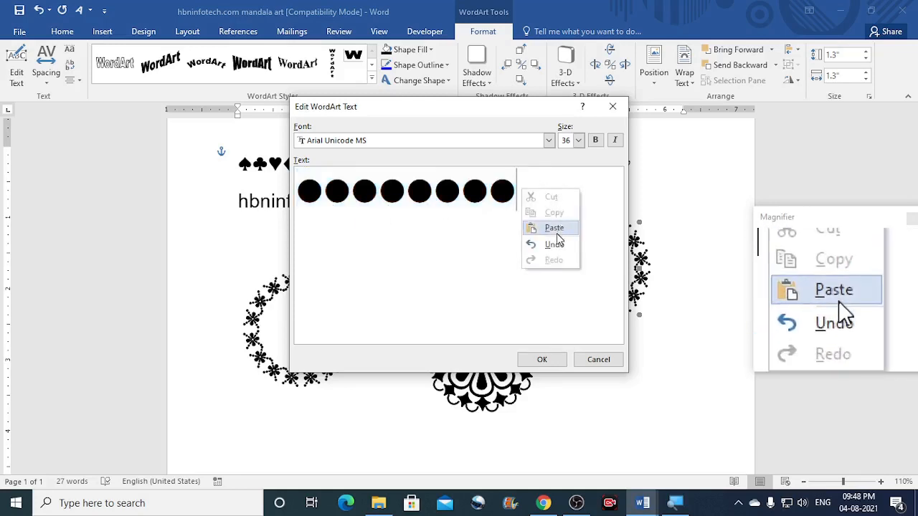
{"action": "left_click", "coordinate": [555, 230]}
{"action": "left_click", "coordinate": [539, 359]}
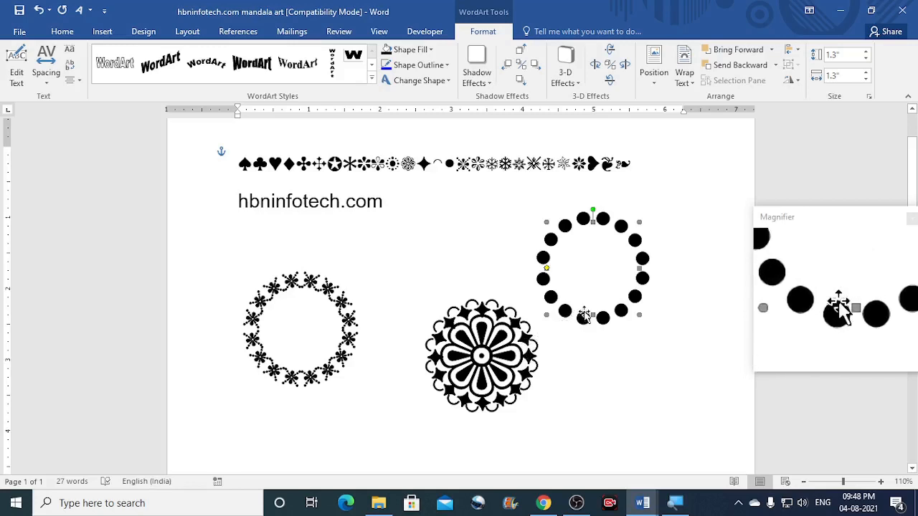
Set the solid-circle ring's height and width to 1.66 inches and centre it around the mandala
{"action": "left_click", "coordinate": [848, 56]}
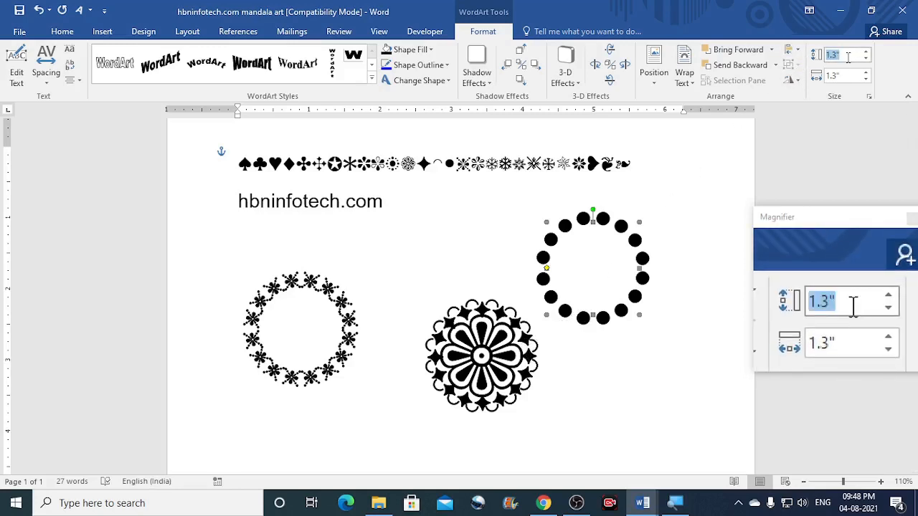
{"action": "type", "text": "1"}
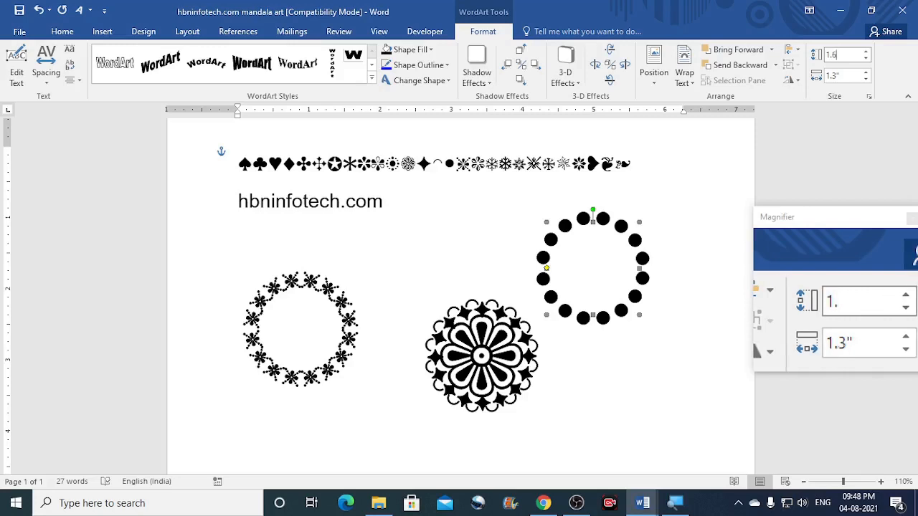
{"action": "type", "text": "6"}
{"action": "left_click", "coordinate": [842, 77]}
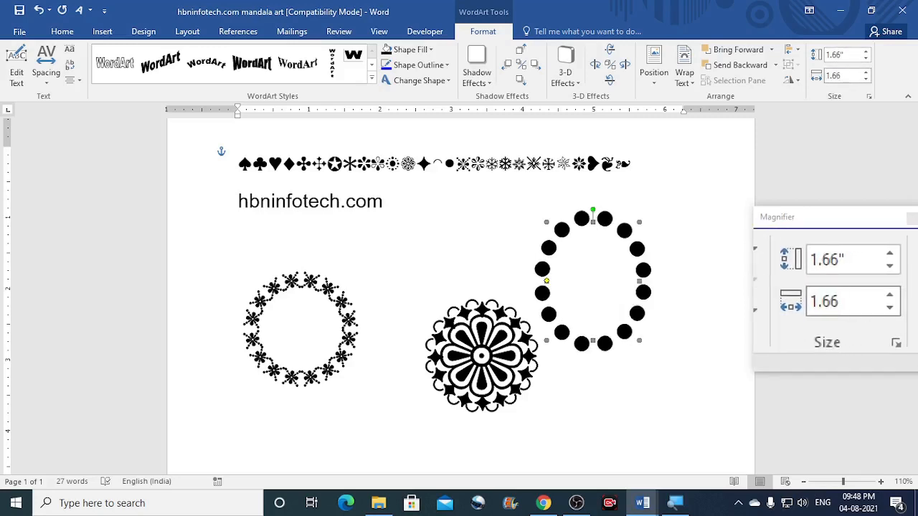
{"action": "key", "text": "Return"}
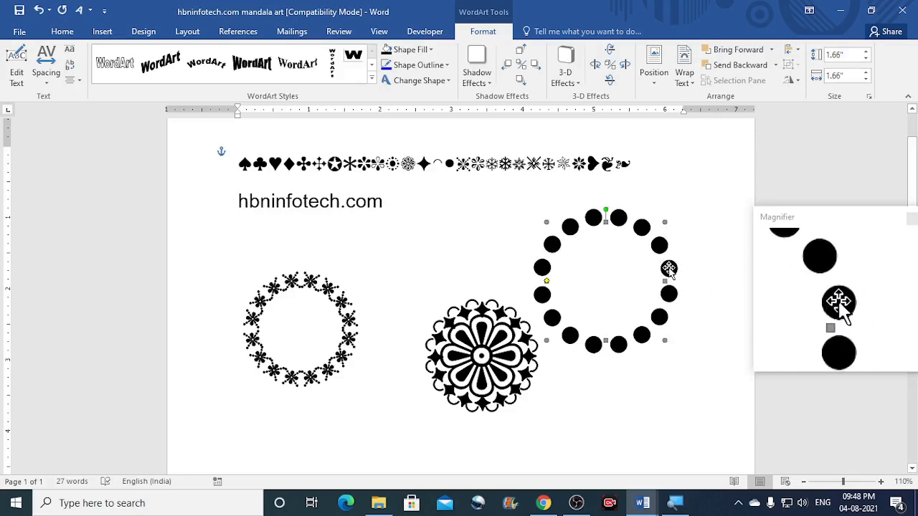
{"action": "left_click_drag", "start_coordinate": [669, 269], "coordinate": [544, 343]}
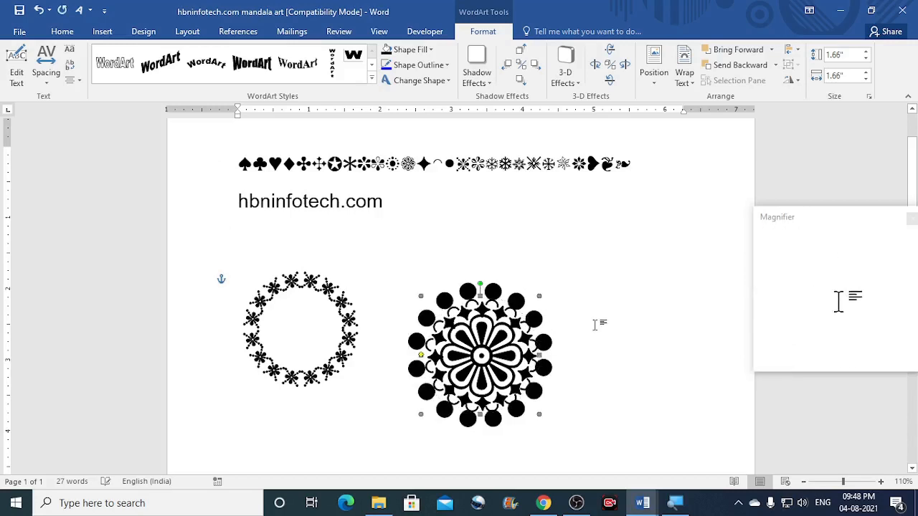
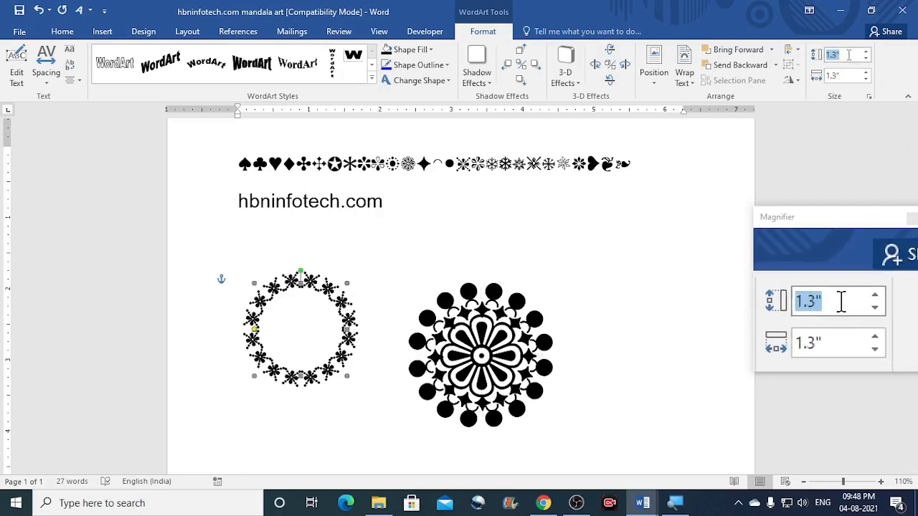
Set the flower ring's height and width to 2.14 inches and move it down and to the left, clear of the mandala
{"action": "type", "text": "2.14"}
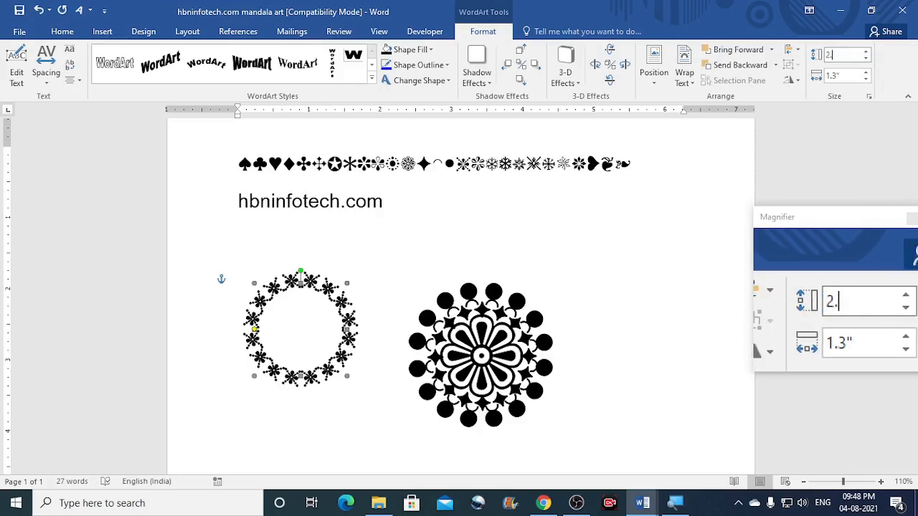
{"action": "left_click", "coordinate": [850, 74]}
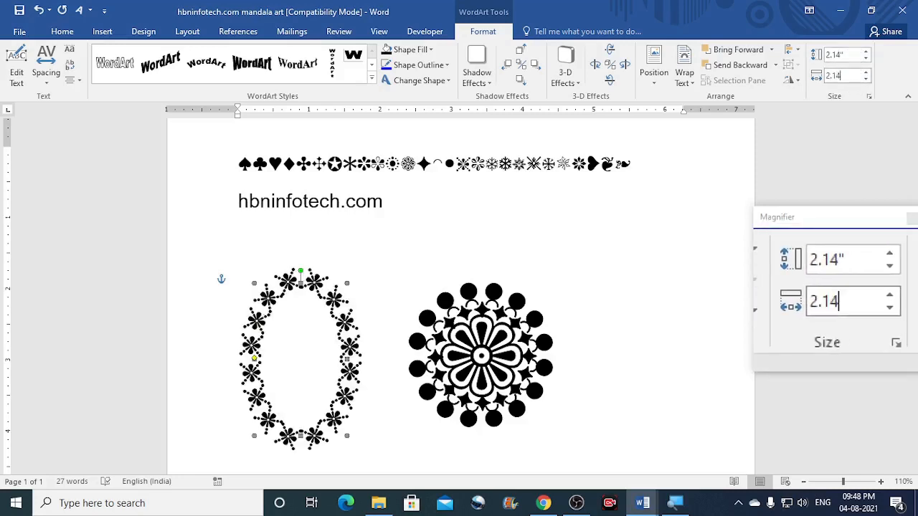
{"action": "key", "text": "Return"}
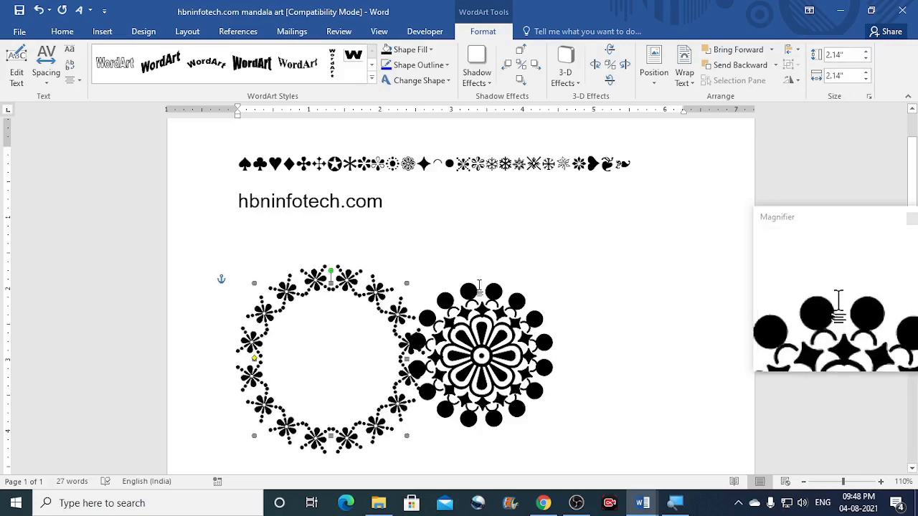
{"action": "left_click_drag", "start_coordinate": [404, 308], "coordinate": [377, 327]}
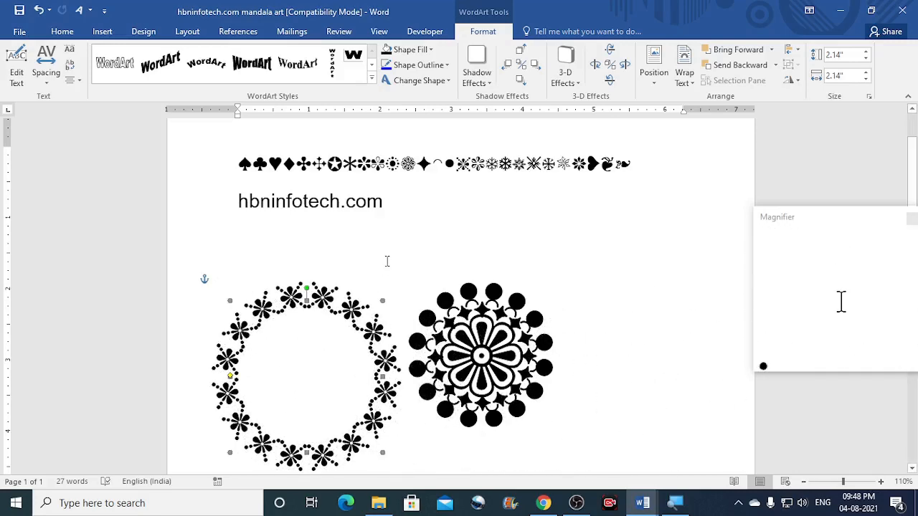
Duplicate the enlarged flower ring and place the copy above and to the right of the mandala
{"action": "key", "text": "ctrl+v"}
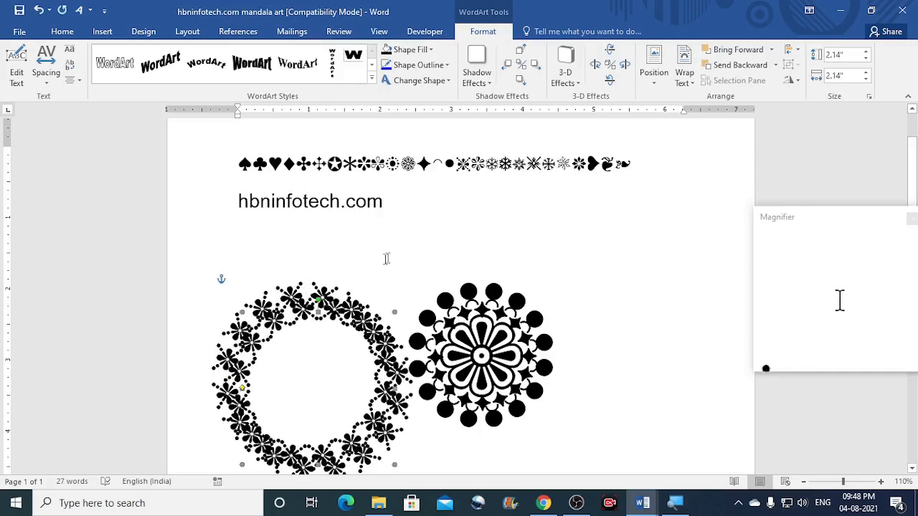
{"action": "left_click_drag", "start_coordinate": [401, 402], "coordinate": [651, 374]}
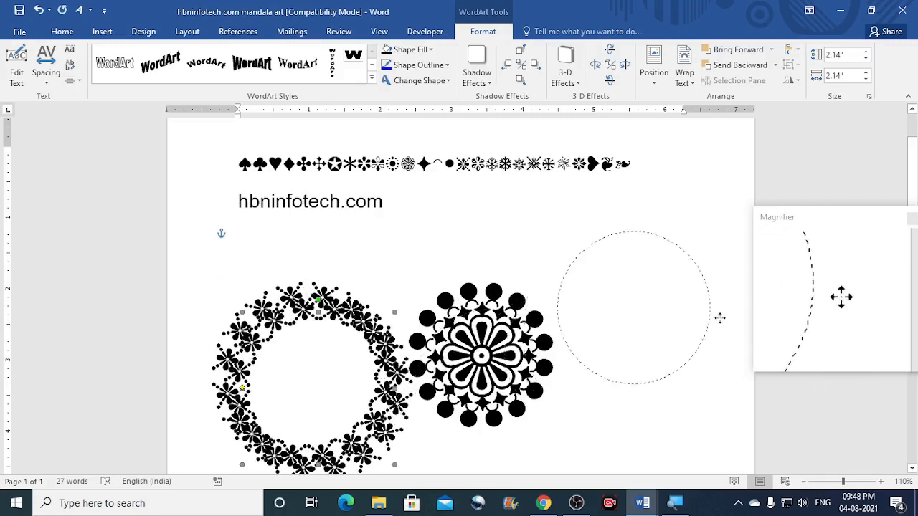
{"action": "left_click_drag", "start_coordinate": [719, 318], "coordinate": [717, 316]}
Replace the duplicate ring's text with the outlined eight-petal flower from the symbol row, located just before the four-pointed star, repeated eight times
{"action": "left_click_drag", "start_coordinate": [403, 164], "coordinate": [415, 164]}
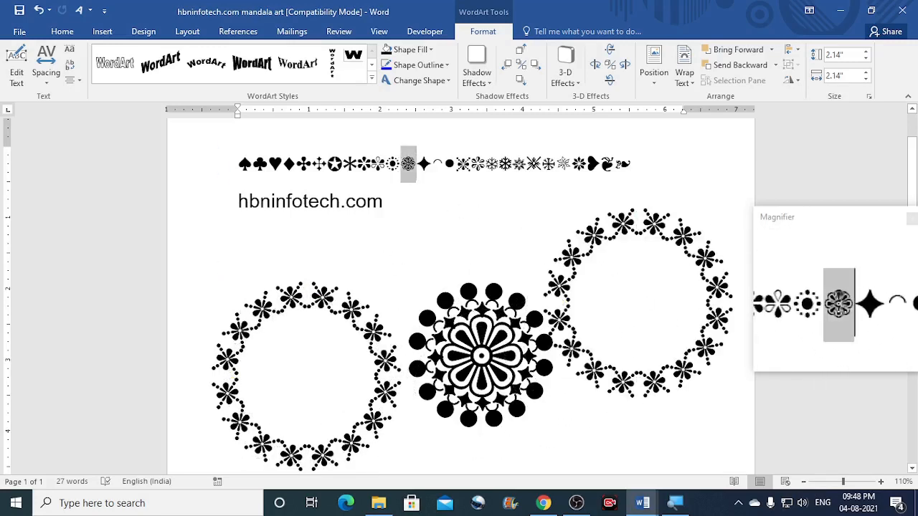
{"action": "right_click", "coordinate": [408, 166]}
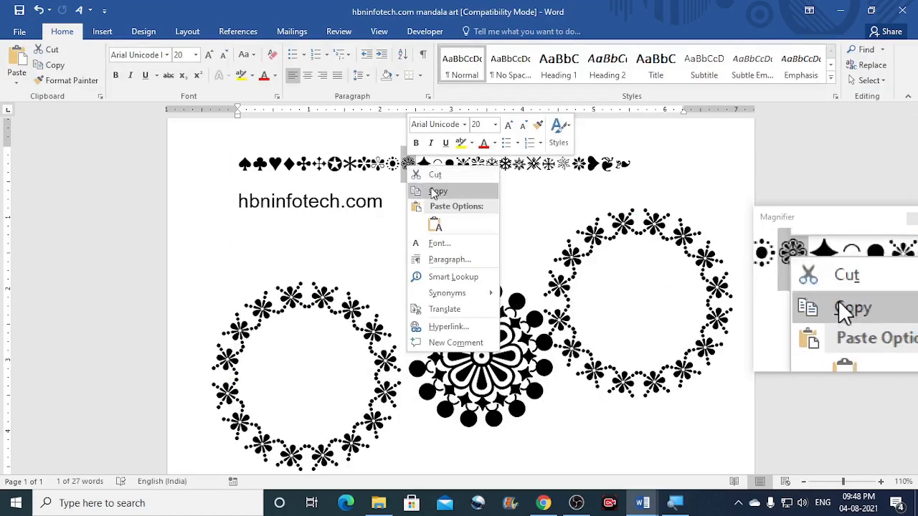
{"action": "left_click", "coordinate": [436, 191]}
{"action": "left_click", "coordinate": [594, 241]}
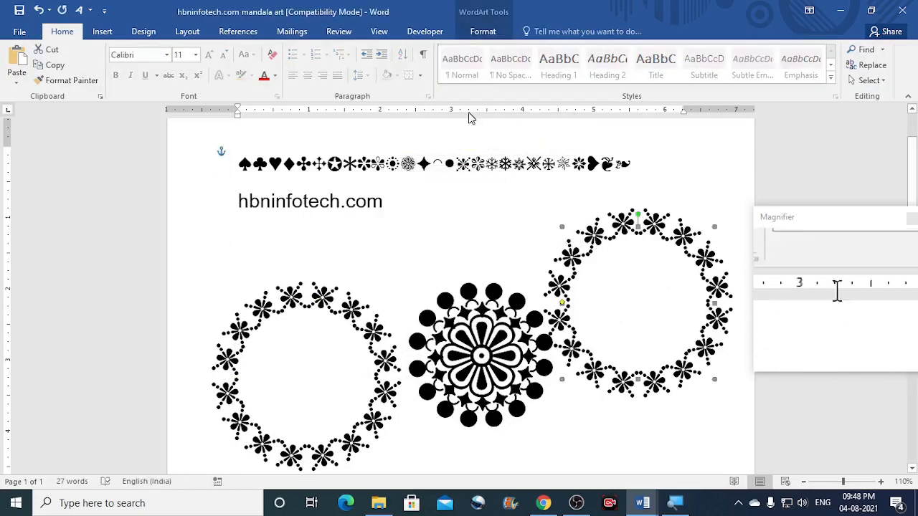
{"action": "left_click", "coordinate": [483, 31]}
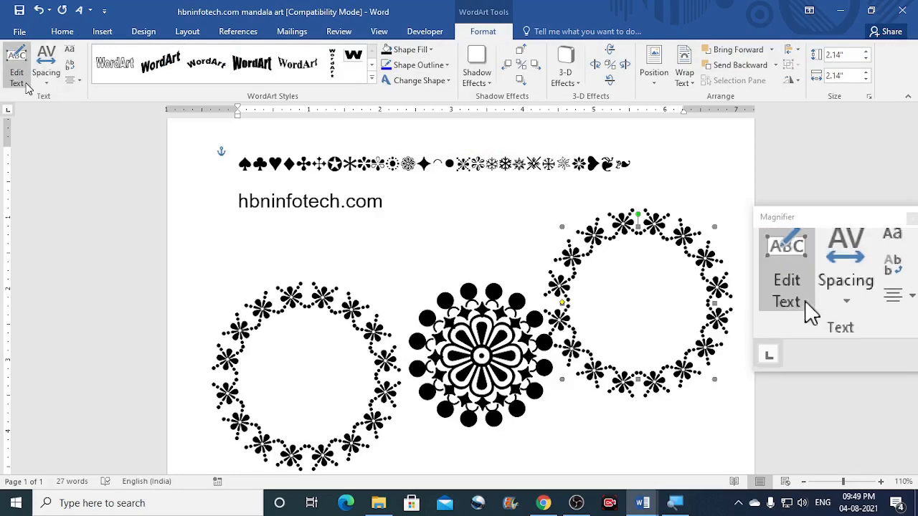
{"action": "left_click", "coordinate": [27, 85]}
{"action": "right_click", "coordinate": [329, 215]}
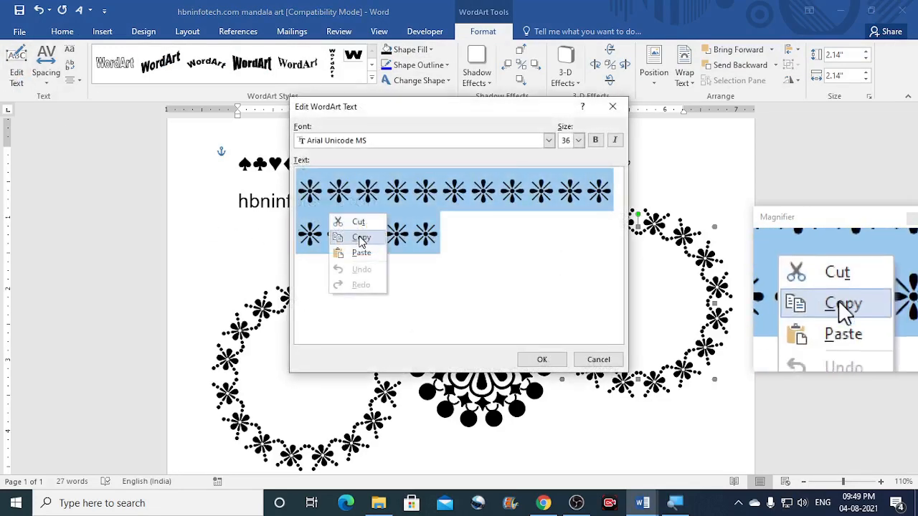
{"action": "left_click", "coordinate": [361, 253]}
{"action": "left_click_drag", "start_coordinate": [334, 200], "coordinate": [296, 188]}
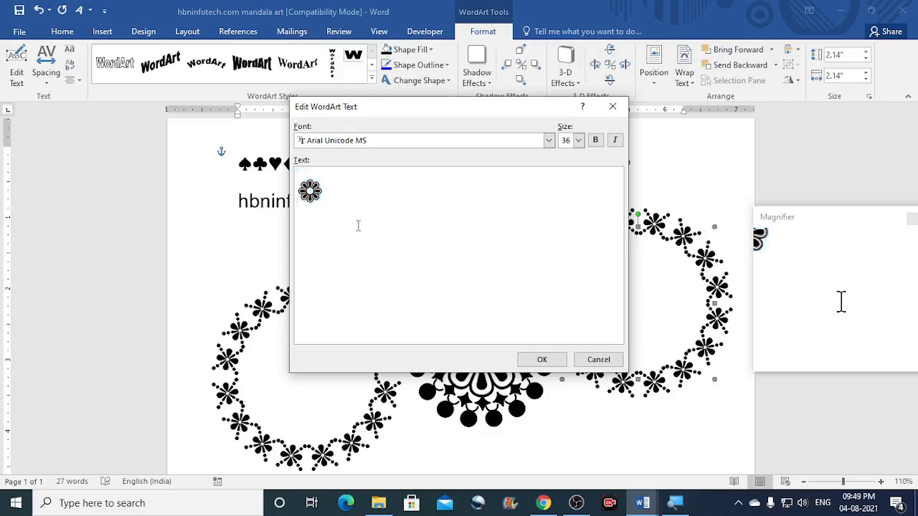
{"action": "key", "text": "ctrl+v"}
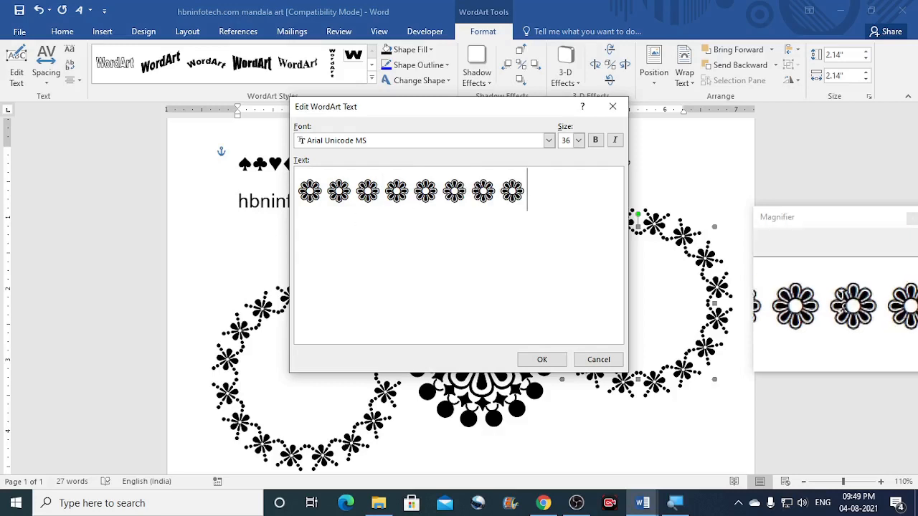
Double the eight outlined flower symbols to 16 by copying them within the ring's text
{"action": "left_click_drag", "start_coordinate": [528, 194], "coordinate": [310, 200]}
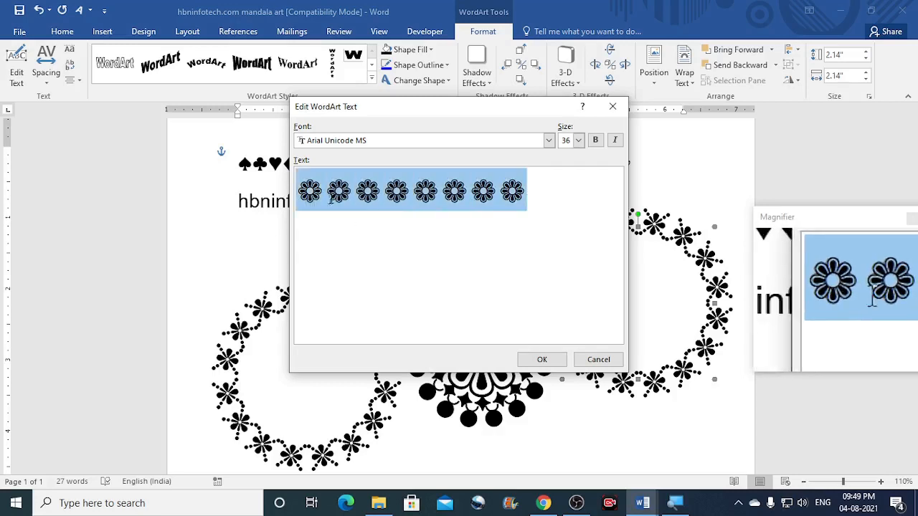
{"action": "right_click", "coordinate": [331, 201]}
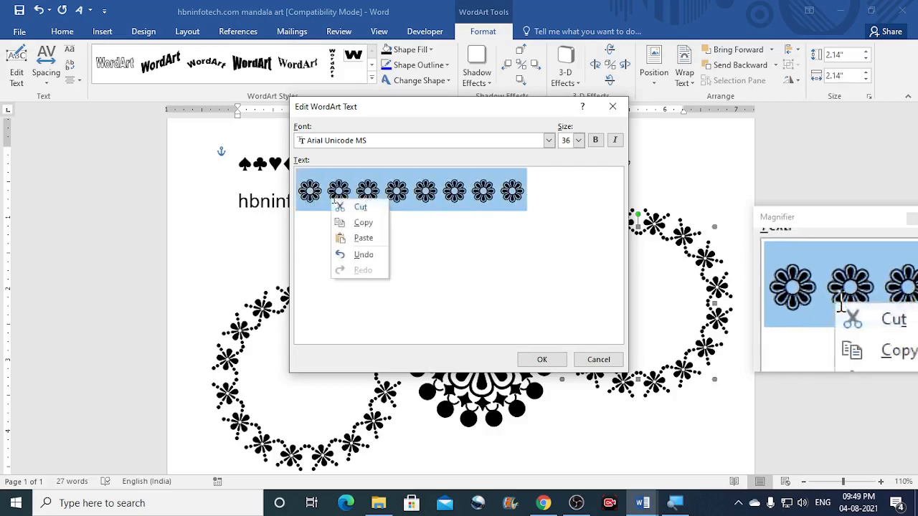
{"action": "left_click", "coordinate": [364, 224]}
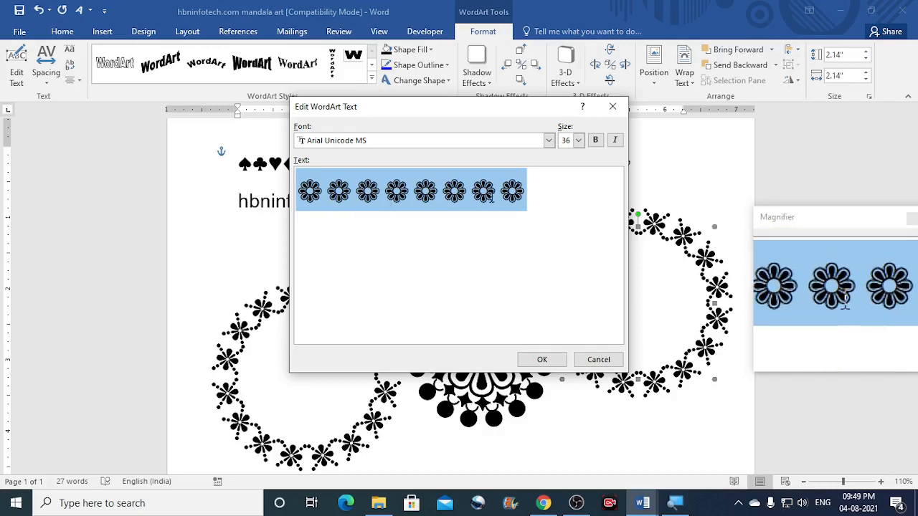
{"action": "left_click", "coordinate": [537, 191]}
{"action": "right_click", "coordinate": [543, 194]}
{"action": "left_click", "coordinate": [569, 234]}
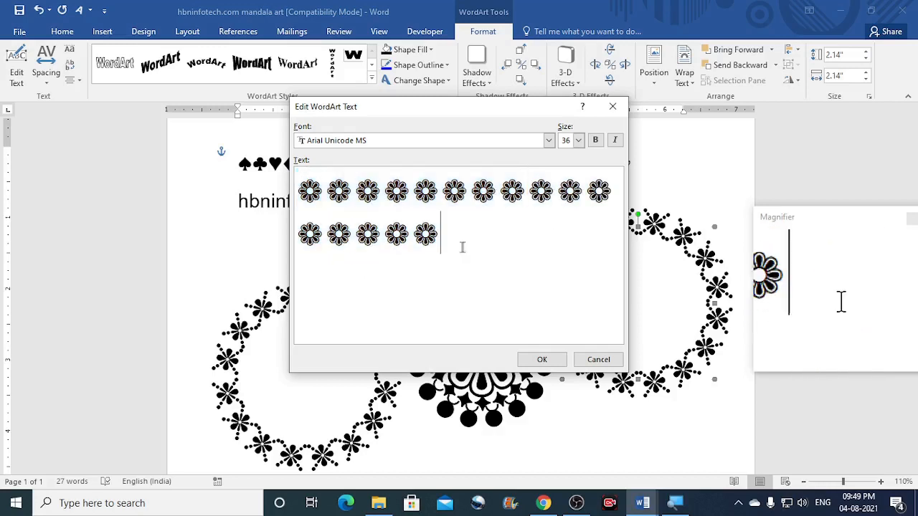
Copy the 16 outlined flower symbols to make 32 in the ring's text and apply the new text
{"action": "left_click_drag", "start_coordinate": [461, 248], "coordinate": [303, 202]}
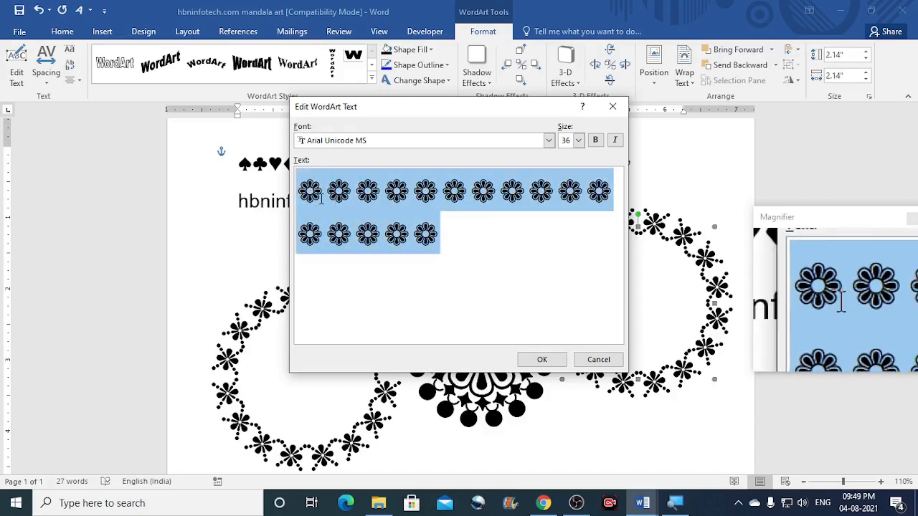
{"action": "right_click", "coordinate": [303, 202]}
{"action": "left_click", "coordinate": [326, 224]}
{"action": "left_click", "coordinate": [450, 230]}
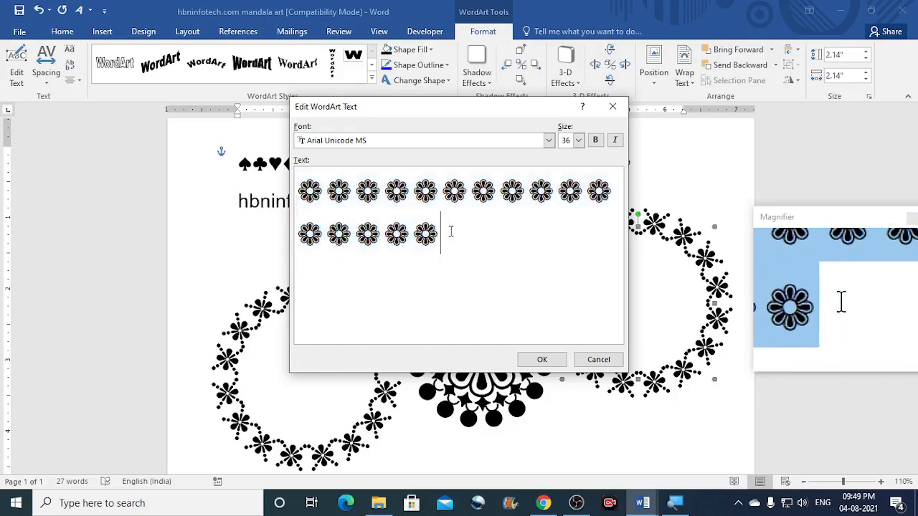
{"action": "left_click", "coordinate": [483, 271]}
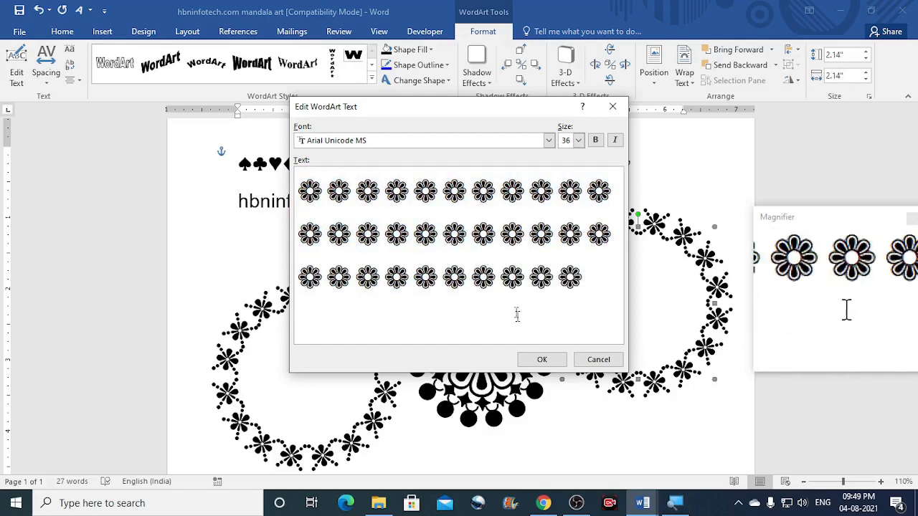
{"action": "left_click", "coordinate": [561, 362]}
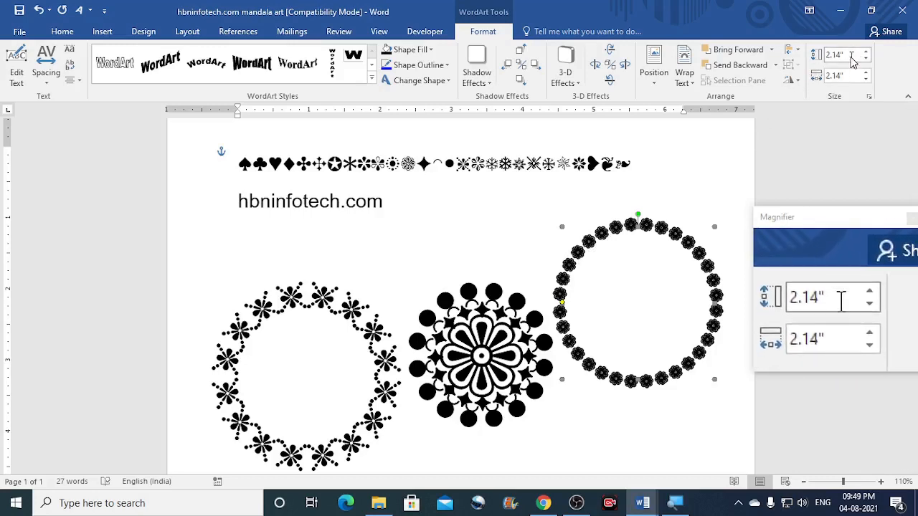
Set the outlined flower ring's height and width to 2.8 inches and remove its shape outline
{"action": "type", "text": "2"}
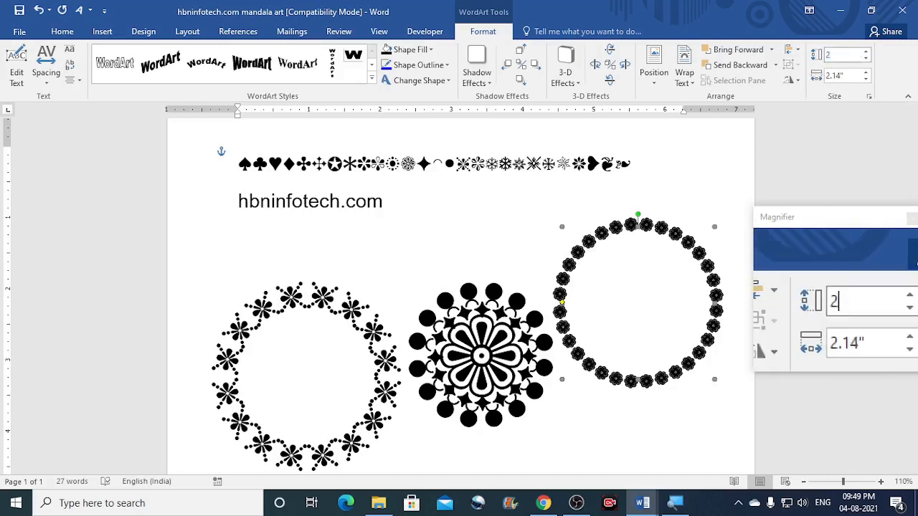
{"action": "type", "text": ".8"}
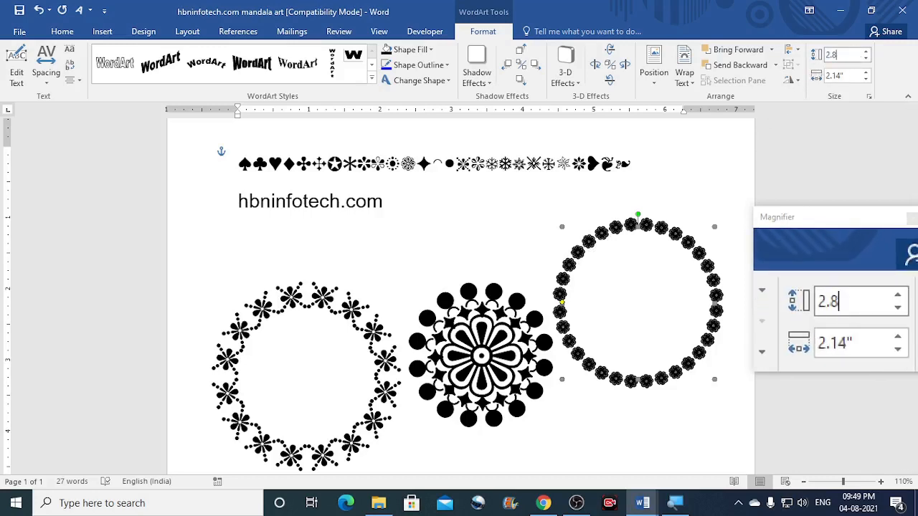
{"action": "left_click", "coordinate": [849, 74]}
{"action": "type", "text": "2.8"}
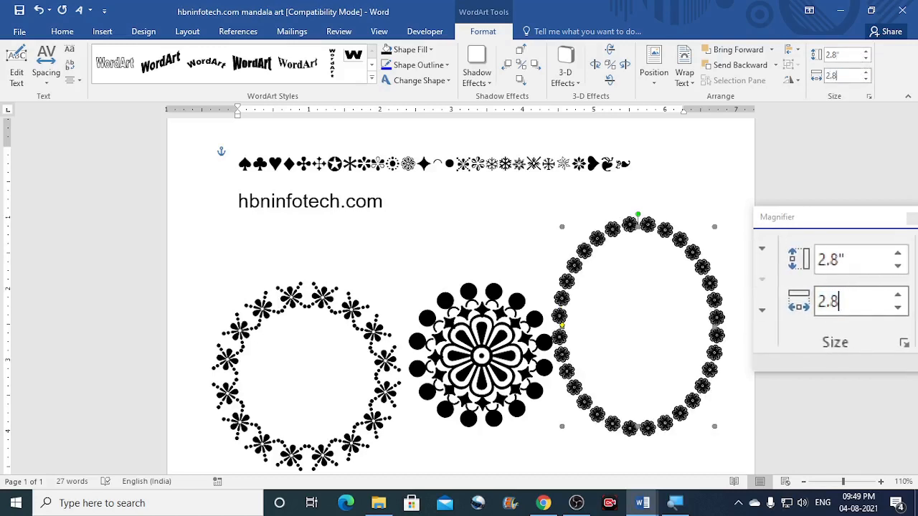
{"action": "key", "text": "Return"}
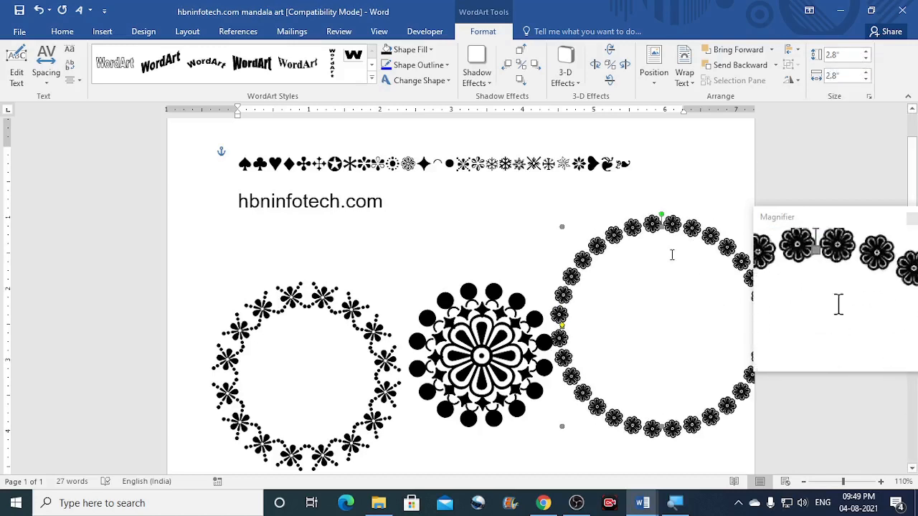
{"action": "left_click", "coordinate": [431, 65]}
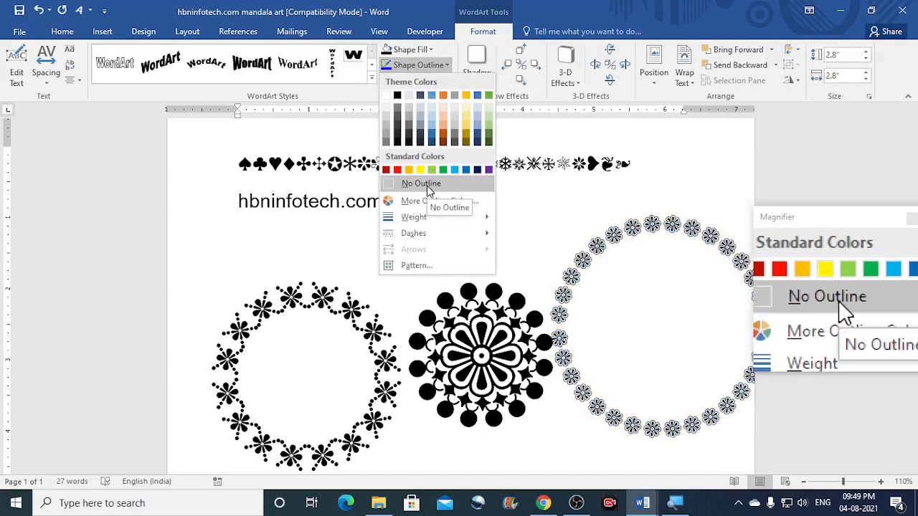
{"action": "left_click", "coordinate": [423, 185]}
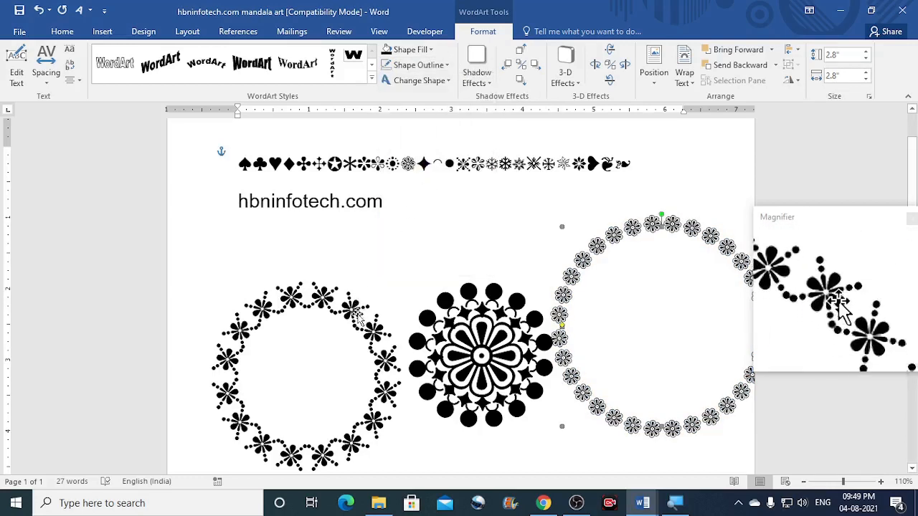
Select the dotted flower ring and the mandala's inner rings in turn to examine their outlines
{"action": "left_click", "coordinate": [355, 316]}
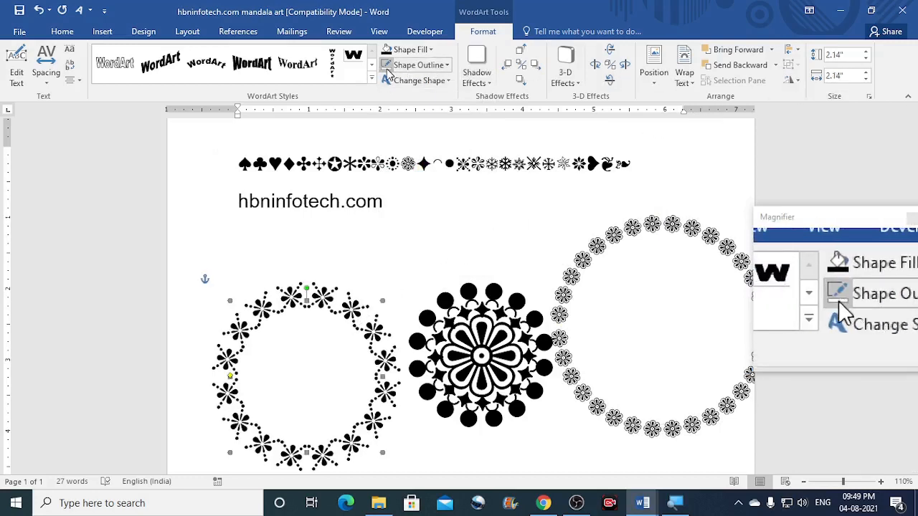
{"action": "left_click", "coordinate": [472, 294]}
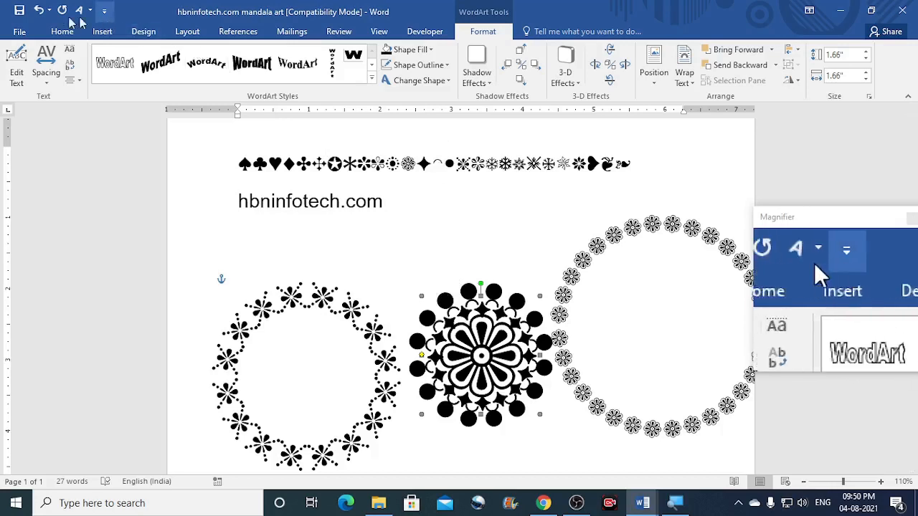
{"action": "left_click", "coordinate": [39, 10]}
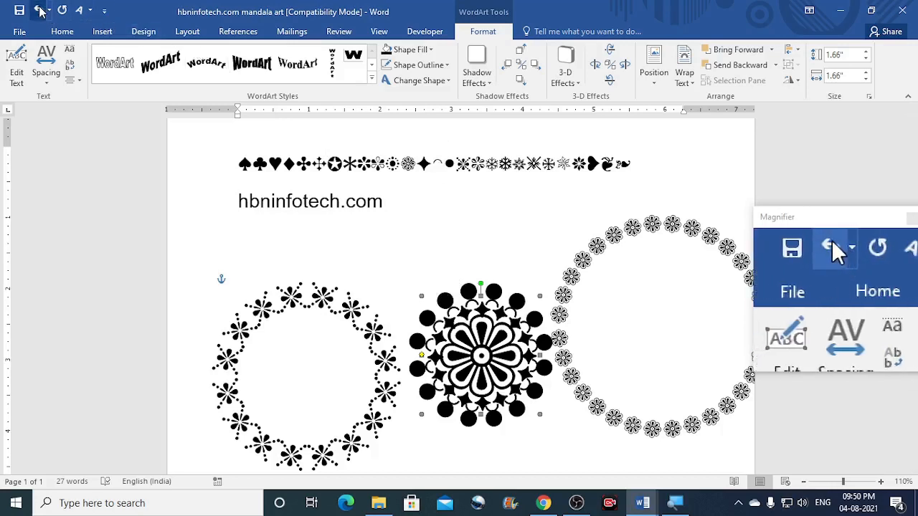
{"action": "left_click", "coordinate": [461, 313]}
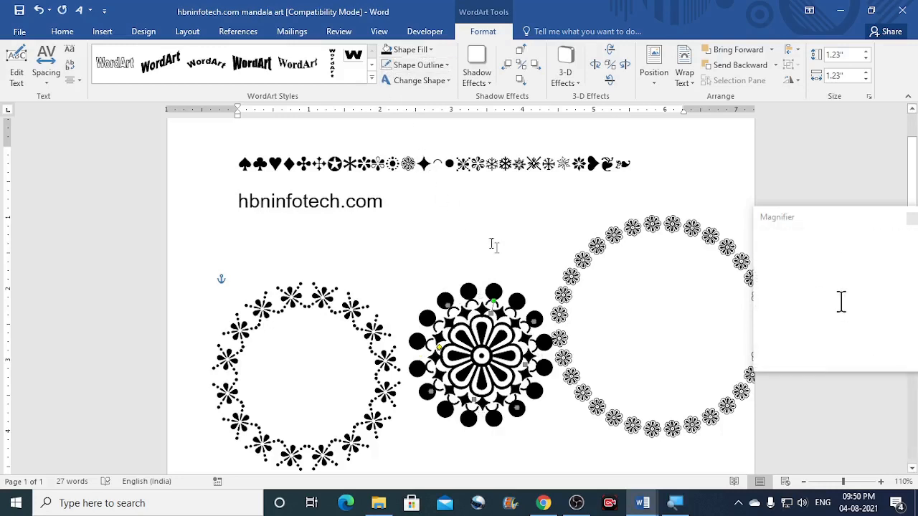
{"action": "left_click", "coordinate": [480, 330]}
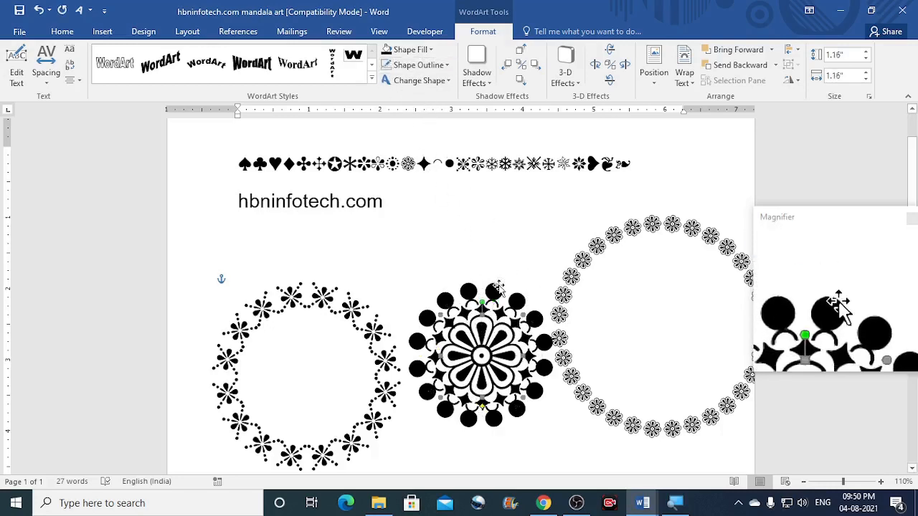
{"action": "left_click", "coordinate": [506, 266]}
{"action": "scroll", "coordinate": [506, 265], "scroll_direction": "down", "scroll_amount": 2}
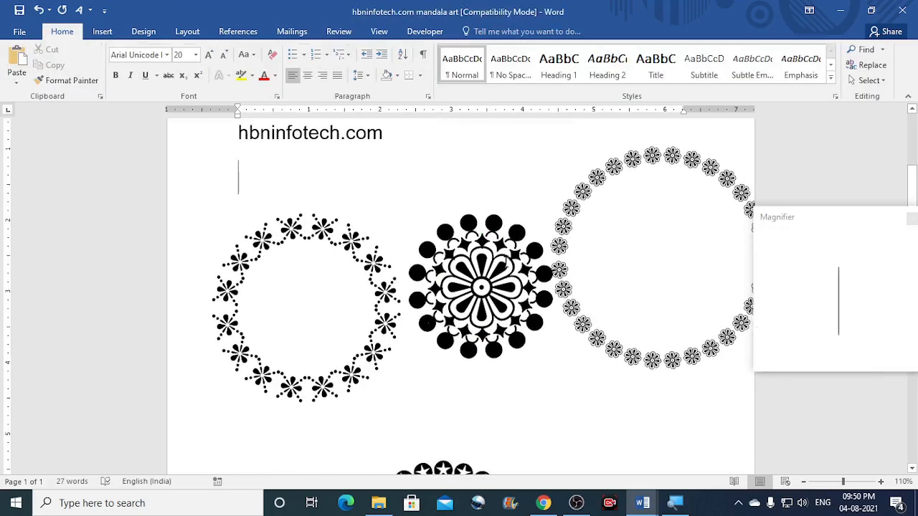
{"action": "scroll", "coordinate": [430, 280], "scroll_direction": "up", "scroll_amount": 1}
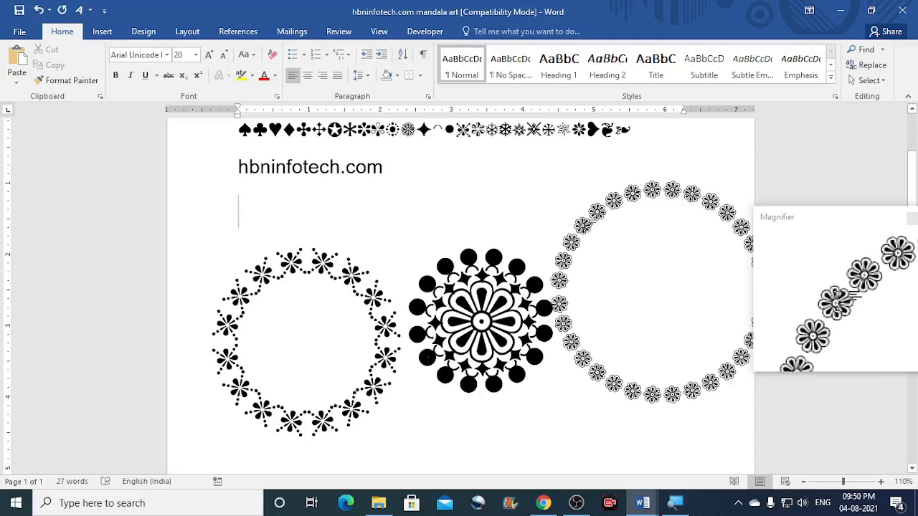
Move the outlined flower ring and the dotted flower ring so that both overlap the central mandala
{"action": "left_click_drag", "start_coordinate": [583, 227], "coordinate": [452, 255]}
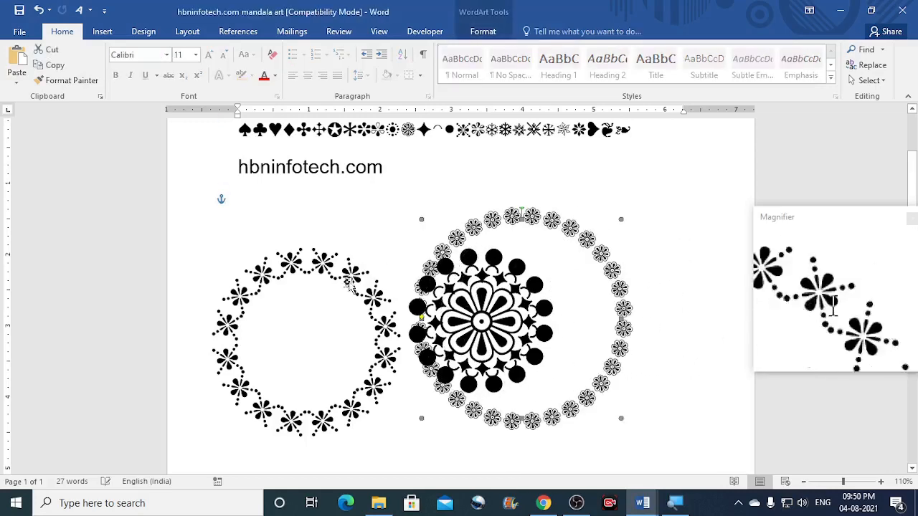
{"action": "left_click", "coordinate": [351, 273]}
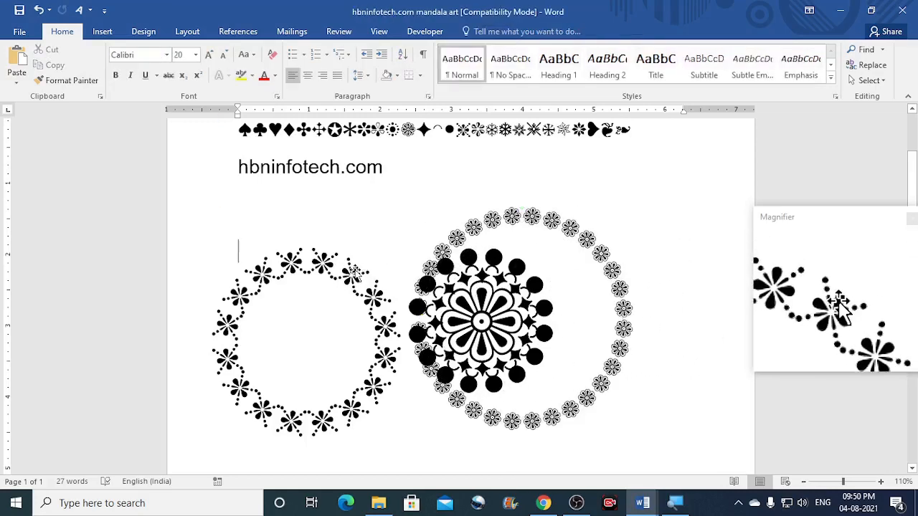
{"action": "left_click_drag", "start_coordinate": [352, 273], "coordinate": [477, 259]}
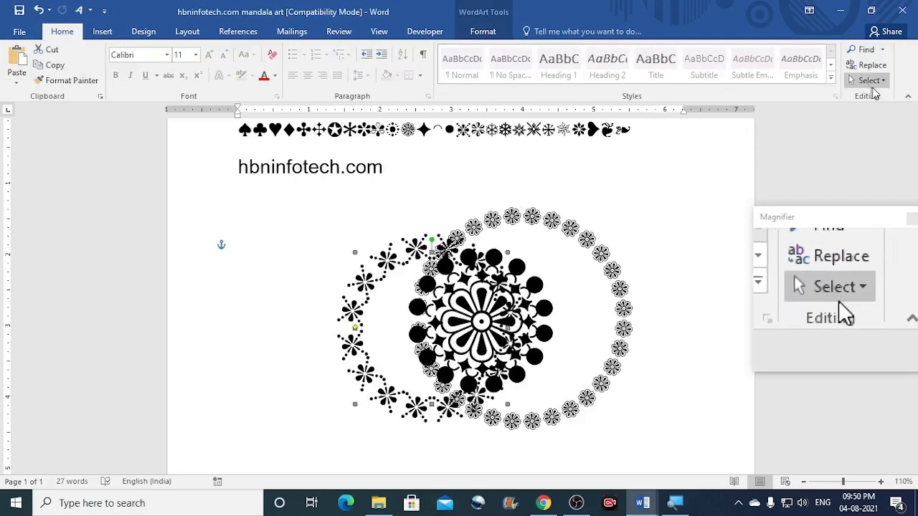
Select all the mandala rings together using Select Objects and align them with Align Center and Align Middle
{"action": "left_click", "coordinate": [870, 81]}
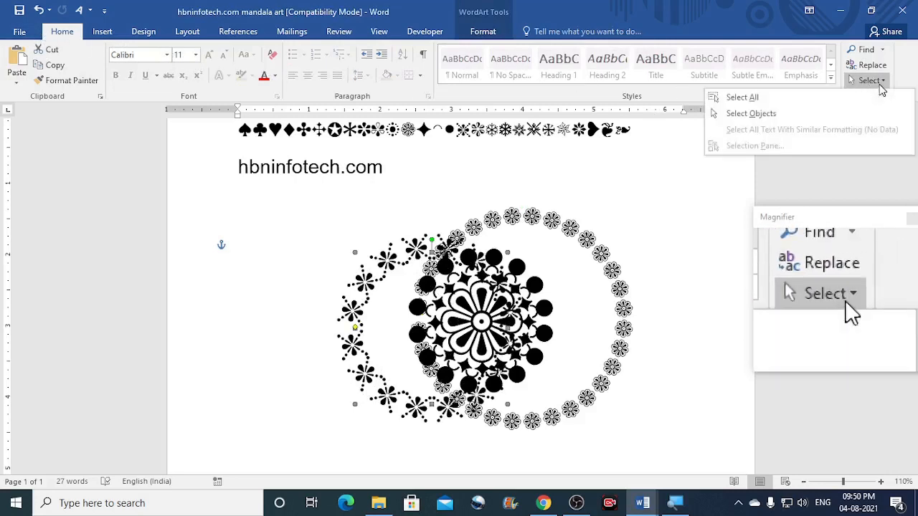
{"action": "left_click", "coordinate": [792, 122]}
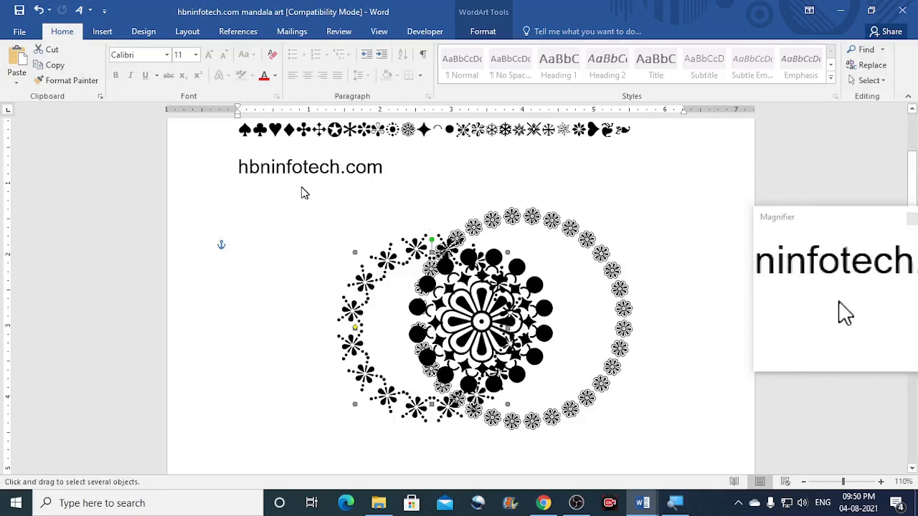
{"action": "left_click_drag", "start_coordinate": [291, 185], "coordinate": [647, 410]}
{"action": "left_click_drag", "start_coordinate": [659, 444], "coordinate": [662, 453]}
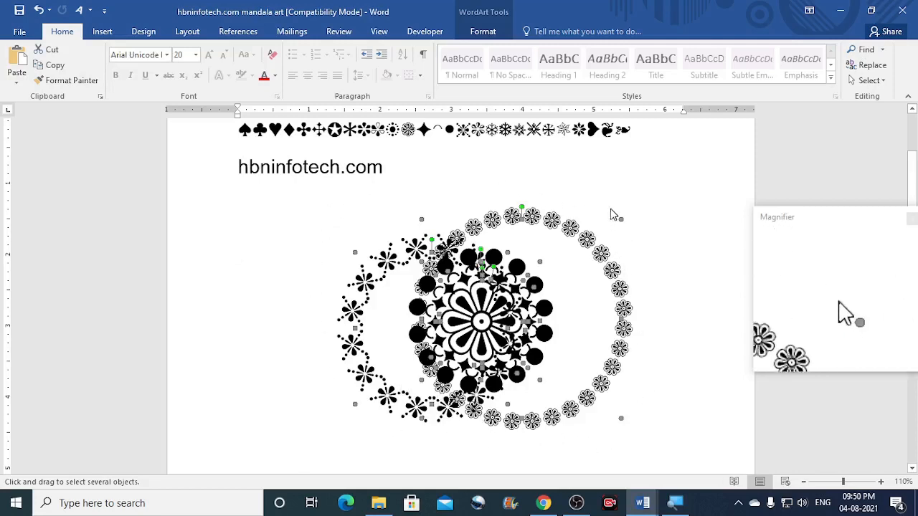
{"action": "left_click", "coordinate": [484, 34]}
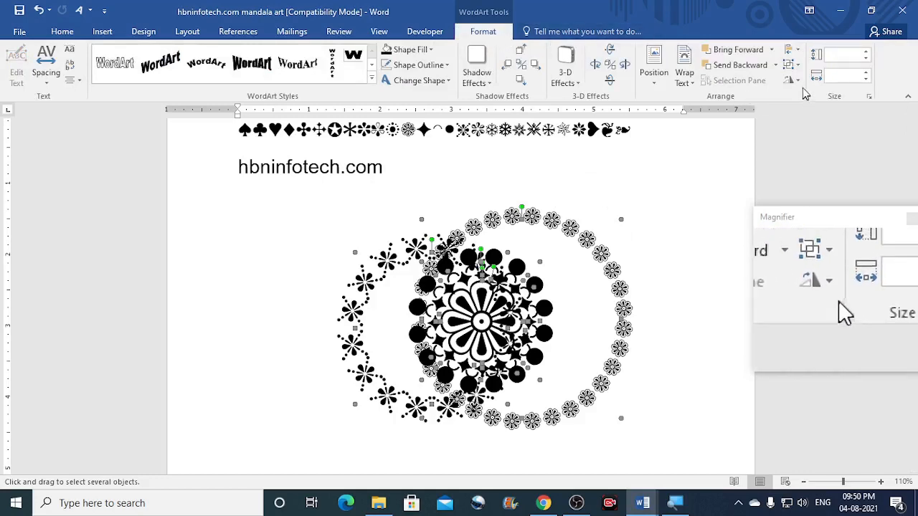
{"action": "left_click", "coordinate": [799, 51]}
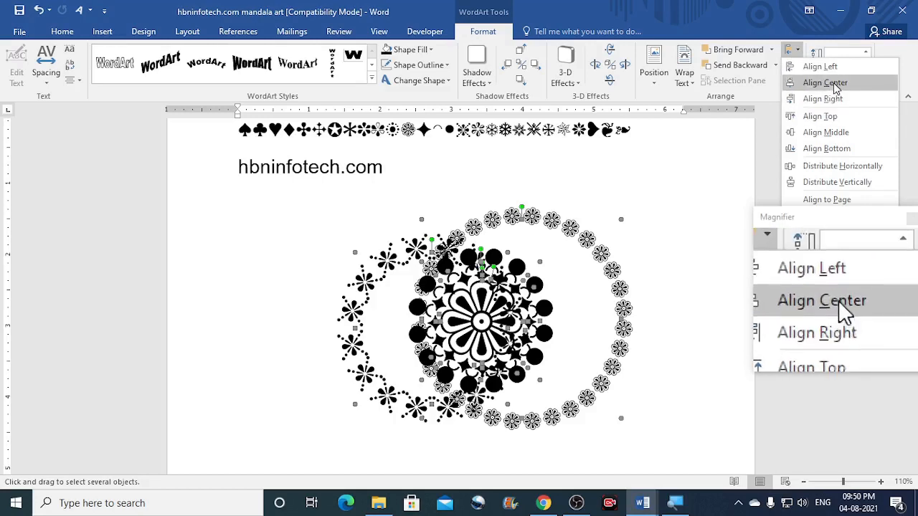
{"action": "left_click", "coordinate": [825, 200]}
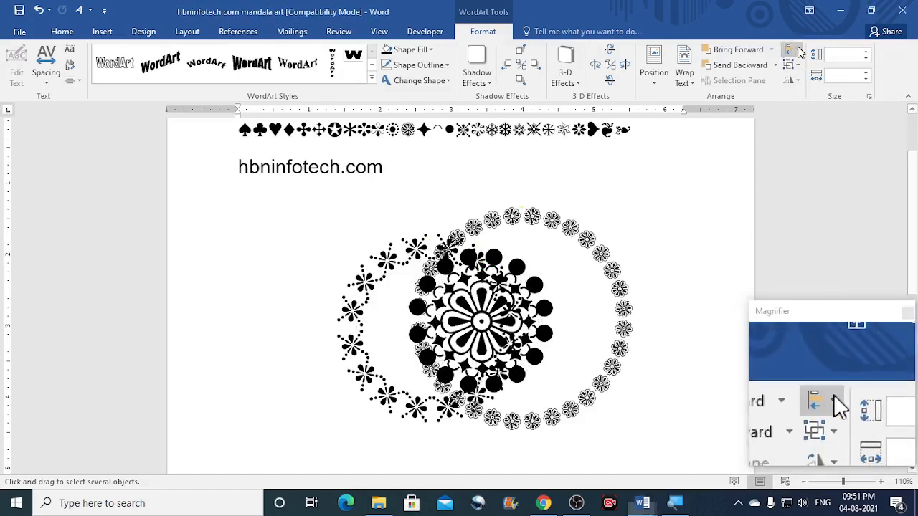
{"action": "left_click", "coordinate": [799, 52]}
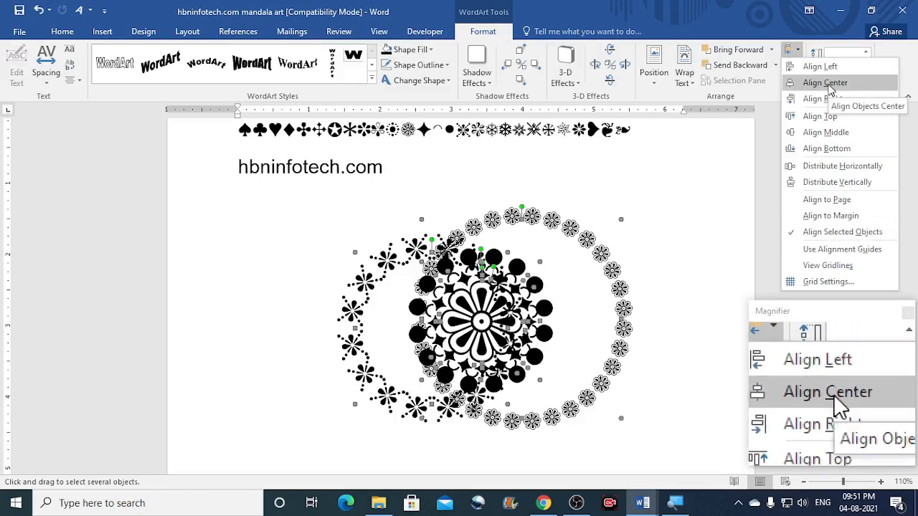
{"action": "left_click", "coordinate": [829, 84]}
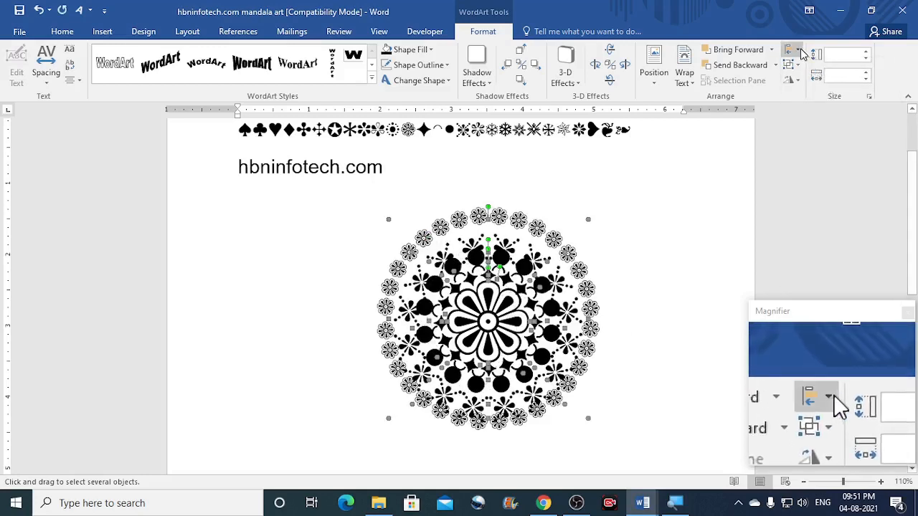
{"action": "left_click", "coordinate": [801, 53]}
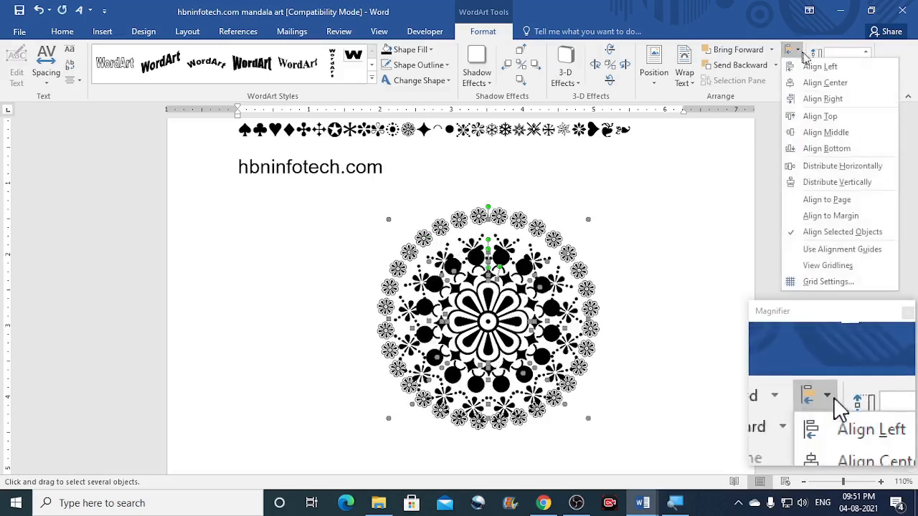
{"action": "left_click", "coordinate": [836, 134]}
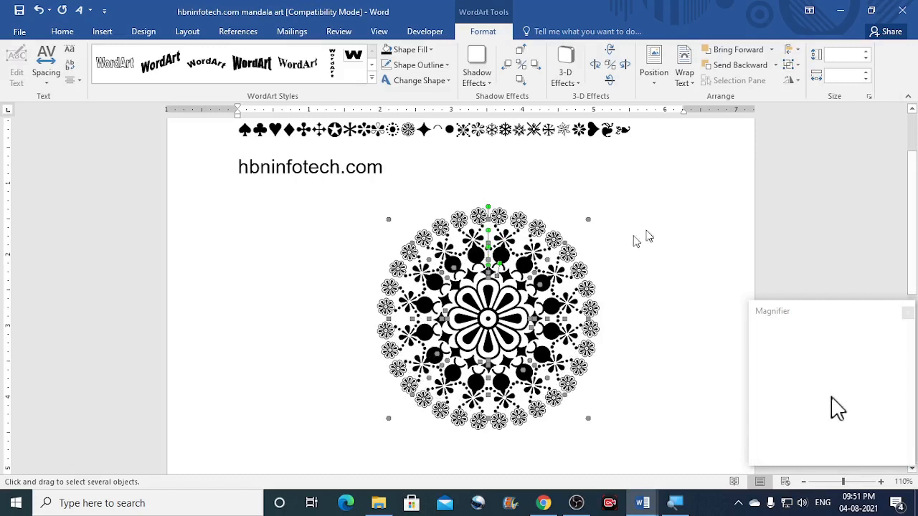
Reselect all the aligned mandala rings and group them into a single object
{"action": "left_click", "coordinate": [460, 187]}
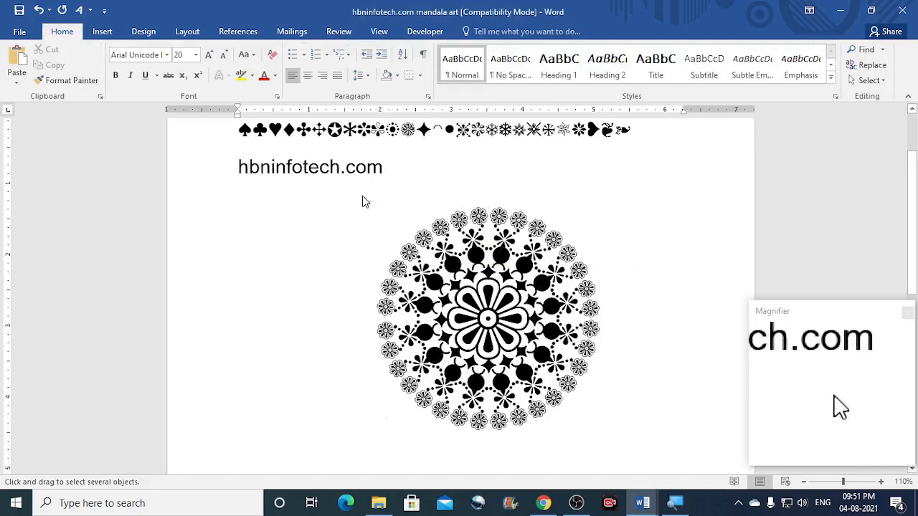
{"action": "left_click_drag", "start_coordinate": [430, 237], "coordinate": [639, 454]}
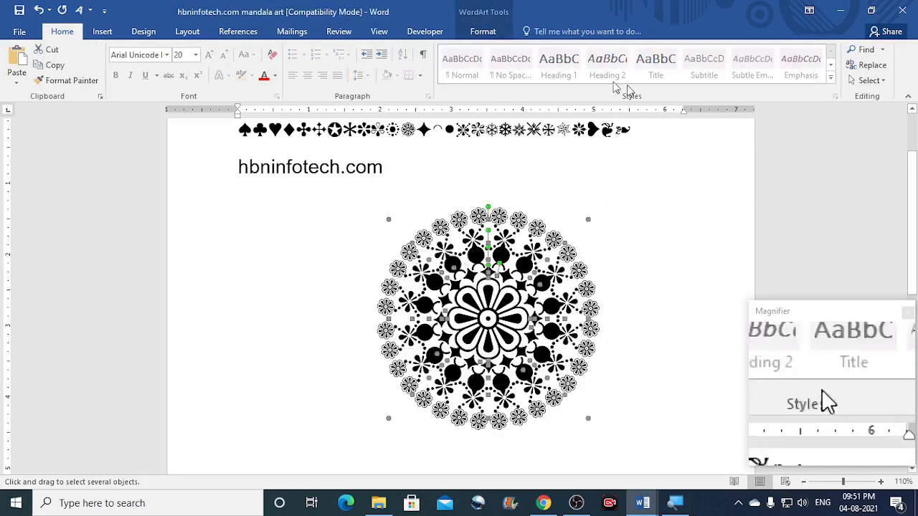
{"action": "left_click", "coordinate": [489, 35]}
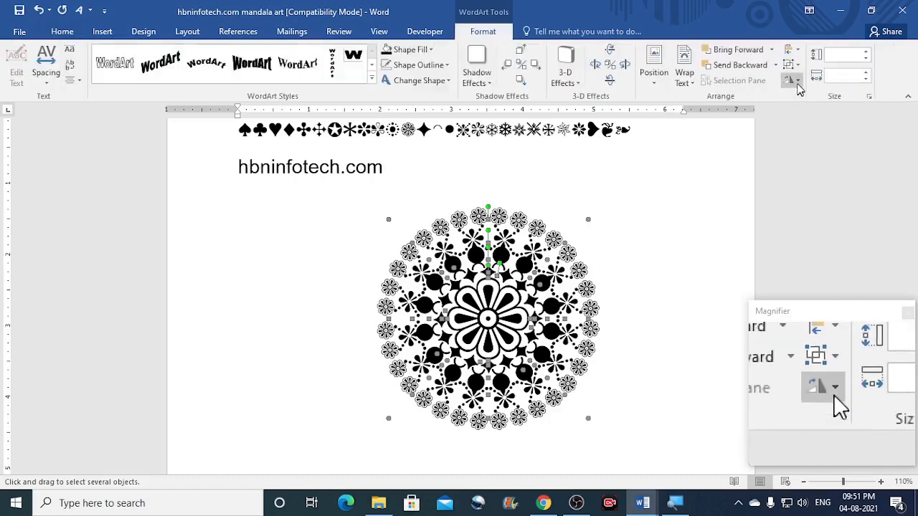
{"action": "left_click", "coordinate": [797, 66]}
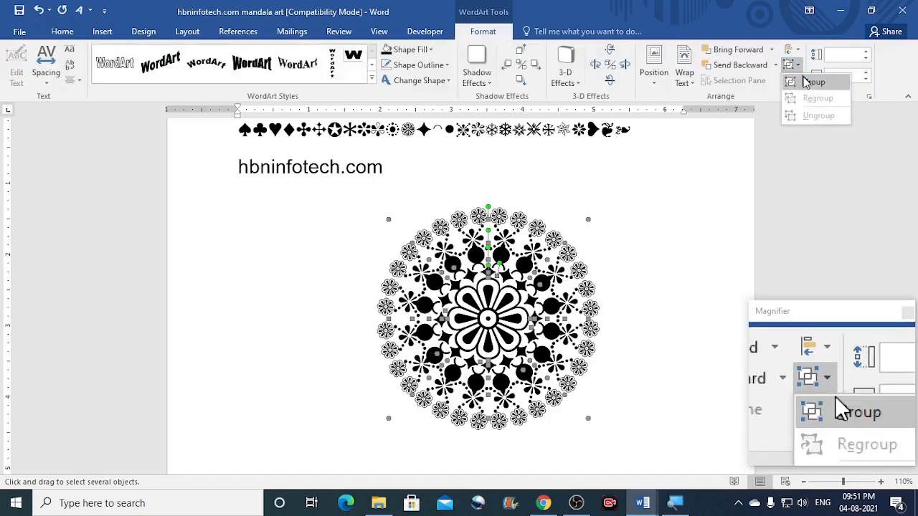
{"action": "left_click", "coordinate": [811, 83]}
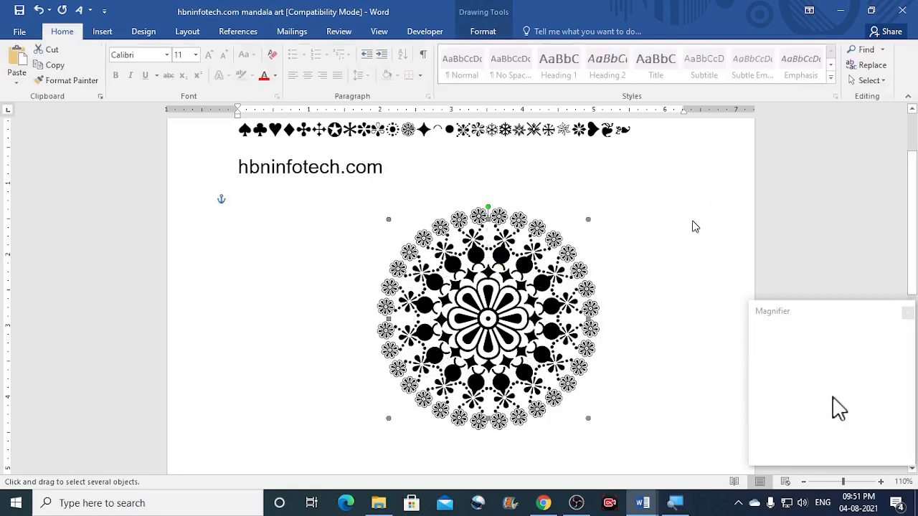
Move the grouped mandala around the page as one object and place it below the hbninfotech.com line
{"action": "left_click", "coordinate": [554, 187]}
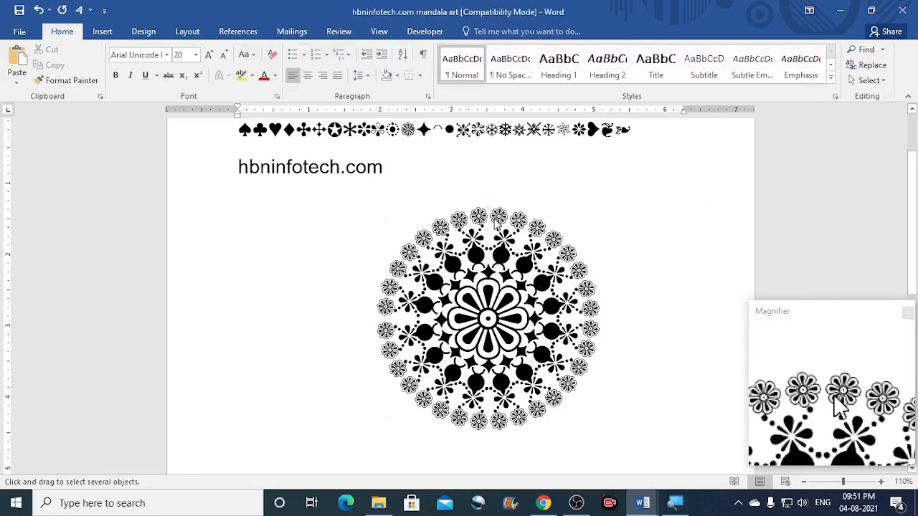
{"action": "left_click_drag", "start_coordinate": [499, 219], "coordinate": [594, 201]}
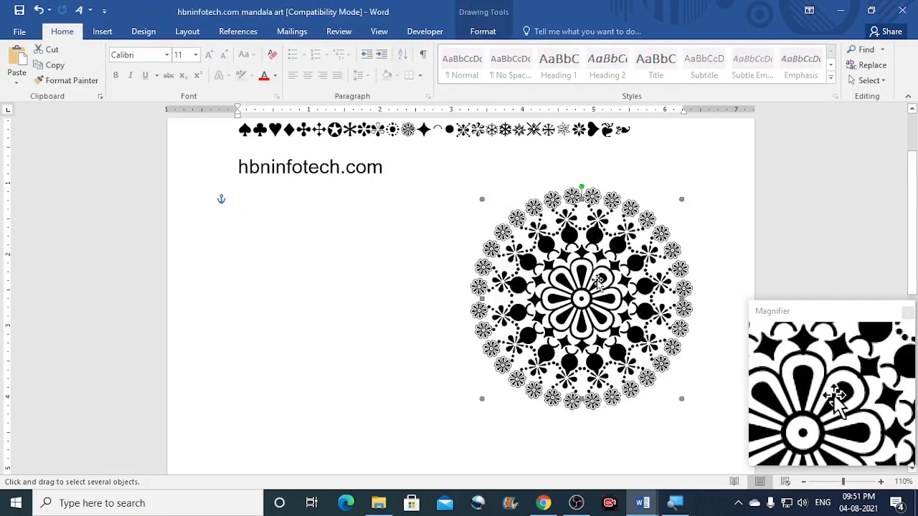
{"action": "left_click_drag", "start_coordinate": [597, 284], "coordinate": [555, 287]}
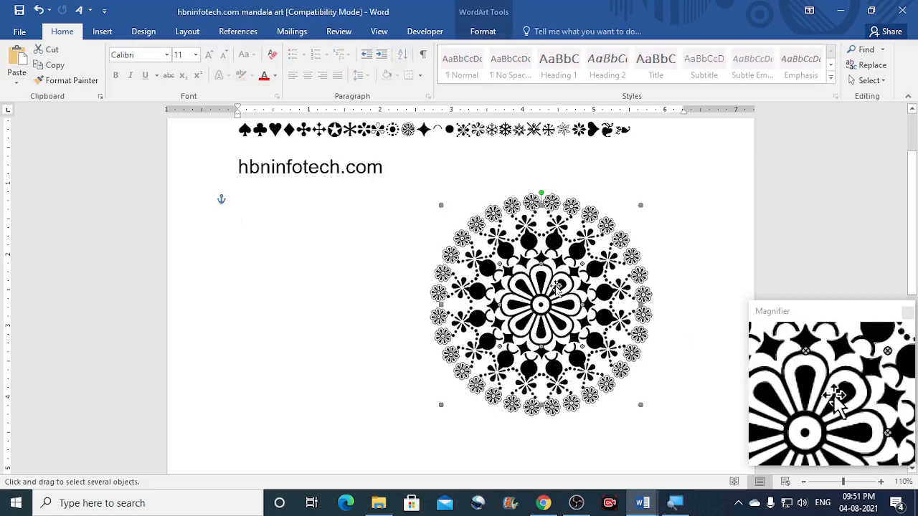
{"action": "left_click_drag", "start_coordinate": [556, 287], "coordinate": [582, 260]}
{"action": "left_click", "coordinate": [362, 228]}
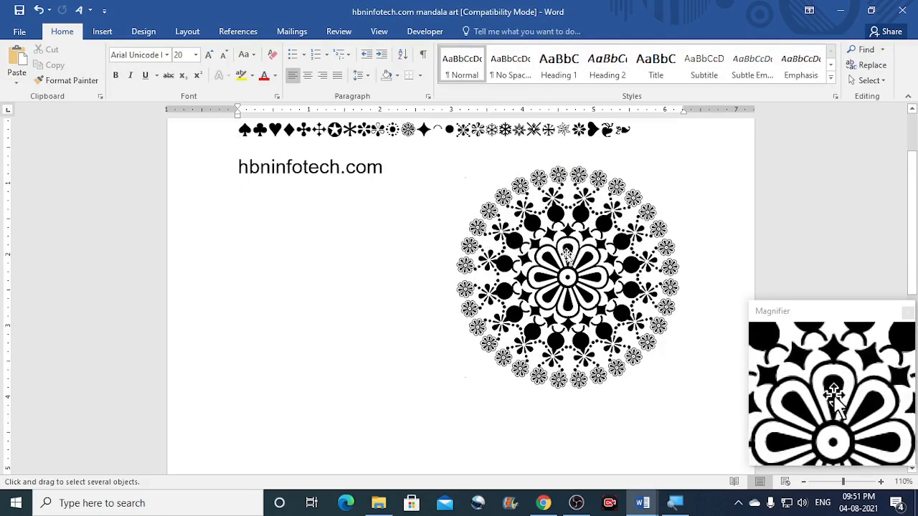
{"action": "left_click_drag", "start_coordinate": [571, 255], "coordinate": [467, 285]}
{"action": "scroll", "coordinate": [557, 246], "scroll_direction": "up", "scroll_amount": 1}
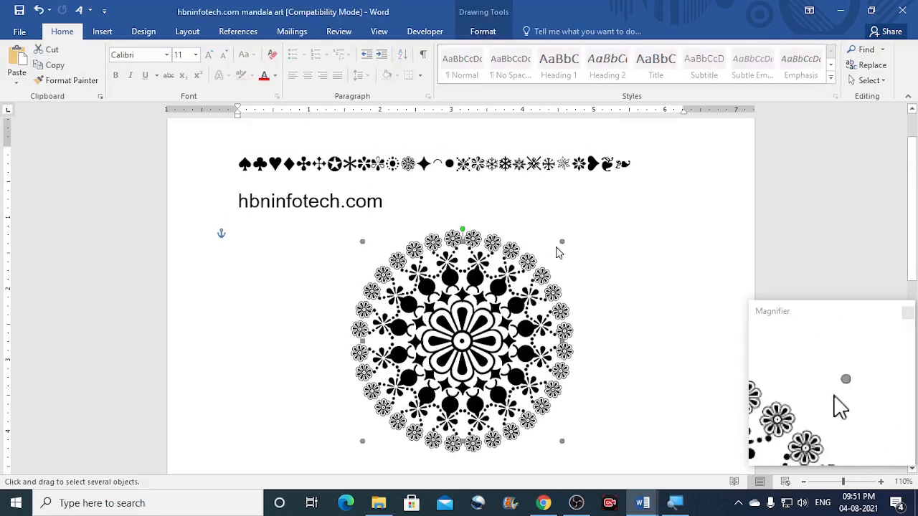
{"action": "scroll", "coordinate": [604, 226], "scroll_direction": "up", "scroll_amount": 1}
{"action": "scroll", "coordinate": [589, 230], "scroll_direction": "down", "scroll_amount": 1}
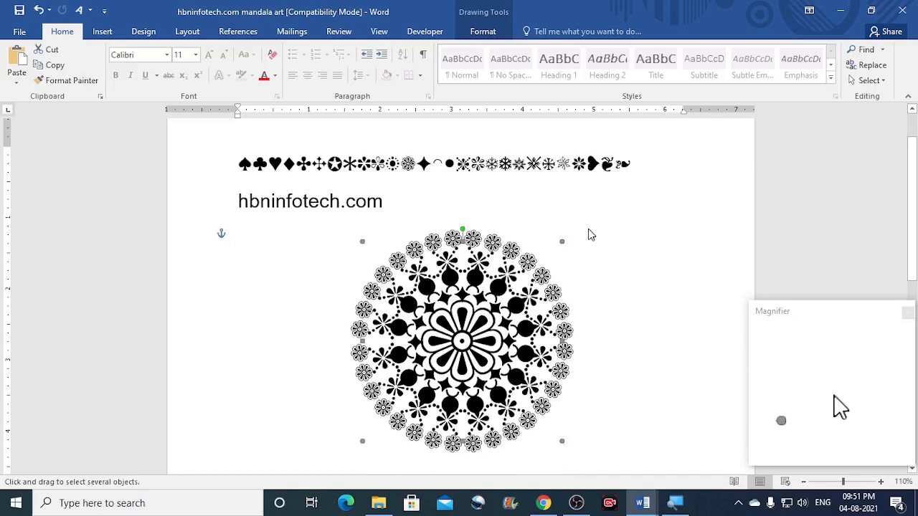
{"action": "left_click", "coordinate": [594, 209]}
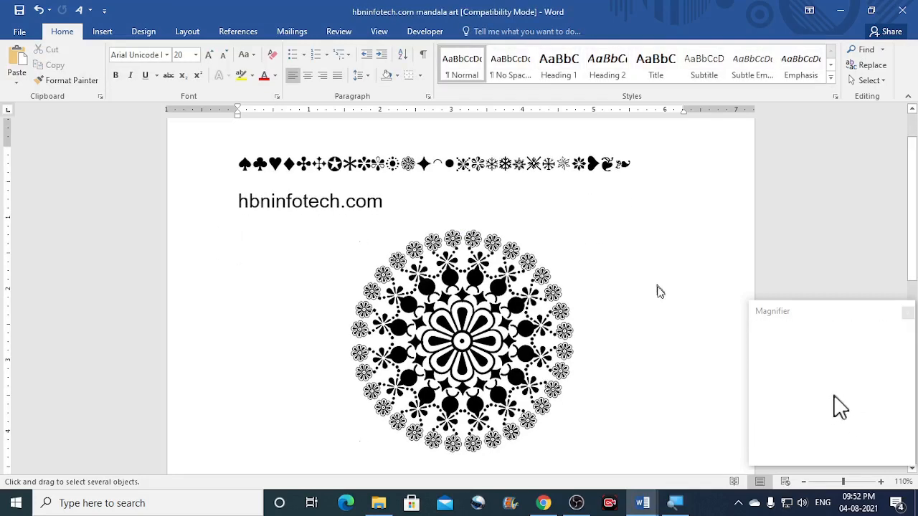
{"action": "scroll", "coordinate": [632, 302], "scroll_direction": "down", "scroll_amount": 1}
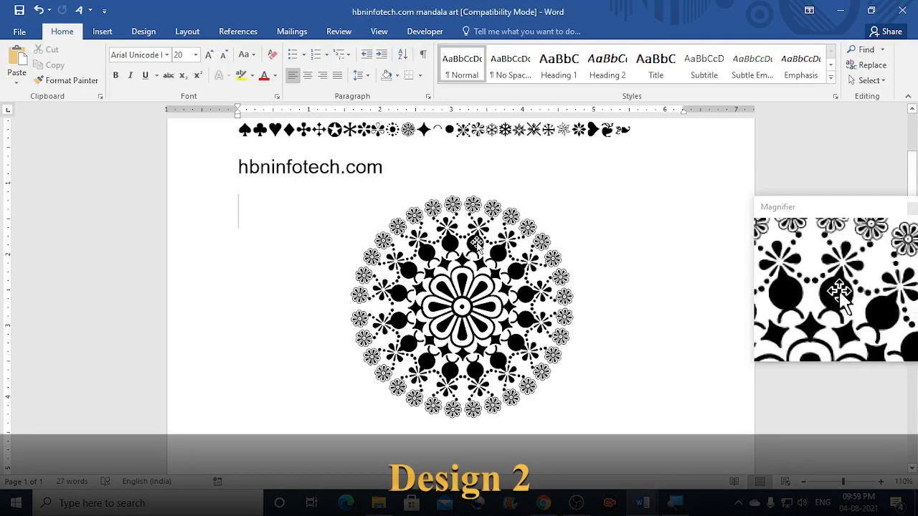
Move the finished mandala down beside the white-star ring, shifting that ring aside to clear space below the hbninfotech.com line
{"action": "scroll", "coordinate": [477, 244], "scroll_direction": "down", "scroll_amount": 2}
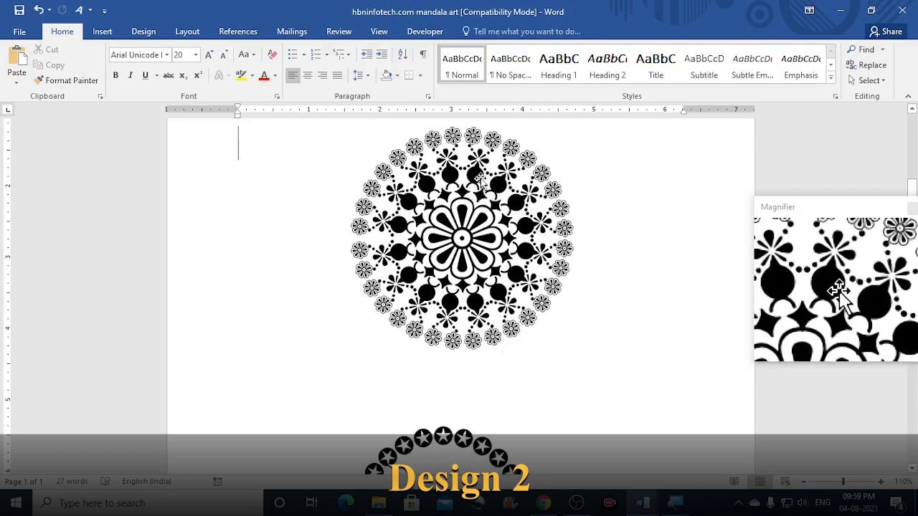
{"action": "left_click_drag", "start_coordinate": [485, 179], "coordinate": [648, 363]}
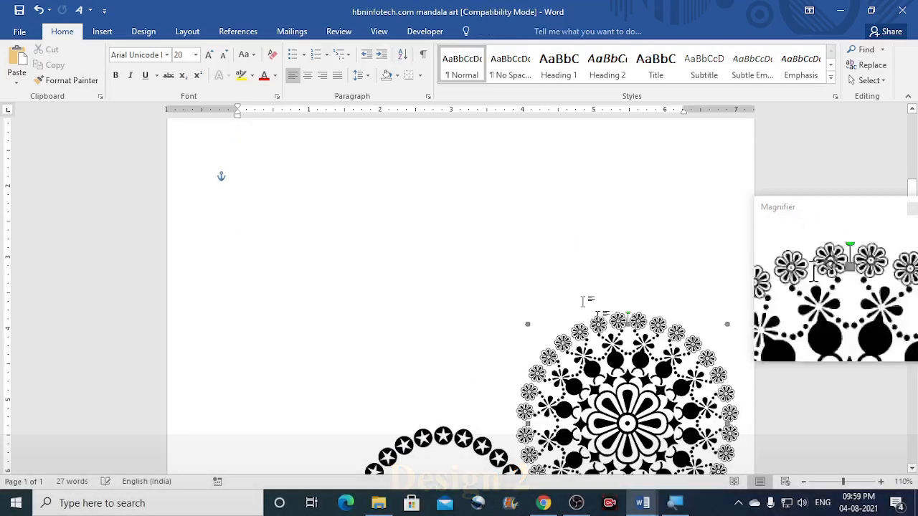
{"action": "scroll", "coordinate": [466, 278], "scroll_direction": "down", "scroll_amount": 5}
{"action": "left_click_drag", "start_coordinate": [467, 278], "coordinate": [405, 307]}
{"action": "left_click_drag", "start_coordinate": [642, 231], "coordinate": [606, 330]}
{"action": "scroll", "coordinate": [455, 259], "scroll_direction": "up", "scroll_amount": 8}
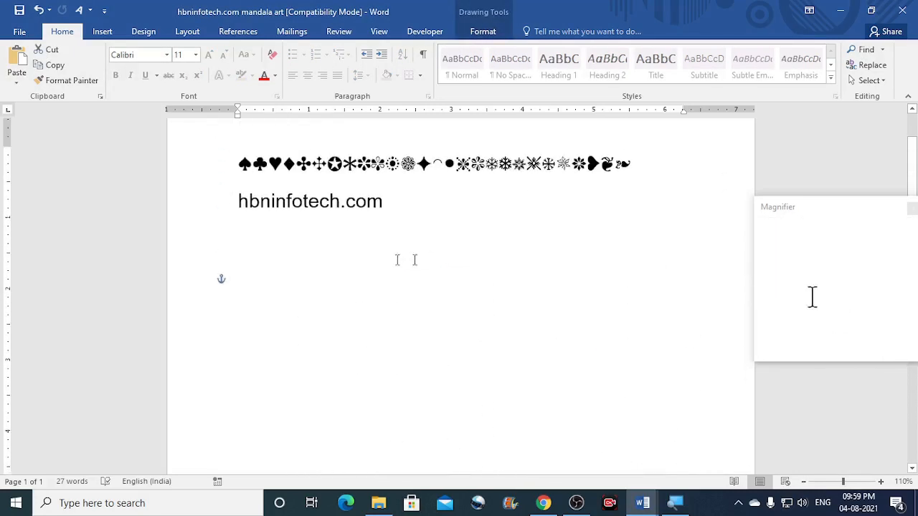
{"action": "left_click", "coordinate": [343, 245]}
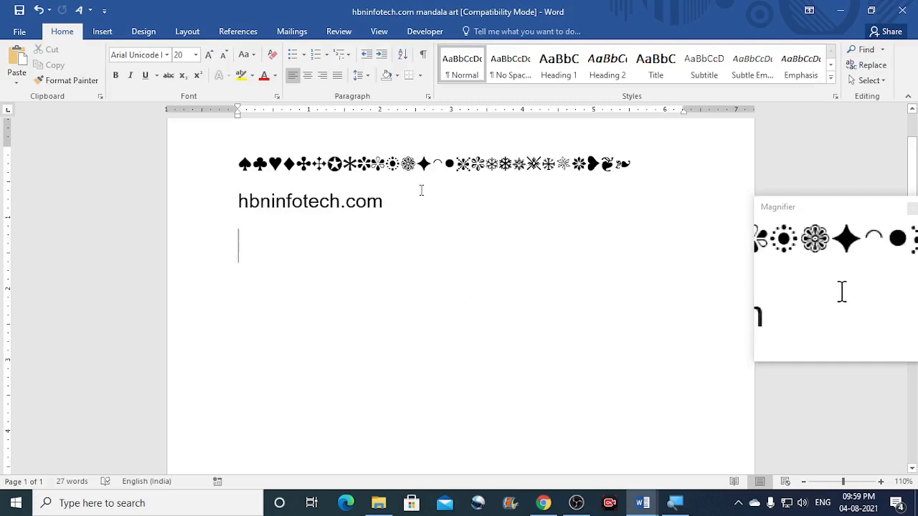
Ungroup the finished mandala into its separate rings
{"action": "scroll", "coordinate": [421, 190], "scroll_direction": "down", "scroll_amount": 5}
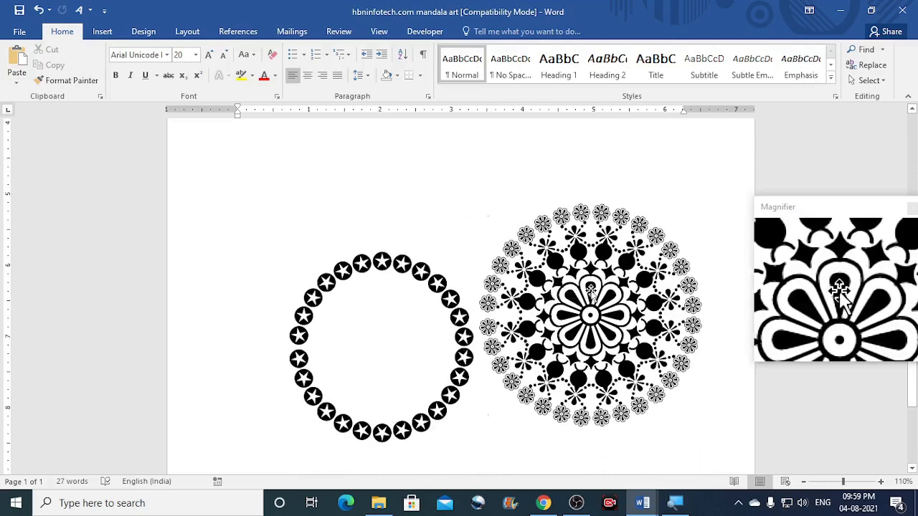
{"action": "left_click", "coordinate": [602, 295]}
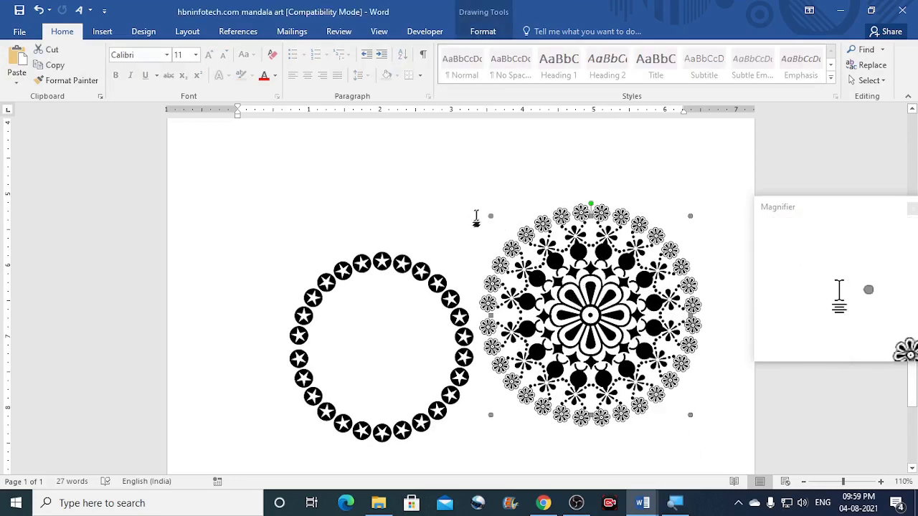
{"action": "left_click", "coordinate": [483, 31]}
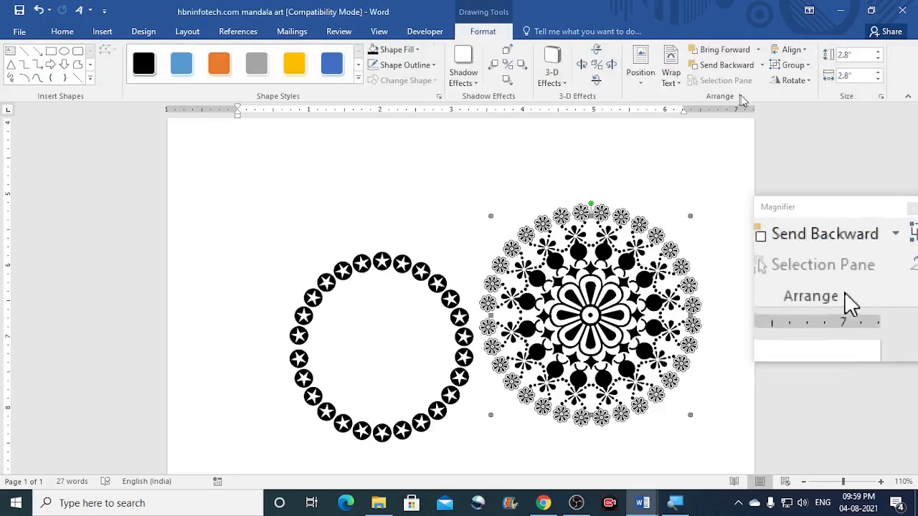
{"action": "left_click", "coordinate": [799, 65]}
{"action": "left_click", "coordinate": [782, 116]}
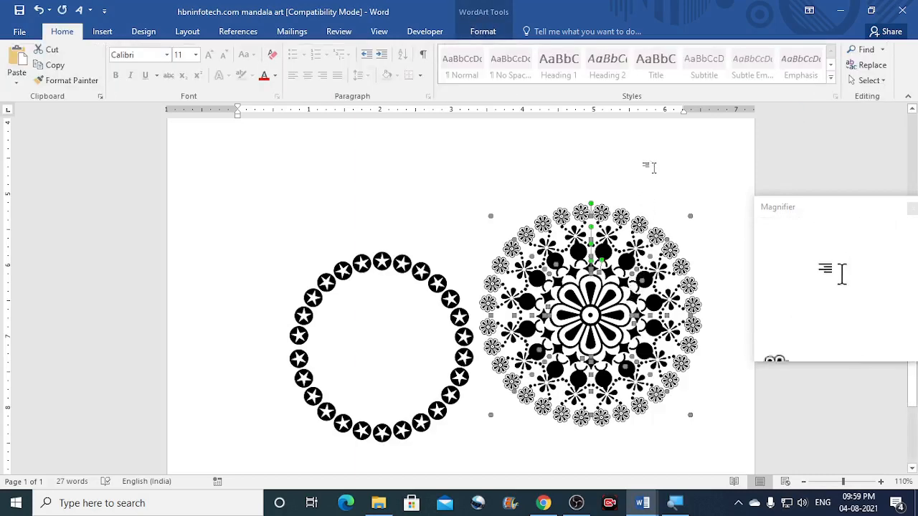
Move the eight-petal centre flower out of the mandala to the empty area below the hbninfotech.com line
{"action": "left_click", "coordinate": [599, 290]}
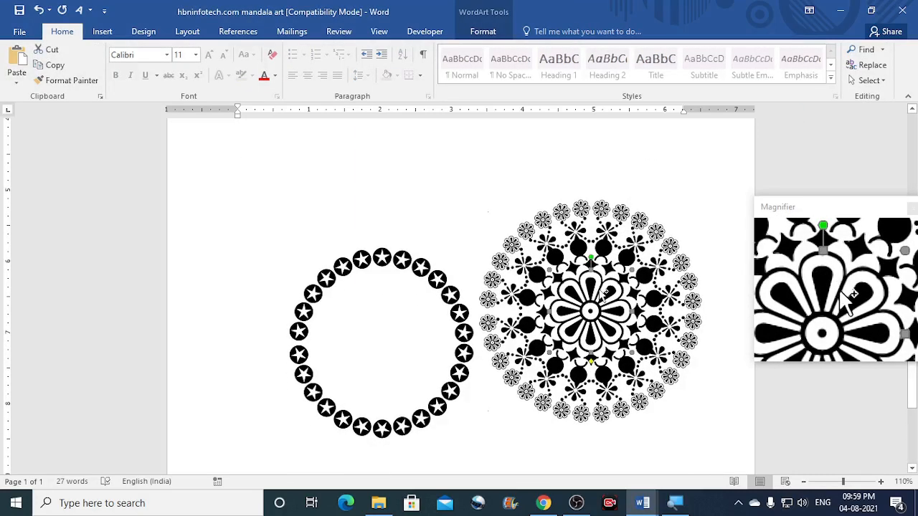
{"action": "left_click_drag", "start_coordinate": [604, 292], "coordinate": [347, 174]}
{"action": "scroll", "coordinate": [416, 242], "scroll_direction": "up", "scroll_amount": 6}
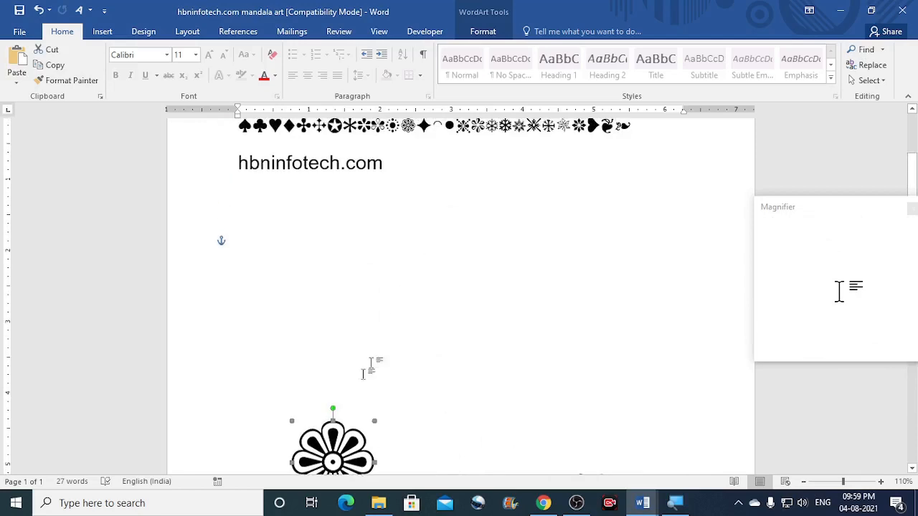
{"action": "left_click_drag", "start_coordinate": [339, 423], "coordinate": [381, 350]}
{"action": "left_click_drag", "start_coordinate": [412, 262], "coordinate": [412, 262]}
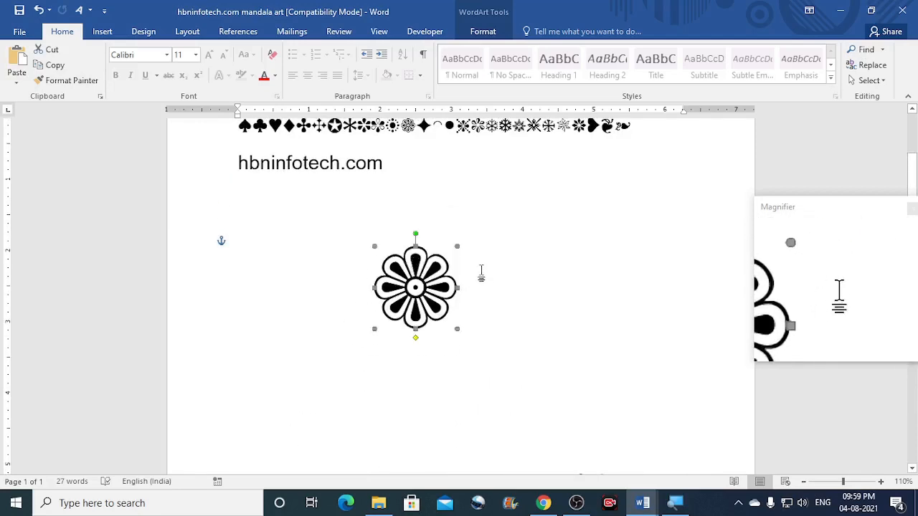
{"action": "left_click", "coordinate": [382, 217]}
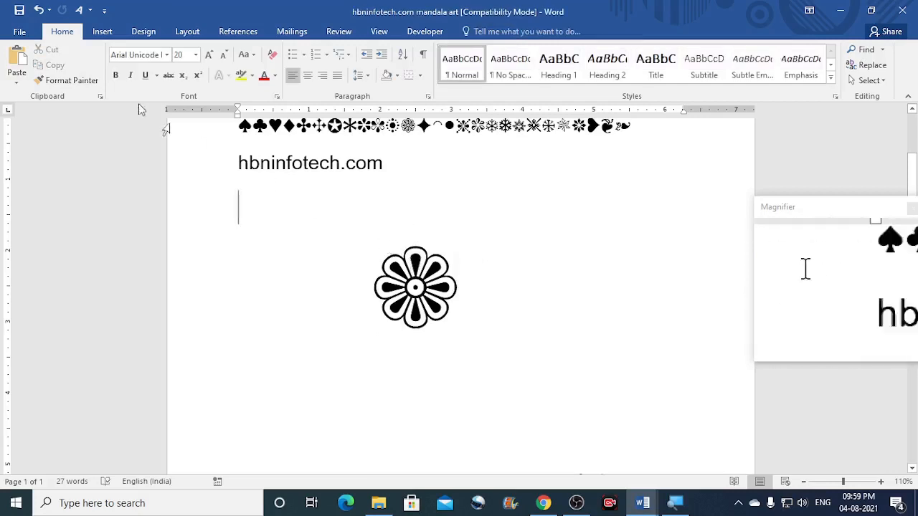
Insert an oval shape about 1.09" high and 1.13" wide beside the centre flower
{"action": "left_click", "coordinate": [105, 34]}
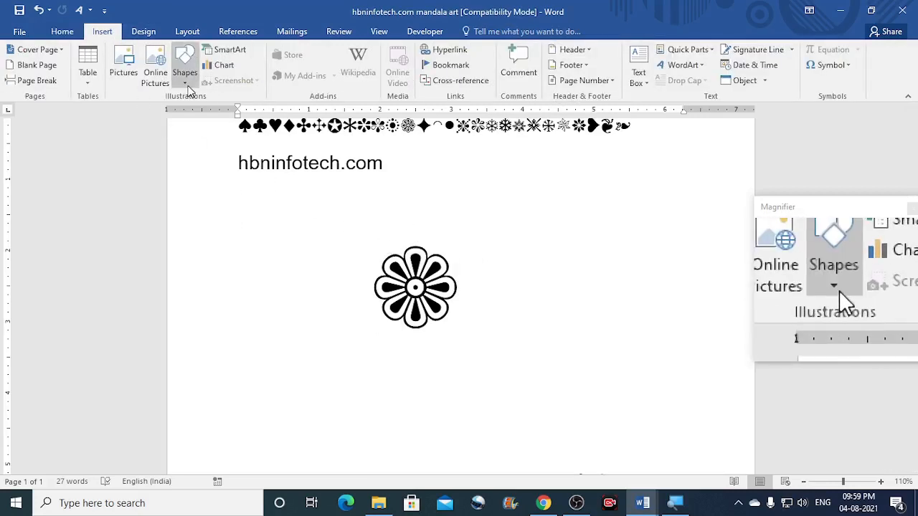
{"action": "left_click", "coordinate": [188, 86]}
{"action": "left_click", "coordinate": [236, 113]}
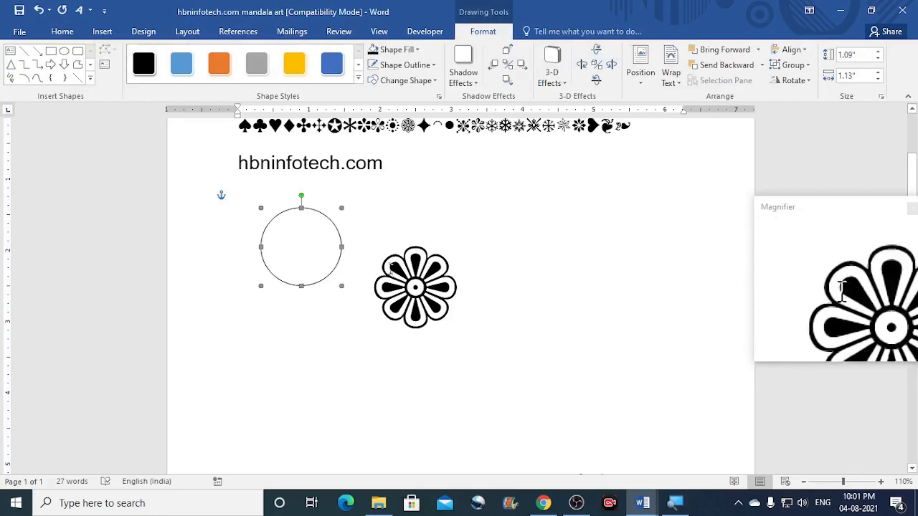
Give the circle a black outline with a weight of 2¼ pt
{"action": "left_click", "coordinate": [414, 69]}
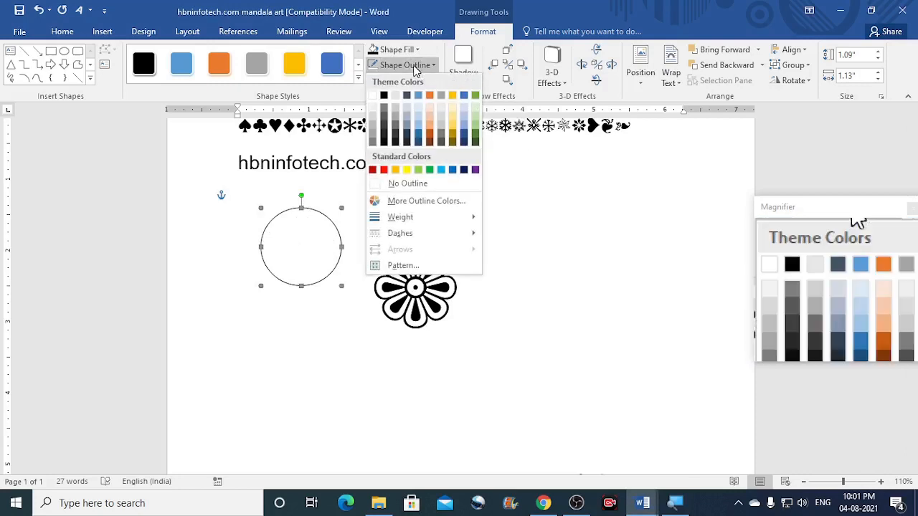
{"action": "left_click", "coordinate": [384, 97]}
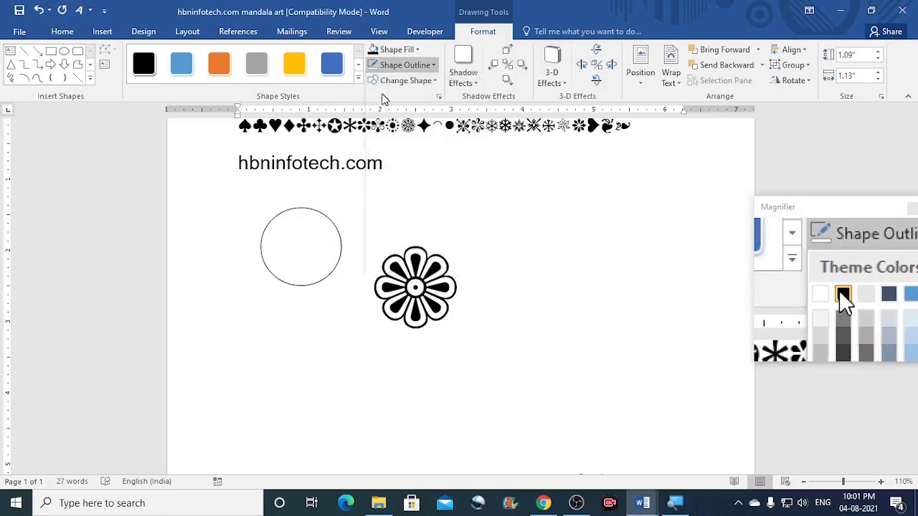
{"action": "left_click", "coordinate": [431, 66]}
{"action": "mouse_move", "coordinate": [416, 223]}
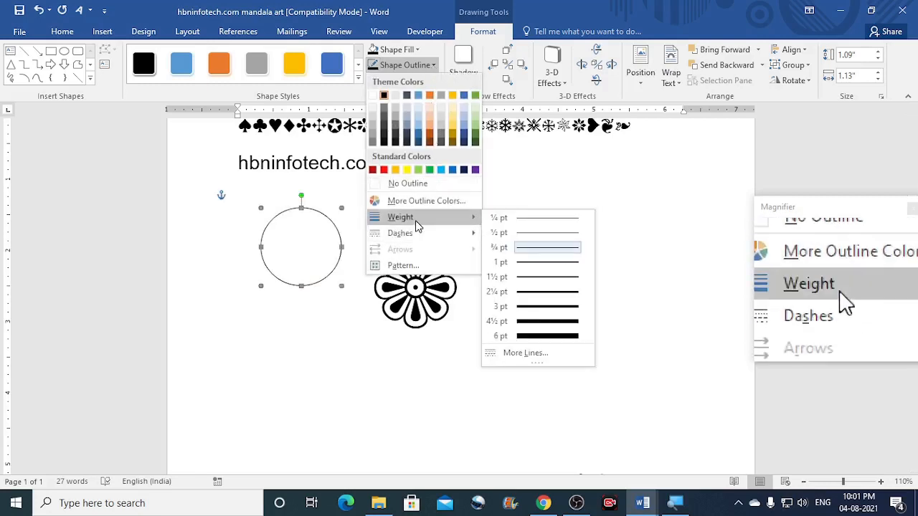
{"action": "left_click", "coordinate": [539, 295]}
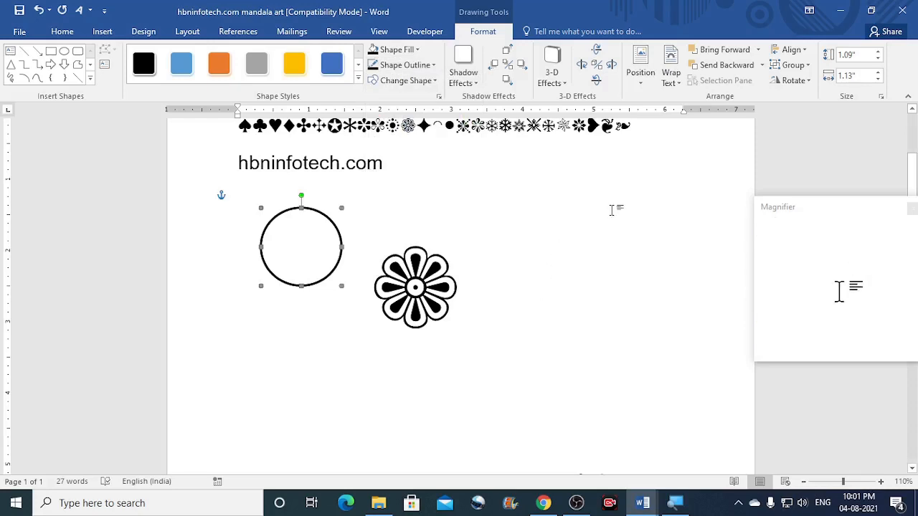
Set the circle's height and width to 1.28" each
{"action": "left_click", "coordinate": [865, 55]}
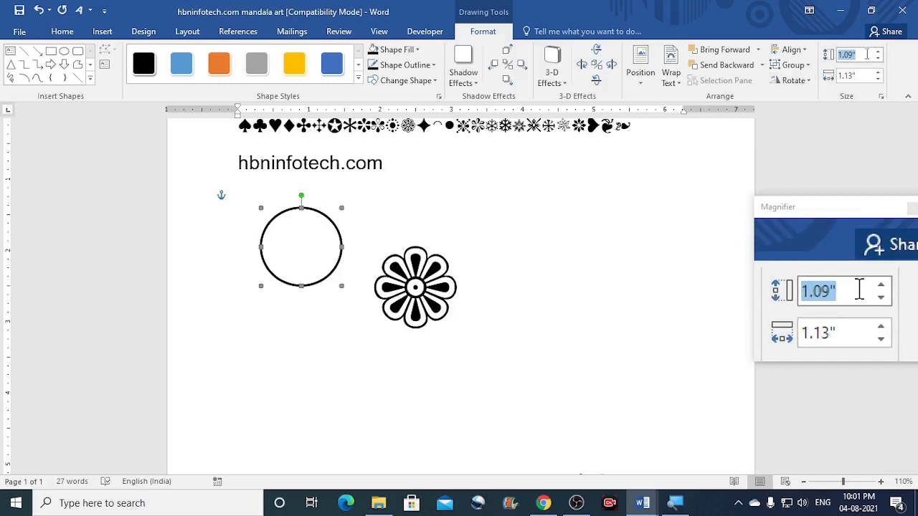
{"action": "type", "text": "1.28"}
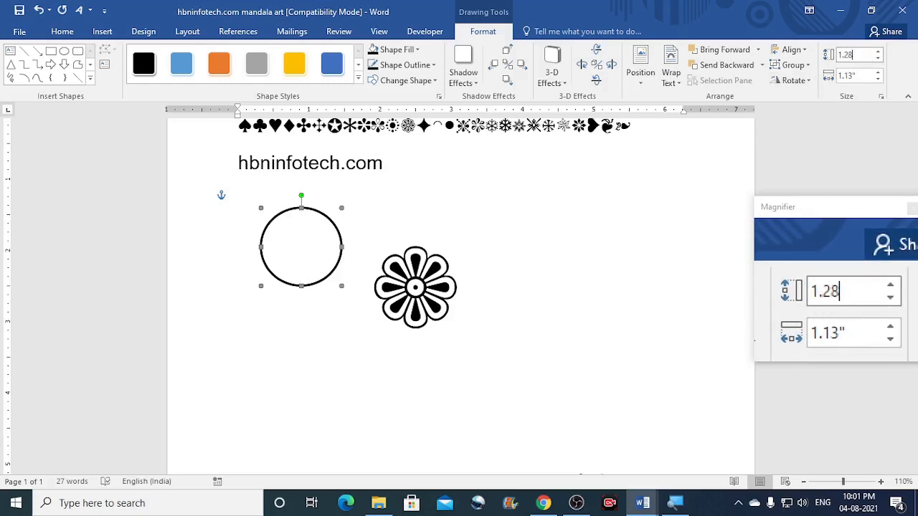
{"action": "left_click", "coordinate": [863, 76]}
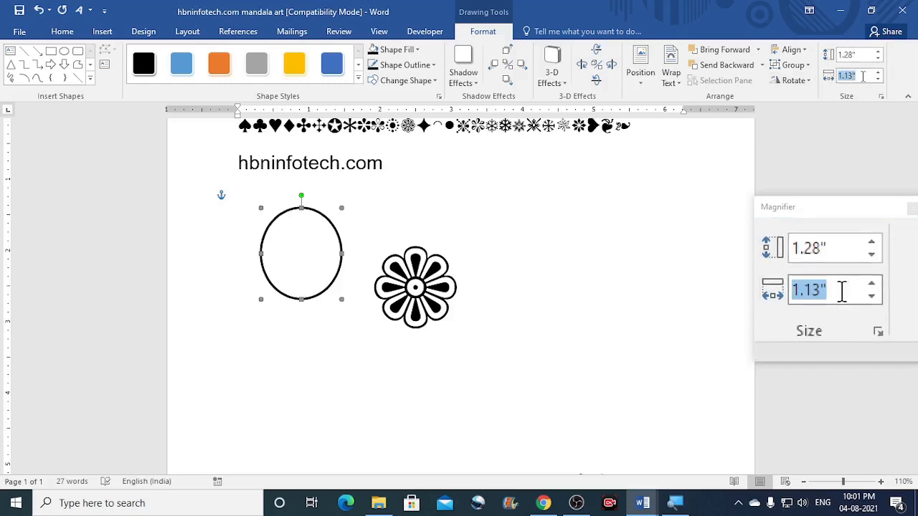
{"action": "type", "text": "1.28"}
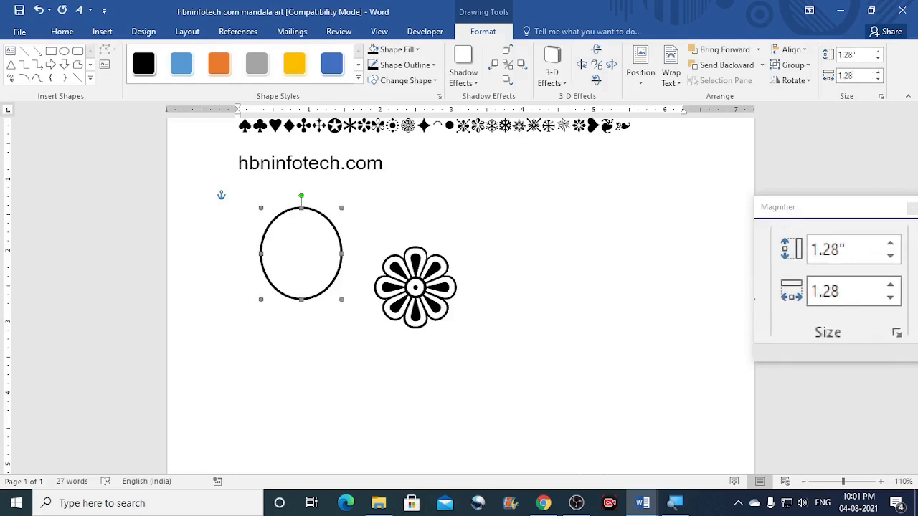
{"action": "key", "text": "Return"}
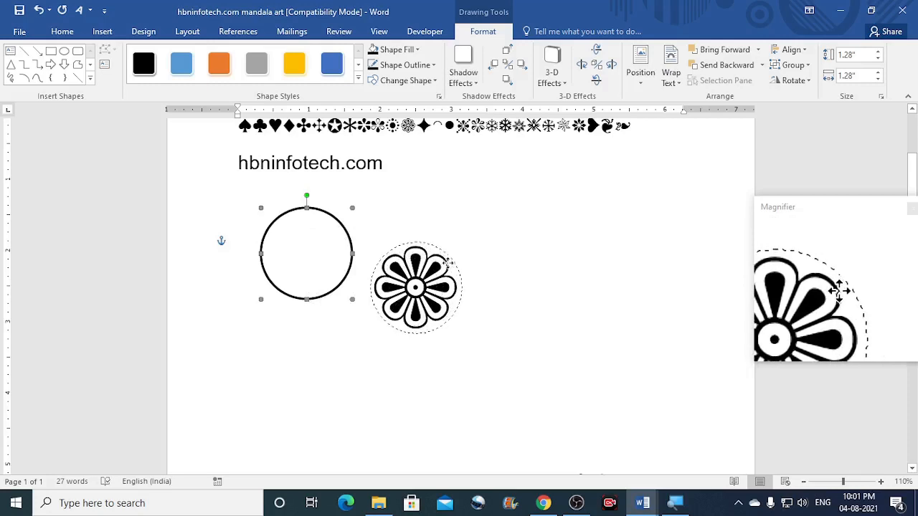
Move the circle over the centre flower and send it to the back so it frames the petals
{"action": "left_click_drag", "start_coordinate": [342, 235], "coordinate": [448, 265]}
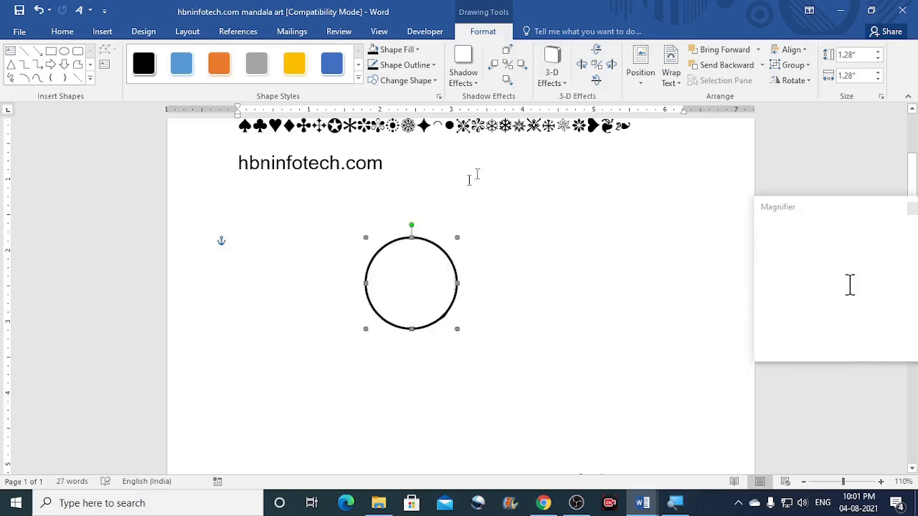
{"action": "left_click", "coordinate": [763, 65]}
{"action": "left_click", "coordinate": [731, 97]}
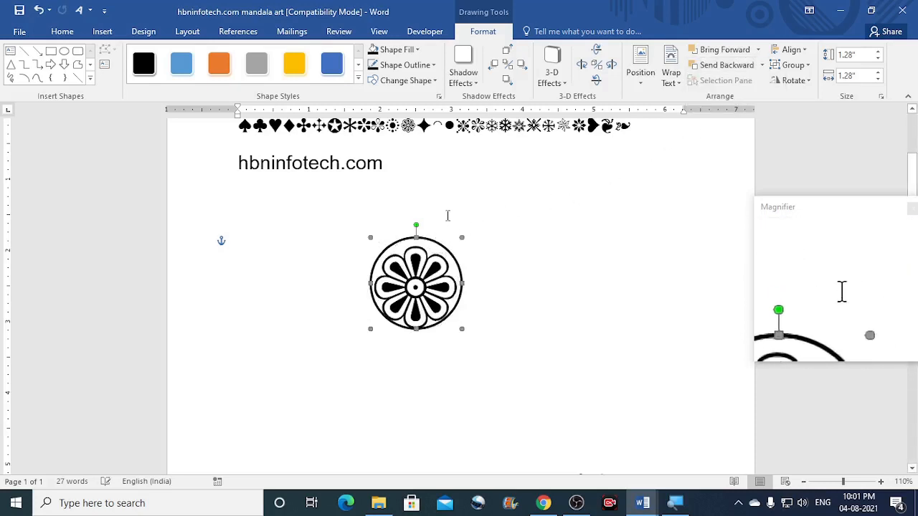
{"action": "left_click", "coordinate": [448, 215]}
Duplicate the centre flower and place the copy beside the circled original
{"action": "left_click", "coordinate": [416, 261]}
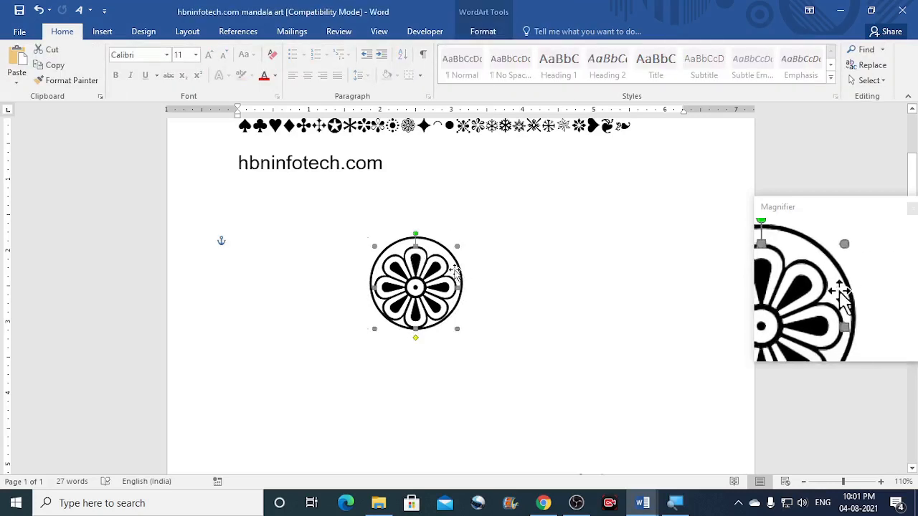
{"action": "key", "text": "ctrl+d"}
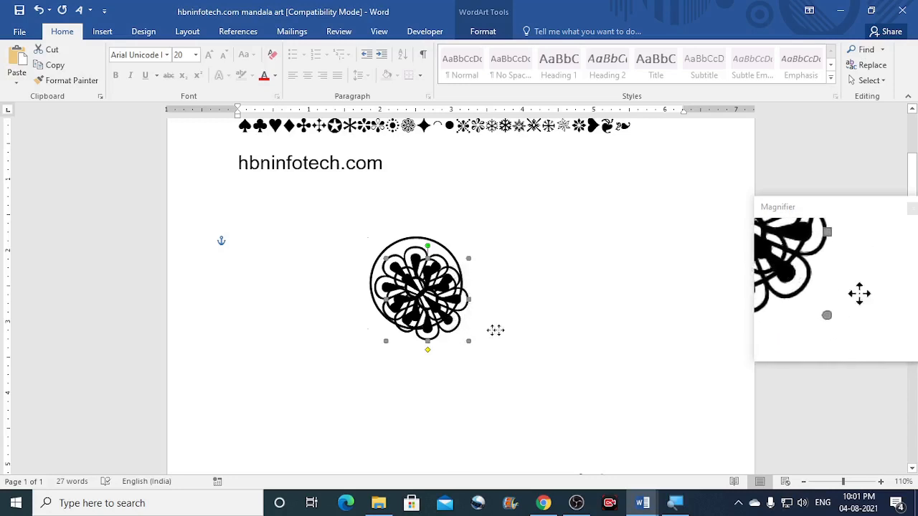
{"action": "left_click_drag", "start_coordinate": [562, 294], "coordinate": [563, 294]}
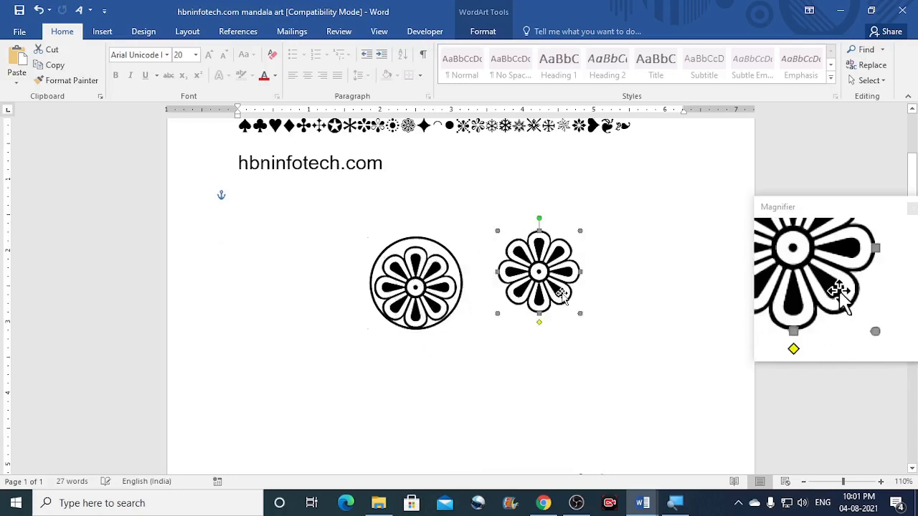
Set the duplicated flower's height and width to 1.95" each
{"action": "left_click", "coordinate": [486, 32]}
{"action": "left_click", "coordinate": [846, 56]}
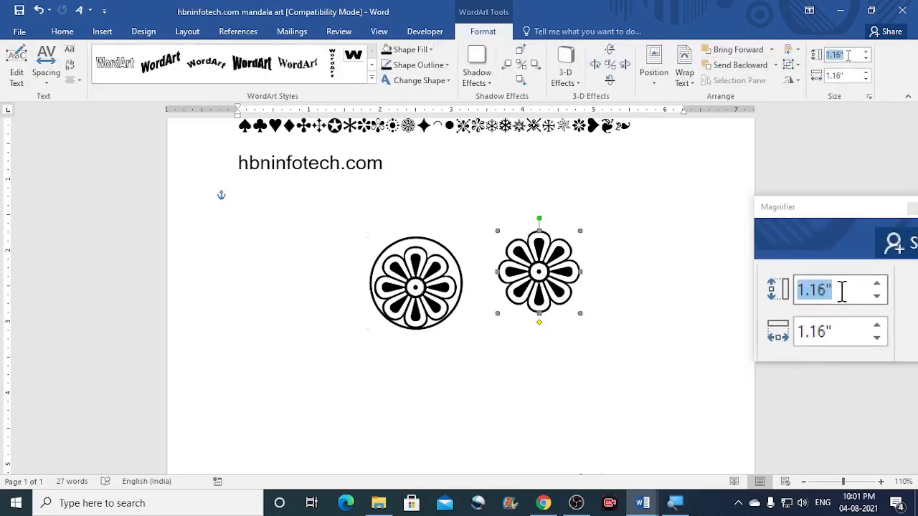
{"action": "type", "text": "1."}
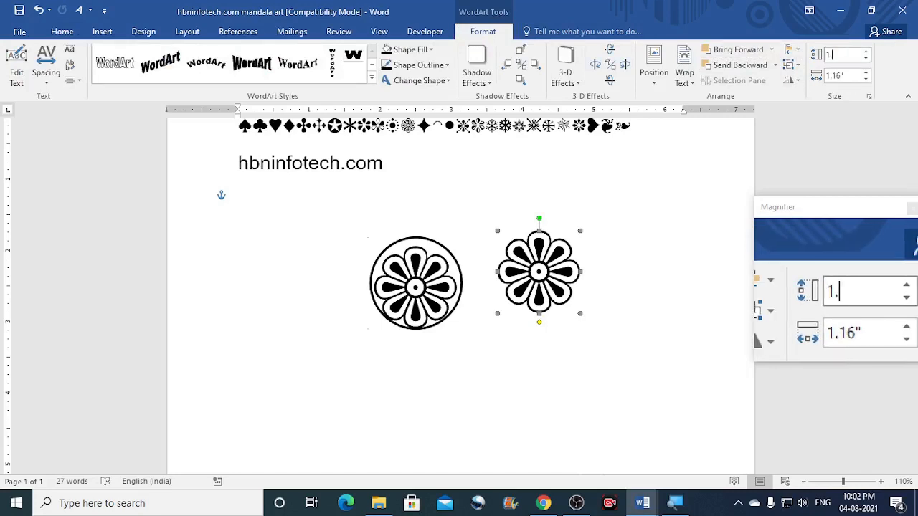
{"action": "type", "text": "95"}
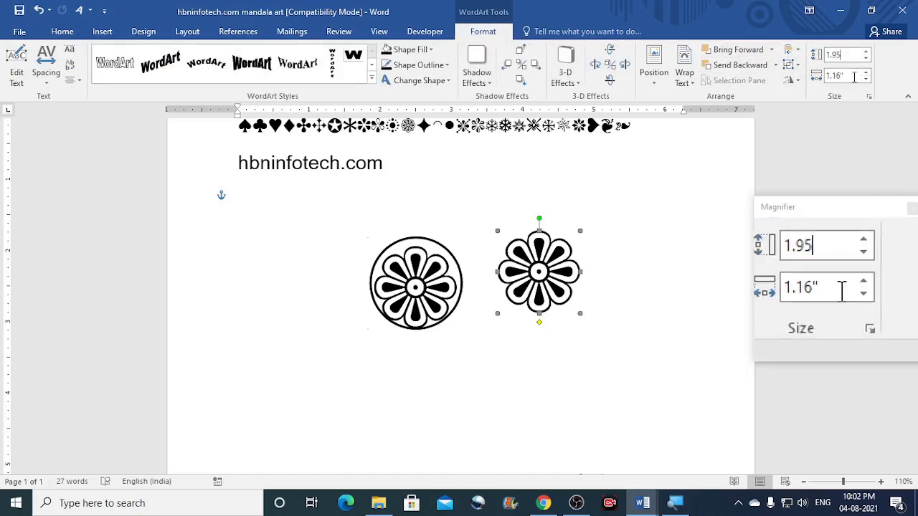
{"action": "left_click", "coordinate": [853, 77]}
{"action": "type", "text": "1.95"}
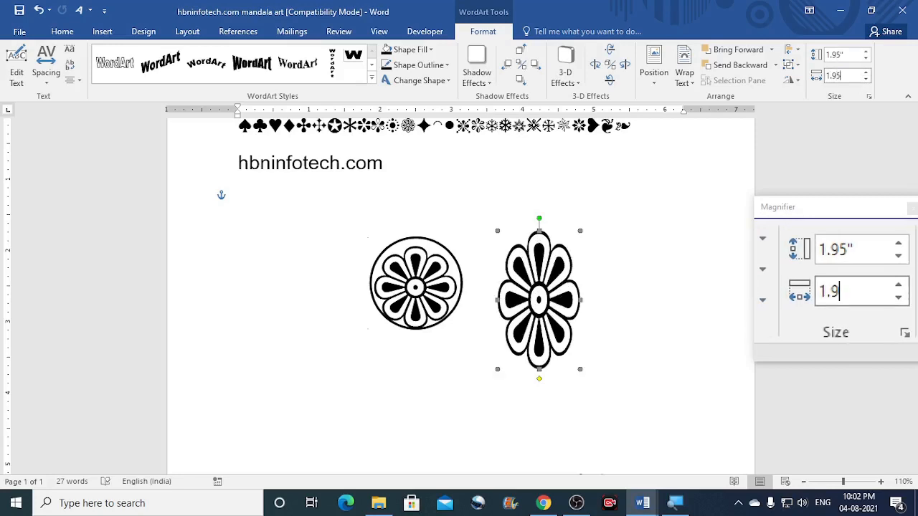
{"action": "key", "text": "Return"}
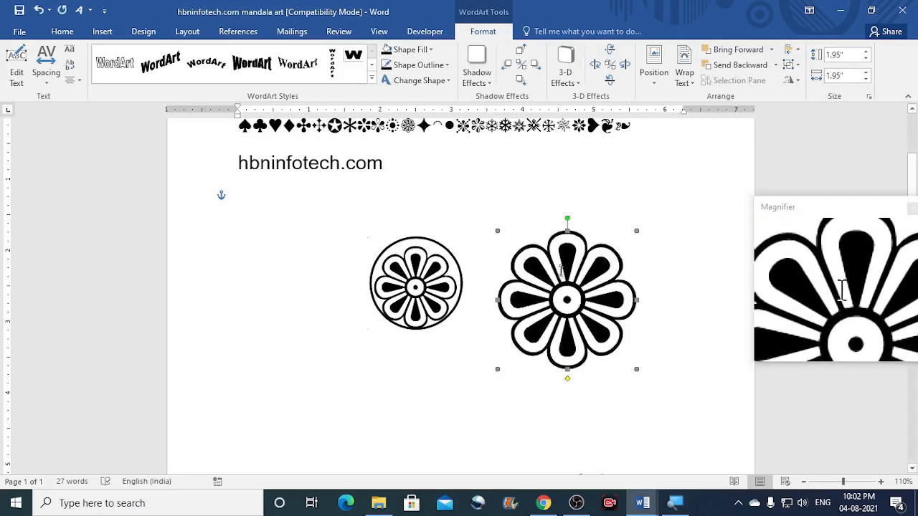
Send the enlarged flower to the back and centre it behind the circled flower
{"action": "left_click_drag", "start_coordinate": [529, 265], "coordinate": [407, 256]}
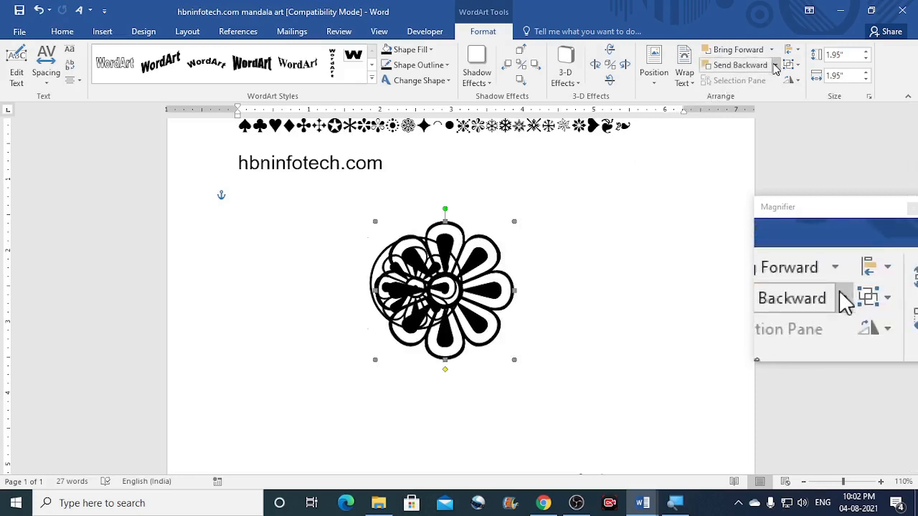
{"action": "left_click", "coordinate": [777, 66]}
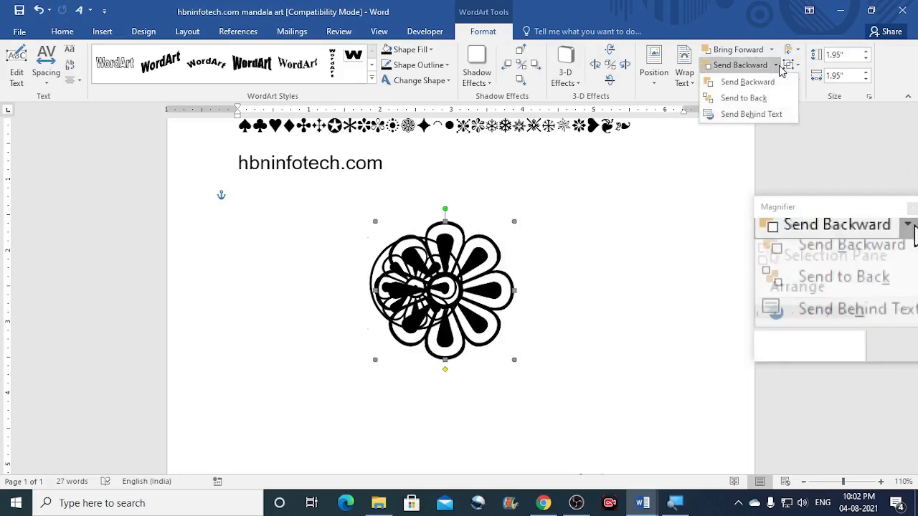
{"action": "left_click", "coordinate": [746, 98]}
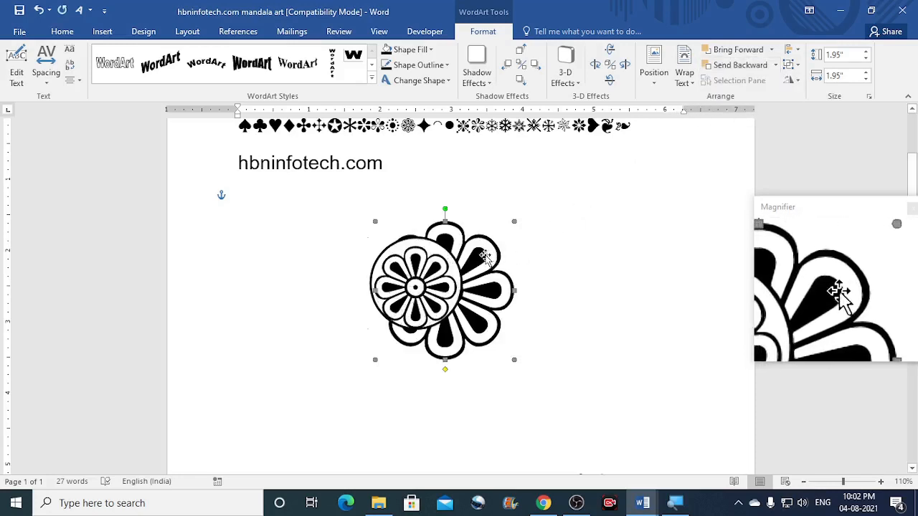
{"action": "left_click_drag", "start_coordinate": [486, 258], "coordinate": [451, 247]}
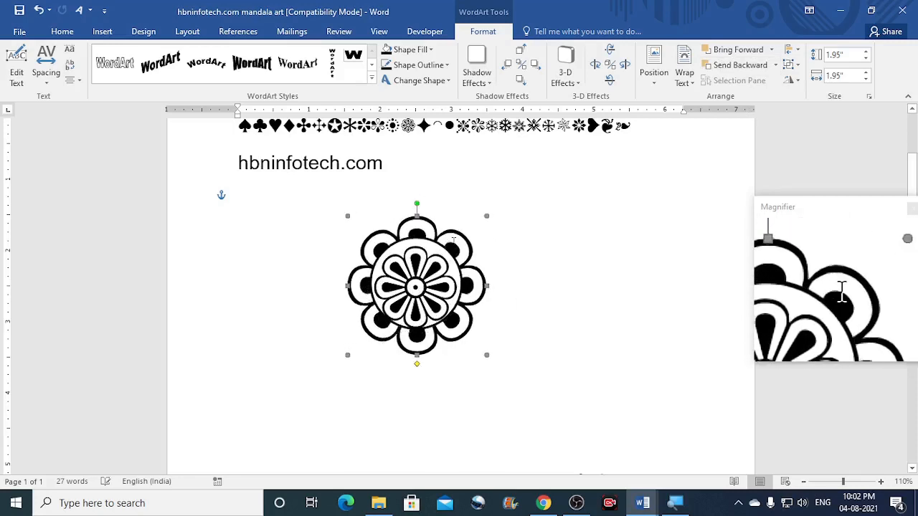
{"action": "left_click", "coordinate": [528, 254]}
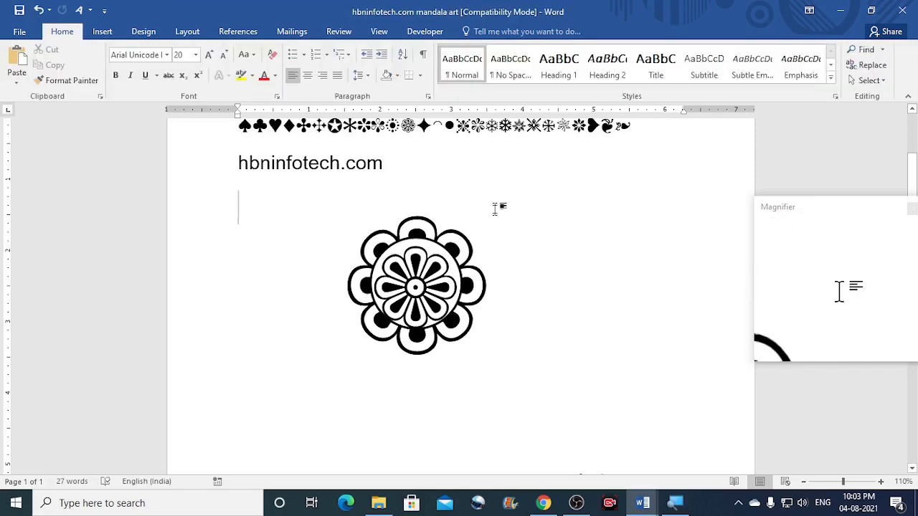
Insert an oval shape about 1.88" high and 1.7" wide beside the layered flower
{"action": "left_click", "coordinate": [113, 35]}
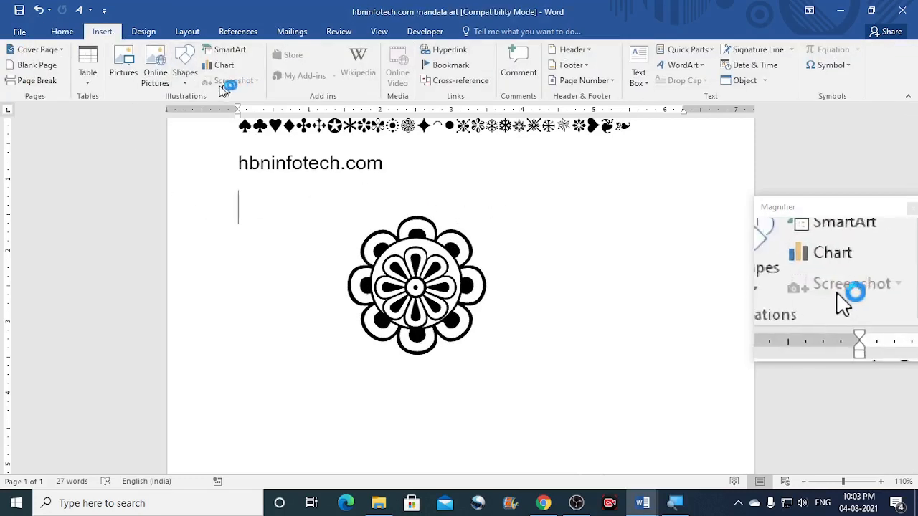
{"action": "left_click", "coordinate": [190, 88]}
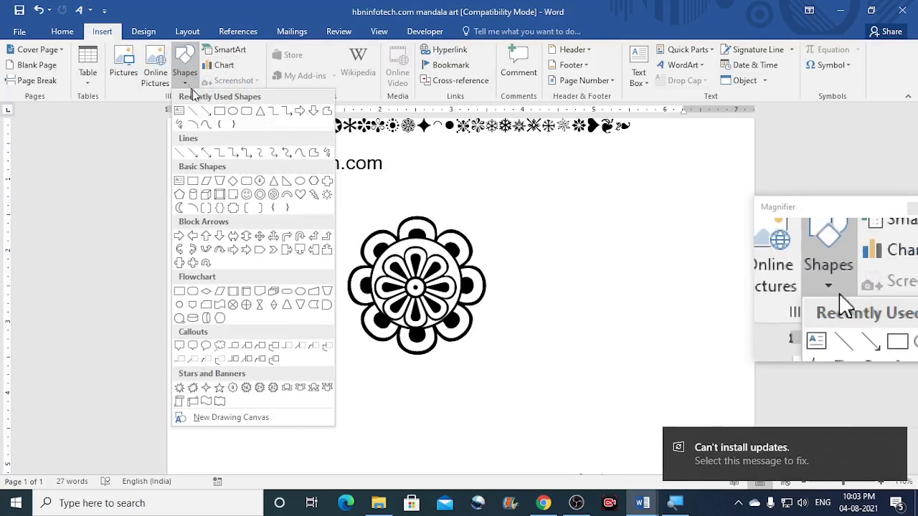
{"action": "left_click", "coordinate": [233, 111]}
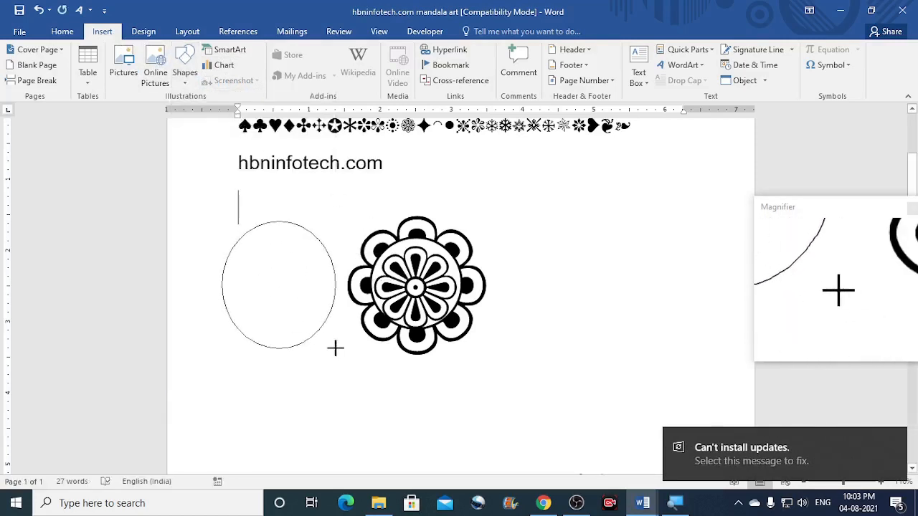
{"action": "left_click_drag", "start_coordinate": [335, 348], "coordinate": [343, 355]}
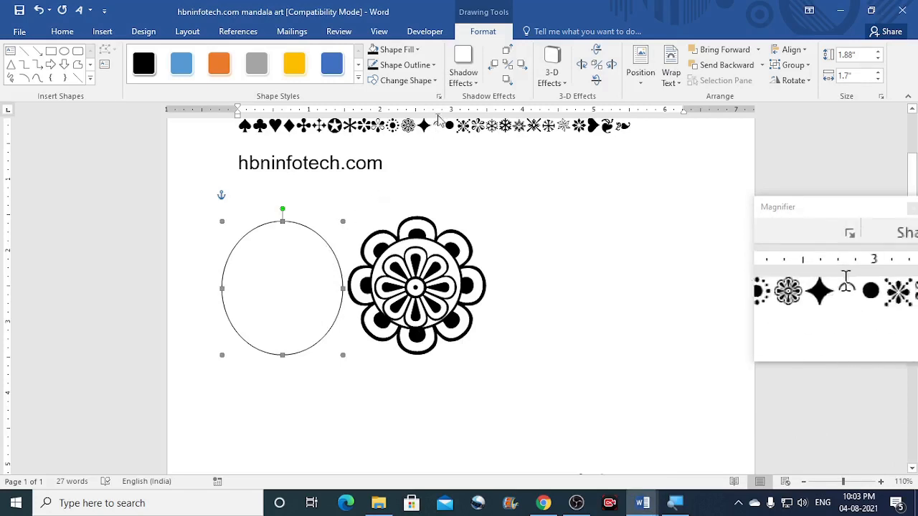
Give the new oval a black outline with a weight of 4½ pt
{"action": "left_click", "coordinate": [412, 65]}
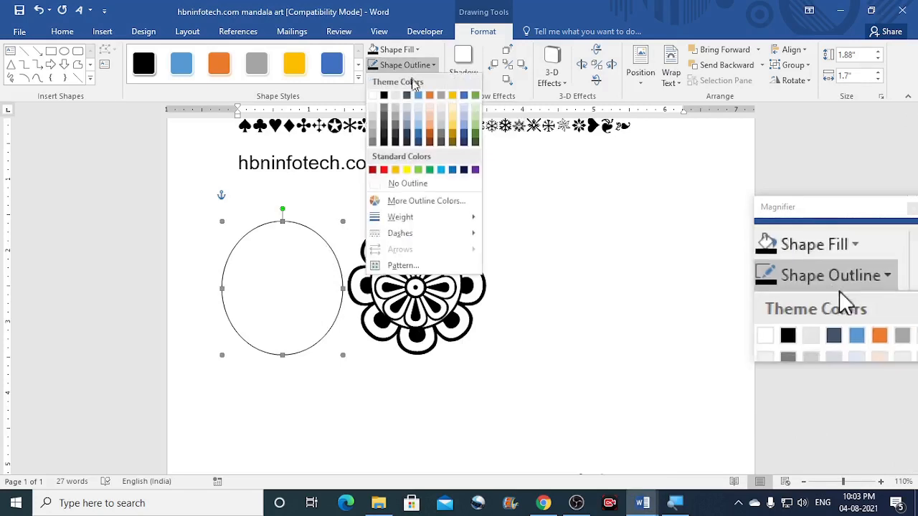
{"action": "left_click", "coordinate": [417, 95]}
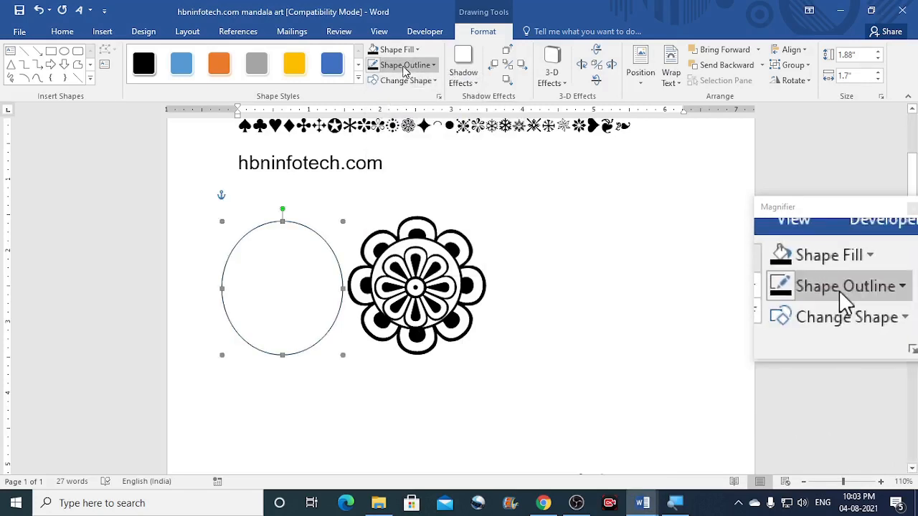
{"action": "left_click", "coordinate": [405, 67]}
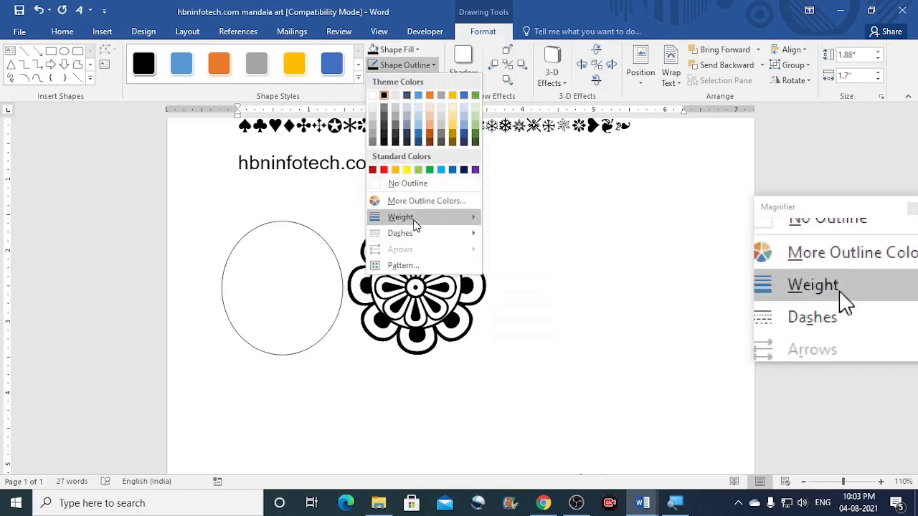
{"action": "mouse_move", "coordinate": [413, 220]}
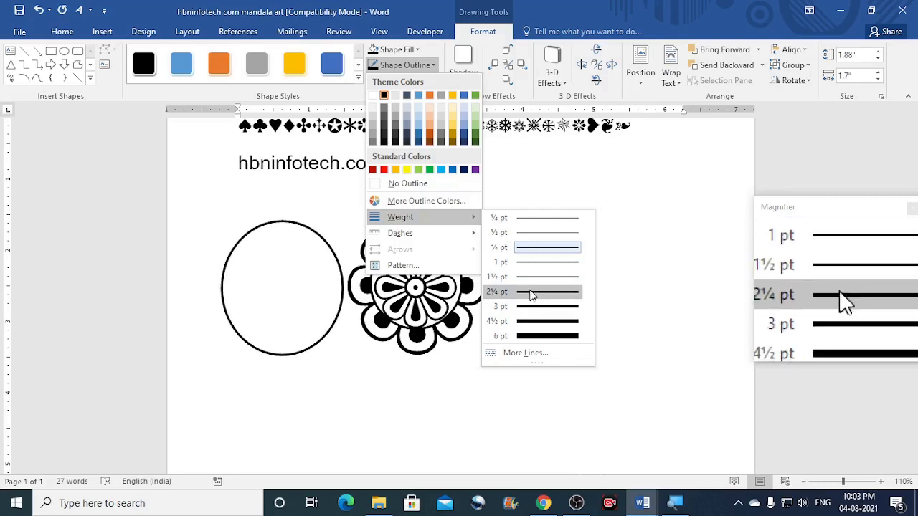
{"action": "left_click", "coordinate": [532, 294]}
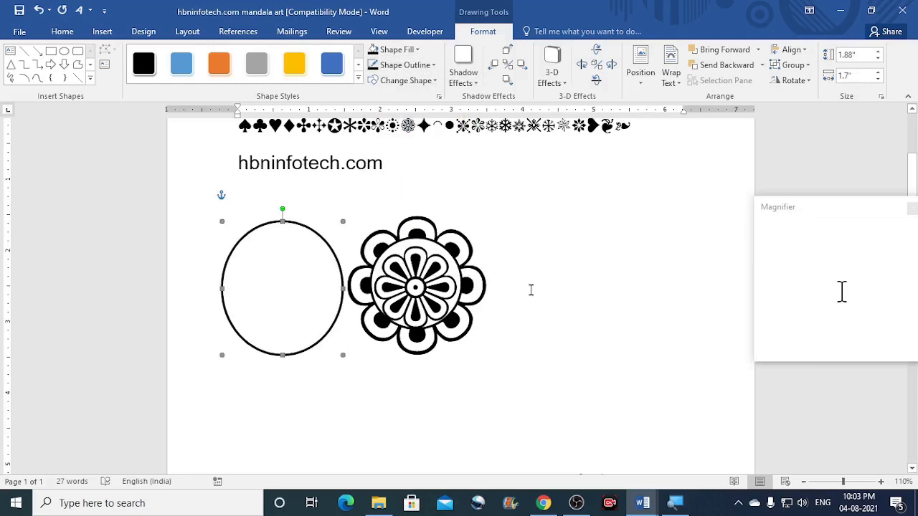
{"action": "left_click", "coordinate": [423, 64]}
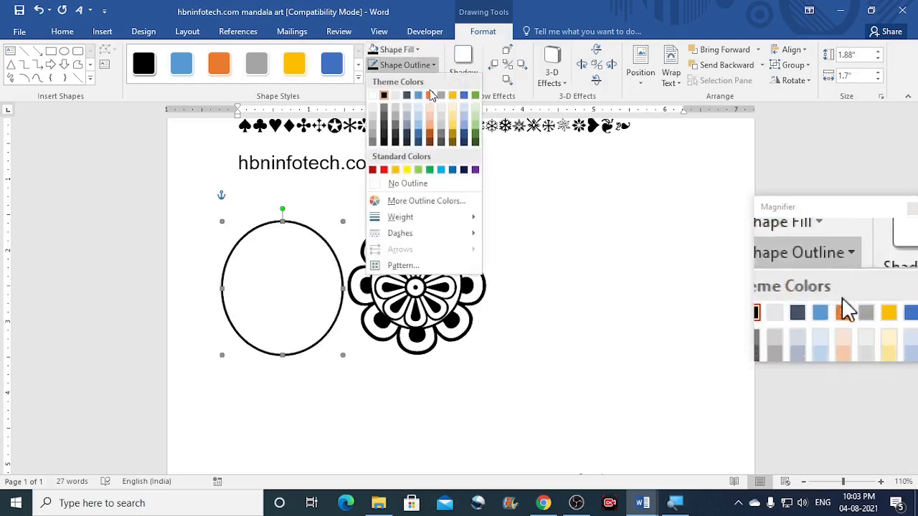
{"action": "mouse_move", "coordinate": [438, 217]}
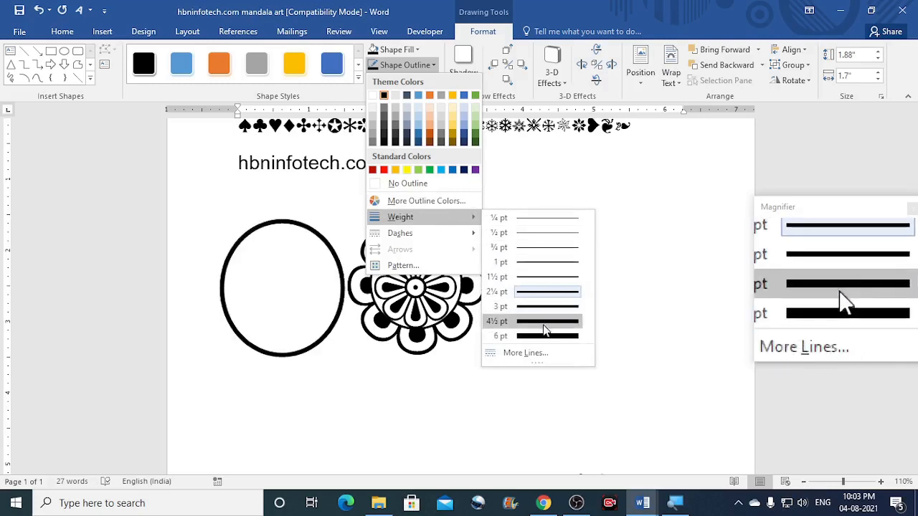
{"action": "left_click", "coordinate": [544, 325]}
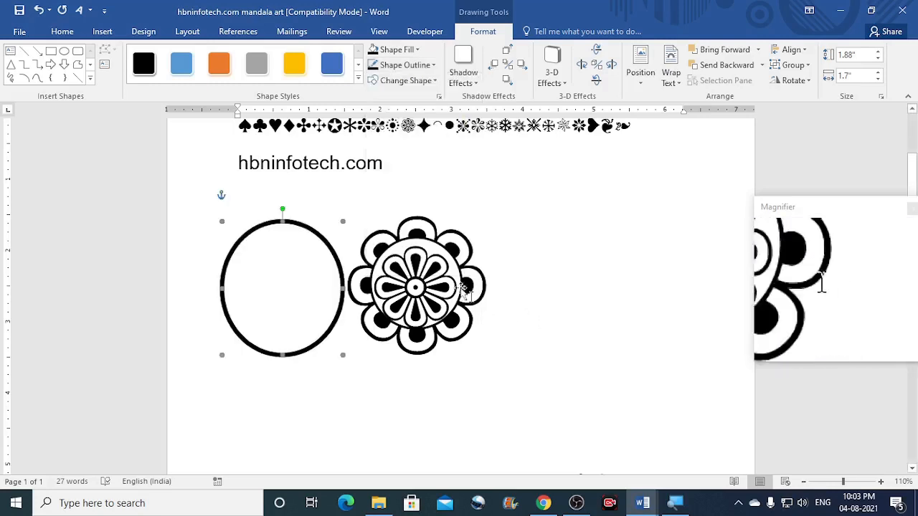
Set the new oval's height and width to 1.93" each to make it a circle
{"action": "left_click", "coordinate": [862, 53]}
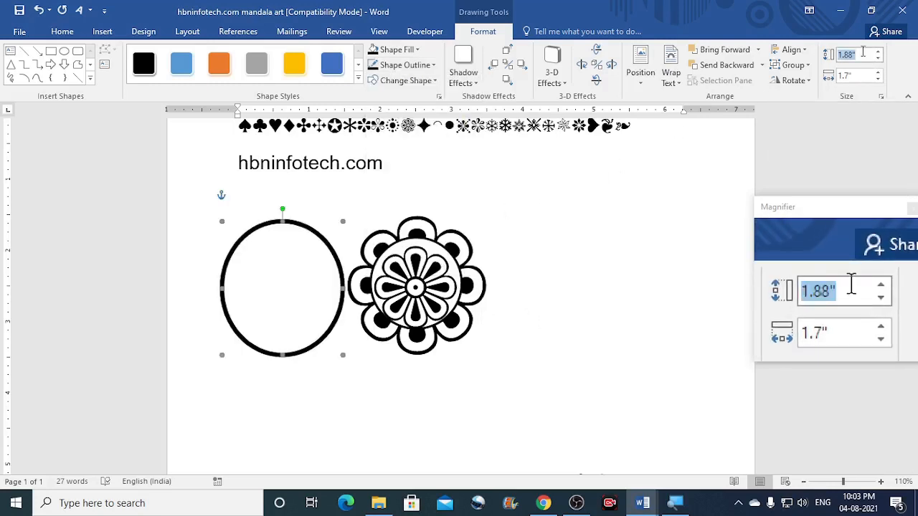
{"action": "type", "text": "1.93"}
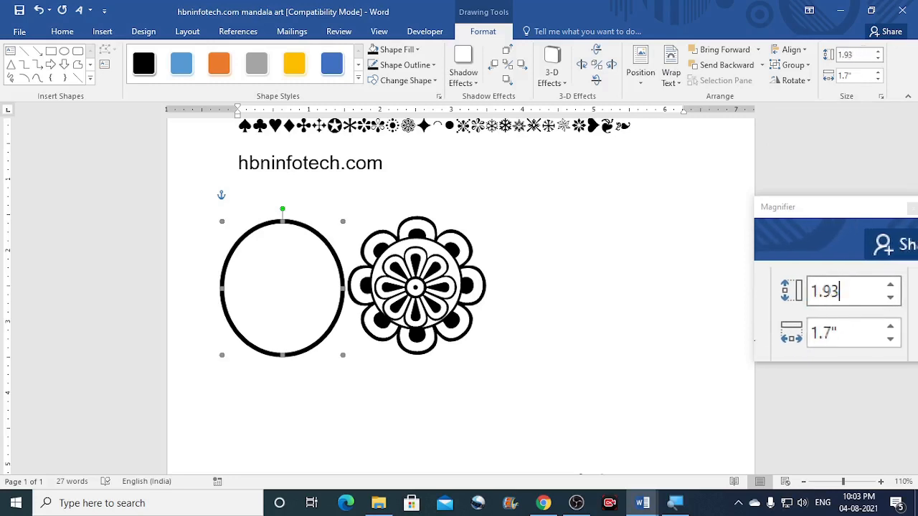
{"action": "left_click", "coordinate": [857, 77]}
{"action": "type", "text": "1"}
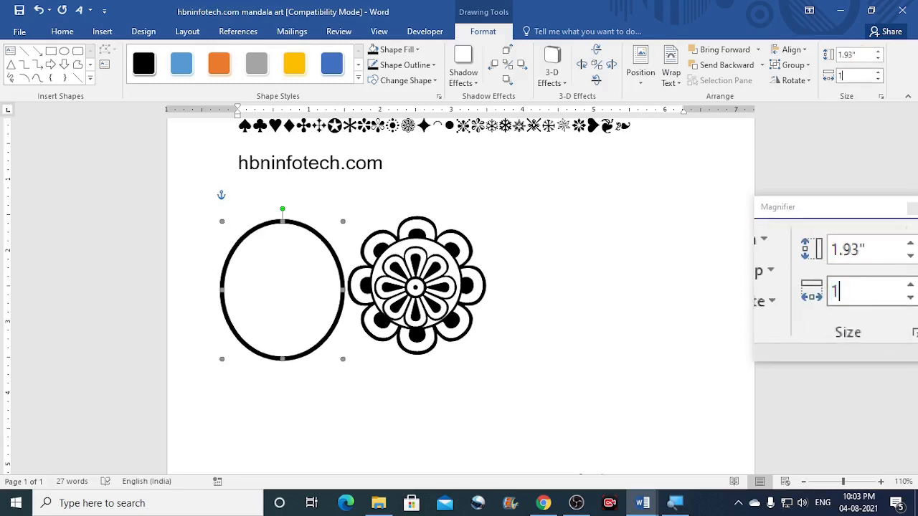
{"action": "type", "text": ".93"}
{"action": "key", "text": "Return"}
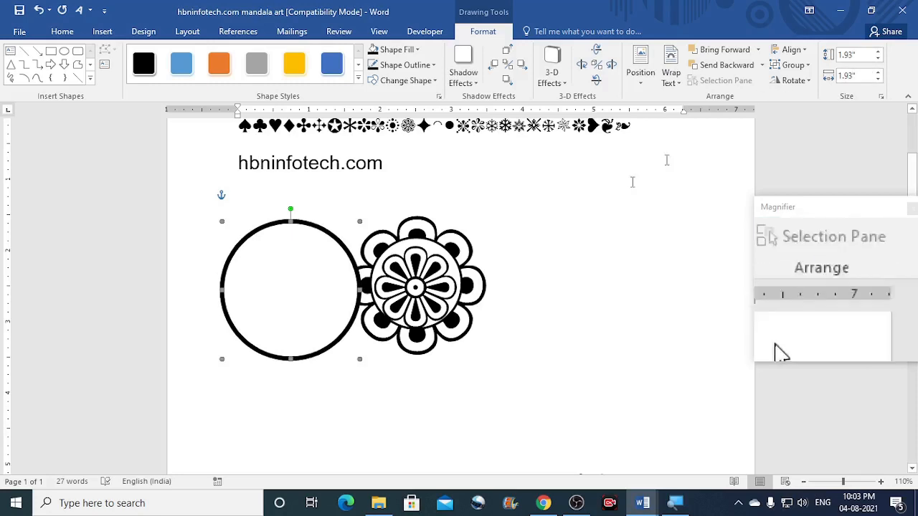
Move the thick-outlined circle over the layered flower and send it to the back
{"action": "left_click_drag", "start_coordinate": [343, 248], "coordinate": [468, 249]}
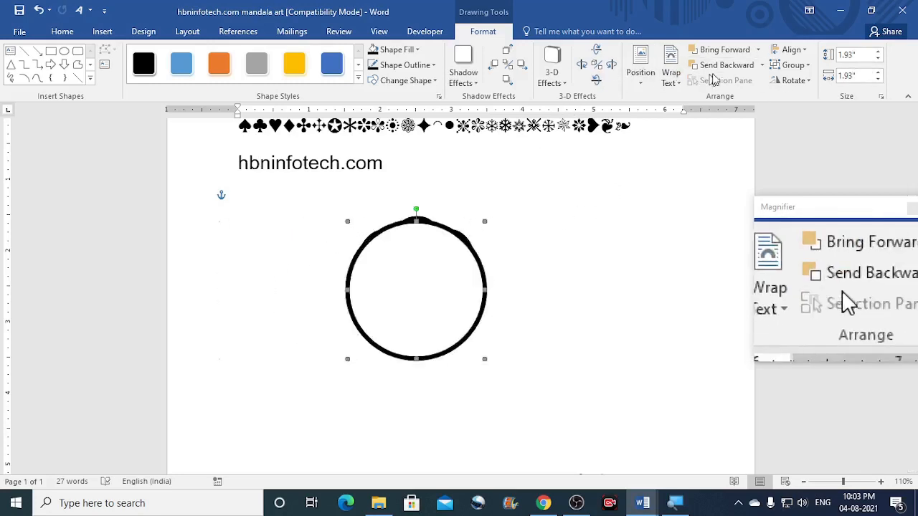
{"action": "left_click", "coordinate": [761, 66]}
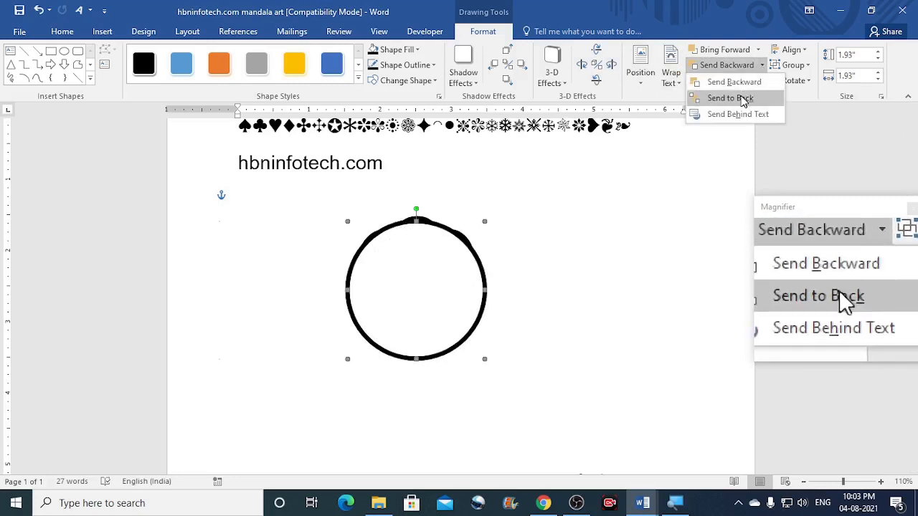
{"action": "left_click", "coordinate": [743, 97]}
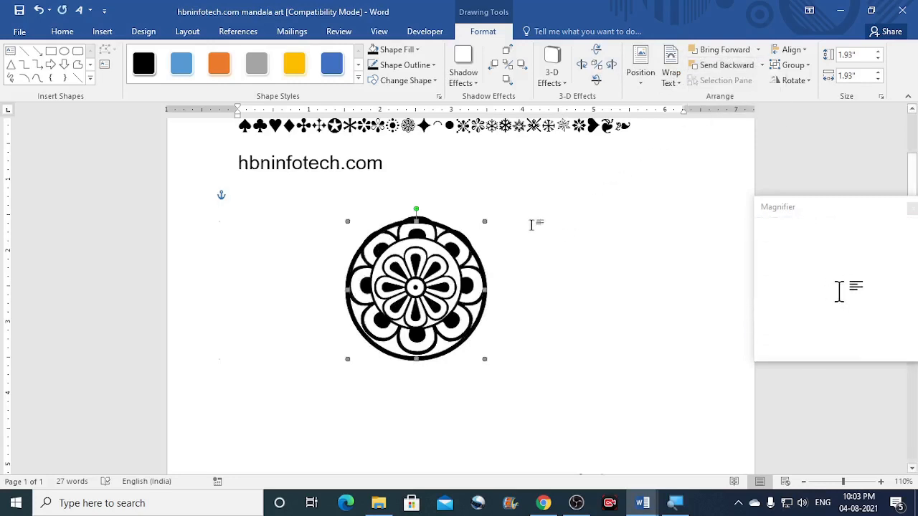
Fill the outer circle with white and shift it slightly upward to centre it around the outer petals
{"action": "left_click", "coordinate": [405, 49]}
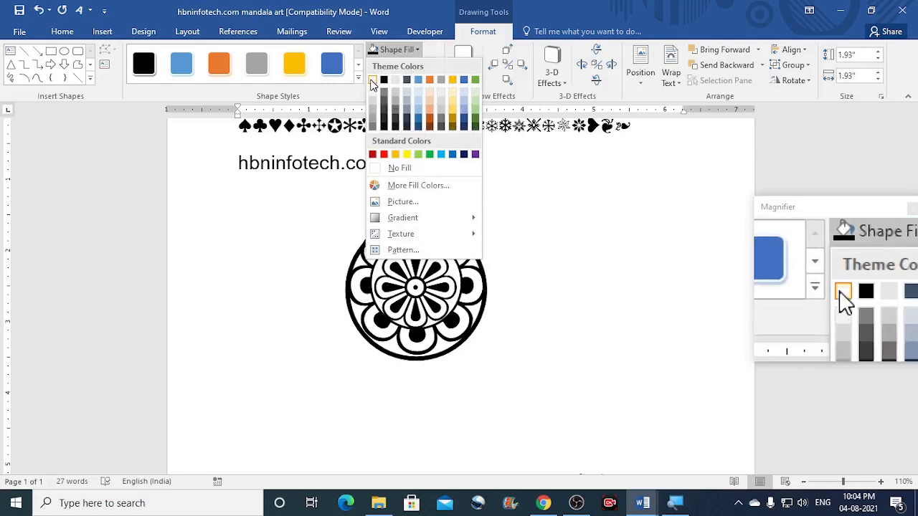
{"action": "left_click", "coordinate": [372, 80]}
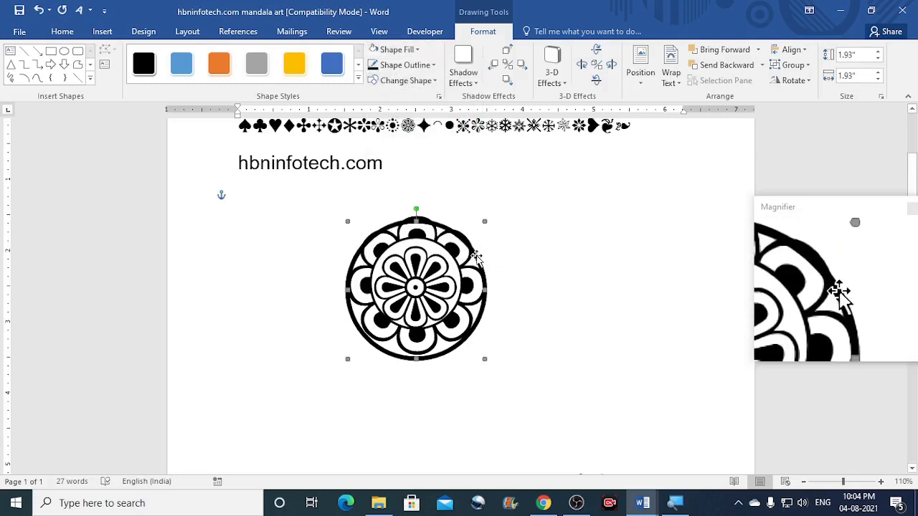
{"action": "left_click_drag", "start_coordinate": [475, 256], "coordinate": [477, 250]}
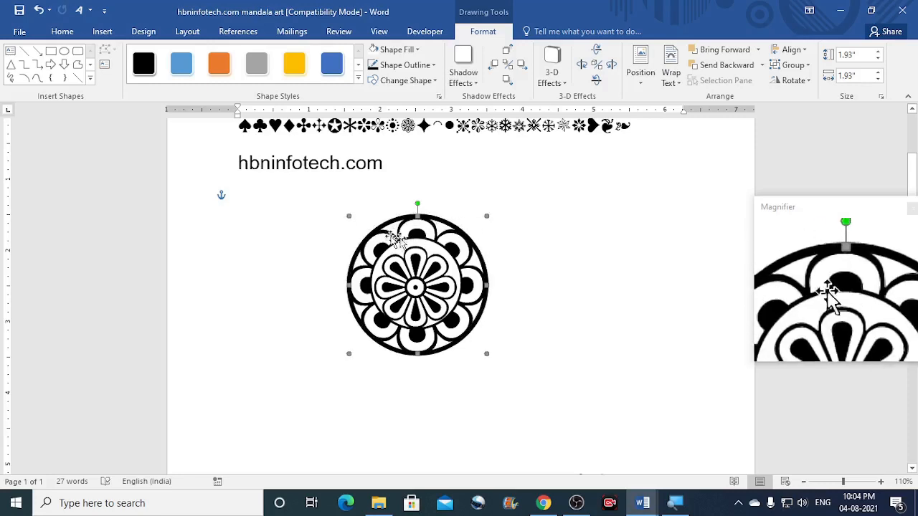
Duplicate the mandala's central petal flower and place the copy on the empty area beside the mandala
{"action": "left_click", "coordinate": [321, 212]}
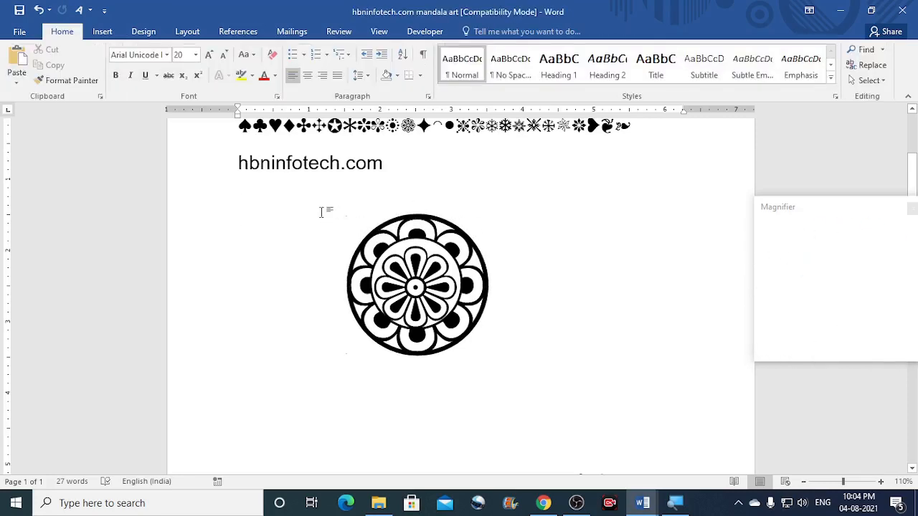
{"action": "scroll", "coordinate": [430, 208], "scroll_direction": "up", "scroll_amount": 1}
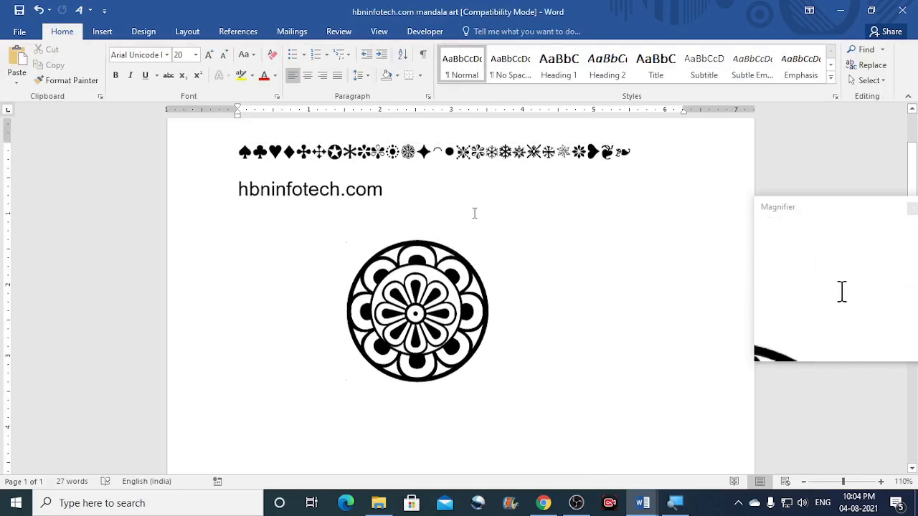
{"action": "left_click", "coordinate": [434, 307]}
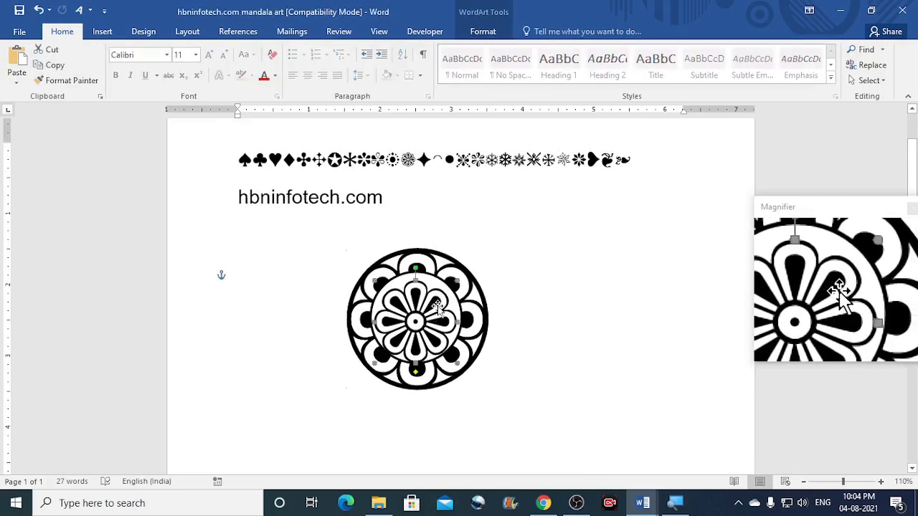
{"action": "key", "text": "ctrl+d"}
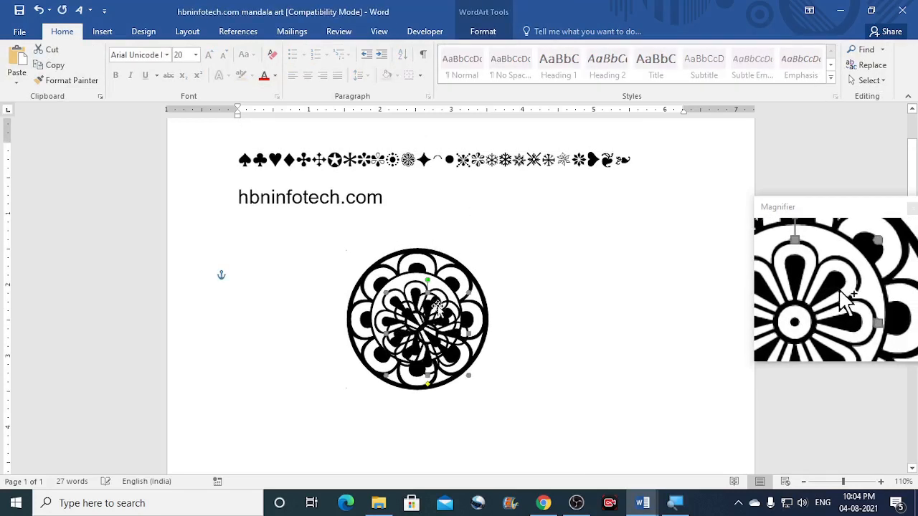
{"action": "left_click_drag", "start_coordinate": [443, 320], "coordinate": [595, 305]}
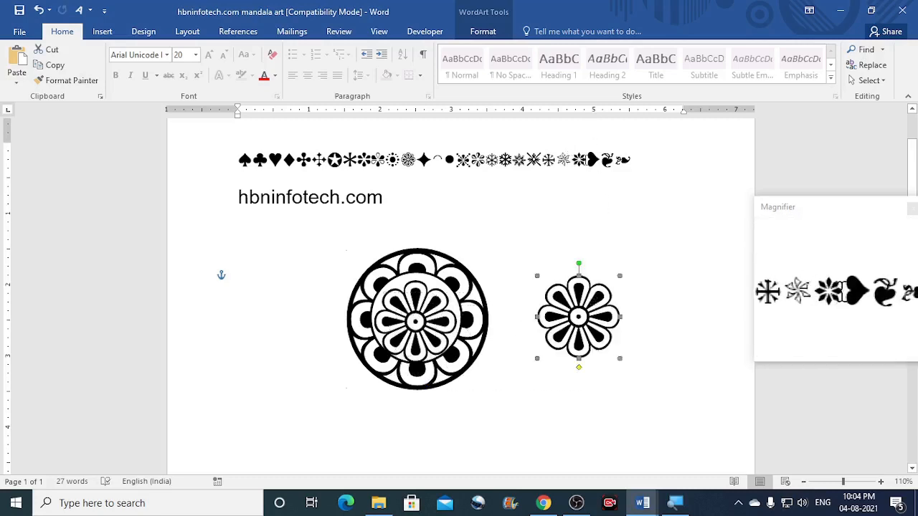
Replace the flower copy's WordArt text with the eight-pointed star symbol copied from just before the rotated heart in the symbol row
{"action": "left_click_drag", "start_coordinate": [586, 159], "coordinate": [578, 164]}
{"action": "right_click", "coordinate": [579, 164]}
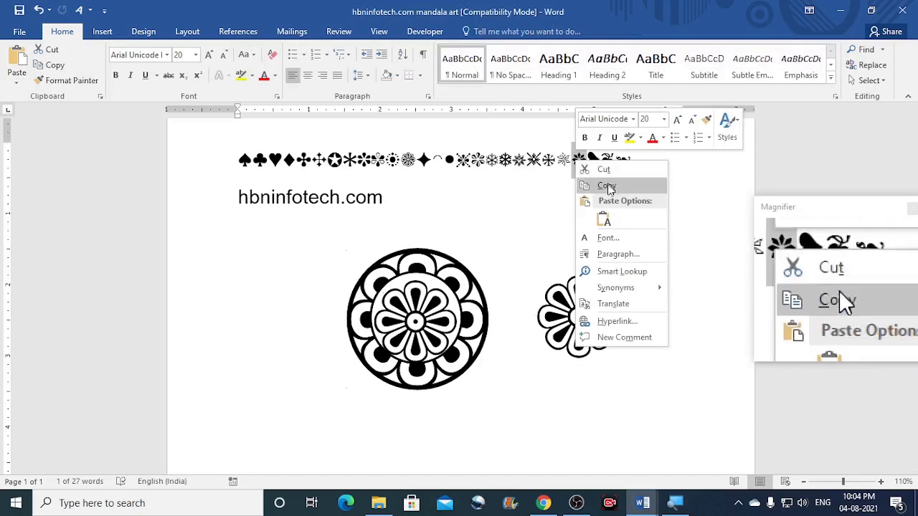
{"action": "left_click", "coordinate": [601, 187]}
{"action": "left_click", "coordinate": [590, 305]}
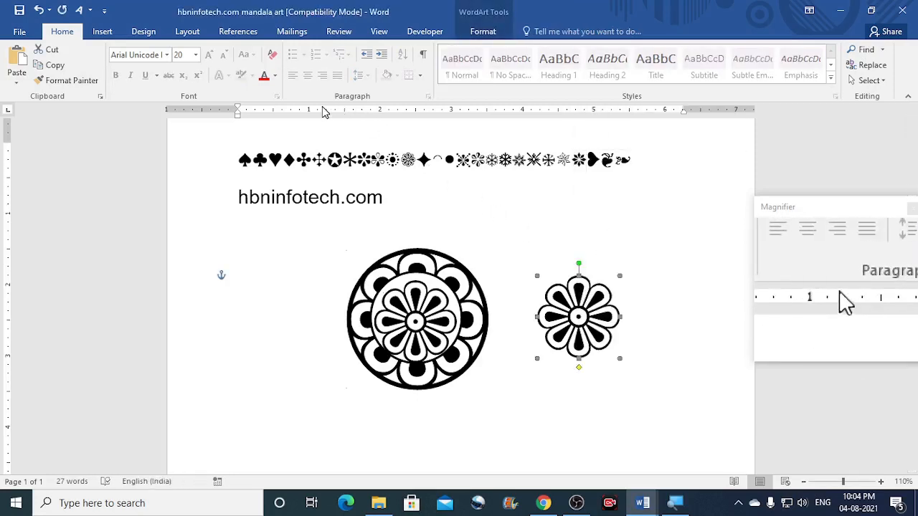
{"action": "left_click", "coordinate": [481, 31]}
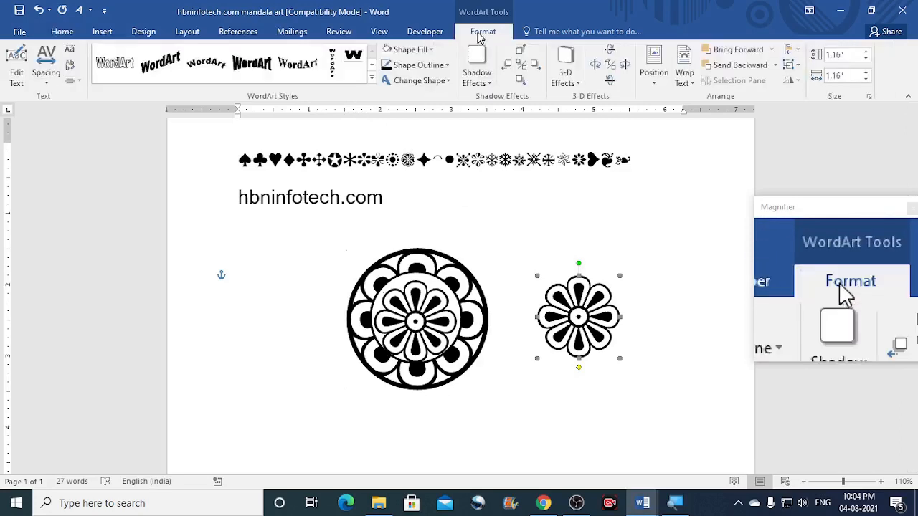
{"action": "left_click", "coordinate": [16, 71]}
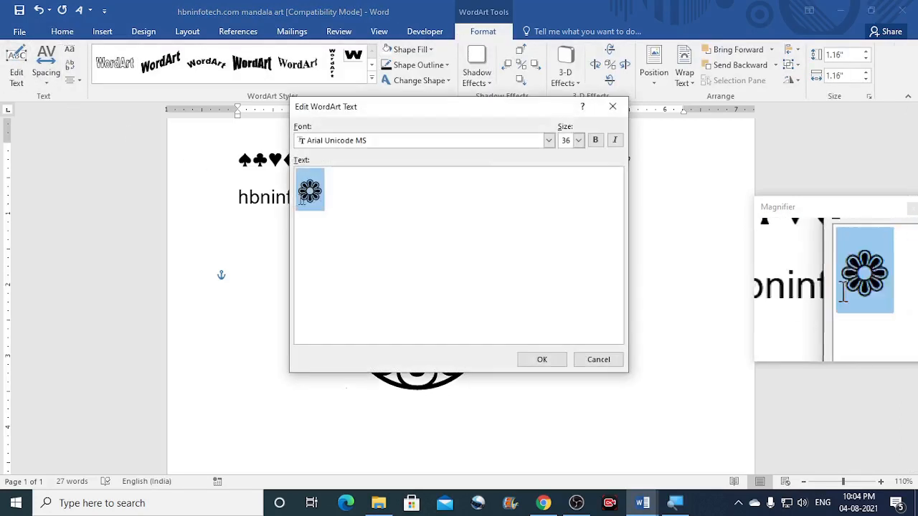
{"action": "right_click", "coordinate": [320, 200]}
{"action": "left_click", "coordinate": [351, 237]}
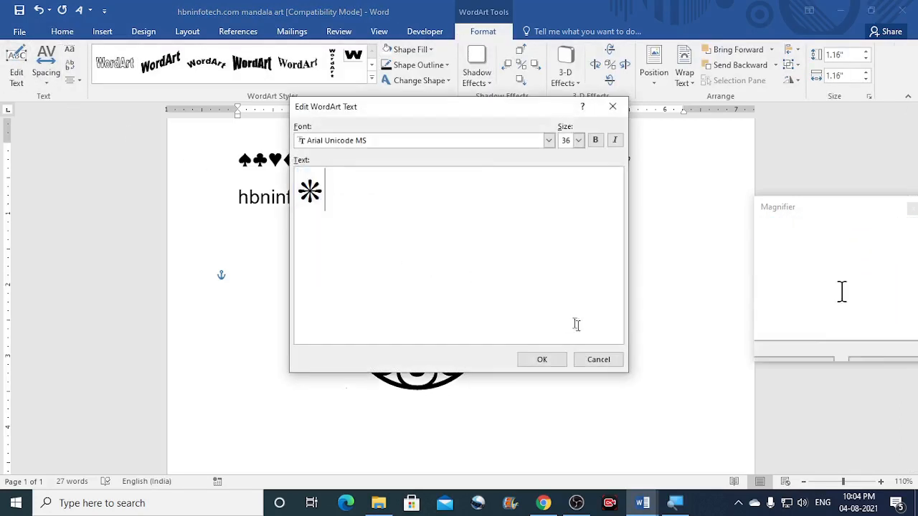
{"action": "left_click", "coordinate": [541, 359]}
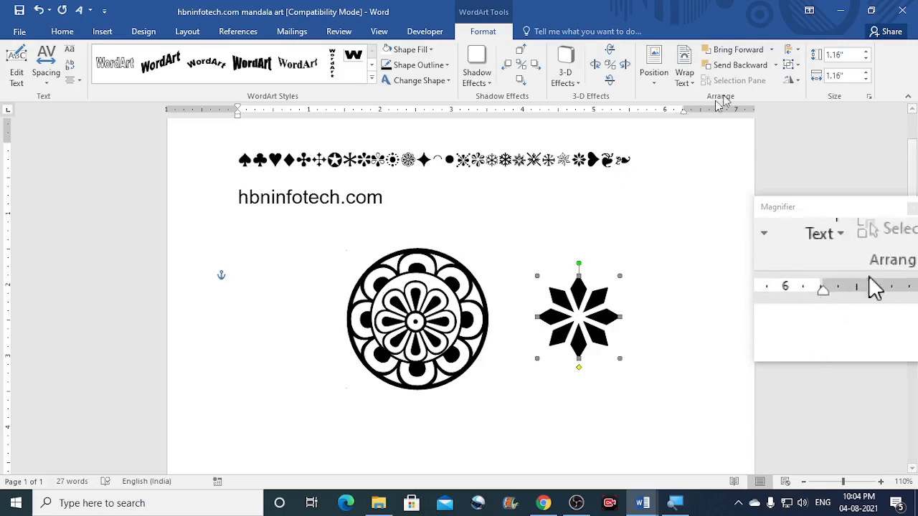
Set the star WordArt's height and width to 2.8" each
{"action": "left_click", "coordinate": [849, 55]}
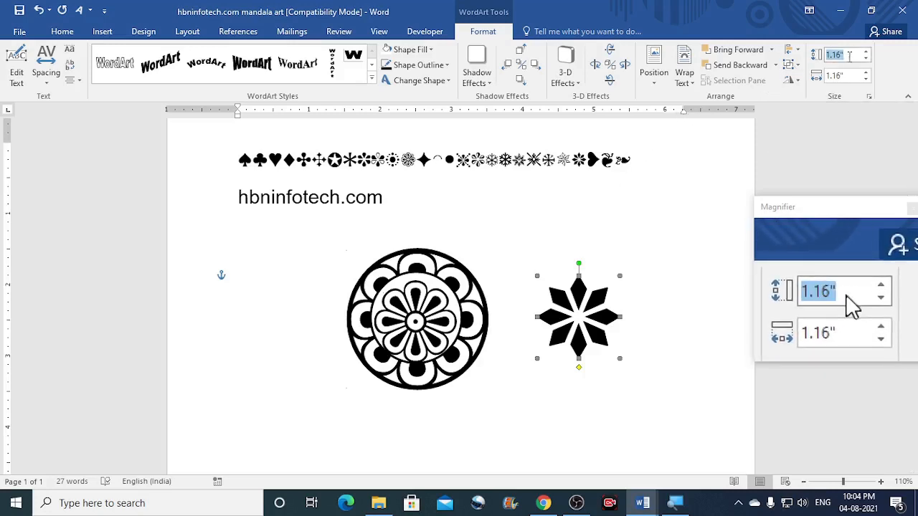
{"action": "type", "text": "2.8"}
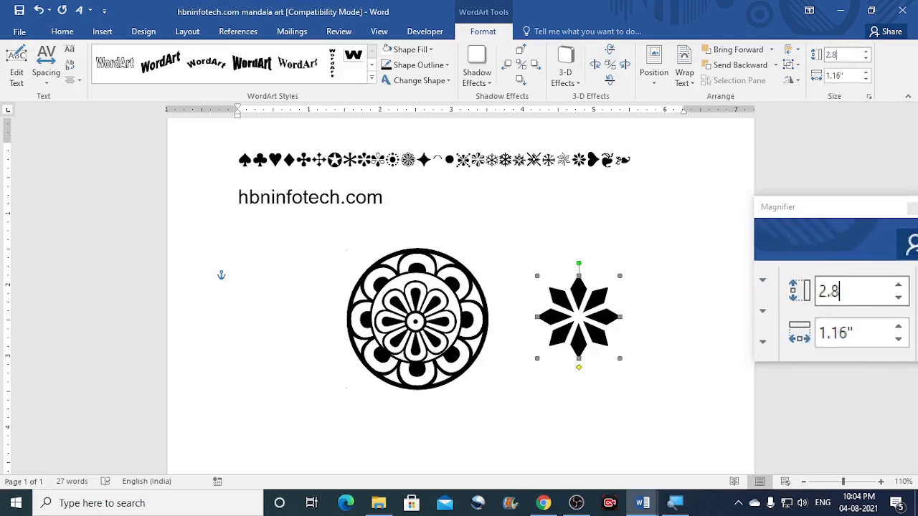
{"action": "left_click", "coordinate": [849, 75]}
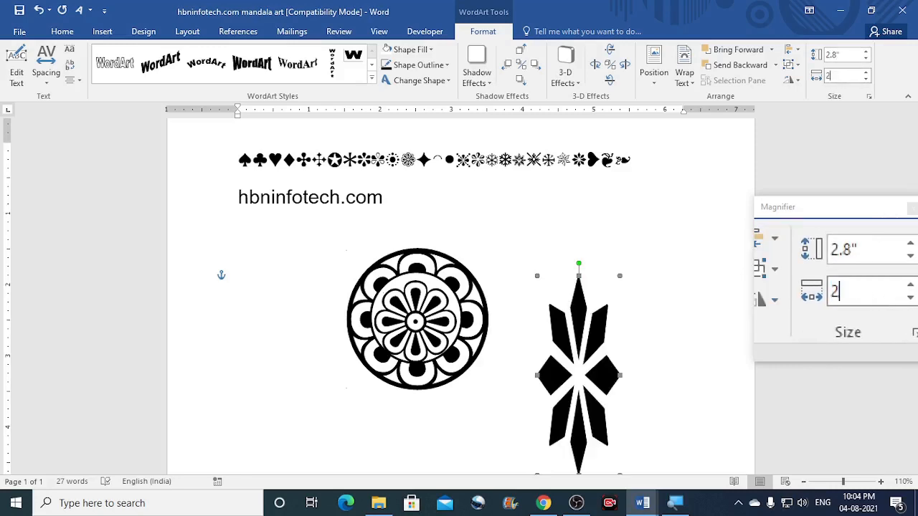
{"action": "key", "text": "Return"}
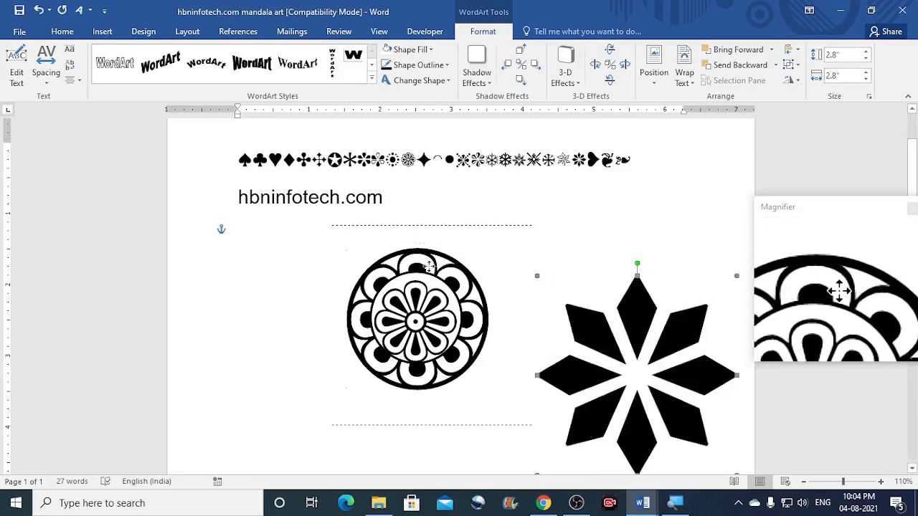
Move the large star over the mandala, send it to the back, and shift it left and up so its points surround the circle
{"action": "left_click_drag", "start_coordinate": [429, 266], "coordinate": [431, 267]}
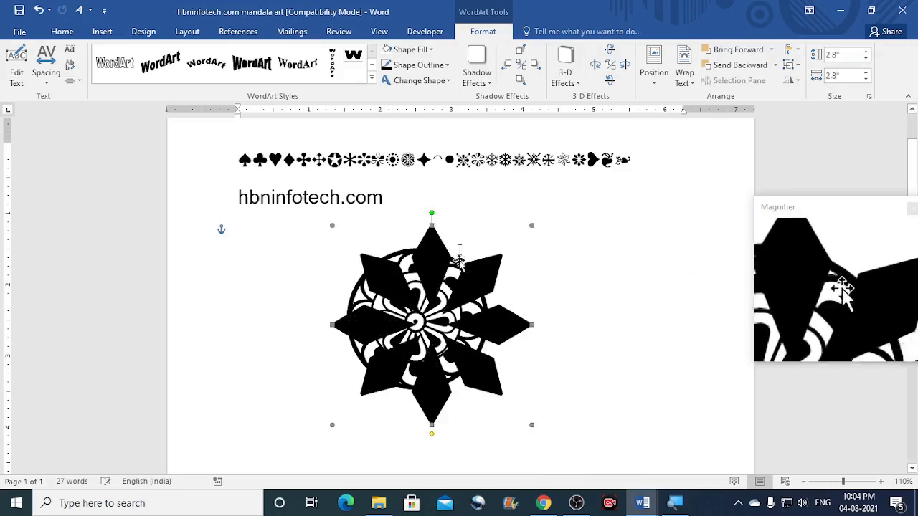
{"action": "left_click", "coordinate": [776, 66]}
{"action": "left_click", "coordinate": [733, 97]}
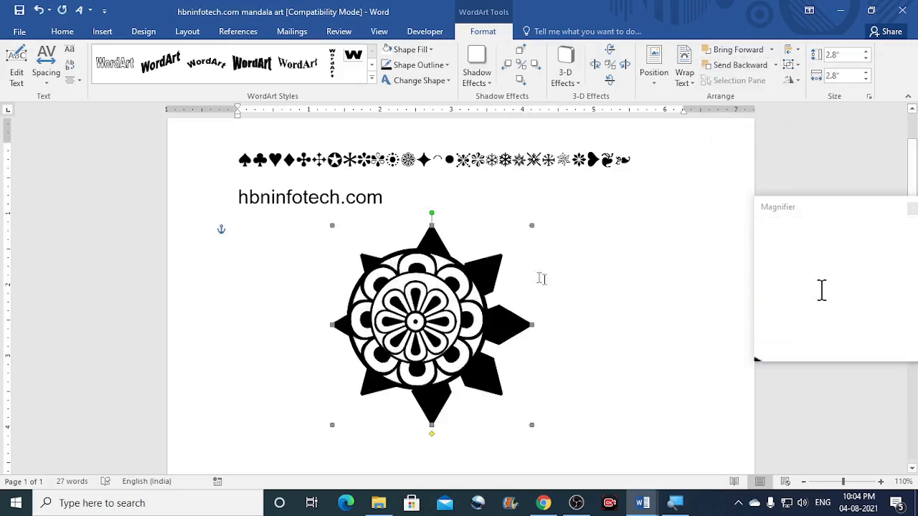
{"action": "key", "text": "Left"}
{"action": "key", "text": "Up"}
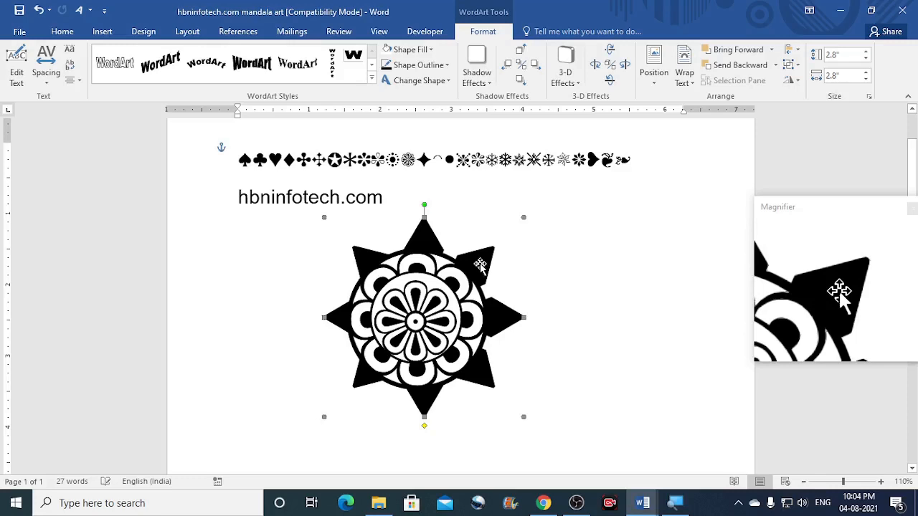
{"action": "left_click", "coordinate": [567, 278]}
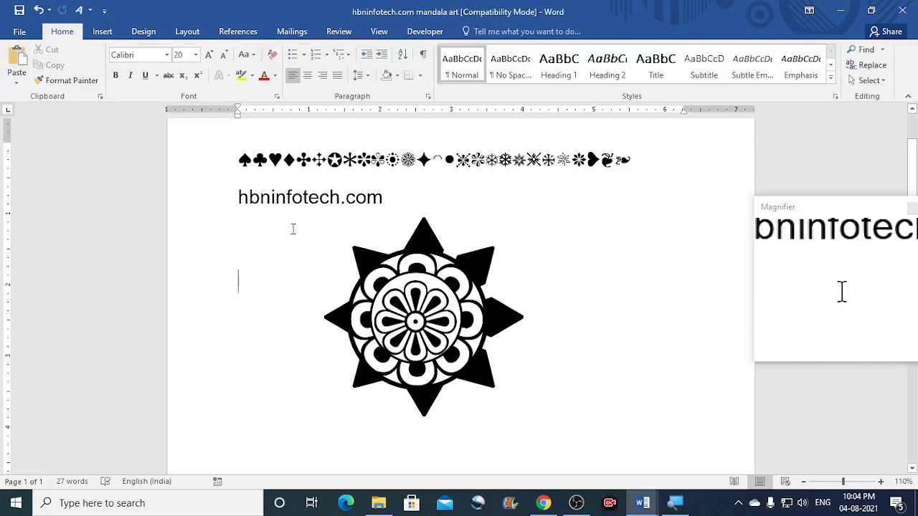
Duplicate the central petal flower, keeping one flower centred in the inner circle and placing the other beside the mandala
{"action": "left_click", "coordinate": [433, 305]}
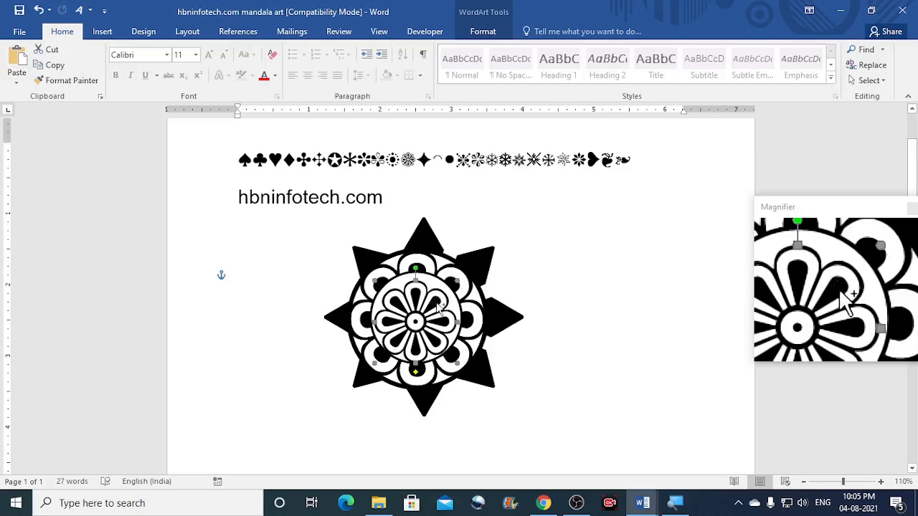
{"action": "key", "text": "ctrl+d"}
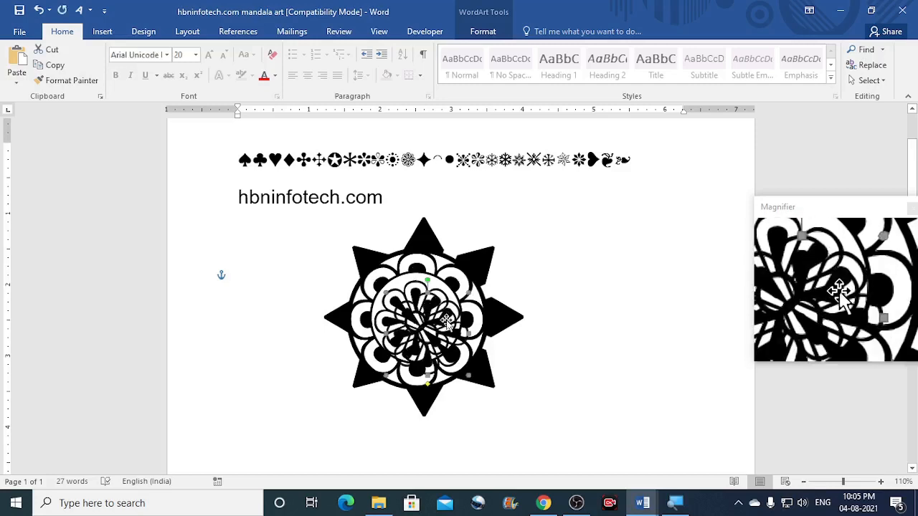
{"action": "left_click_drag", "start_coordinate": [435, 303], "coordinate": [613, 304]}
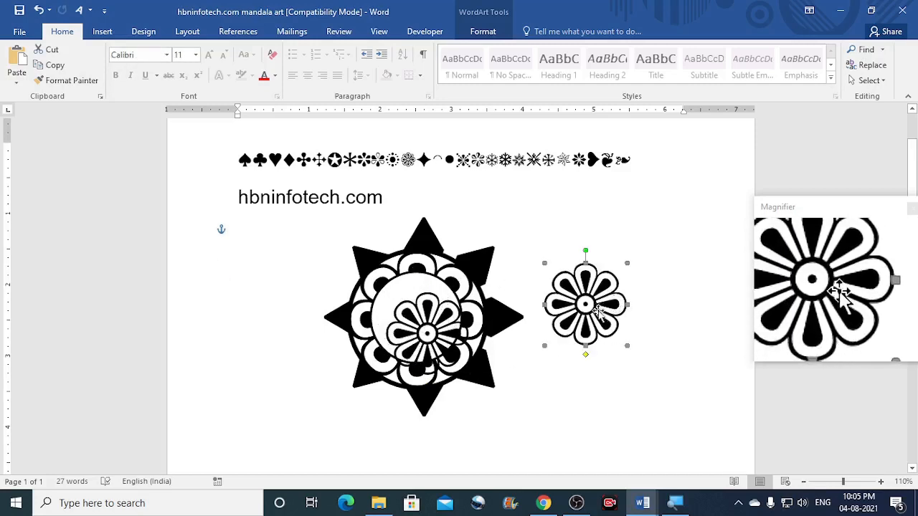
{"action": "left_click", "coordinate": [427, 304]}
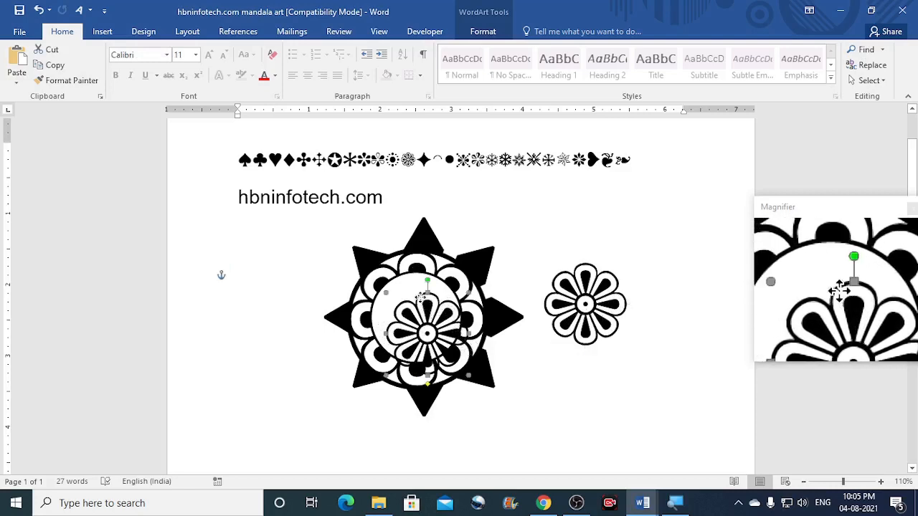
{"action": "left_click_drag", "start_coordinate": [420, 297], "coordinate": [416, 291]}
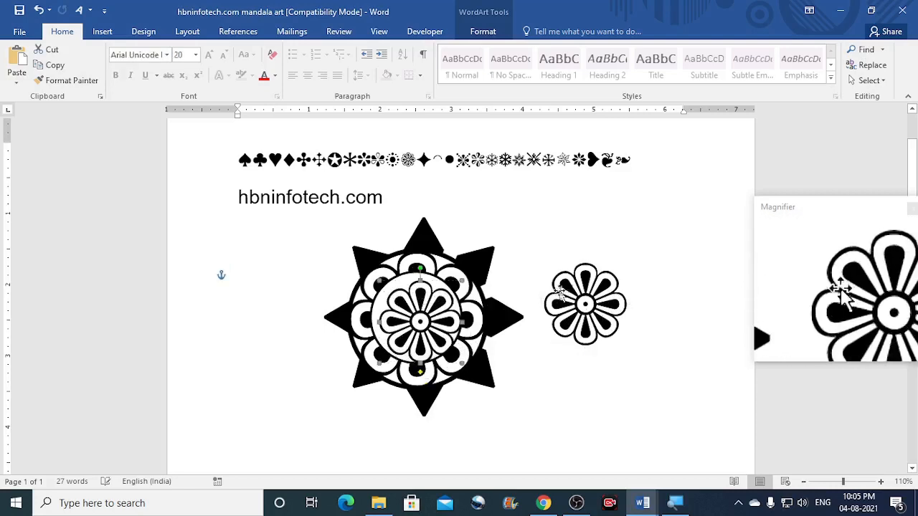
Replace the WordArt text of the flower beside the mandala with the spade symbol copied from the symbol row
{"action": "left_click", "coordinate": [564, 286]}
{"action": "left_click", "coordinate": [564, 286]}
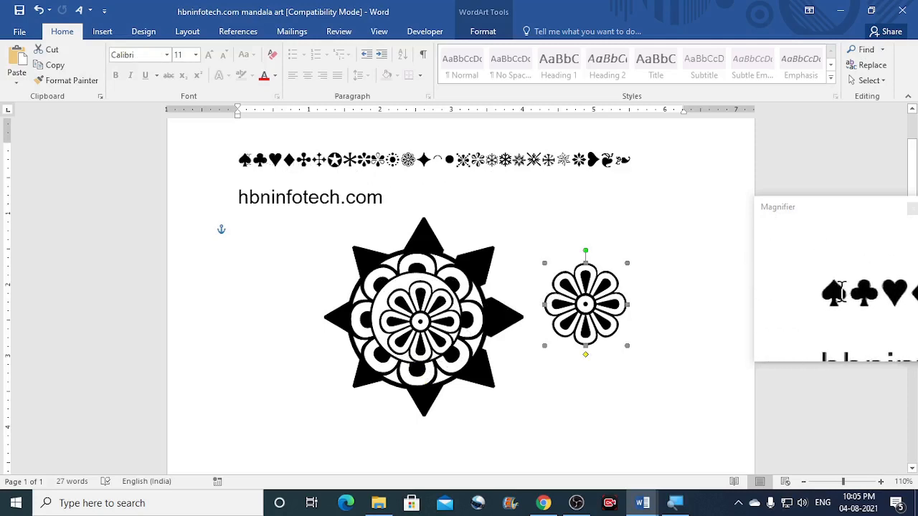
{"action": "left_click_drag", "start_coordinate": [253, 159], "coordinate": [239, 160]}
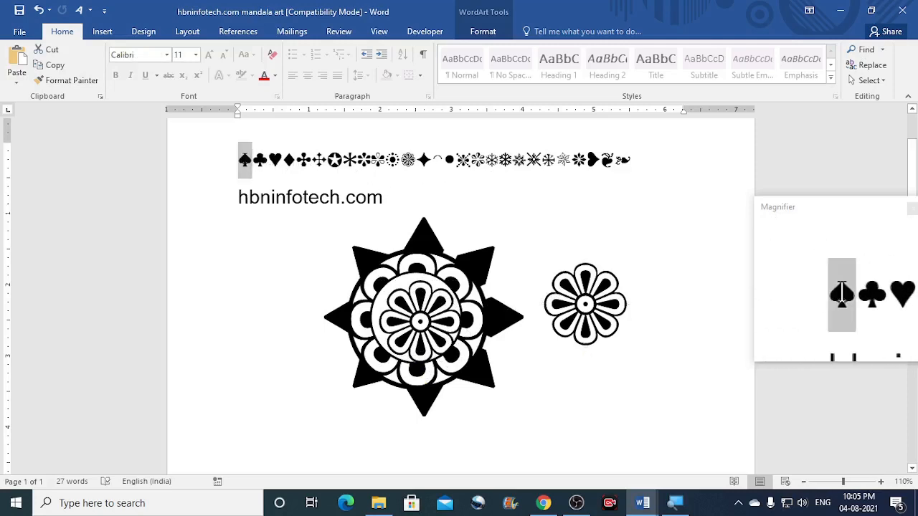
{"action": "right_click", "coordinate": [244, 162]}
{"action": "left_click", "coordinate": [270, 190]}
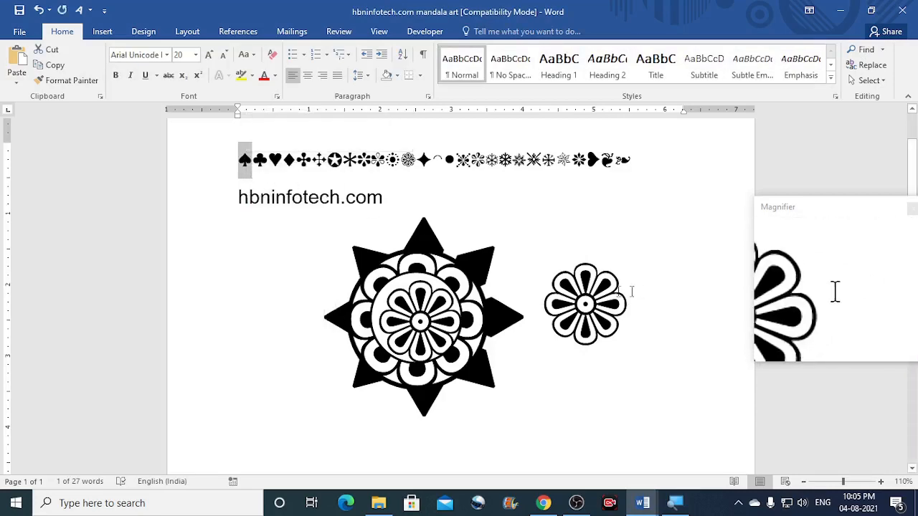
{"action": "left_click", "coordinate": [591, 285]}
{"action": "left_click", "coordinate": [589, 284]}
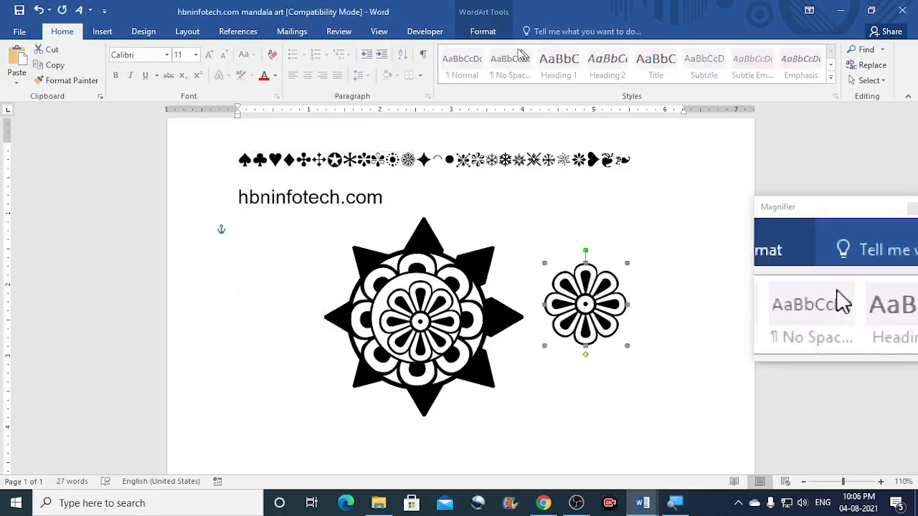
{"action": "left_click", "coordinate": [485, 32]}
{"action": "left_click", "coordinate": [15, 72]}
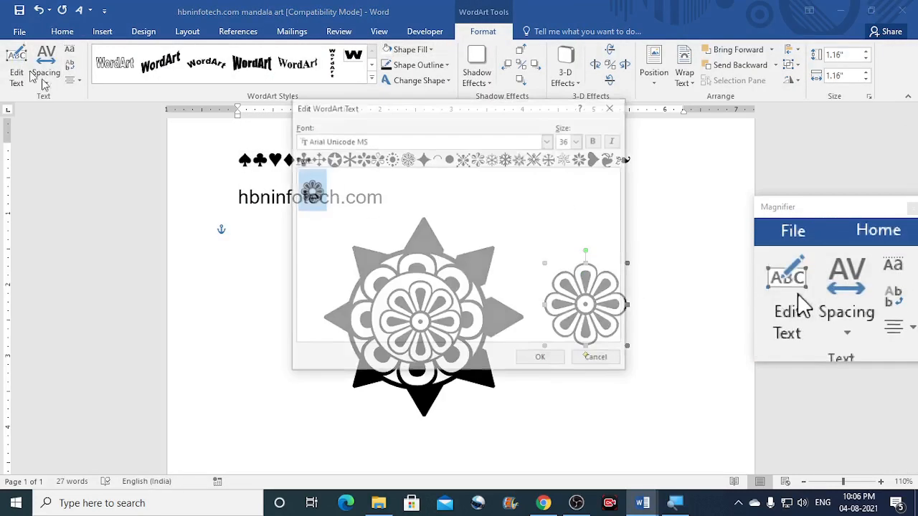
{"action": "right_click", "coordinate": [312, 196]}
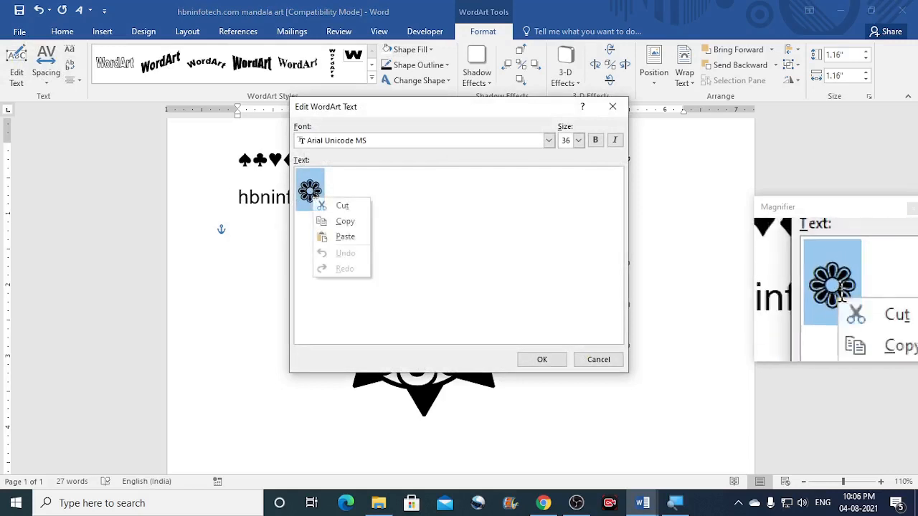
{"action": "left_click", "coordinate": [334, 237]}
Repeat the spade to make a row of eight in the WordArt text and widen the WordArt to 2.16"
{"action": "double_click", "coordinate": [323, 195]}
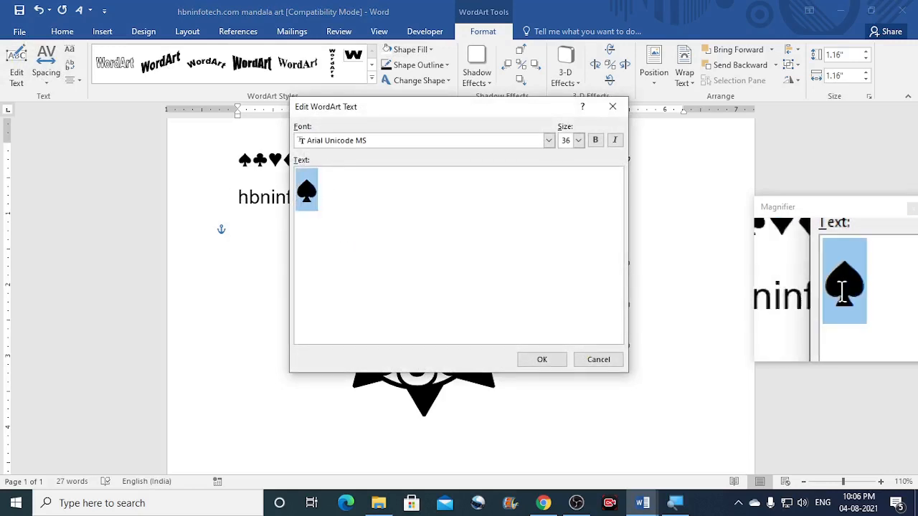
{"action": "right_click", "coordinate": [313, 194]}
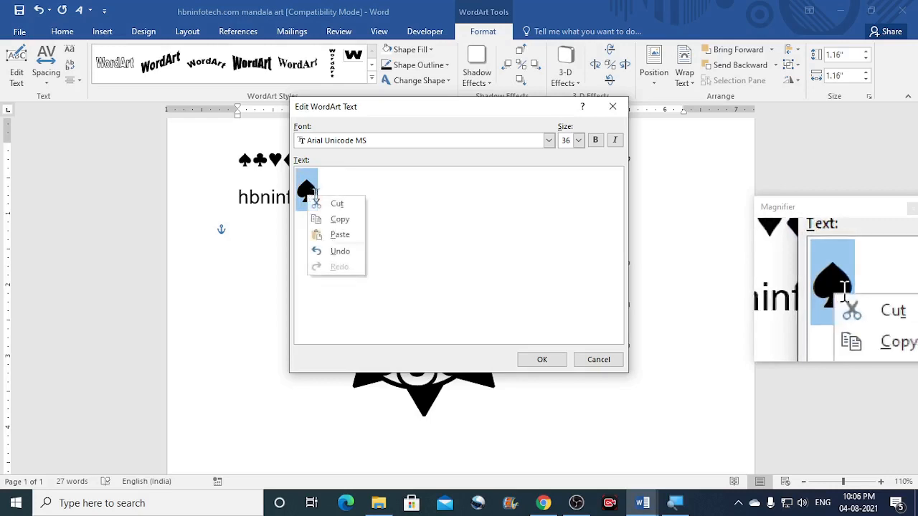
{"action": "left_click", "coordinate": [318, 217]}
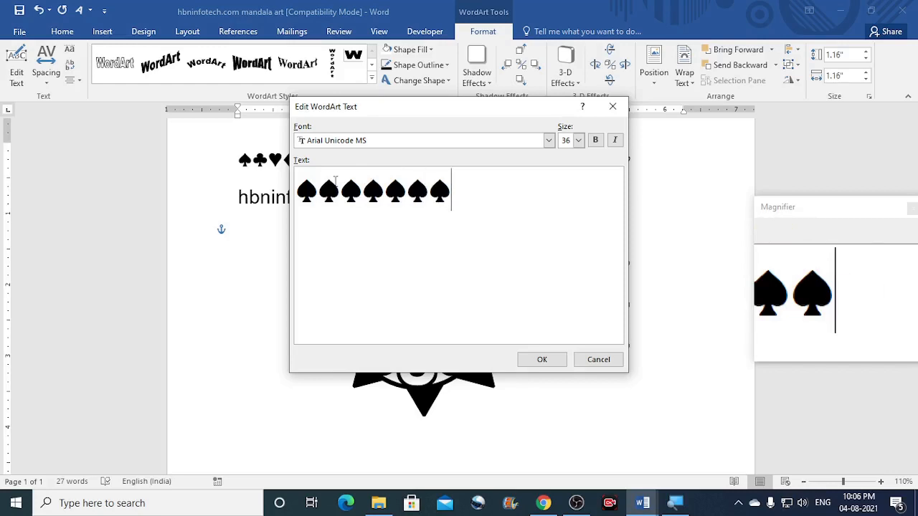
{"action": "left_click", "coordinate": [542, 360]}
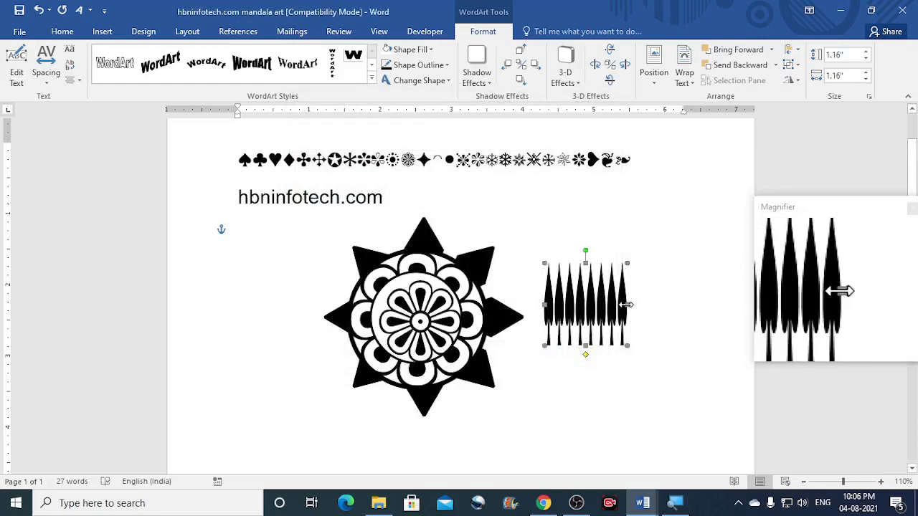
{"action": "left_click_drag", "start_coordinate": [627, 304], "coordinate": [698, 302]}
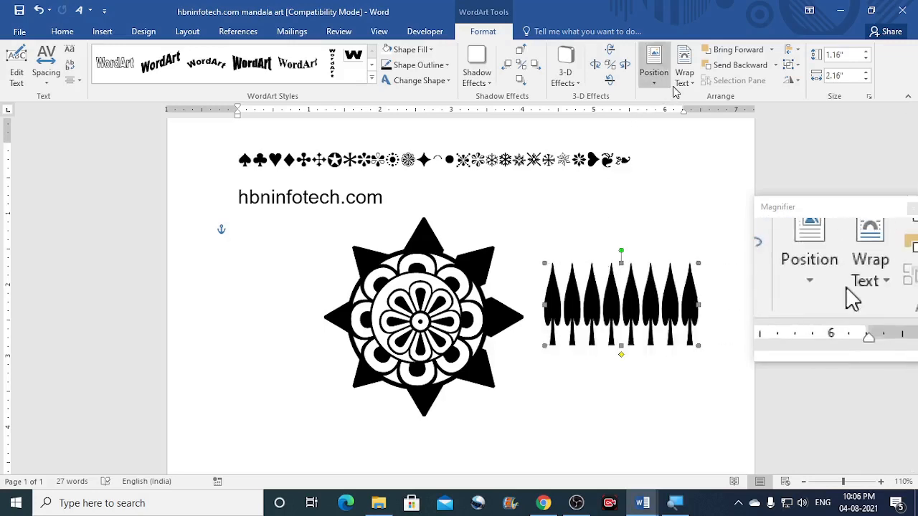
Bend the row of eight spades into a full circle path and set its height and width to 2.93"
{"action": "left_click", "coordinate": [431, 84]}
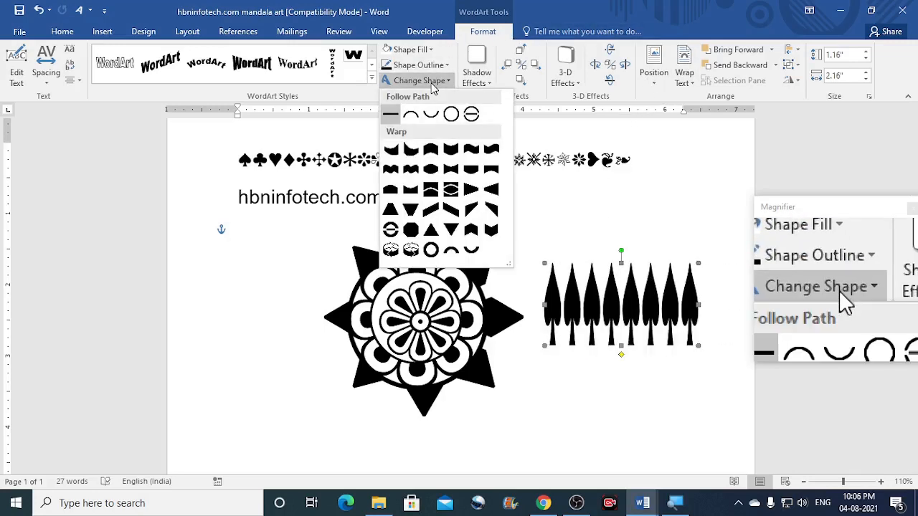
{"action": "left_click", "coordinate": [452, 119]}
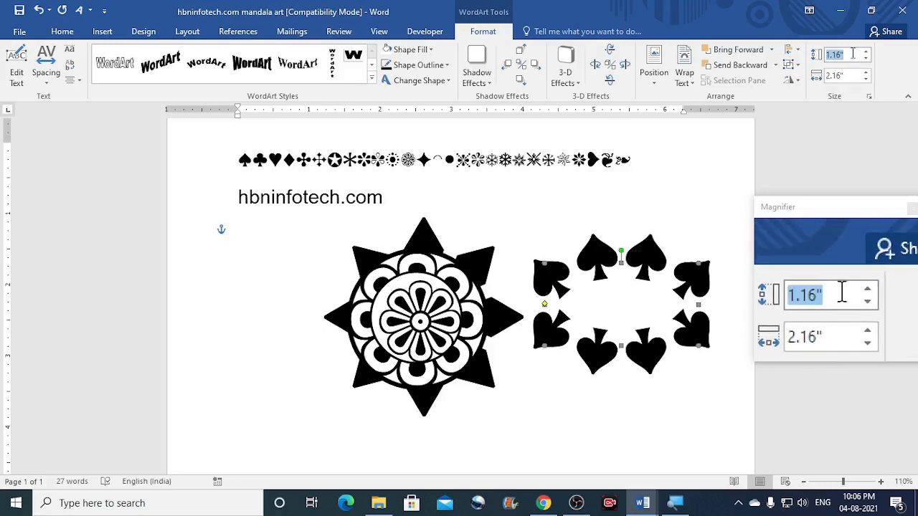
{"action": "type", "text": "2.93"}
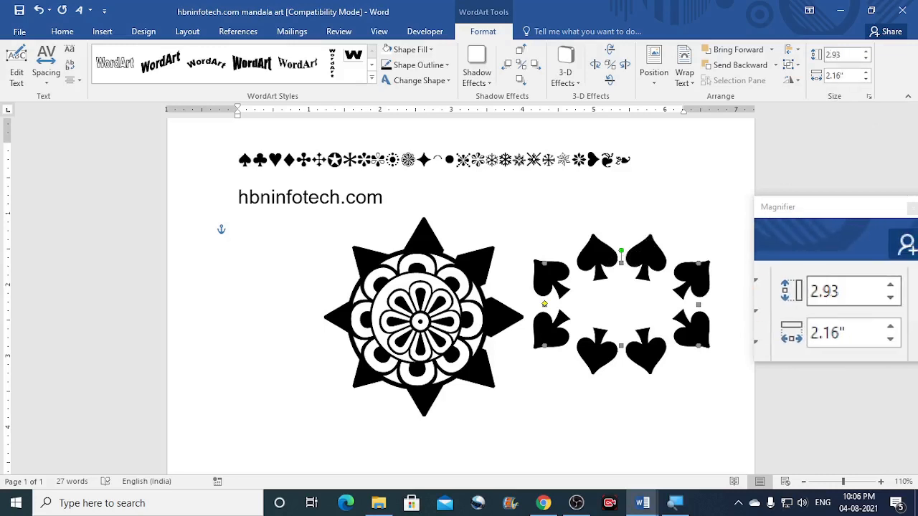
{"action": "left_click", "coordinate": [855, 75]}
{"action": "type", "text": "2"}
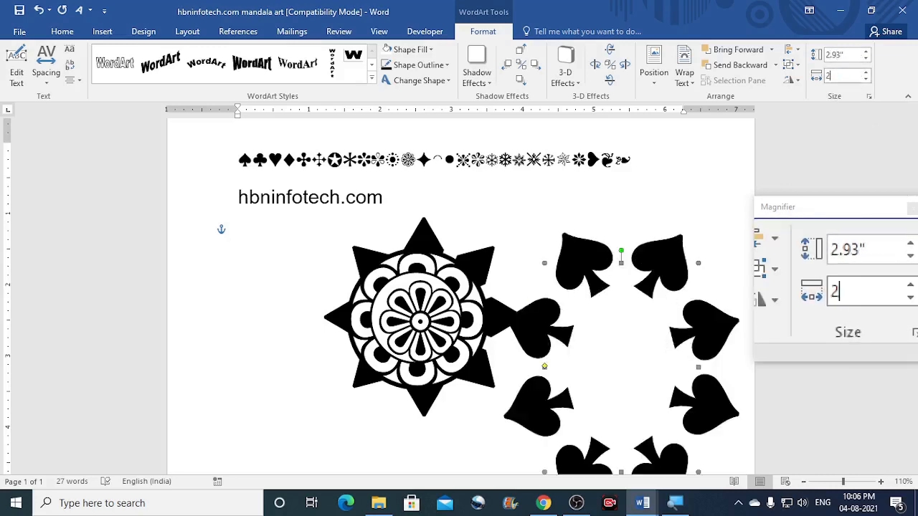
{"action": "type", "text": ".93"}
{"action": "key", "text": "Return"}
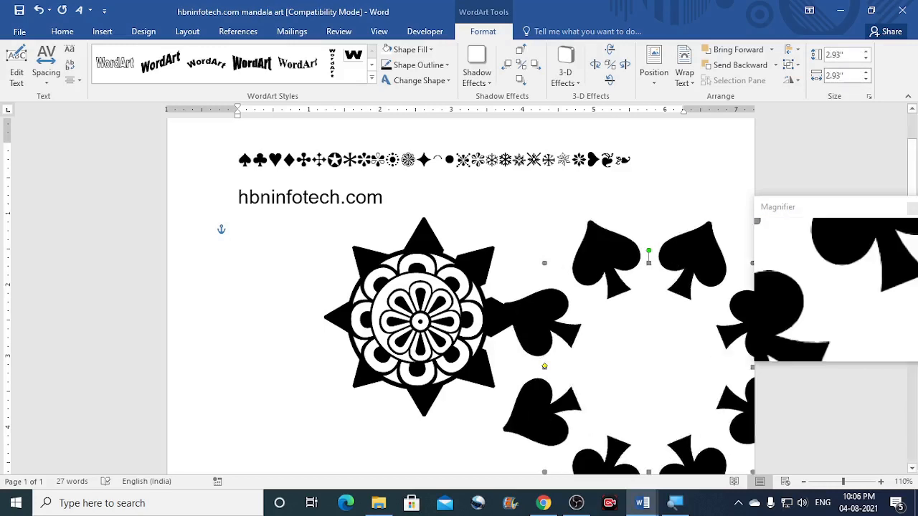
Move the spade ring around the mandala's star and place a duplicate of the ring beside the mandala
{"action": "left_click_drag", "start_coordinate": [582, 266], "coordinate": [370, 208]}
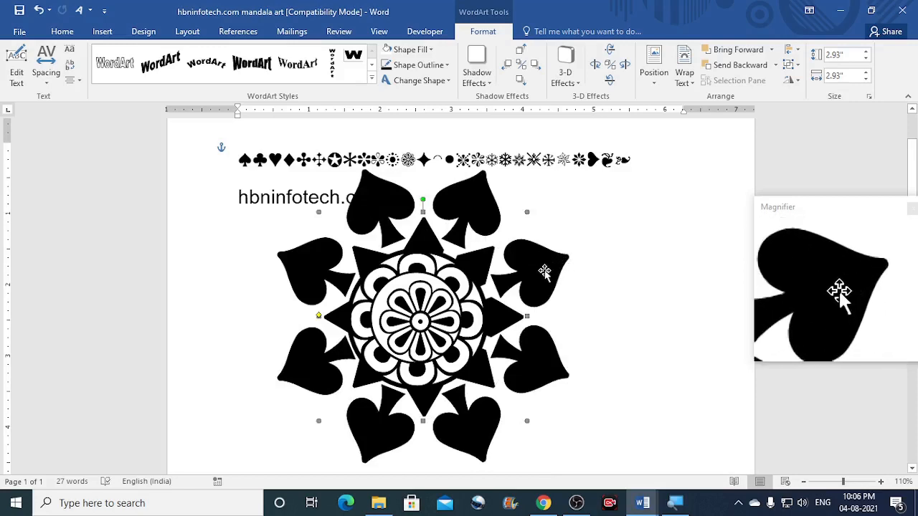
{"action": "right_click", "coordinate": [545, 271]}
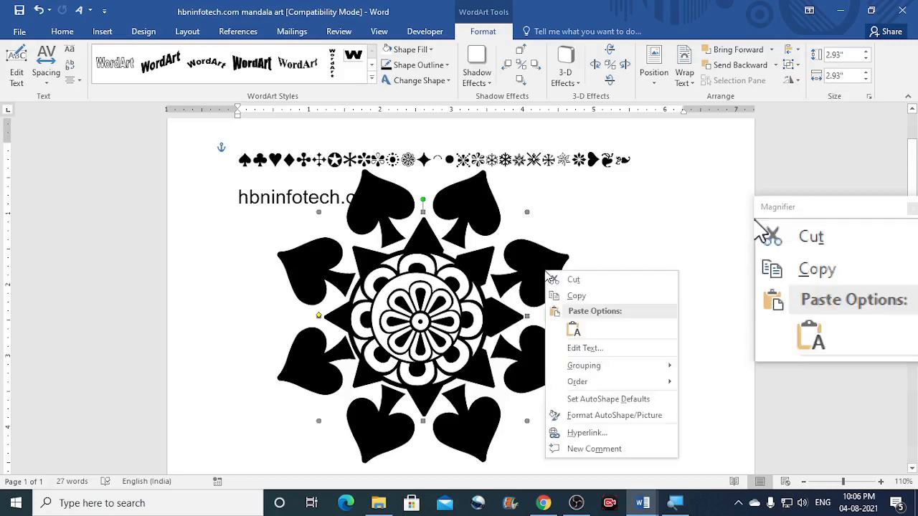
{"action": "left_click", "coordinate": [536, 260]}
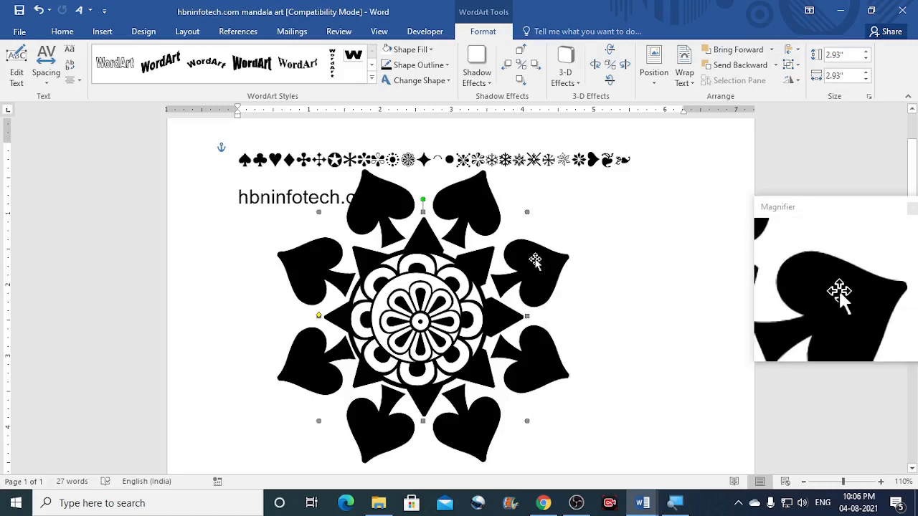
{"action": "key", "text": "ctrl+v"}
{"action": "left_click_drag", "start_coordinate": [538, 260], "coordinate": [619, 346]}
{"action": "left_click_drag", "start_coordinate": [684, 375], "coordinate": [683, 375]}
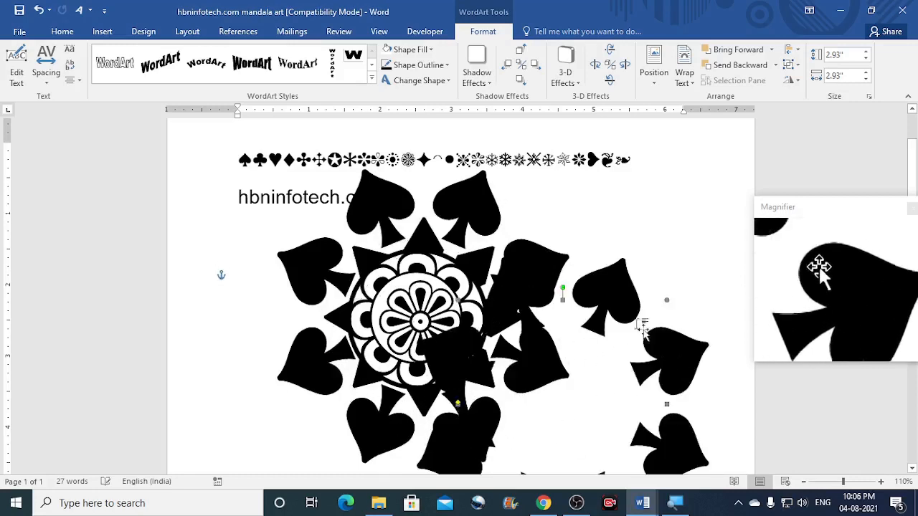
{"action": "left_click_drag", "start_coordinate": [617, 297], "coordinate": [662, 381]}
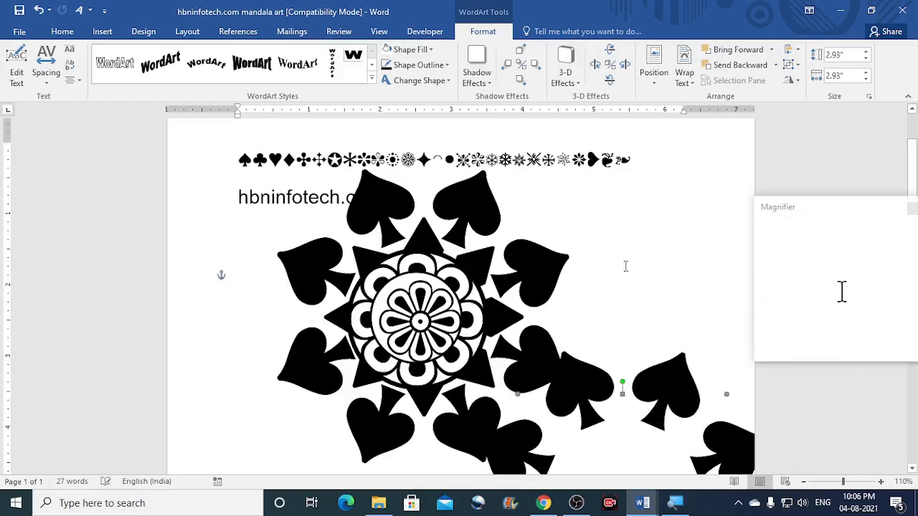
Copy the arc symbol from the symbol row and replace the duplicate ring's WordArt text with it
{"action": "double_click", "coordinate": [438, 158]}
{"action": "right_click", "coordinate": [438, 158]}
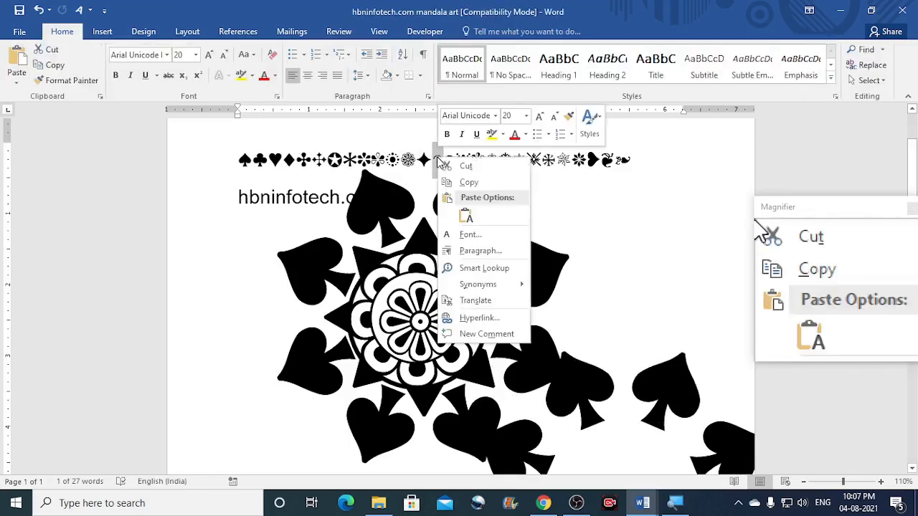
{"action": "left_click", "coordinate": [462, 184]}
{"action": "left_click", "coordinate": [597, 382]}
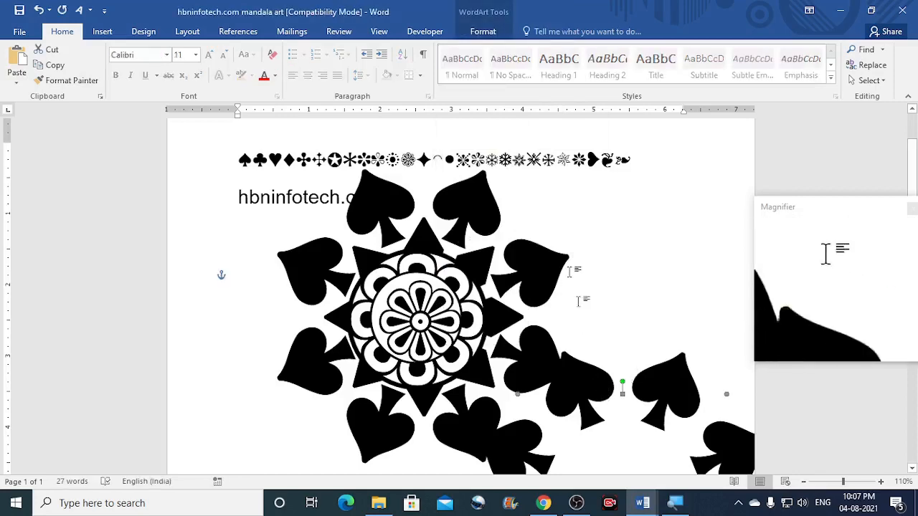
{"action": "left_click", "coordinate": [482, 31]}
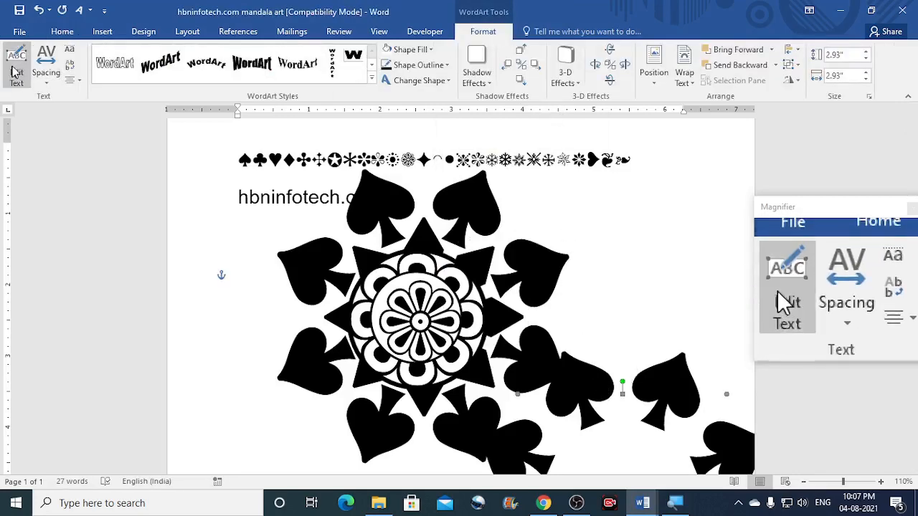
{"action": "left_click", "coordinate": [27, 76]}
{"action": "right_click", "coordinate": [343, 198]}
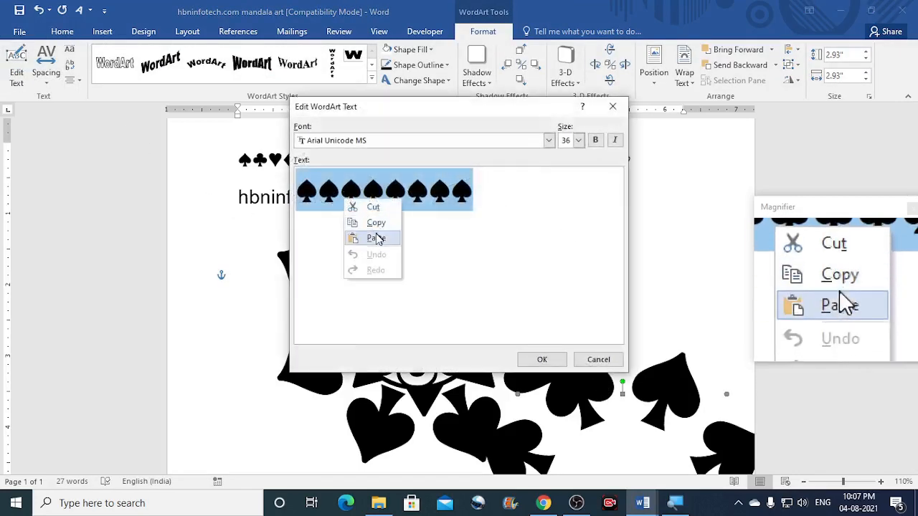
{"action": "left_click", "coordinate": [378, 236]}
Repeat the arc symbol to make a row of eight in the WordArt text and apply it to the ring
{"action": "double_click", "coordinate": [332, 192]}
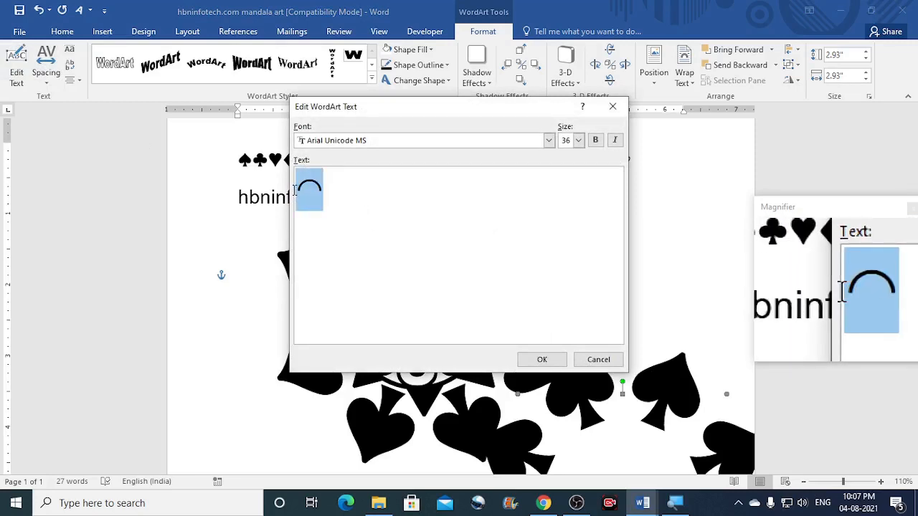
{"action": "left_click", "coordinate": [355, 189]}
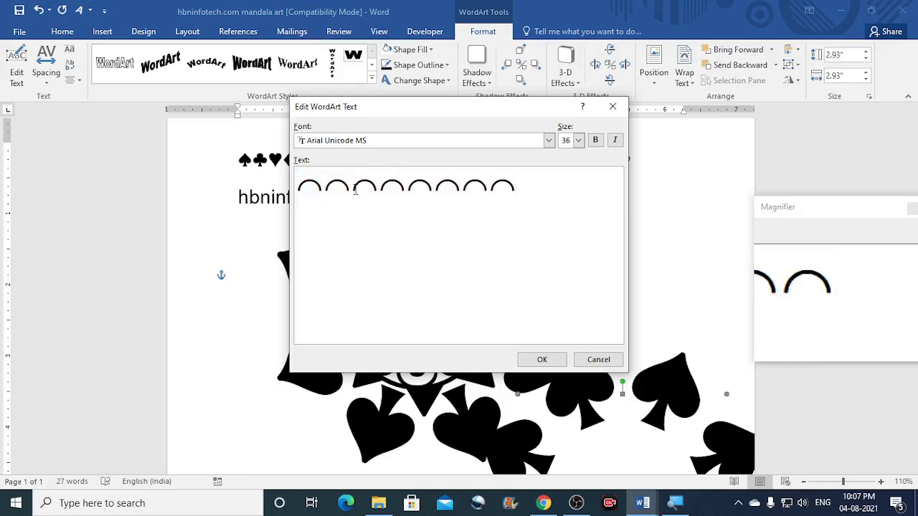
{"action": "left_click", "coordinate": [542, 359]}
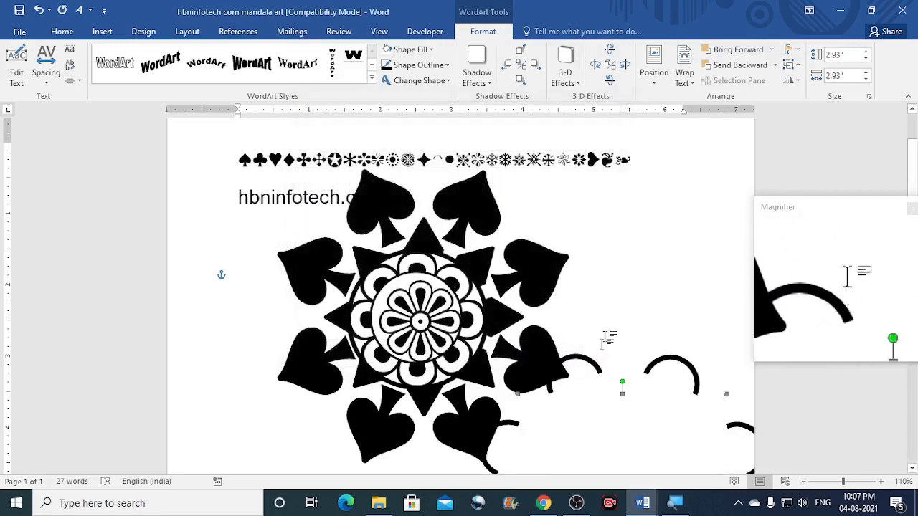
Set the arc ring's height and width to 2.91" and move it over the spade ring
{"action": "left_click", "coordinate": [852, 55]}
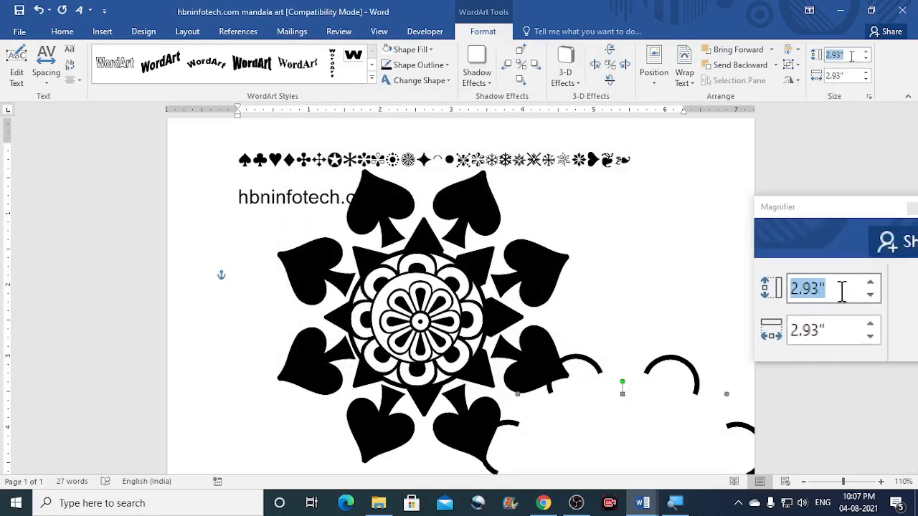
{"action": "type", "text": "2.91"}
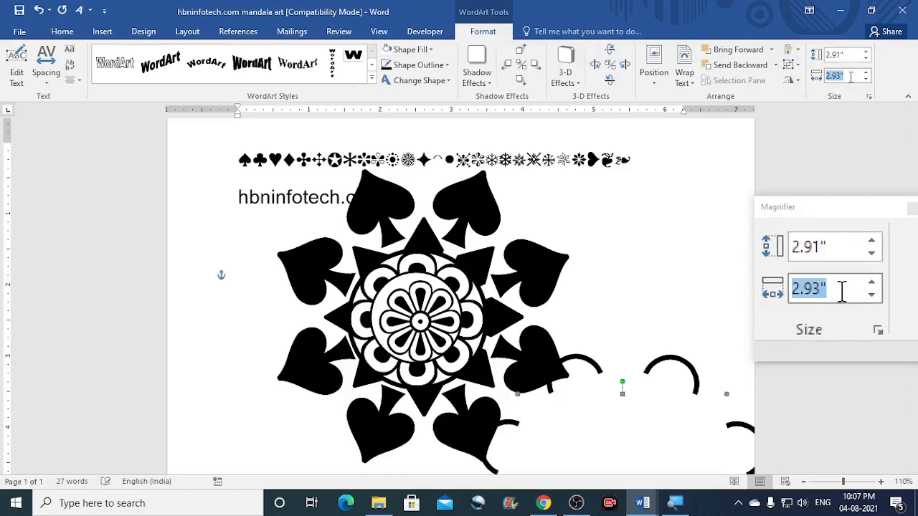
{"action": "type", "text": "2.91"}
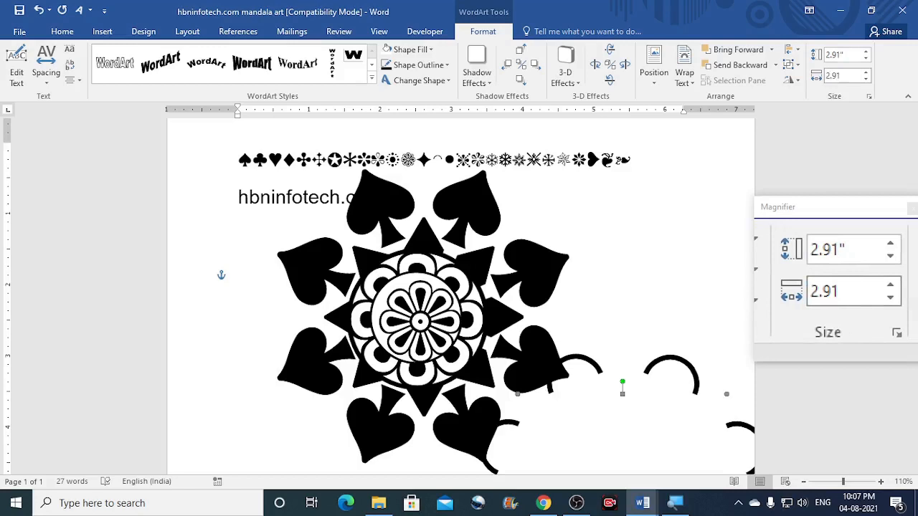
{"action": "key", "text": "Return"}
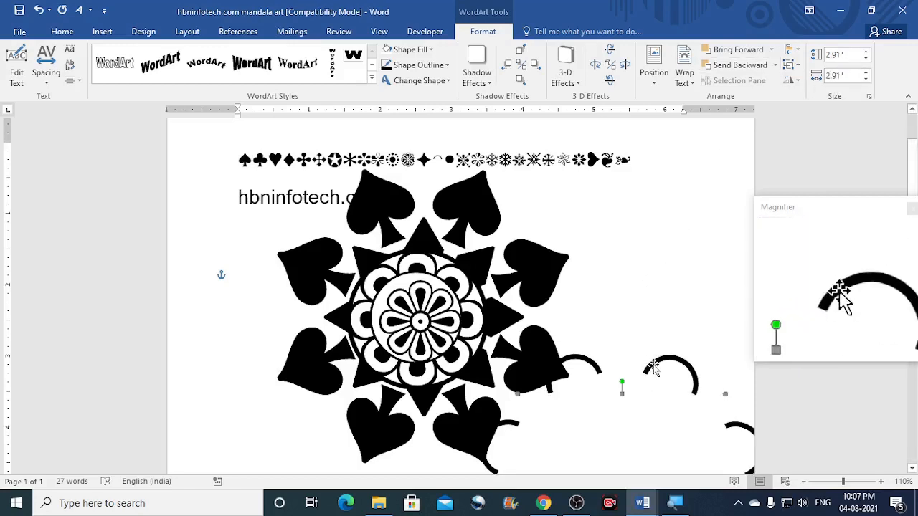
{"action": "left_click_drag", "start_coordinate": [652, 368], "coordinate": [448, 193]}
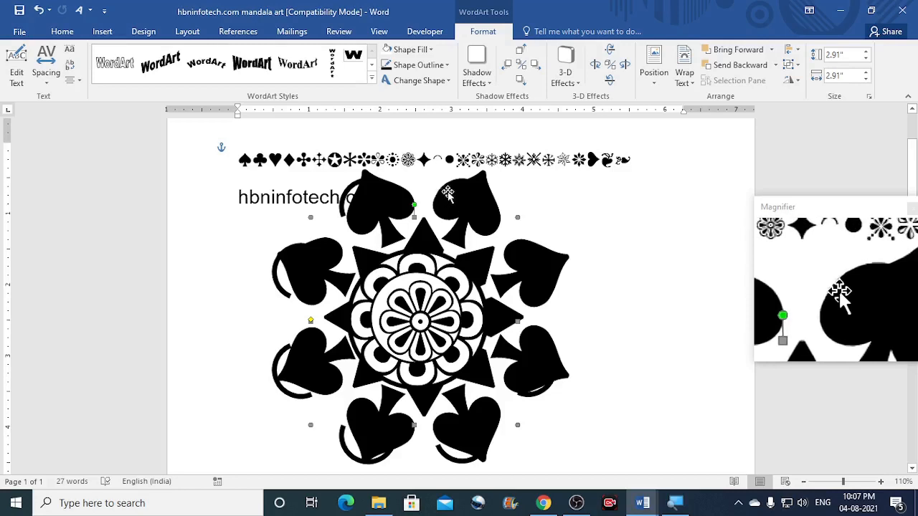
Rotate the arc ring by 23° so its arcs sit between the spades
{"action": "left_click", "coordinate": [791, 79]}
{"action": "left_click", "coordinate": [815, 164]}
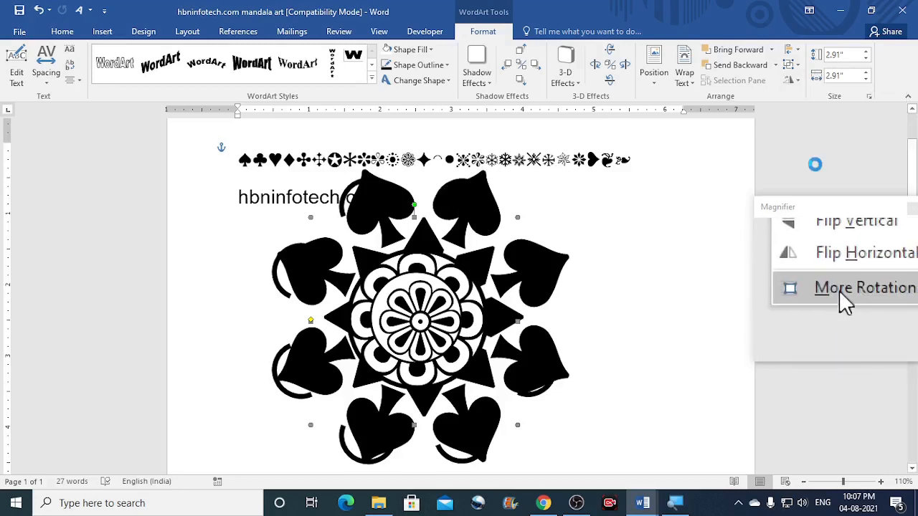
{"action": "left_click", "coordinate": [384, 244]}
{"action": "left_click_drag", "start_coordinate": [384, 244], "coordinate": [338, 245]}
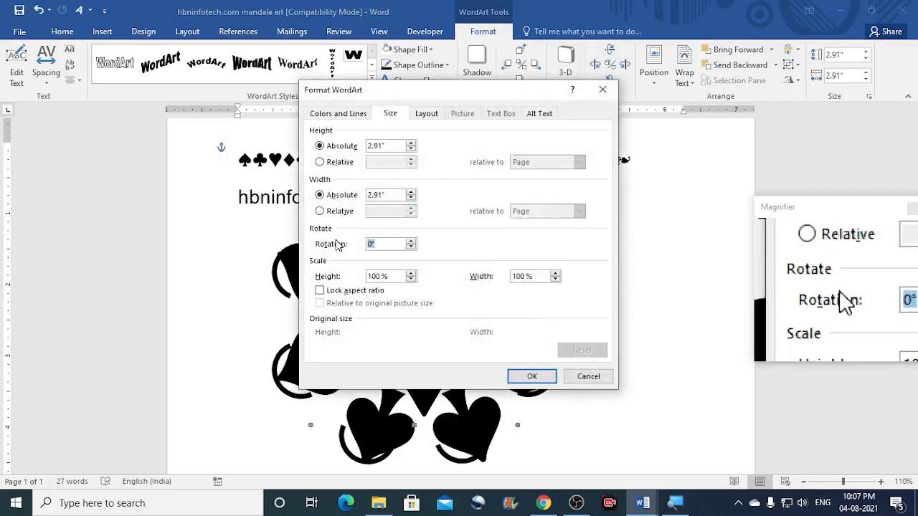
{"action": "type", "text": "23"}
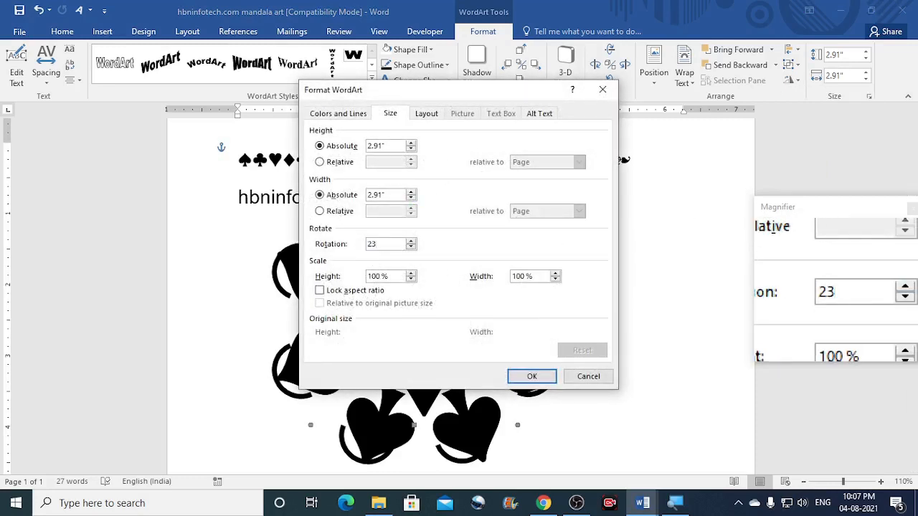
{"action": "left_click", "coordinate": [518, 378]}
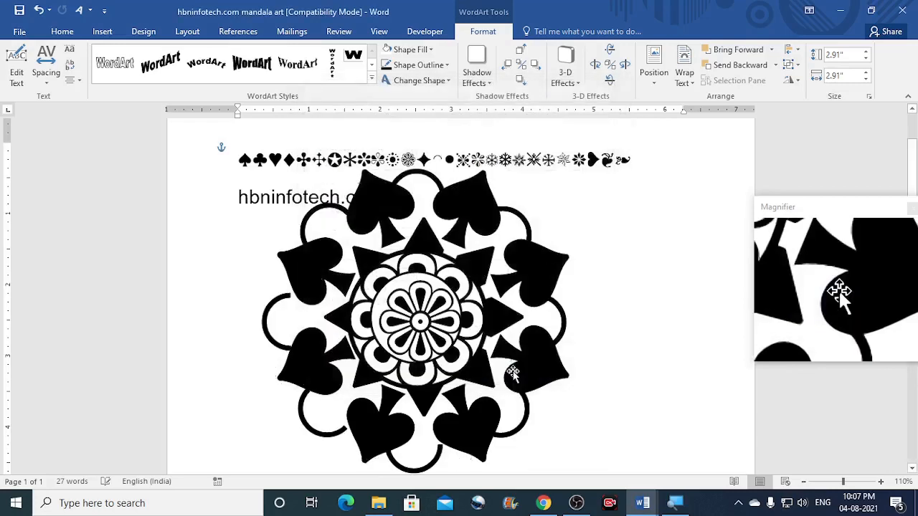
Select all the layered objects of the mandala together and align them to a common horizontal centre with Align Center
{"action": "scroll", "coordinate": [573, 347], "scroll_direction": "down", "scroll_amount": 2}
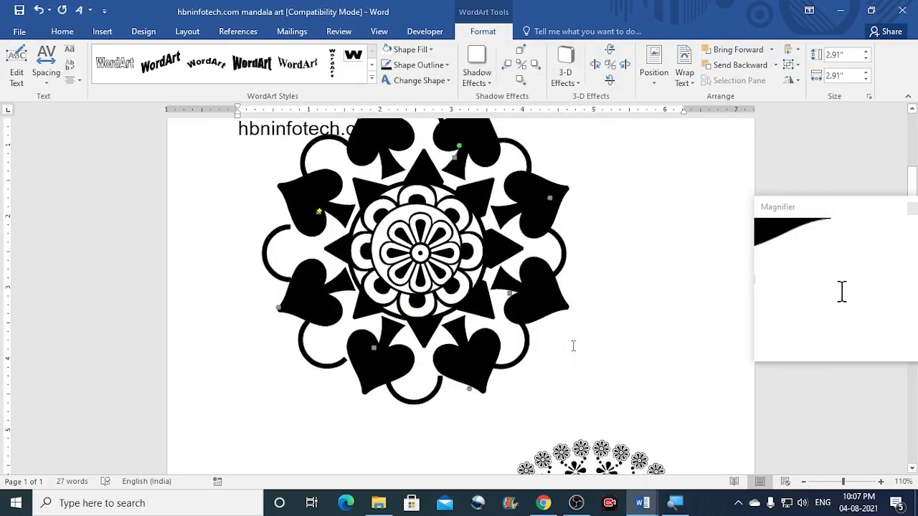
{"action": "scroll", "coordinate": [573, 346], "scroll_direction": "up", "scroll_amount": 2}
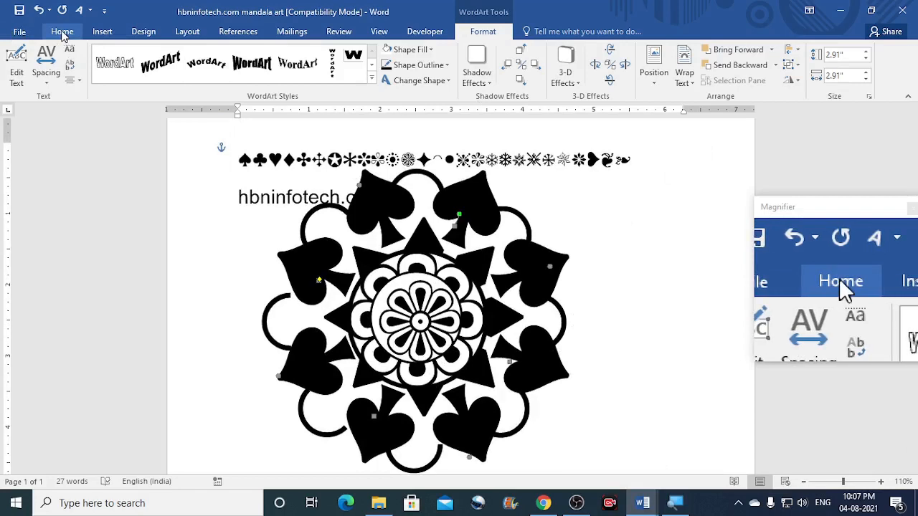
{"action": "left_click", "coordinate": [63, 34]}
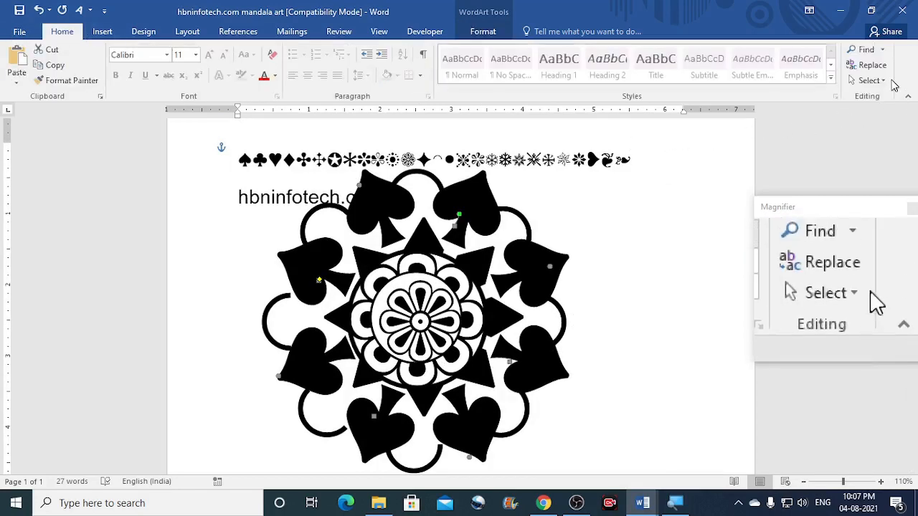
{"action": "left_click", "coordinate": [870, 80]}
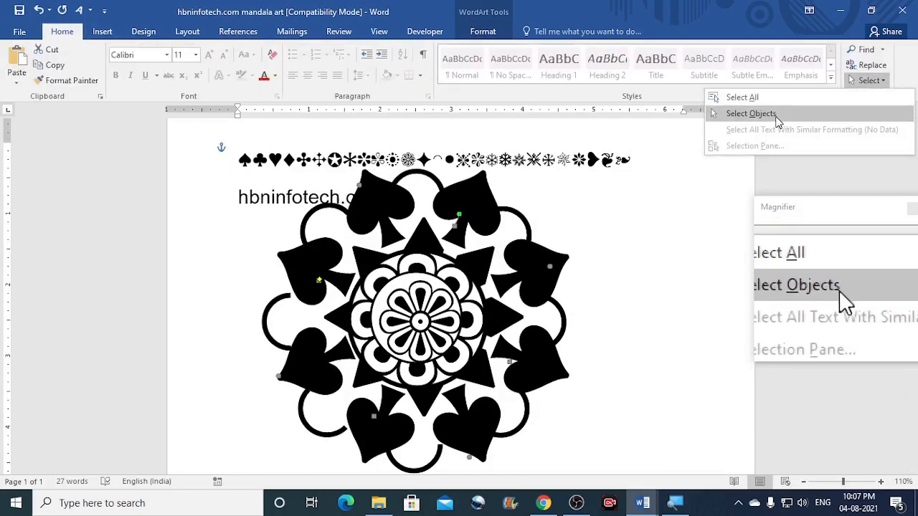
{"action": "left_click", "coordinate": [751, 114]}
{"action": "scroll", "coordinate": [228, 152], "scroll_direction": "down", "scroll_amount": 1}
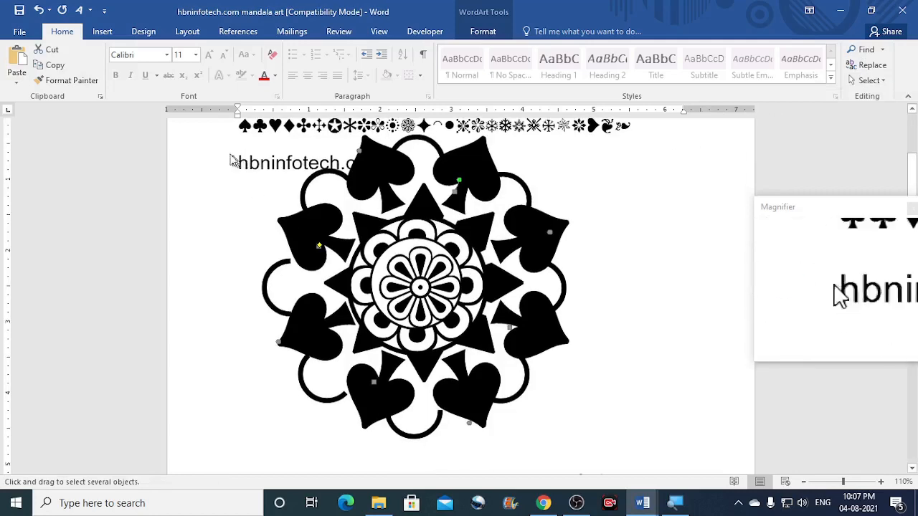
{"action": "mouse_move", "coordinate": [223, 127]}
{"action": "left_mouse_down"}
{"action": "mouse_move", "coordinate": [605, 412]}
{"action": "mouse_move", "coordinate": [627, 461]}
{"action": "left_mouse_up"}
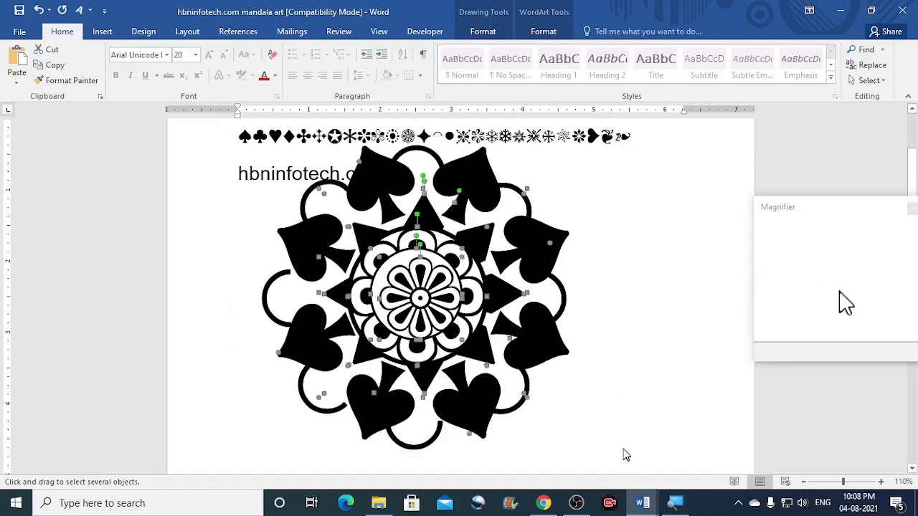
{"action": "left_click", "coordinate": [543, 31]}
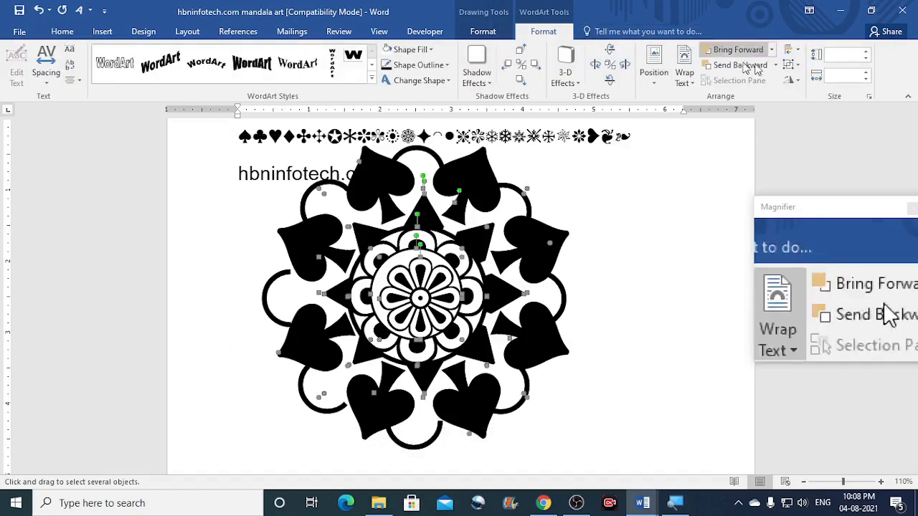
{"action": "left_click", "coordinate": [796, 51]}
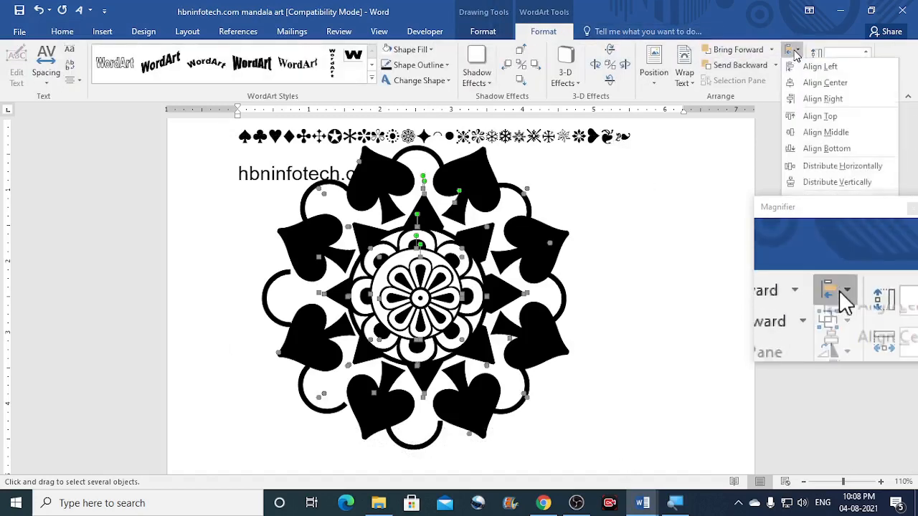
{"action": "left_click", "coordinate": [825, 82]}
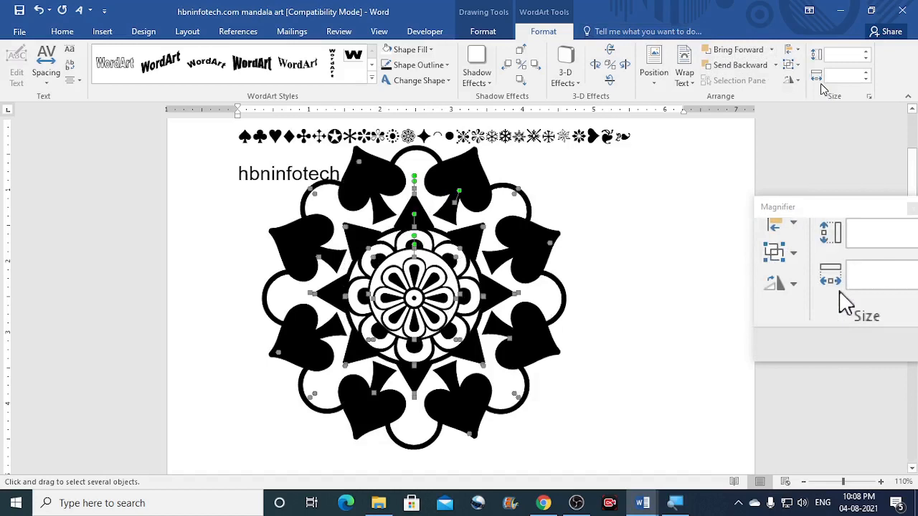
Align all the selected mandala layers to a common vertical centre with Align Middle and group them into one object
{"action": "left_click", "coordinate": [797, 51]}
{"action": "left_click", "coordinate": [821, 132]}
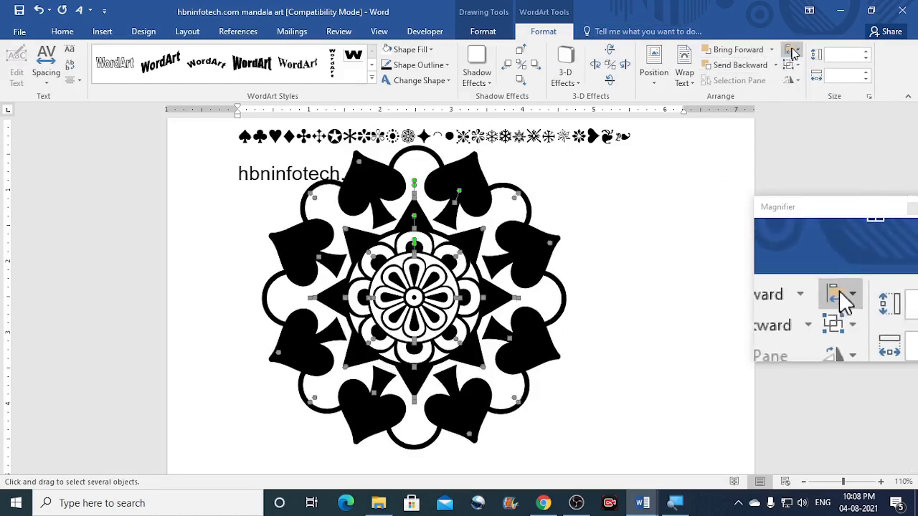
{"action": "left_click", "coordinate": [796, 65]}
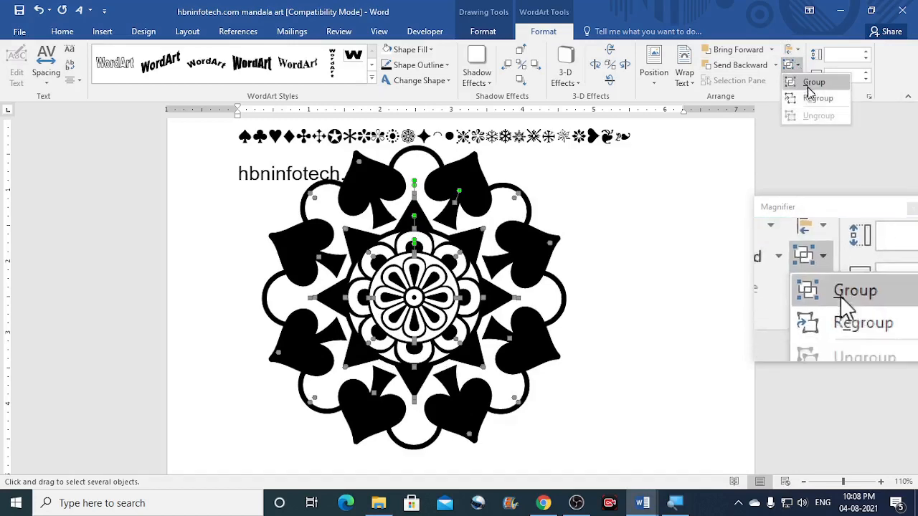
{"action": "left_click", "coordinate": [816, 83]}
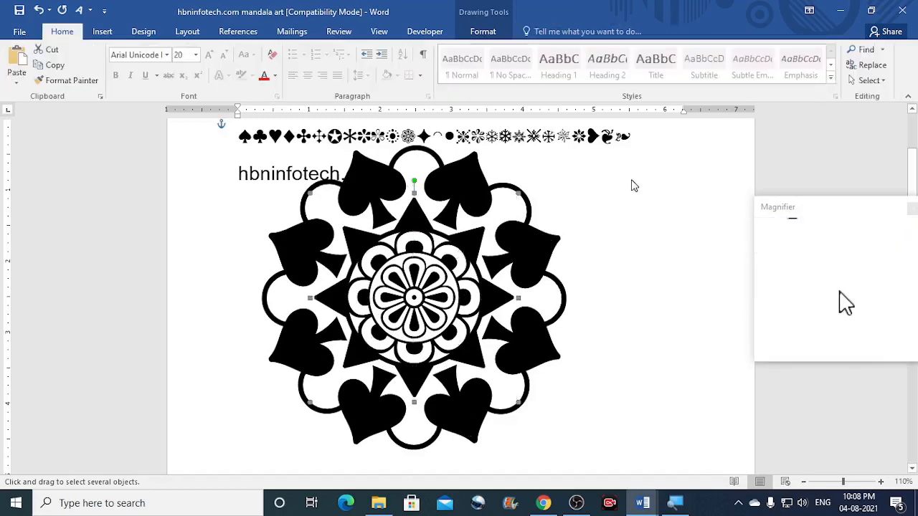
Move the grouped mandala below the hbninfotech.com text so it clears the line, near the middle of the page width, and deselect it
{"action": "left_click_drag", "start_coordinate": [528, 252], "coordinate": [581, 325]}
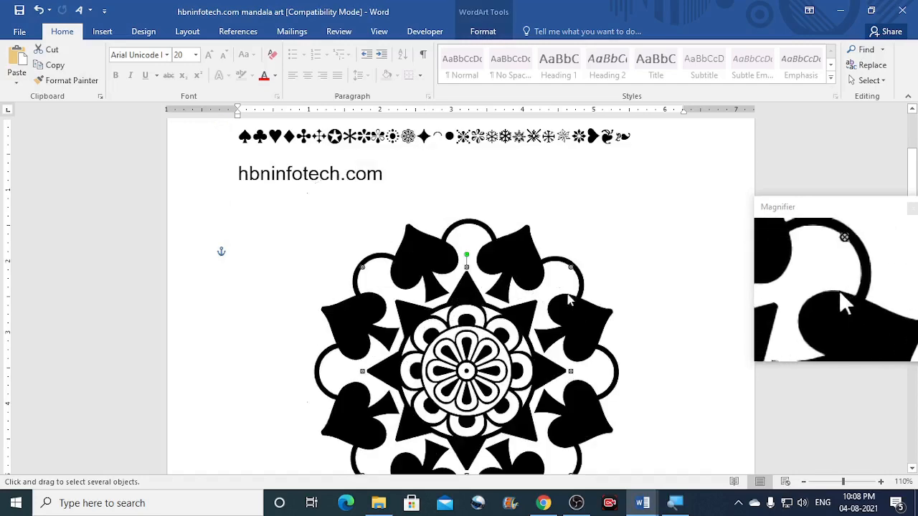
{"action": "left_click_drag", "start_coordinate": [529, 262], "coordinate": [507, 243]}
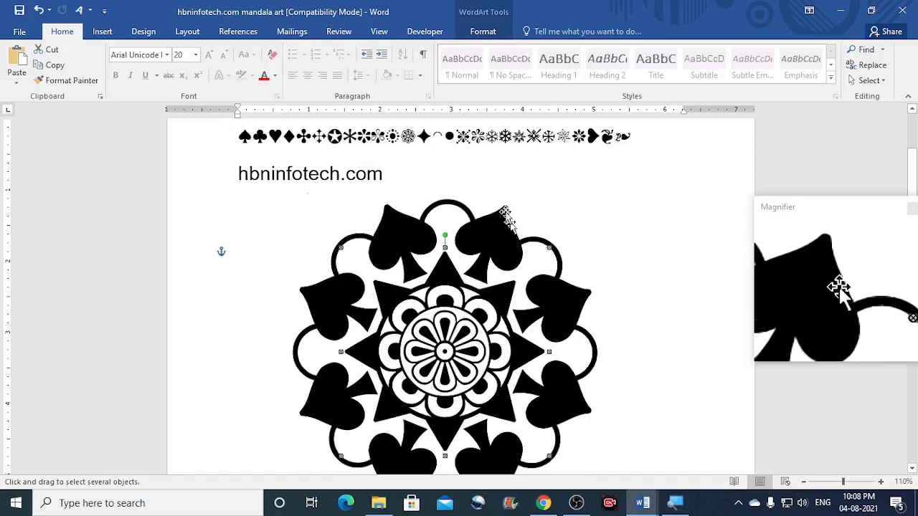
{"action": "left_click", "coordinate": [484, 174]}
{"action": "scroll", "coordinate": [485, 176], "scroll_direction": "down", "scroll_amount": 2}
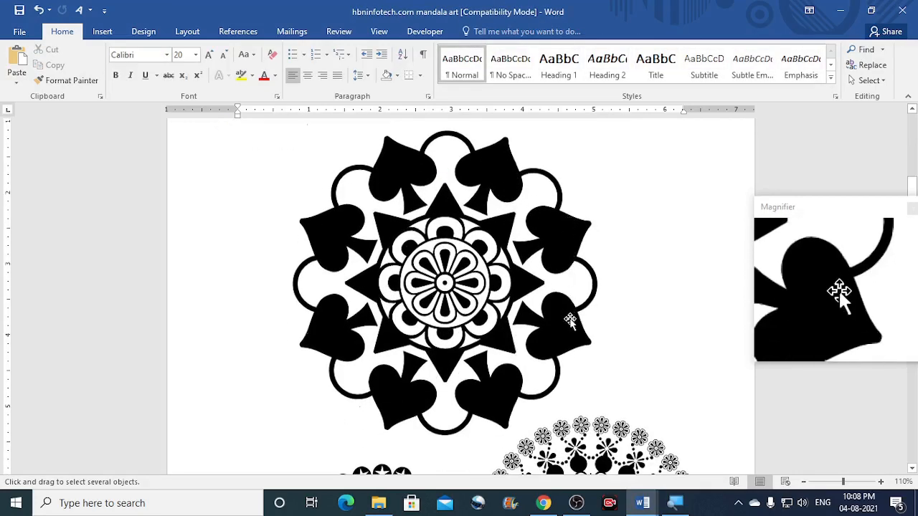
{"action": "left_click_drag", "start_coordinate": [568, 324], "coordinate": [561, 322]}
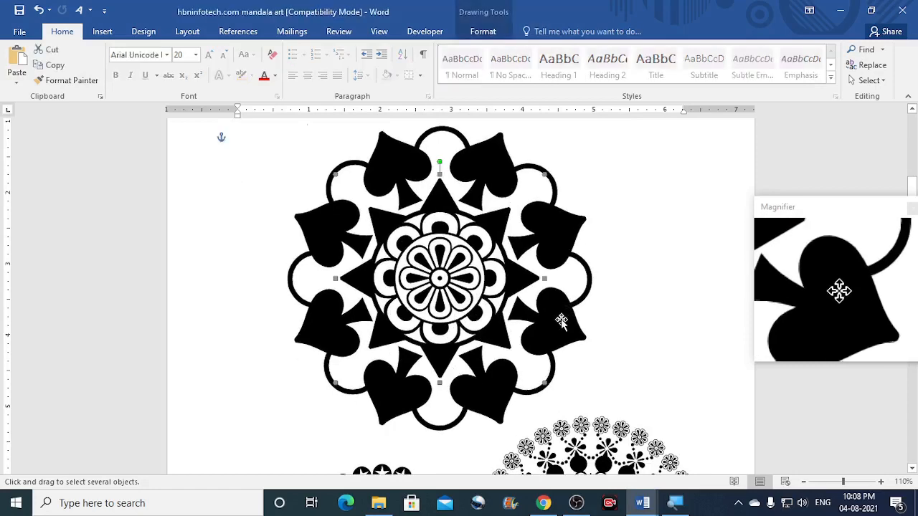
{"action": "left_click", "coordinate": [640, 273]}
{"action": "scroll", "coordinate": [644, 251], "scroll_direction": "up", "scroll_amount": 1}
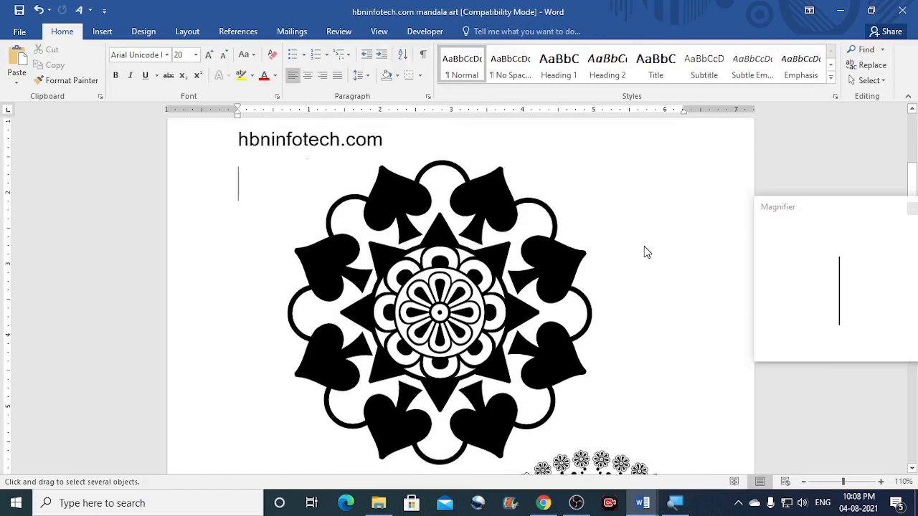
{"action": "scroll", "coordinate": [644, 251], "scroll_direction": "down", "scroll_amount": 1}
{"action": "scroll", "coordinate": [644, 251], "scroll_direction": "up", "scroll_amount": 1}
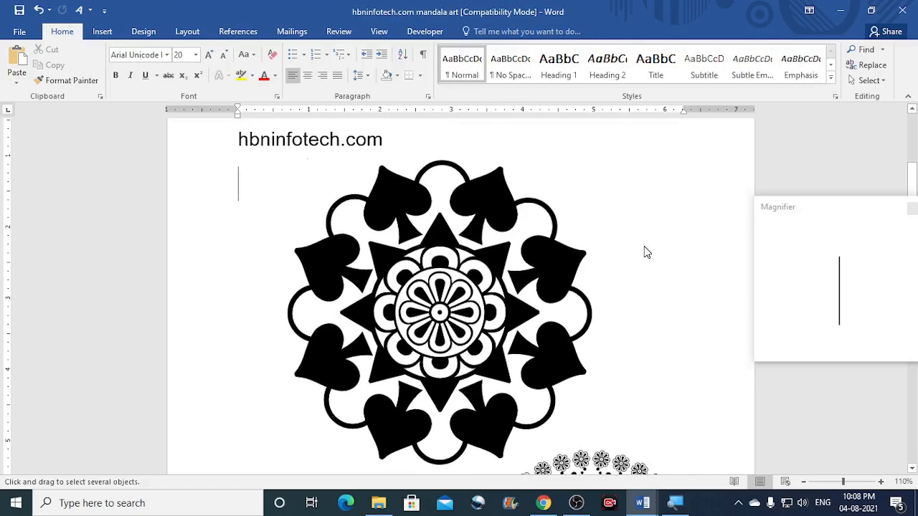